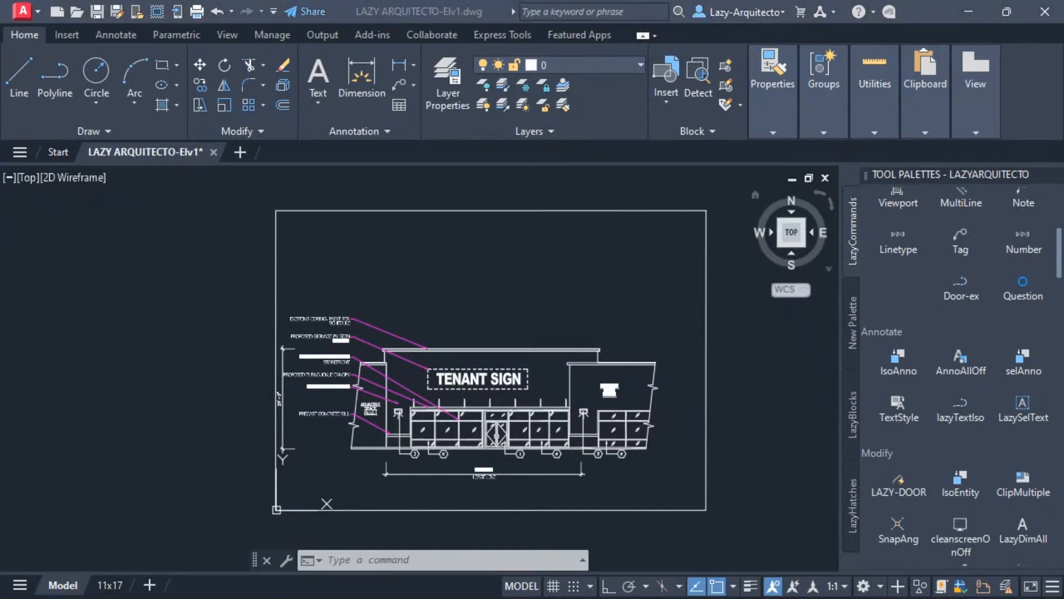
left_click(539, 289)
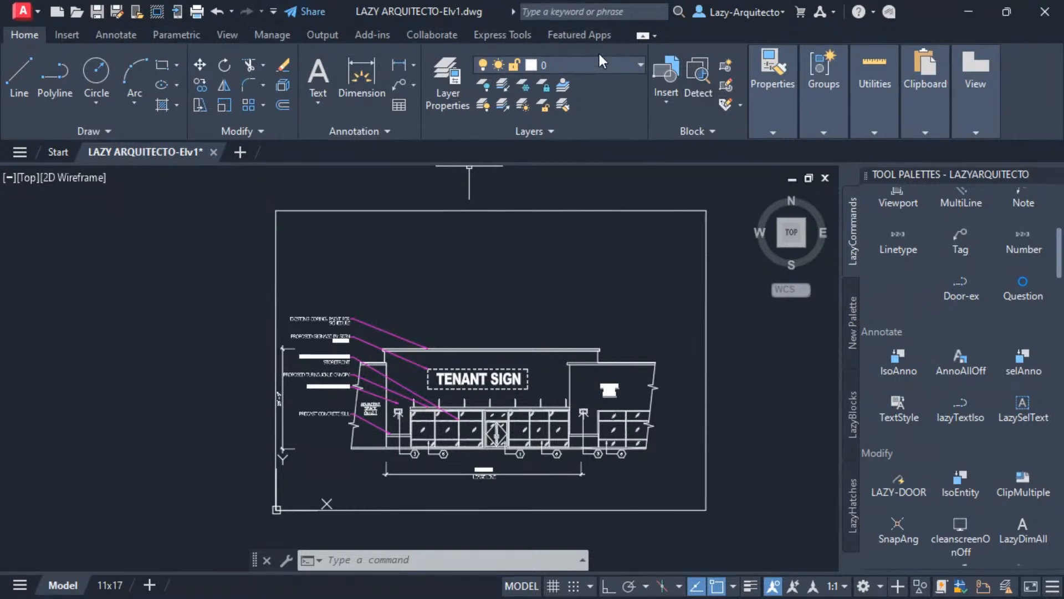
left_click(591, 39)
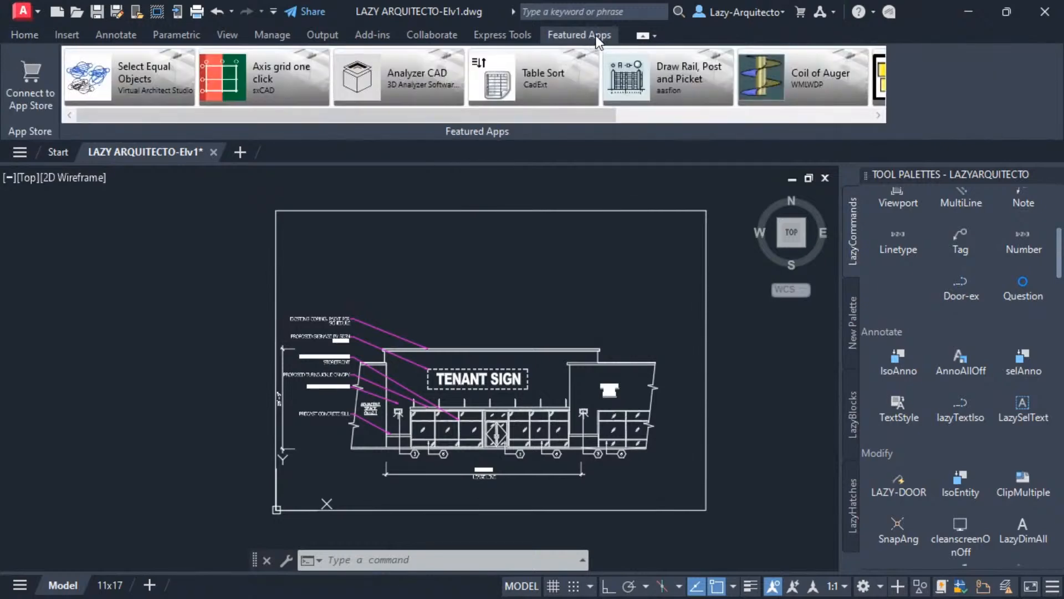
left_click(499, 33)
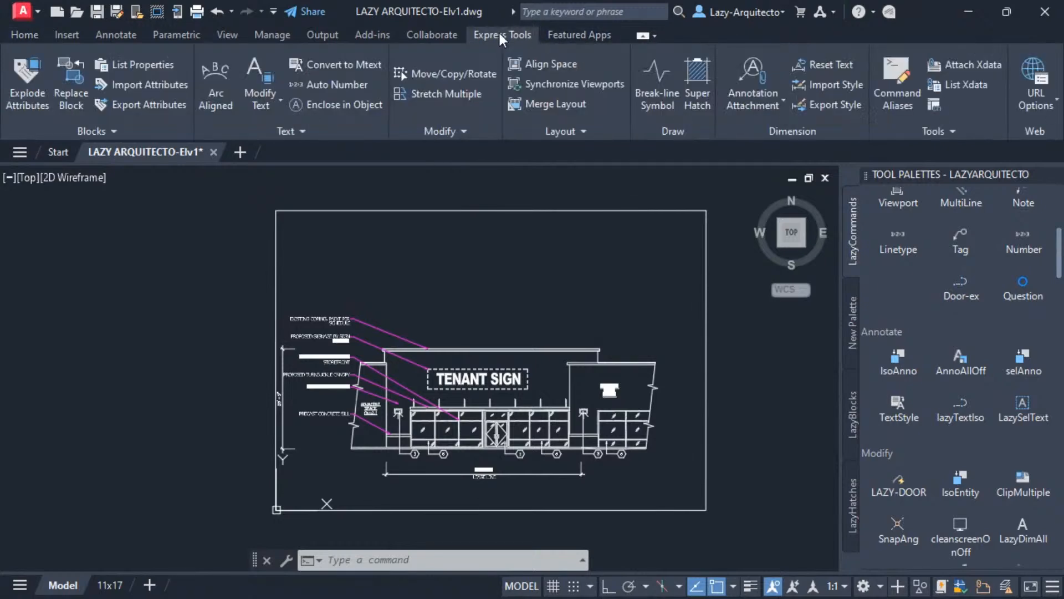
left_click(36, 34)
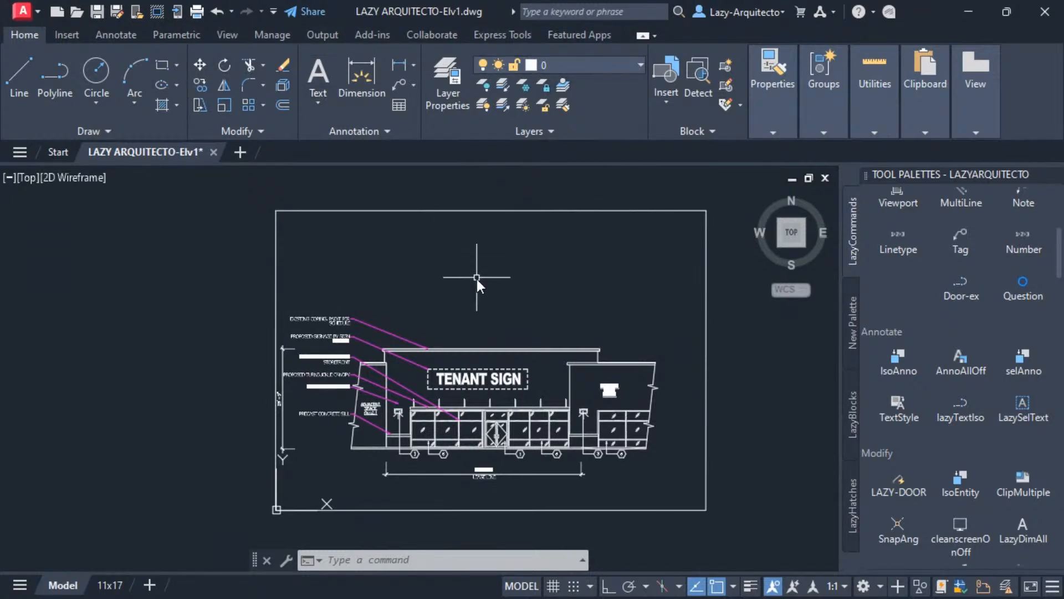
- Open the Customize User Interface dialog with the CUI command and reposition it over the drawing
type("CUI")
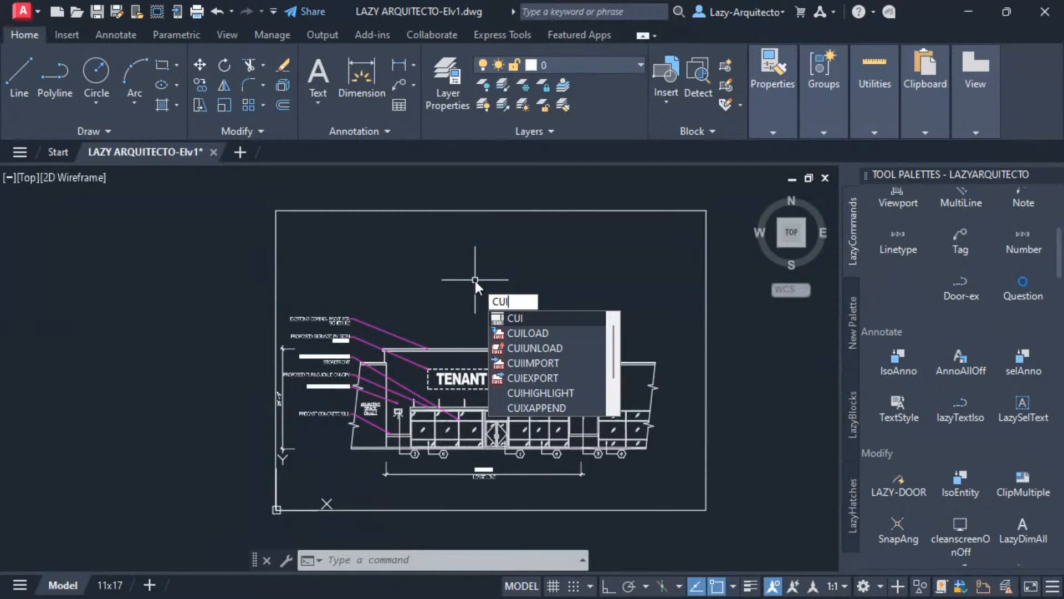
key("Return")
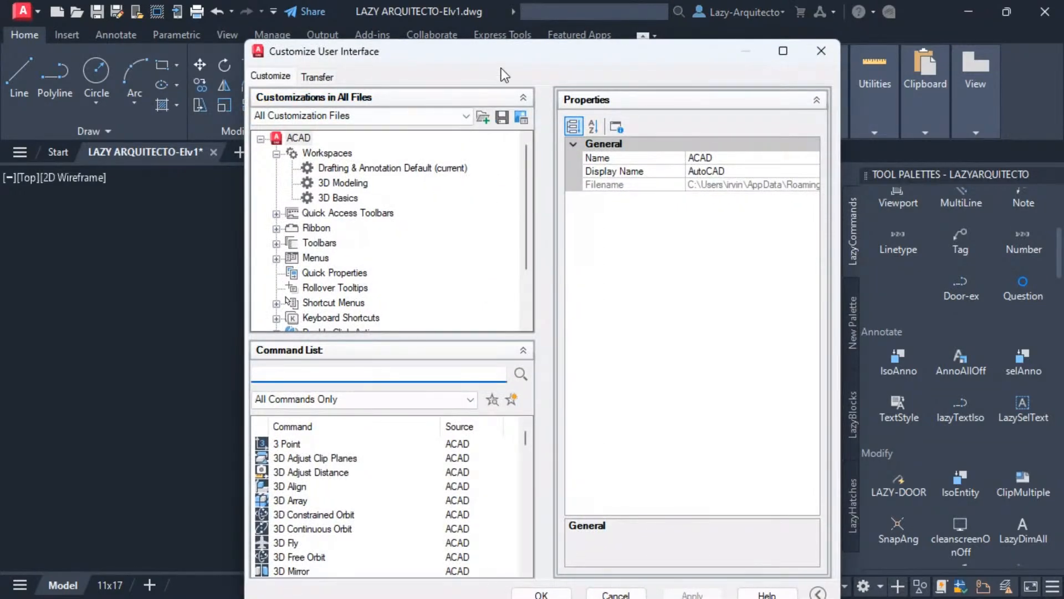
mouse_move(510, 61)
left_mouse_down()
mouse_move(524, 48)
mouse_move(503, 46)
left_mouse_up()
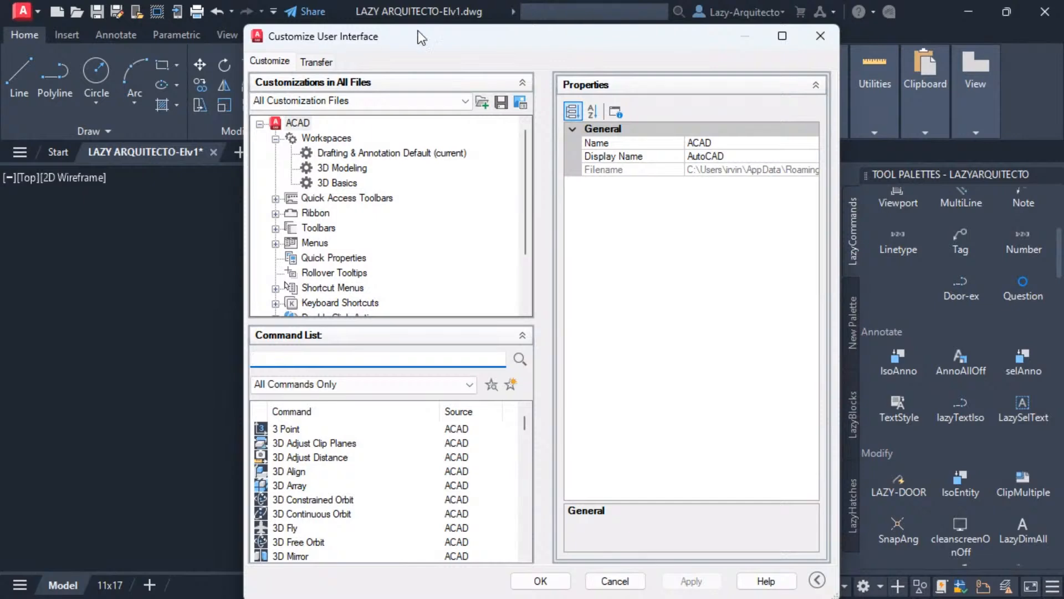
left_click_drag(468, 39, 491, 66)
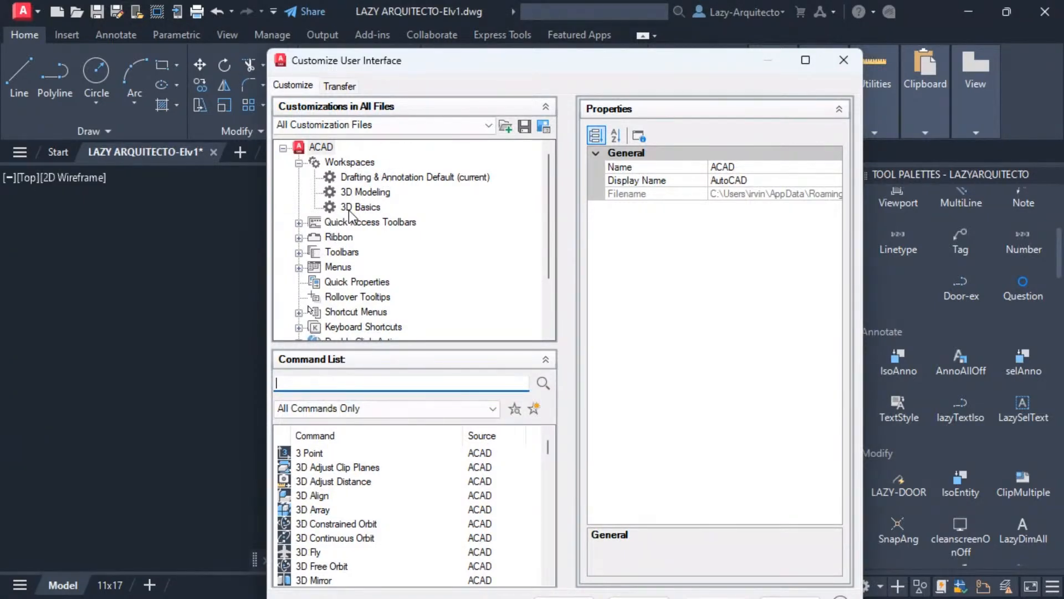
left_click_drag(441, 73, 432, 127)
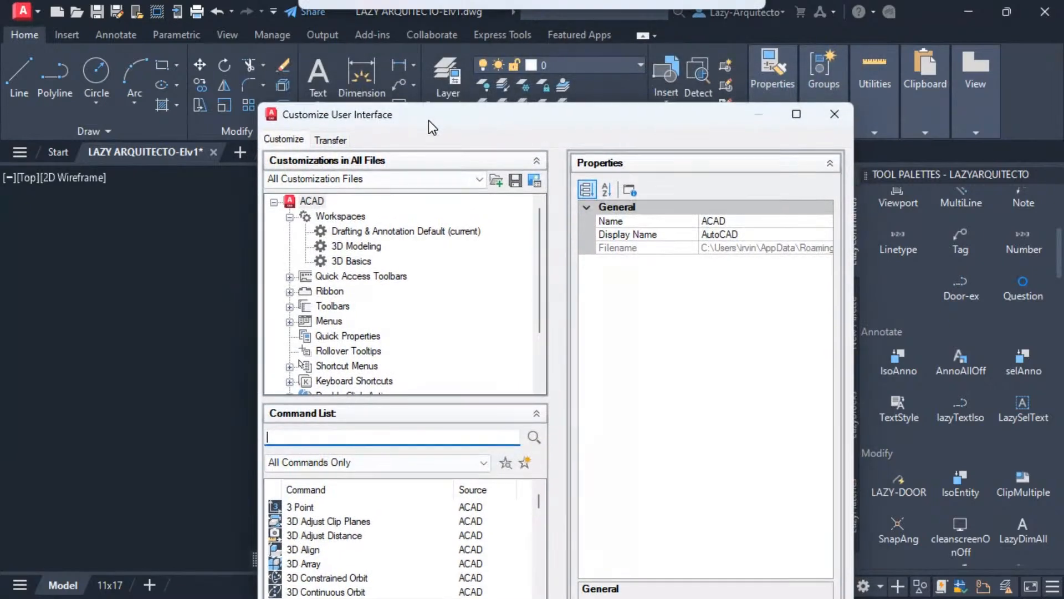
- Duplicate the Drafting & Annotation Default workspace
left_click(362, 232)
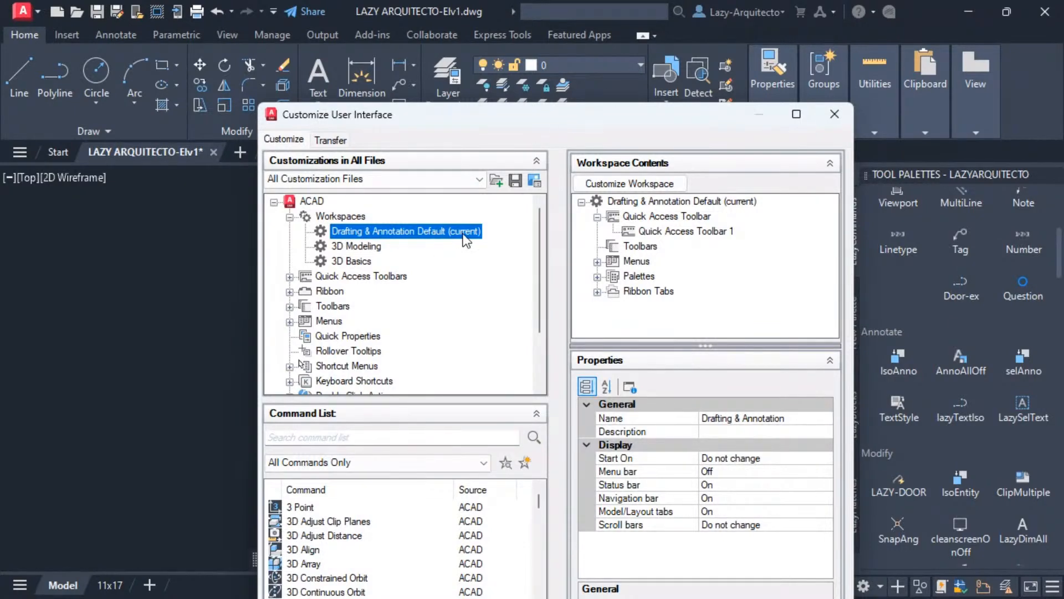
right_click(411, 229)
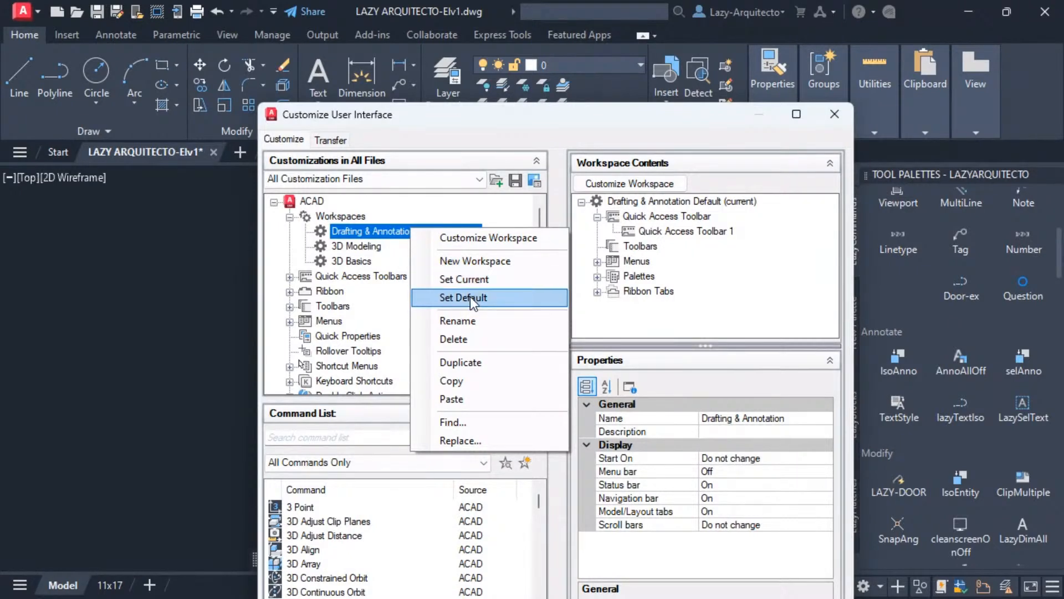
left_click(485, 362)
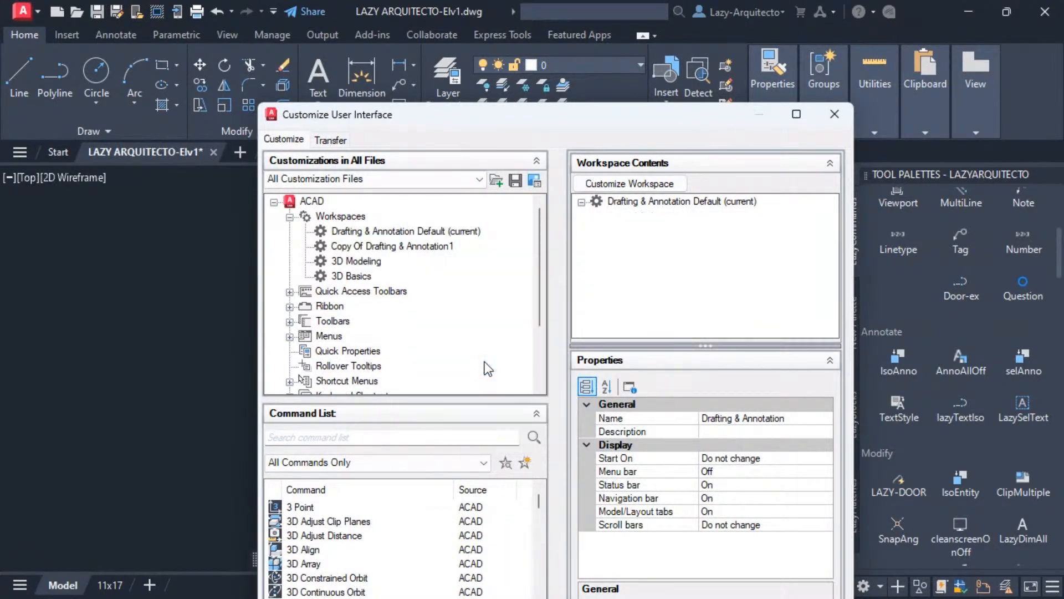
- Rename the duplicated workspace as Drafting & Annotation_LazyArquitecto
right_click(367, 249)
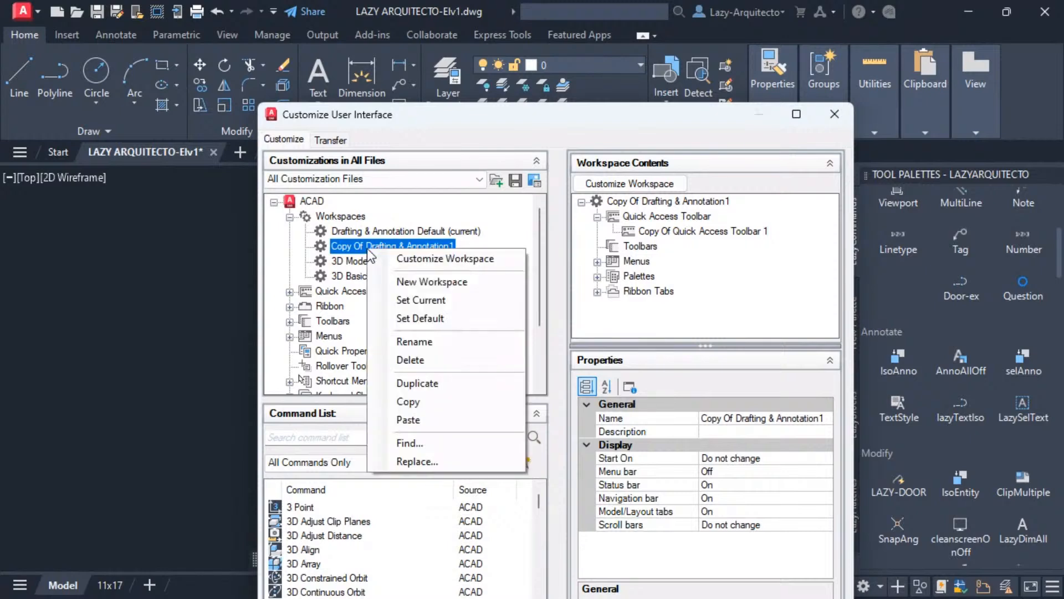
left_click(418, 339)
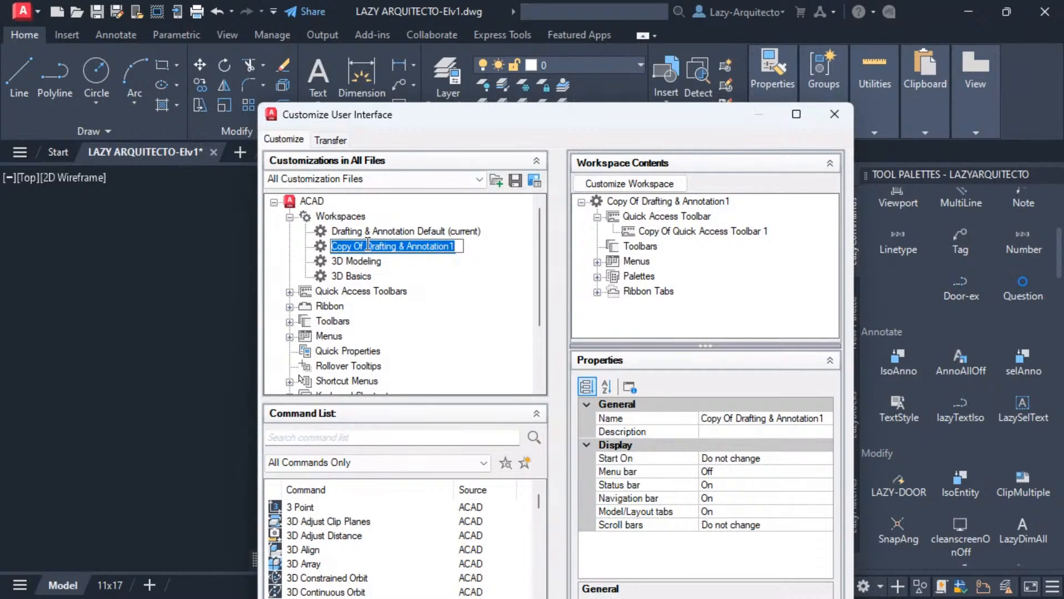
left_click_drag(368, 246, 333, 246)
key("BackSpace")
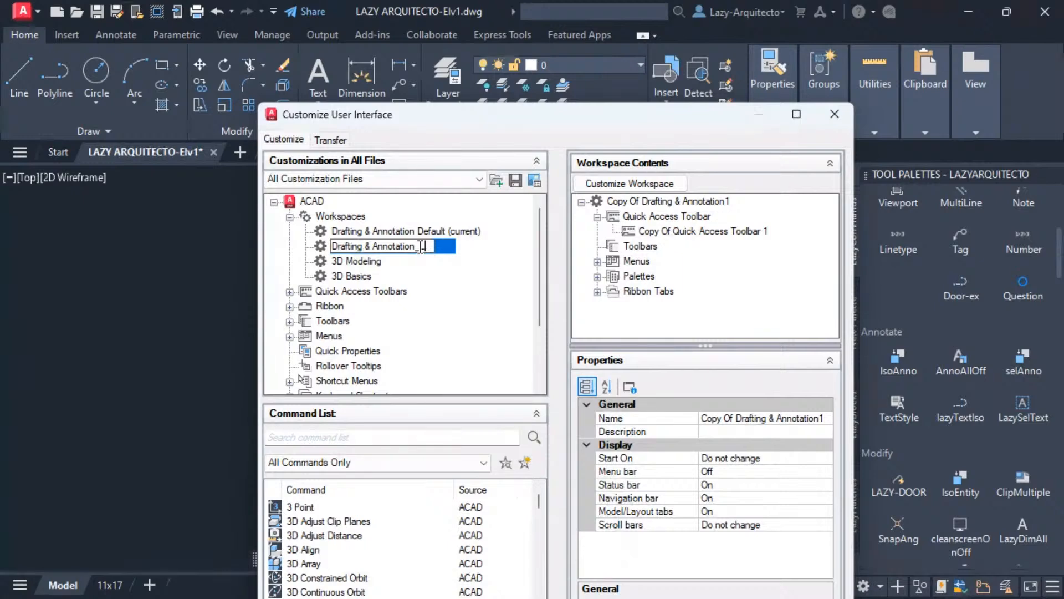
type("LazyArquitecto")
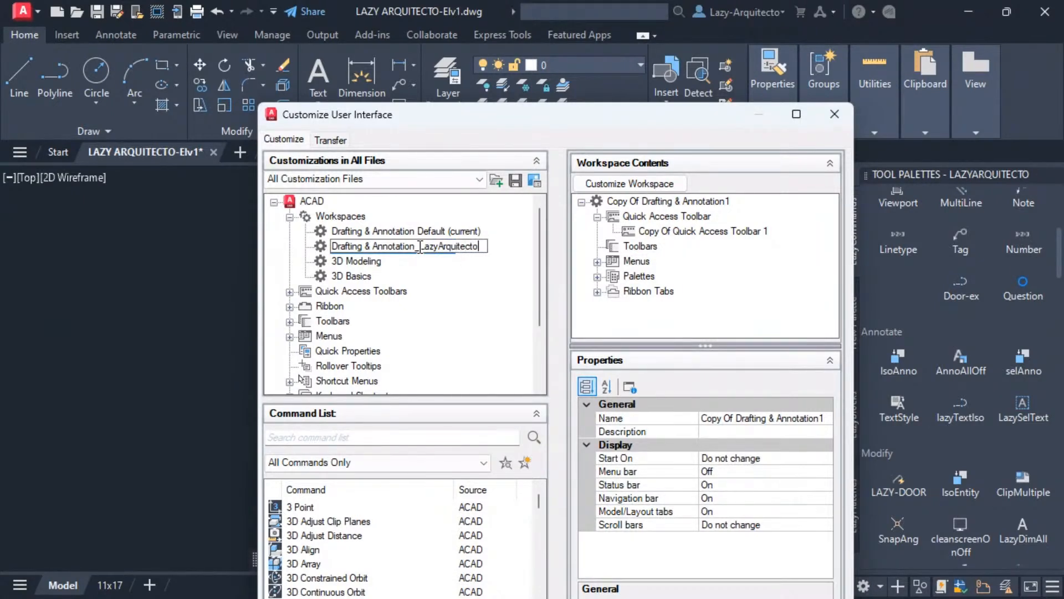
key("Return")
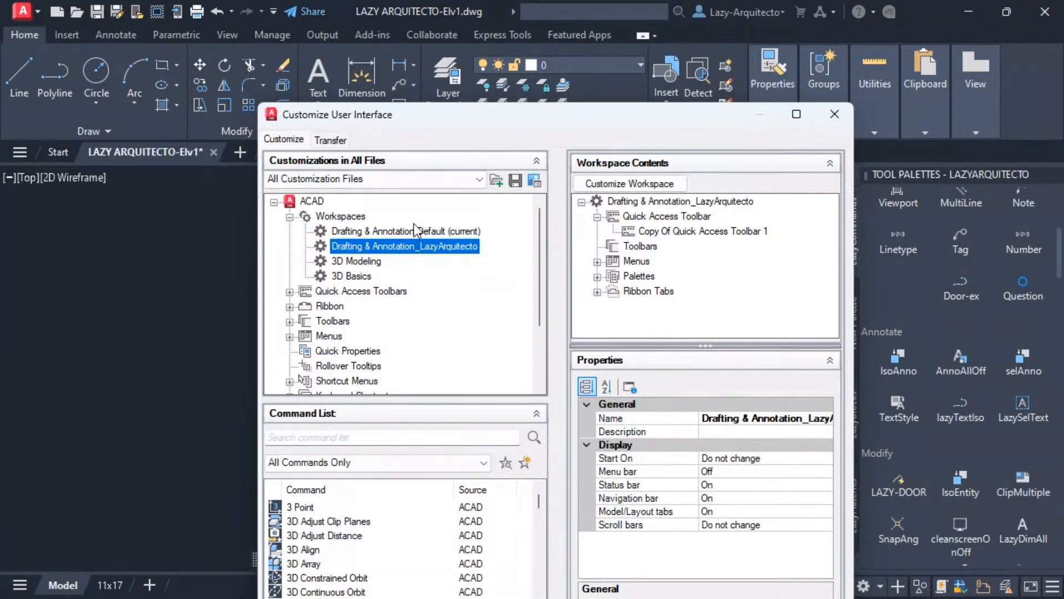
- Set the Drafting & Annotation_LazyArquitecto workspace as current and keep it selected for customization
right_click(402, 256)
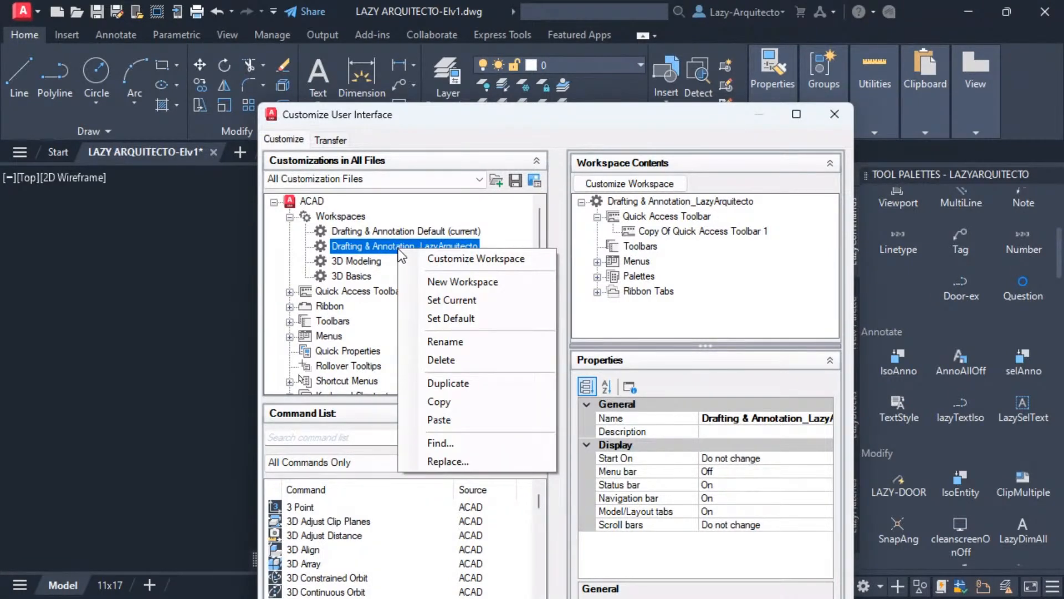
left_click(462, 300)
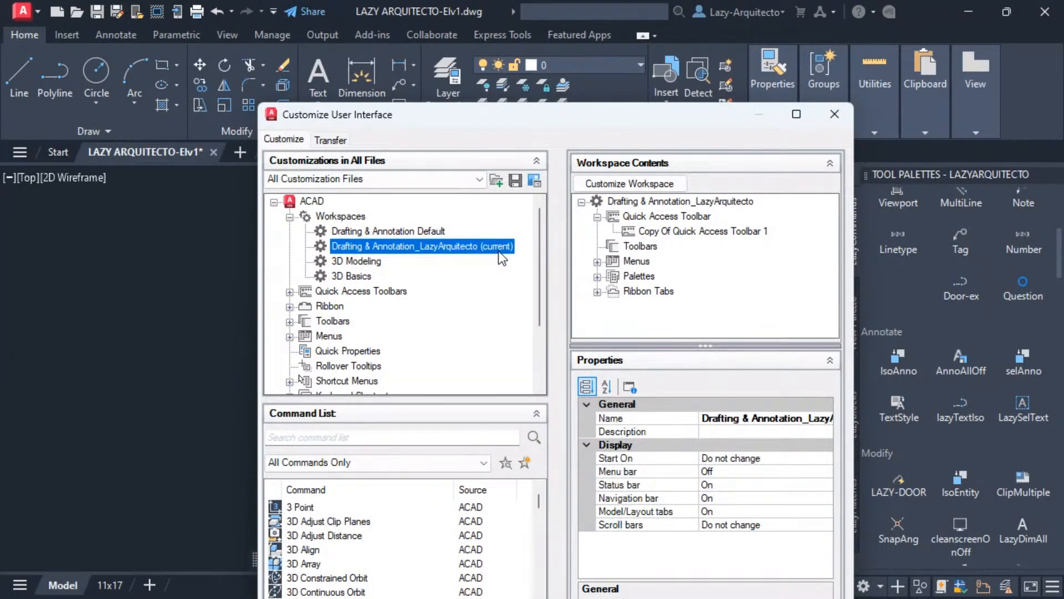
left_click_drag(524, 123, 565, 125)
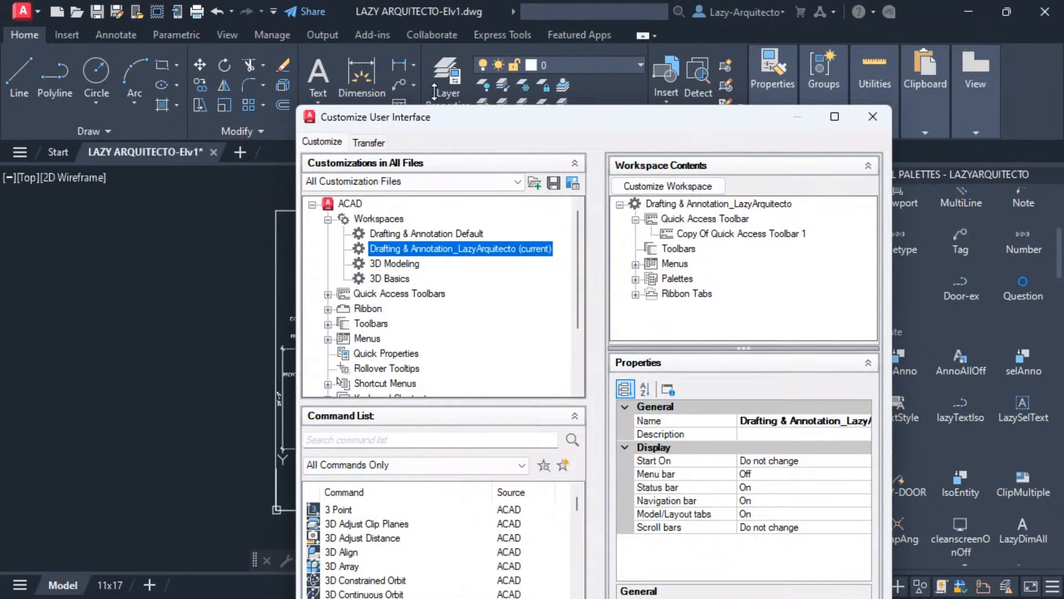
left_click(405, 235)
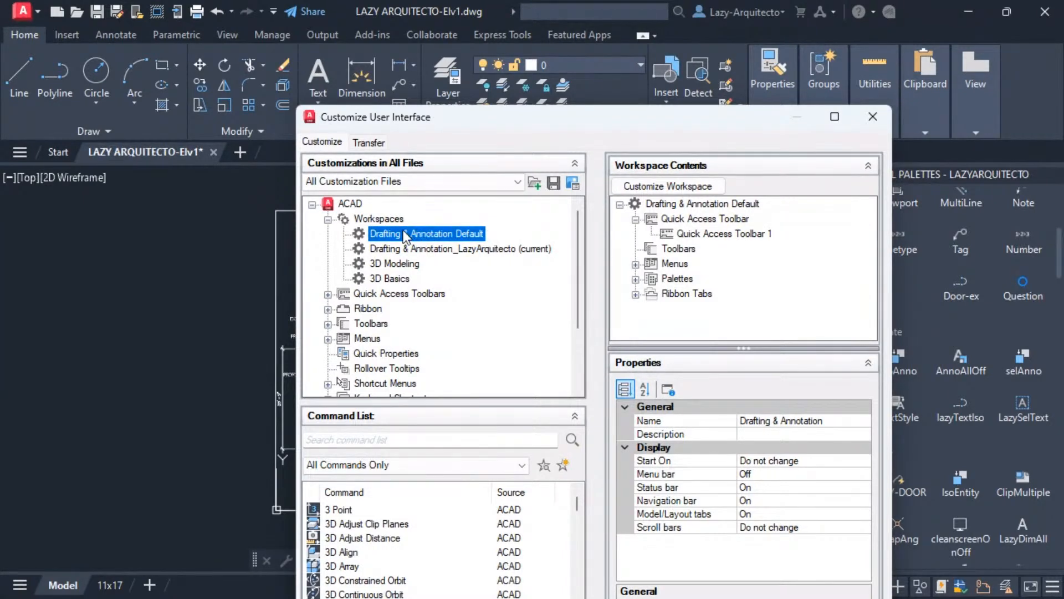
left_click(417, 250)
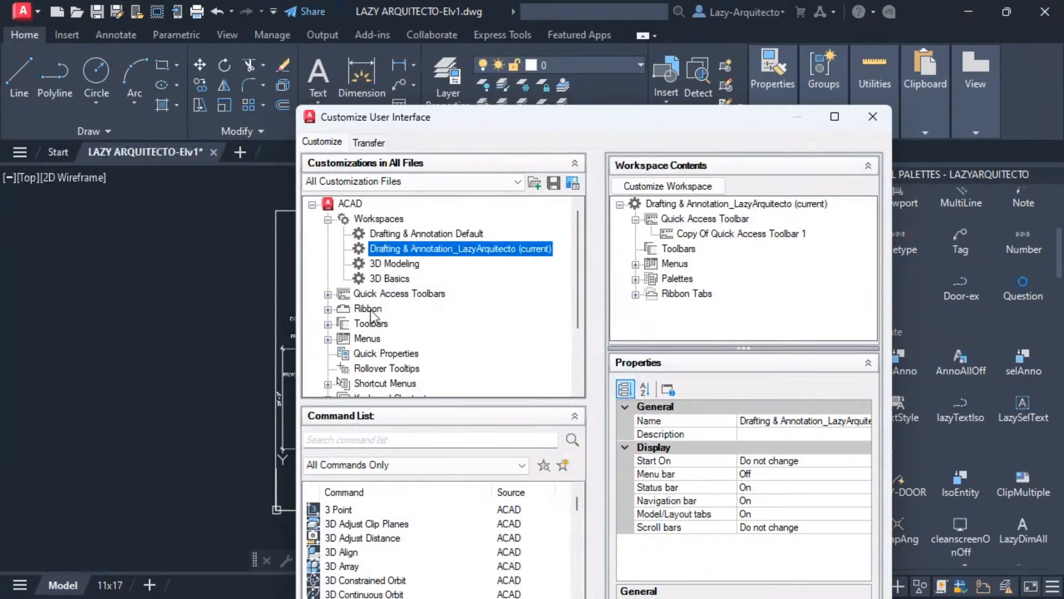
- Create a new ribbon tab under the Ribbon customizations and name it Lazy Arquitecto
left_click(329, 309)
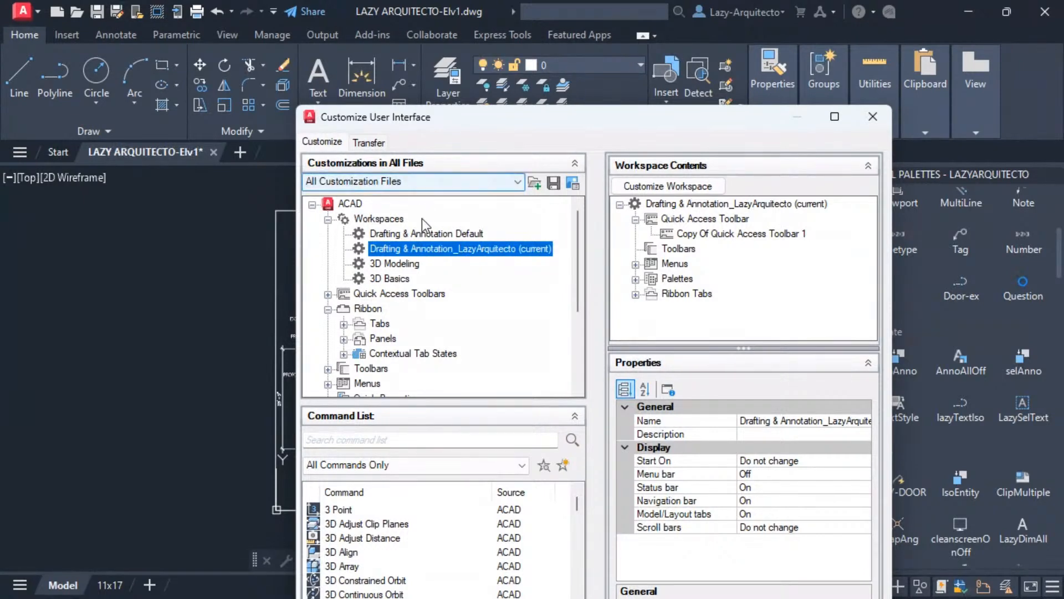
left_click(344, 324)
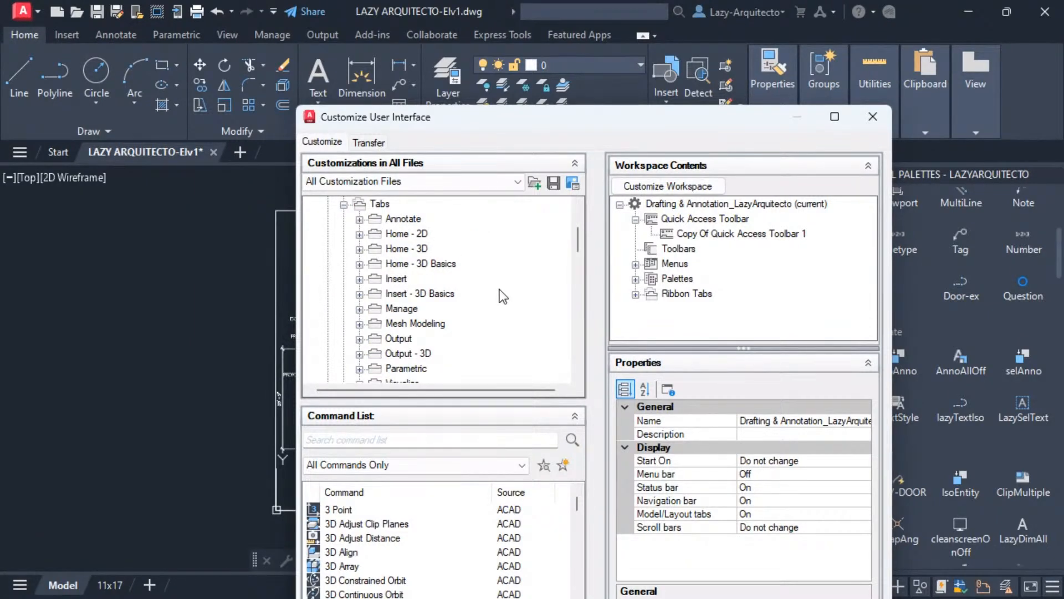
scroll(494, 304, "down", 3)
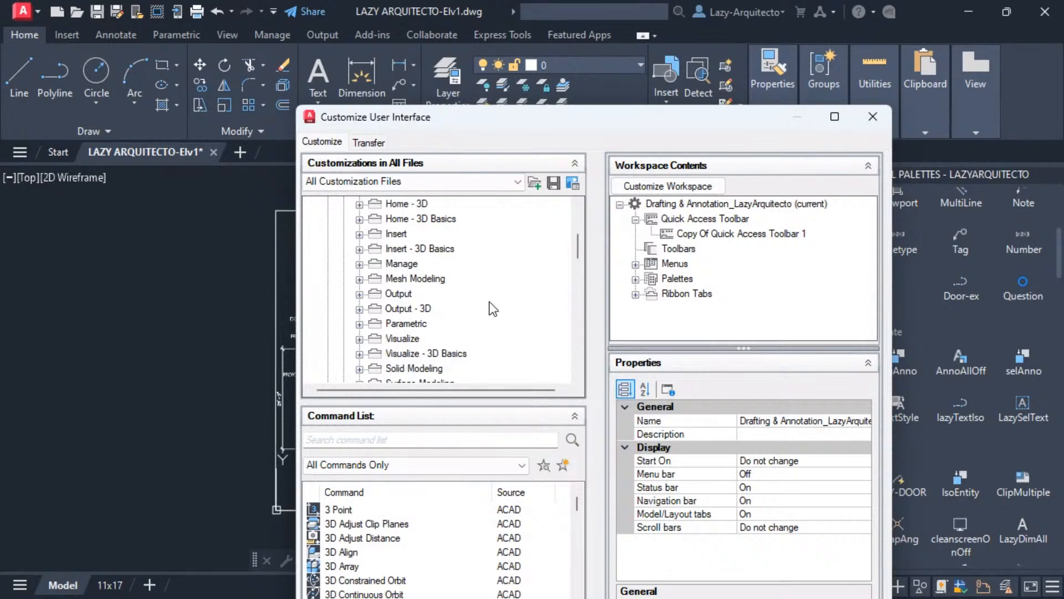
scroll(493, 307, "up", 4)
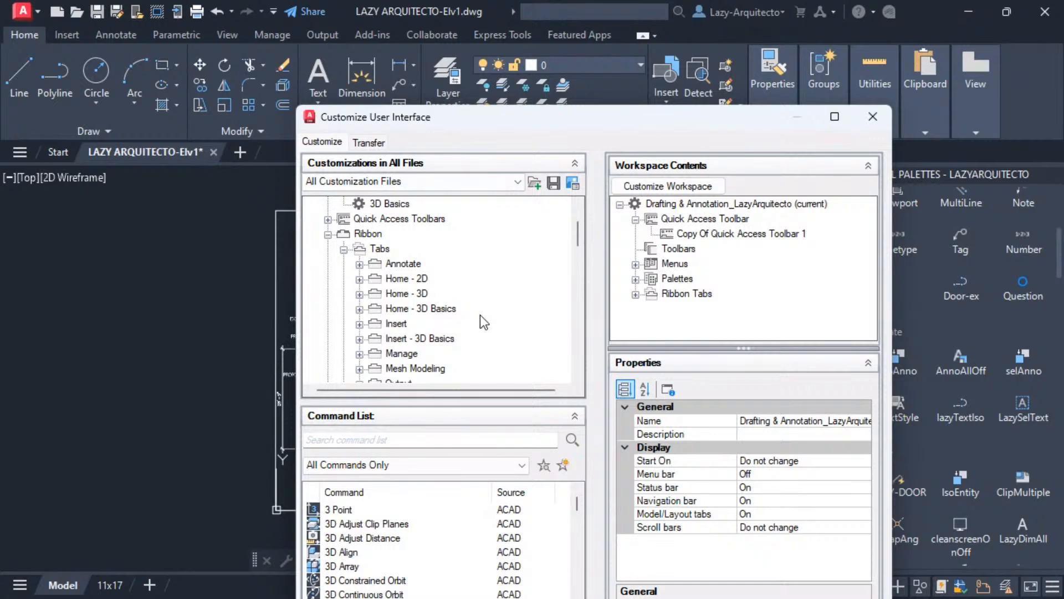
left_click(381, 250)
right_click(382, 255)
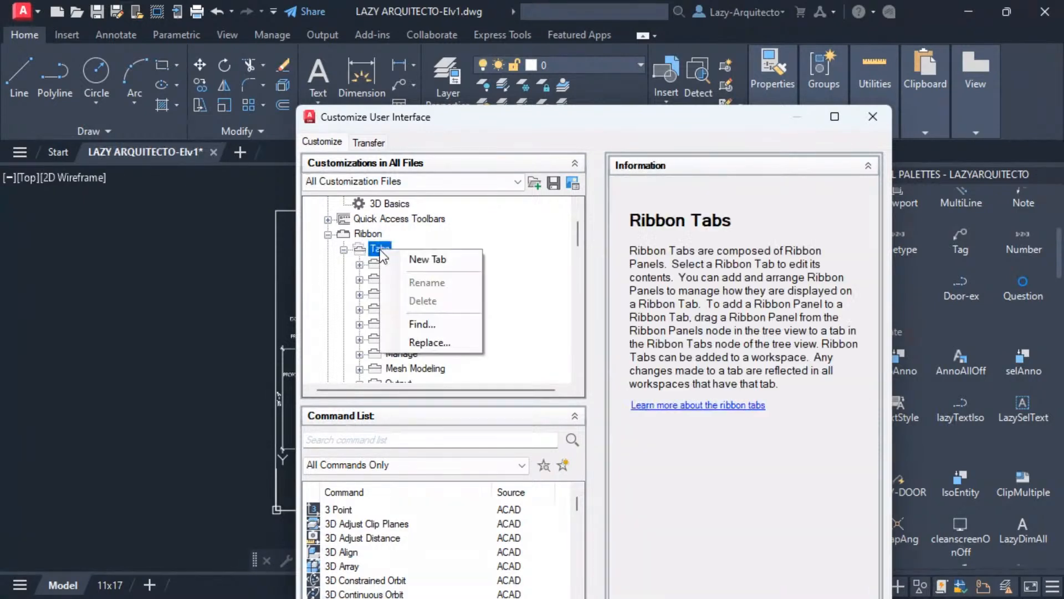
left_click(431, 260)
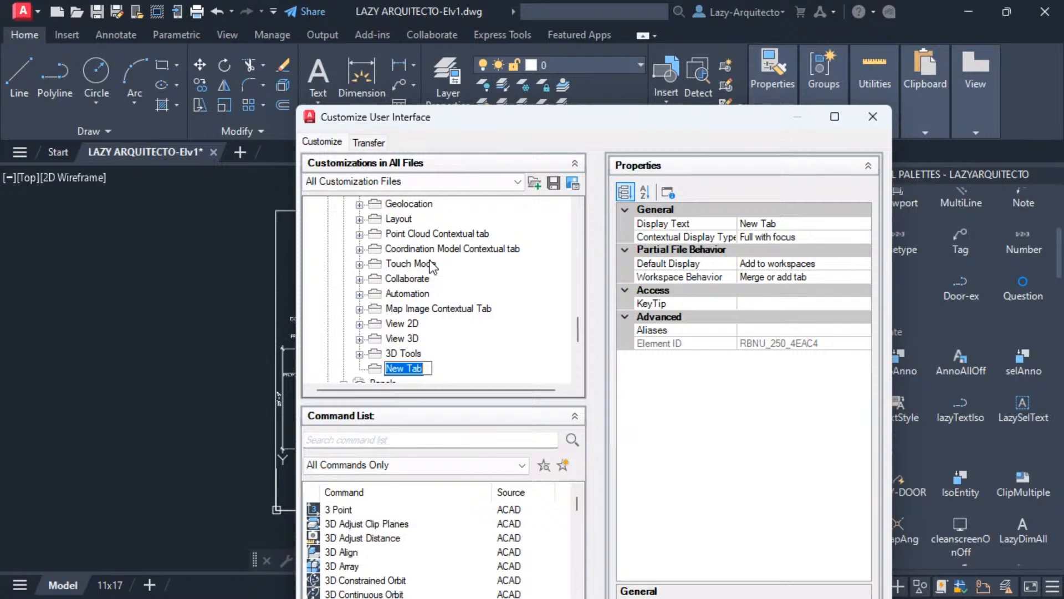
key("BackSpace")
type("Lazy Arquitecto")
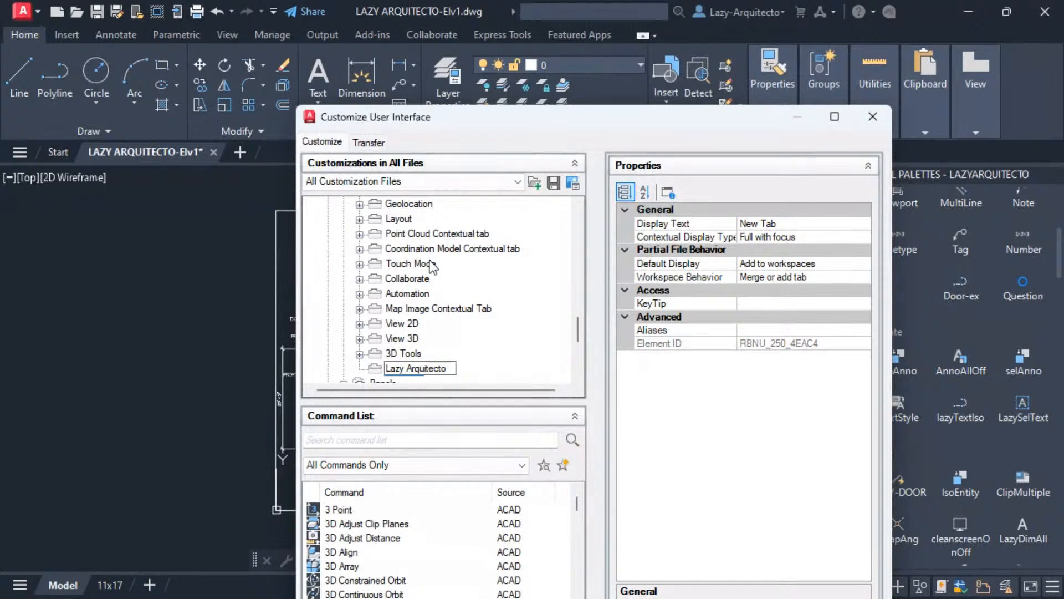
key("Return")
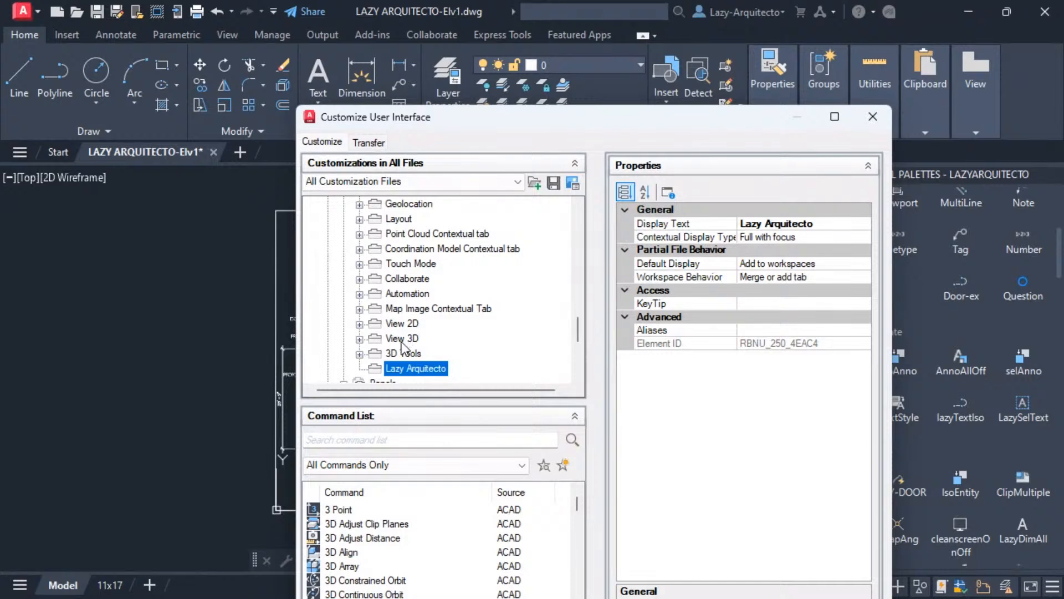
- Check the Lazy Arquitecto entry at the end of the ribbon tabs list and apply the interface customizations
scroll(402, 344, "up", 15)
scroll(396, 342, "down", 15)
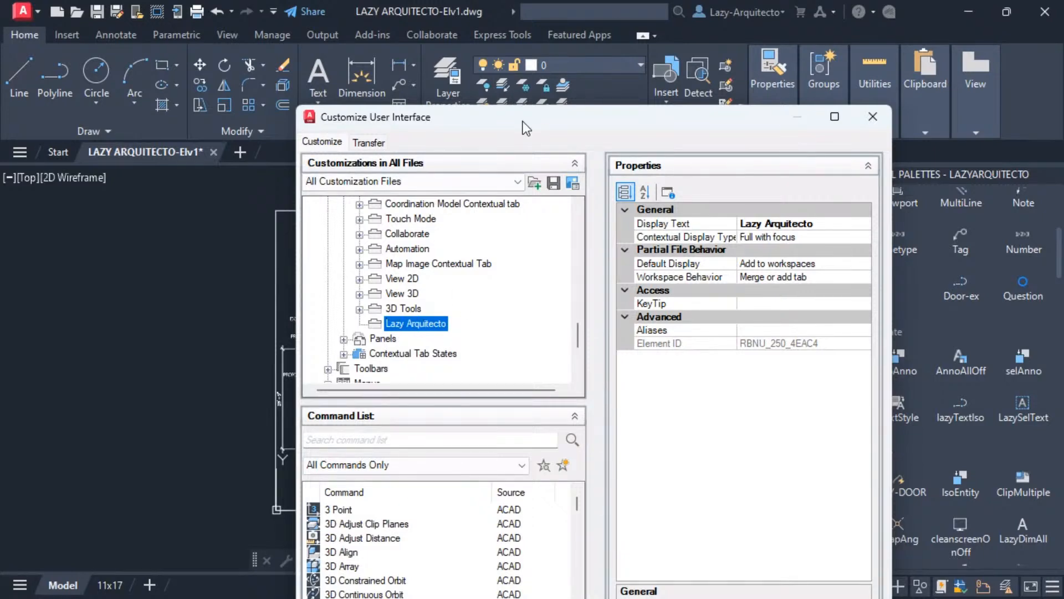
left_click_drag(520, 121, 483, 94)
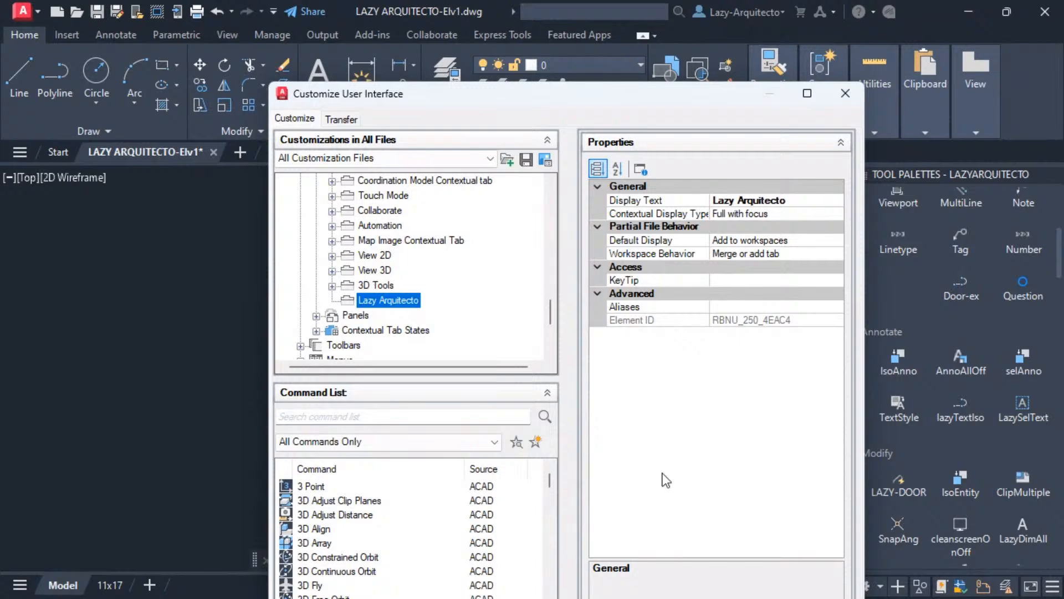
left_click_drag(593, 91, 586, 35)
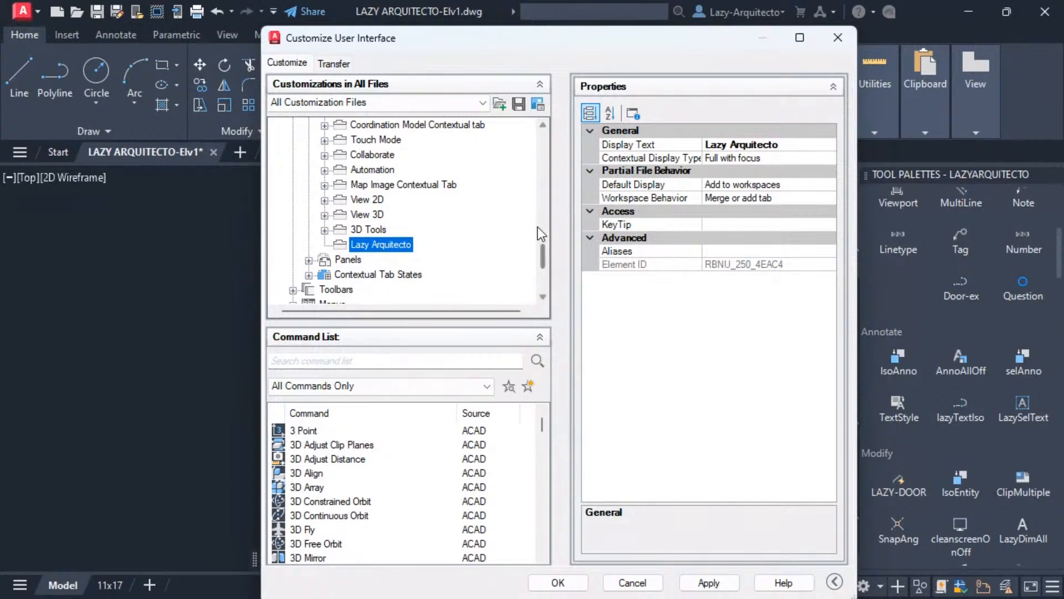
mouse_move(543, 255)
left_mouse_down()
mouse_move(542, 205)
mouse_move(545, 256)
left_mouse_up()
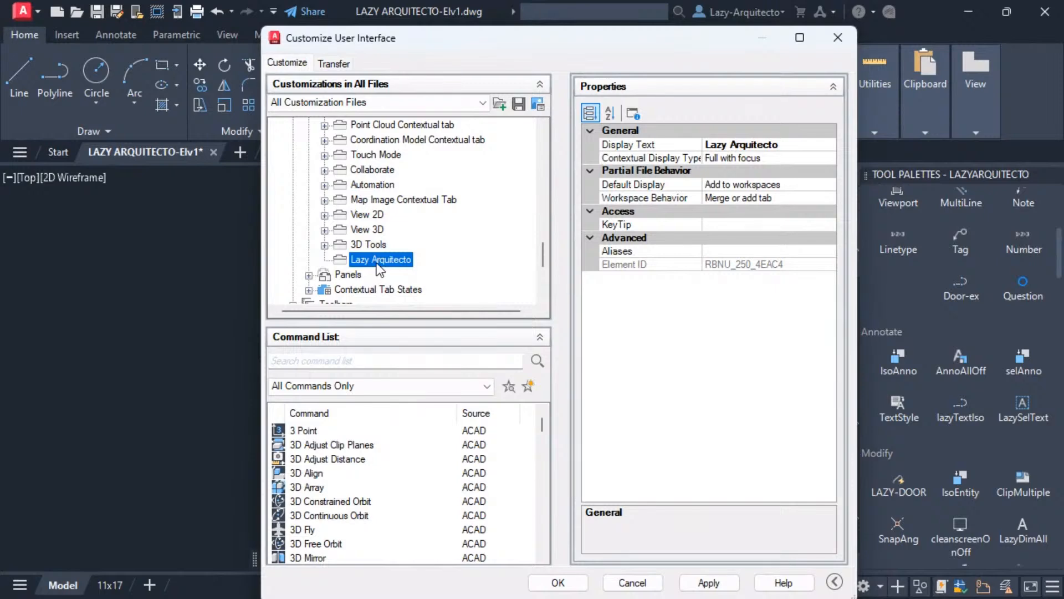
left_click(708, 583)
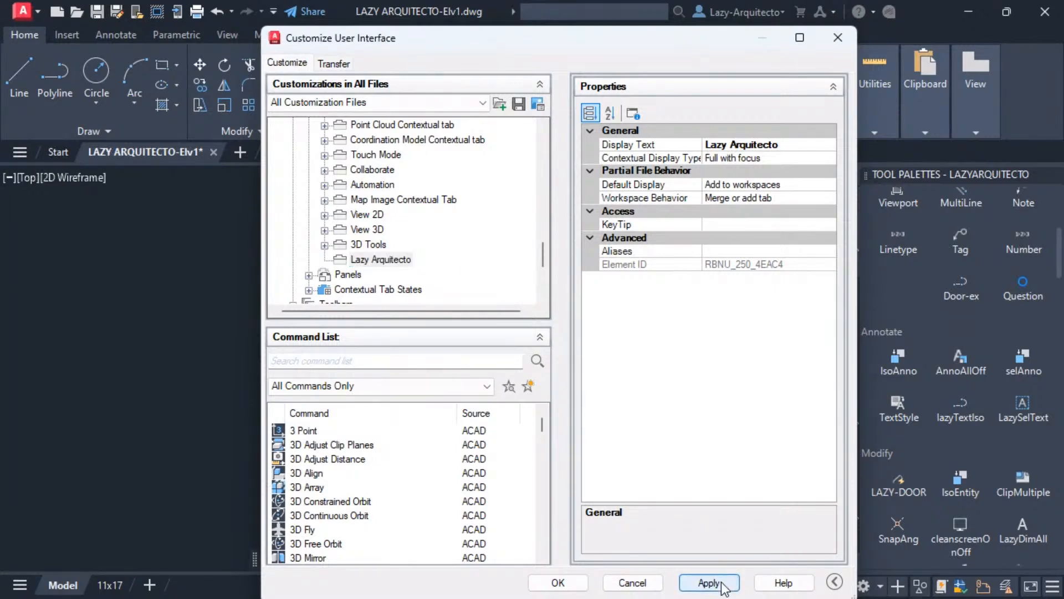
- Accept and close the interface customization editor, reopen it with the CUI command, and select the Drafting & Annotation_LazyArquitecto workspace
left_click(557, 584)
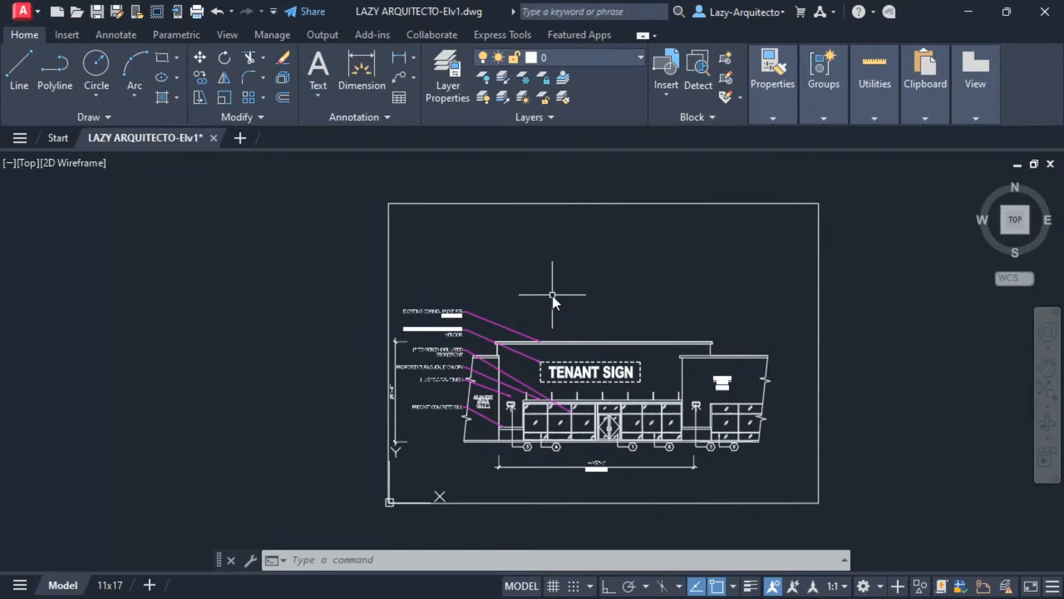
middle_click_drag(531, 266, 499, 271)
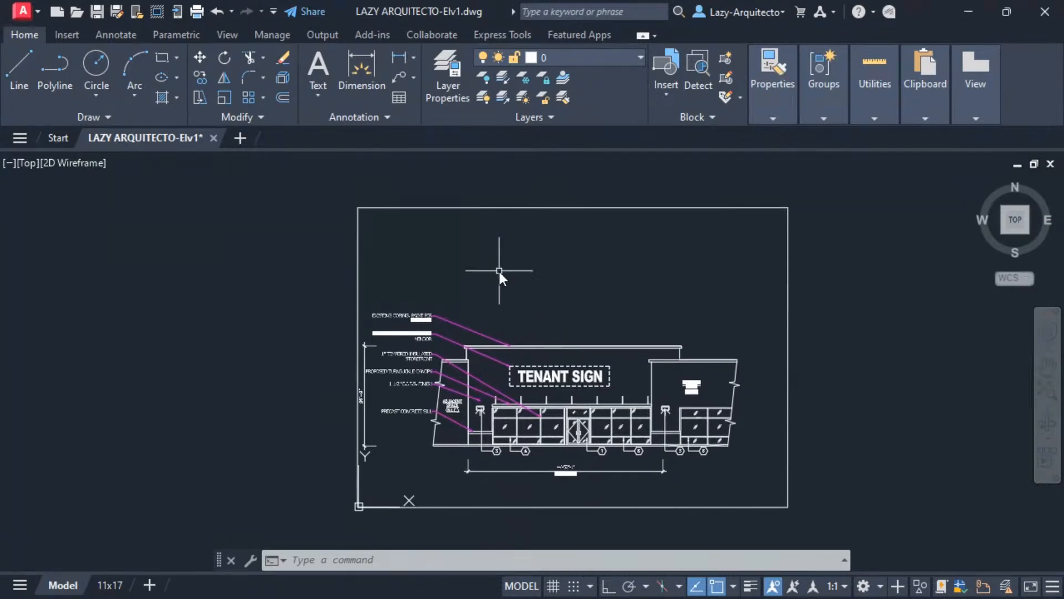
type("CUI")
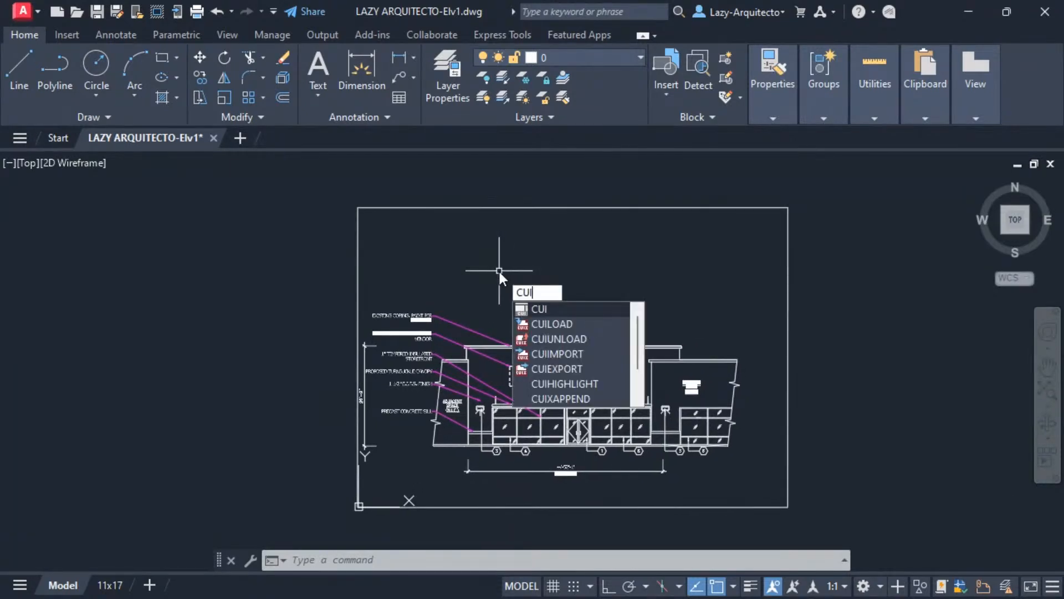
key("Return")
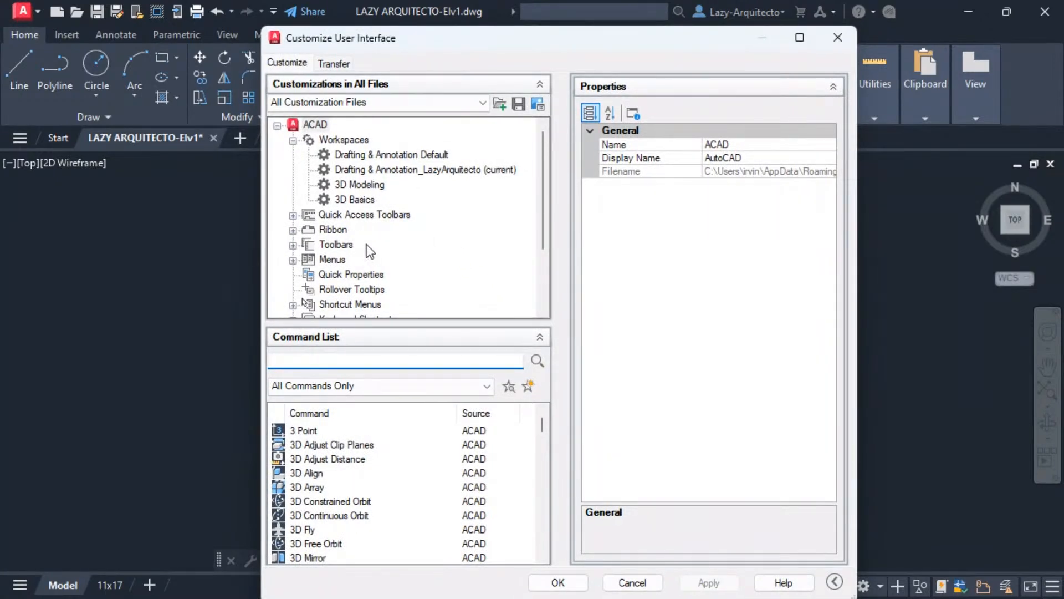
left_click(410, 173)
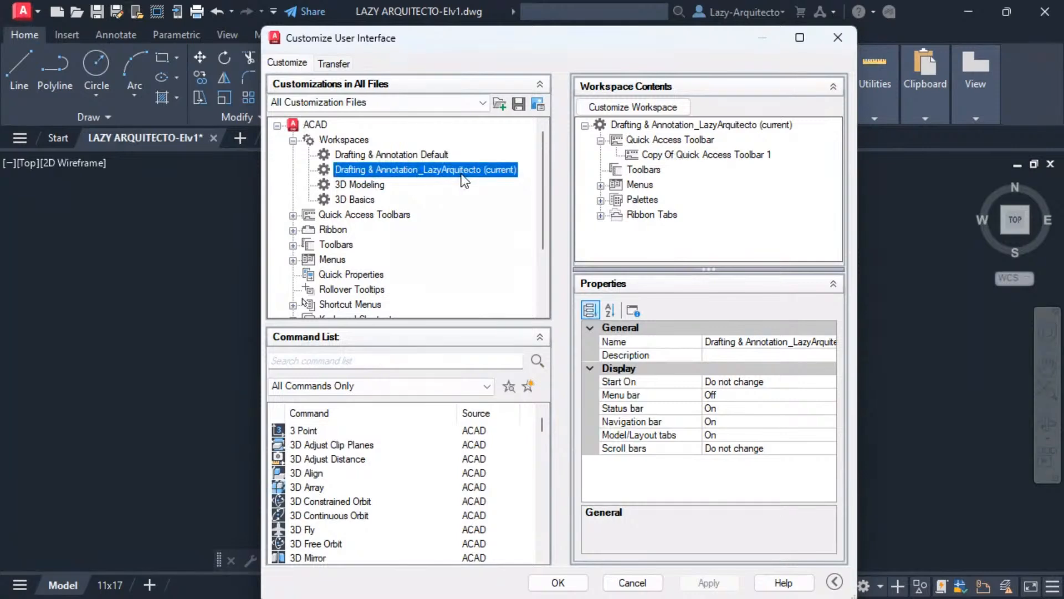
- Find and select the Lazy Arquitecto entry in the ribbon tabs list, and compare it with the tabs shown on the ribbon
left_click(293, 230)
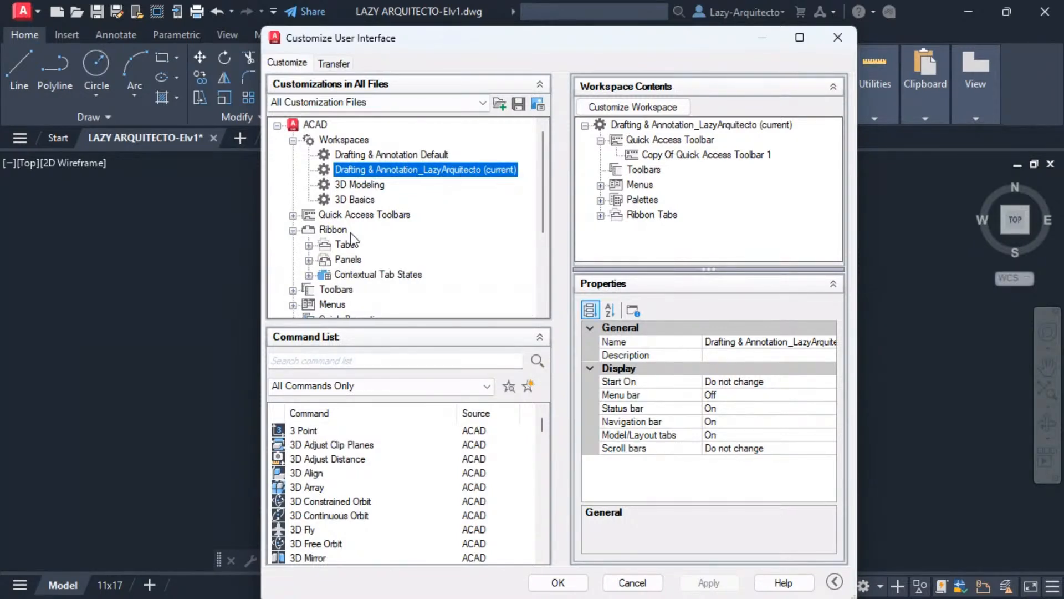
left_click(308, 245)
scroll(407, 218, "down", 6)
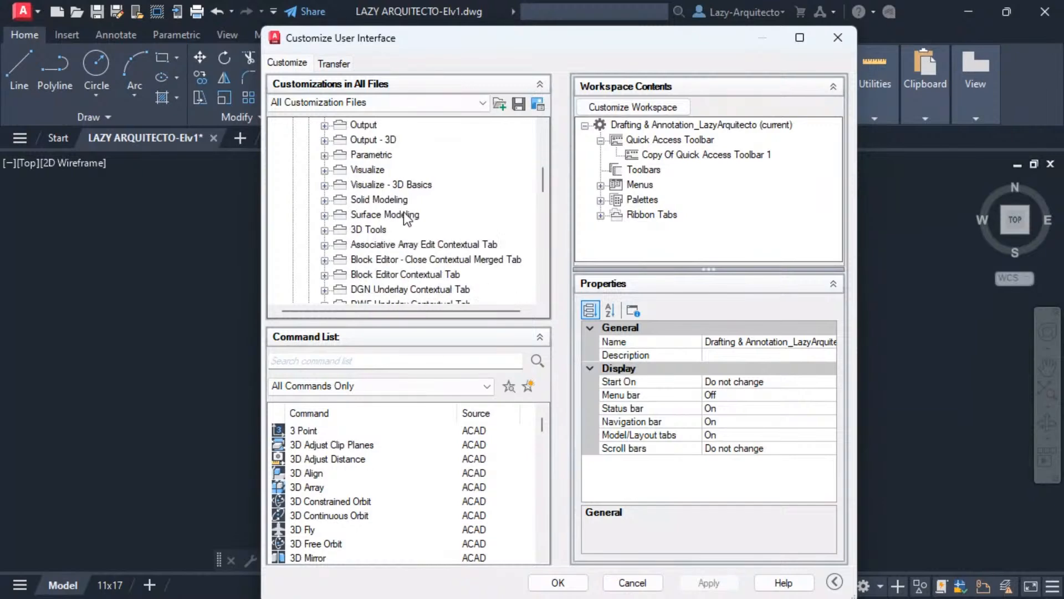
scroll(407, 216, "down", 8)
scroll(377, 256, "up", 2)
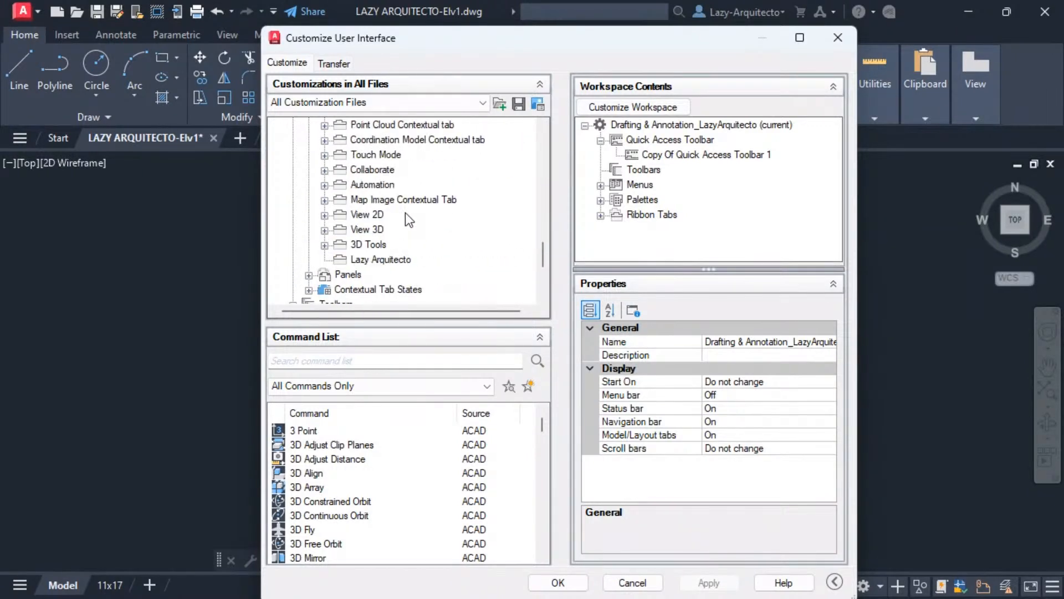
left_click(379, 258)
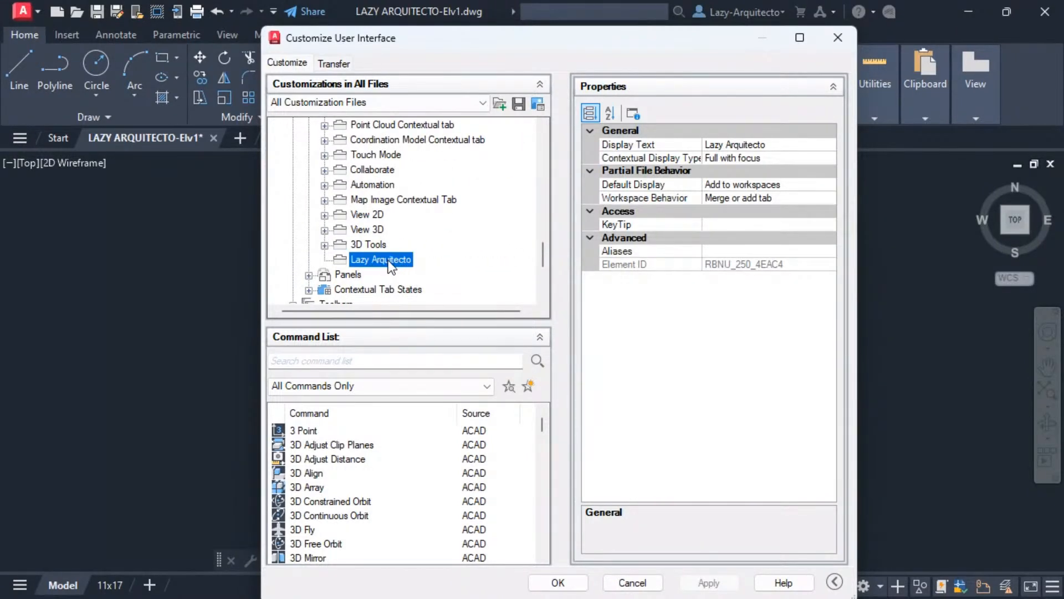
left_click_drag(520, 32, 525, 76)
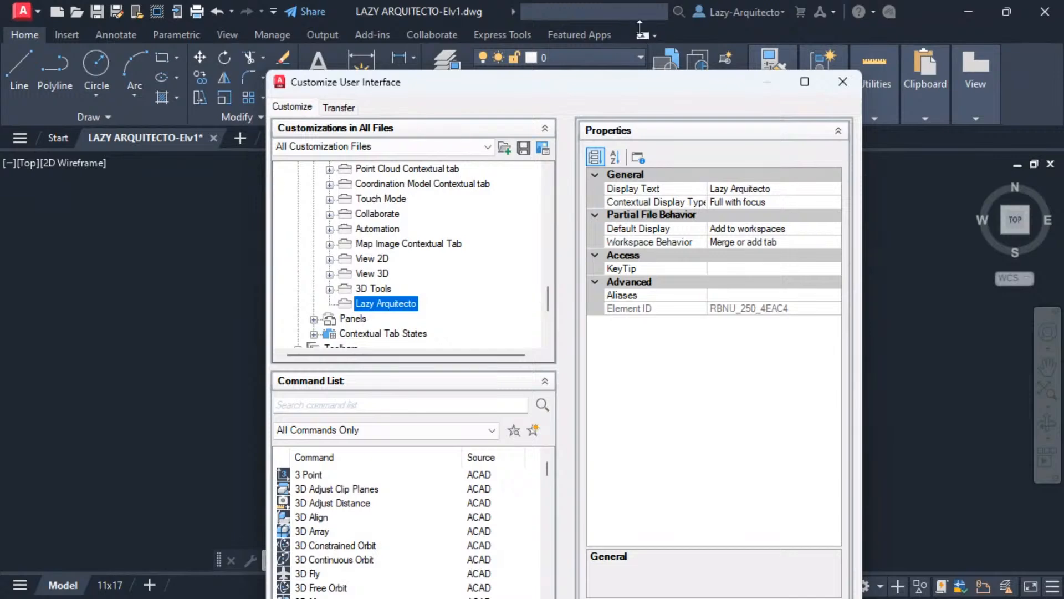
left_click_drag(594, 88, 626, 58)
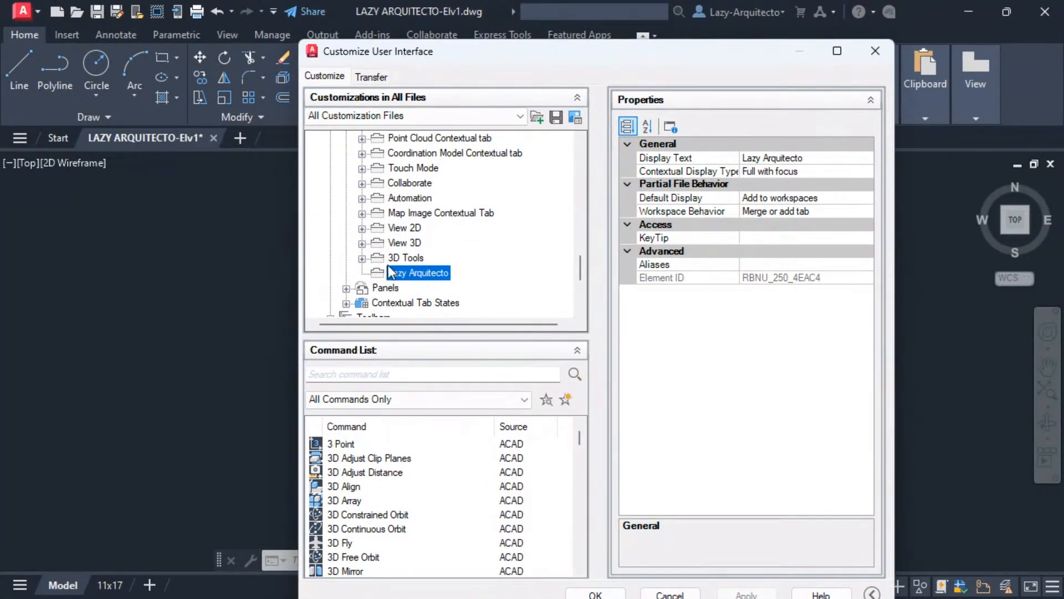
- Start customizing the contents of the Drafting & Annotation_LazyArquitecto workspace
scroll(384, 272, "up", 3)
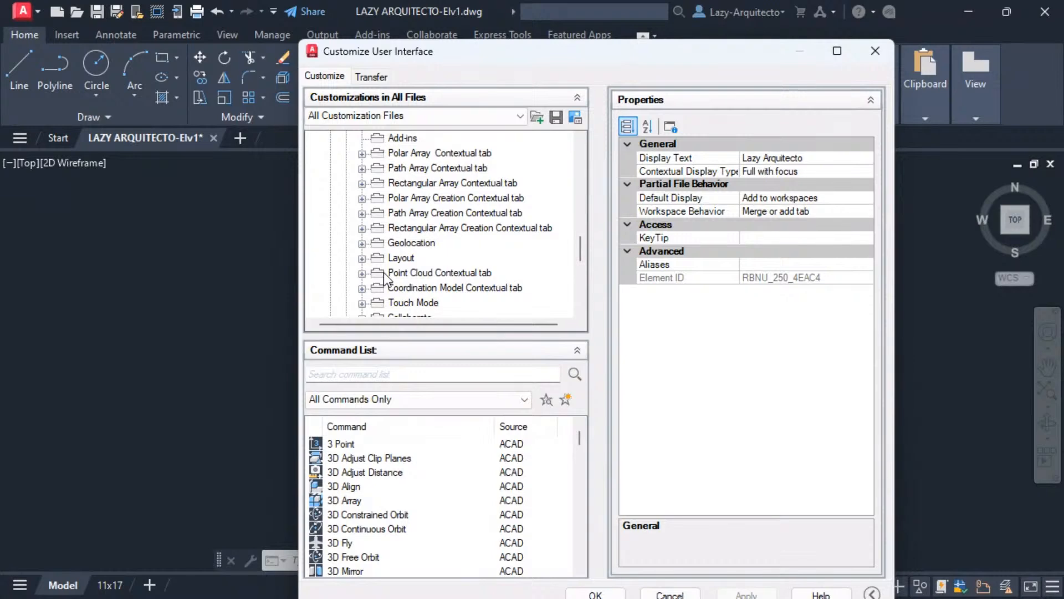
scroll(385, 278, "up", 12)
scroll(386, 278, "up", 1)
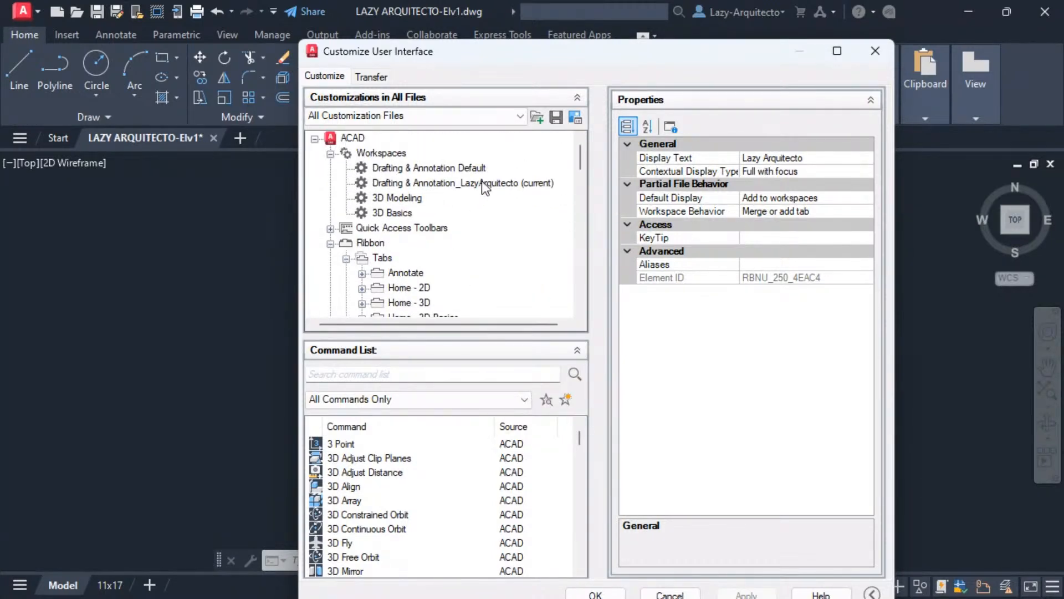
left_click(467, 184)
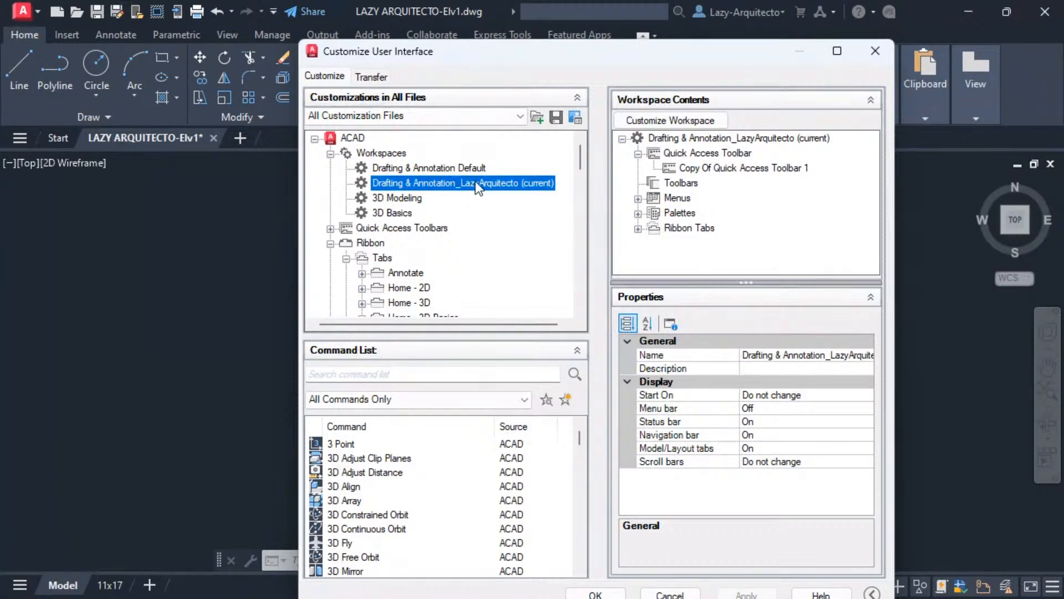
right_click(482, 184)
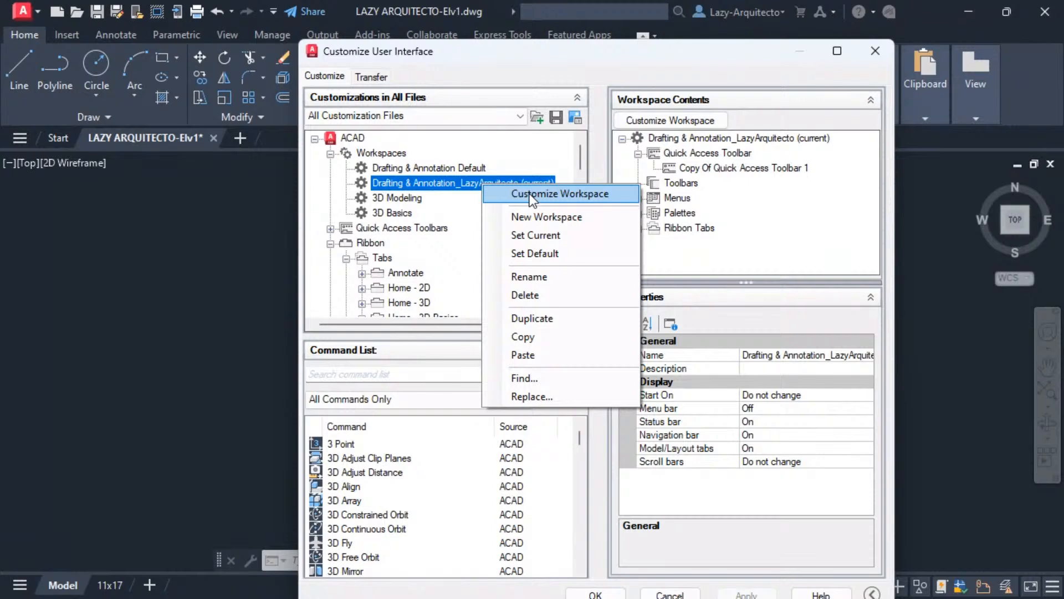
left_click(531, 195)
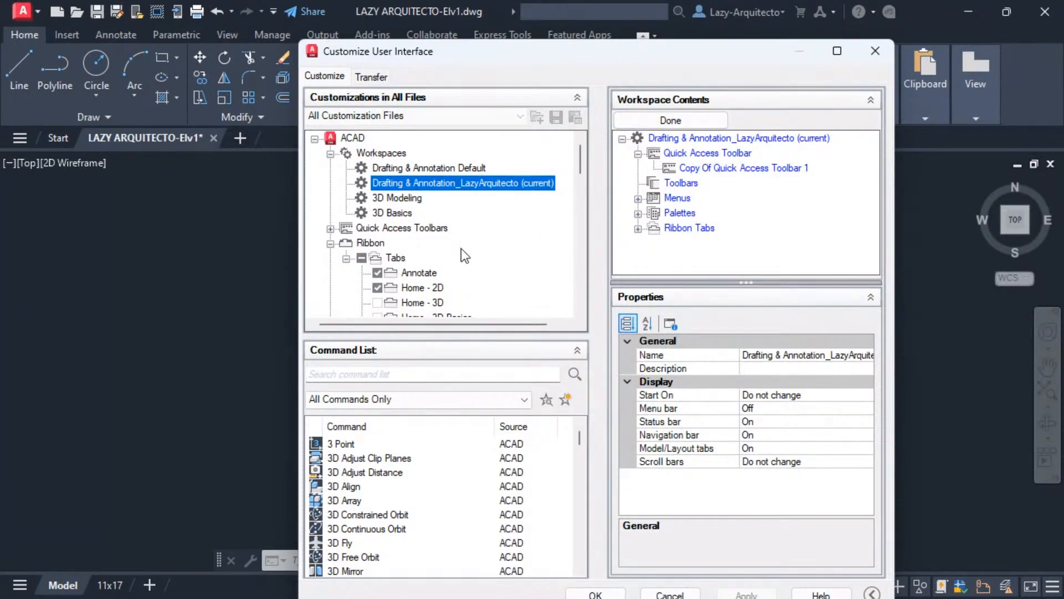
- Enable the Lazy Arquitecto ribbon tab among the workspace's available tabs
scroll(461, 249, "down", 1)
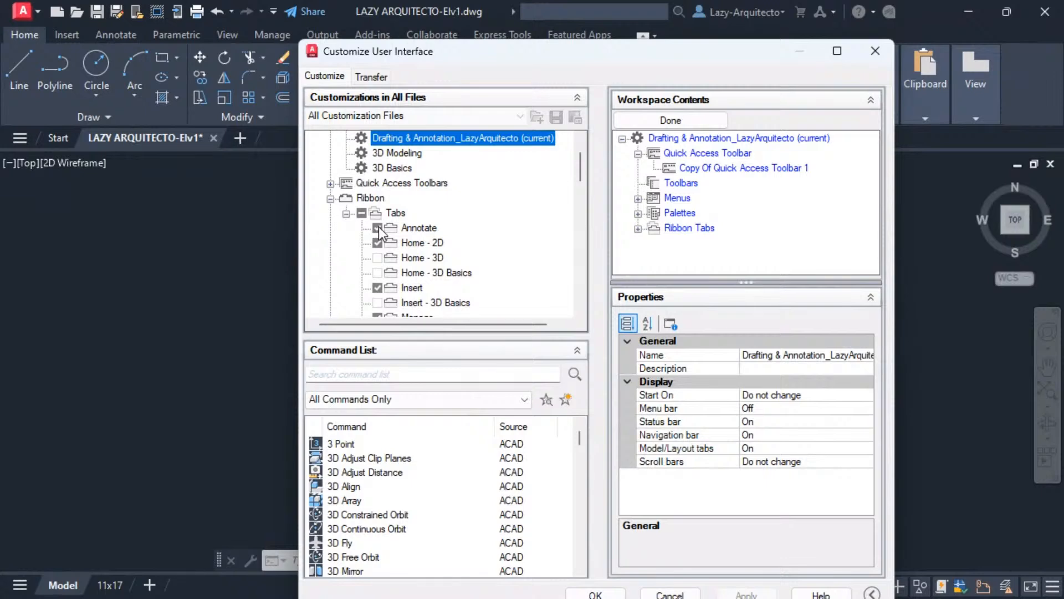
scroll(438, 252, "down", 4)
scroll(436, 253, "down", 6)
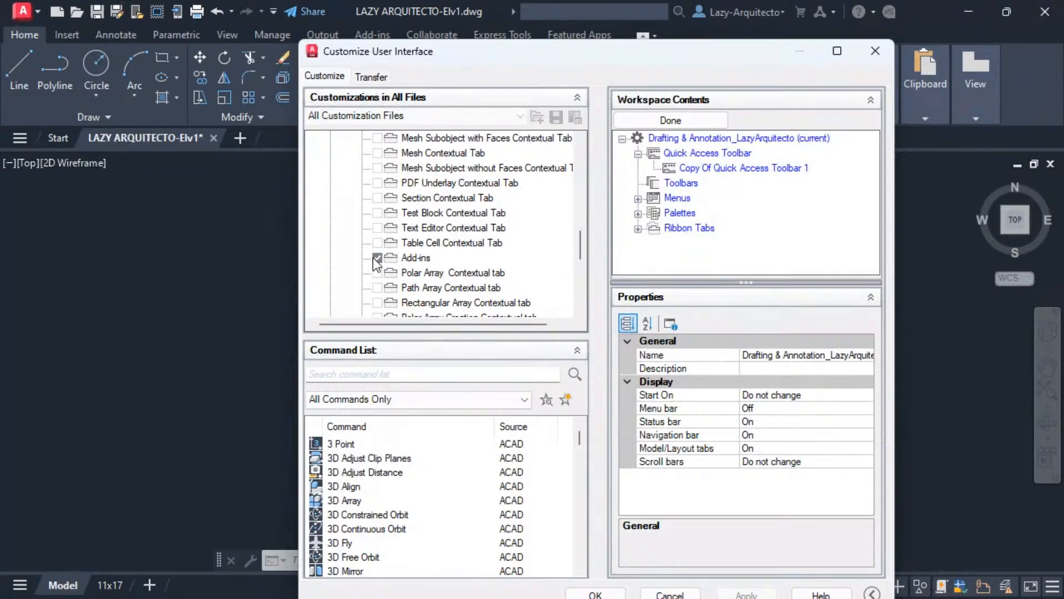
scroll(441, 261, "up", 15)
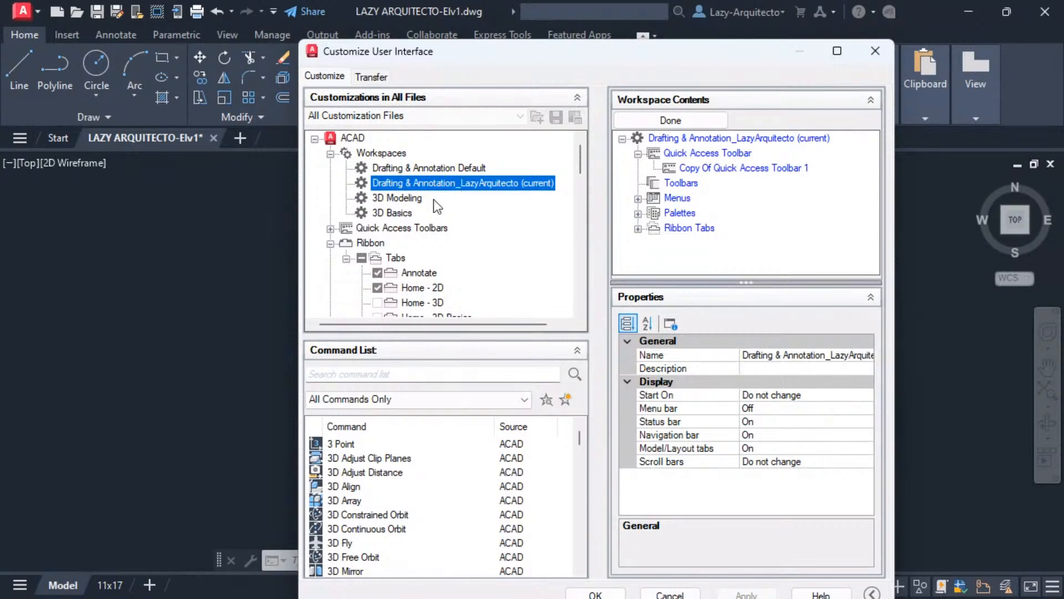
scroll(444, 244, "down", 7)
scroll(454, 245, "down", 8)
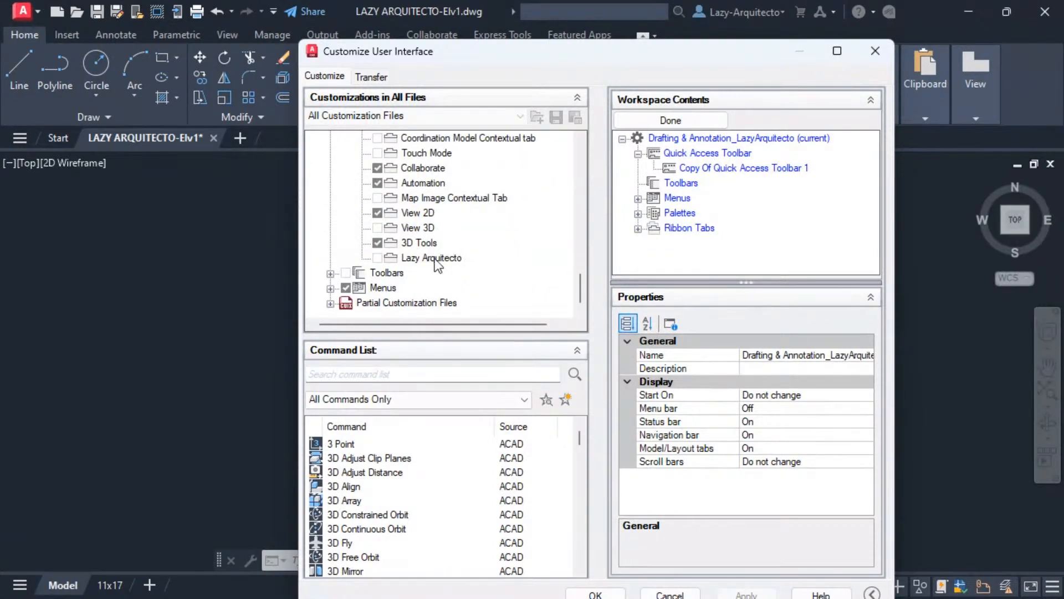
left_click(378, 258)
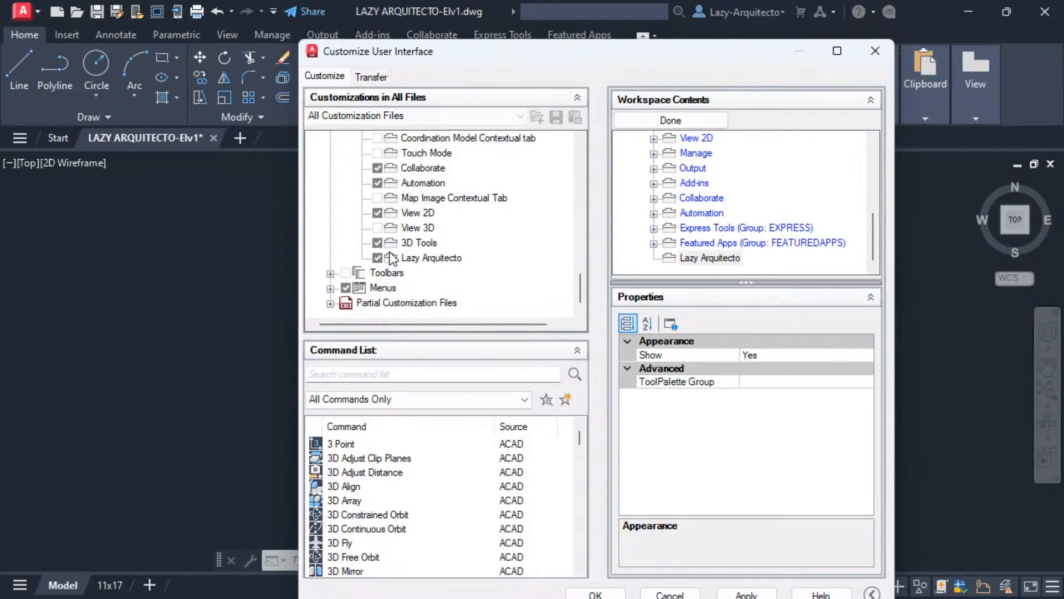
- Finish customizing the workspace and apply the interface changes
left_click_drag(627, 52, 623, 26)
left_click(666, 92)
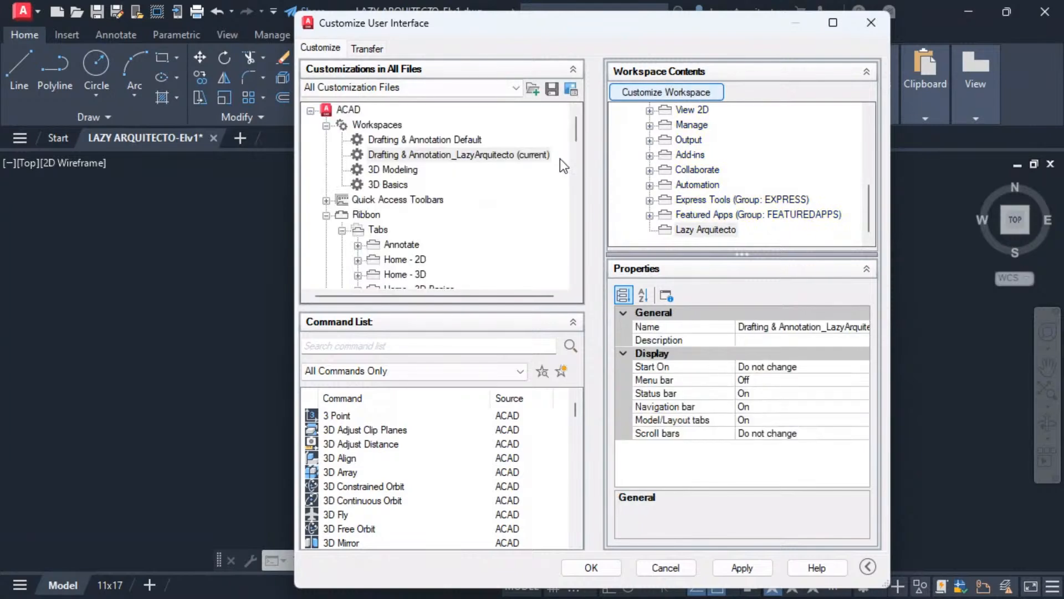
left_click(724, 564)
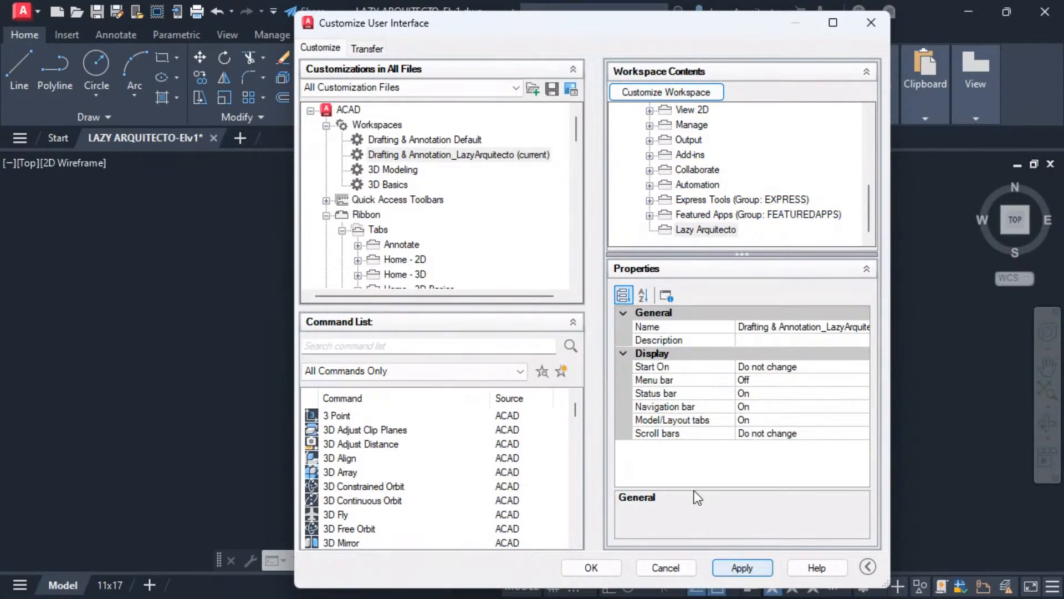
- Recheck in the Drafting & Annotation_LazyArquitecto workspace customization whether the Lazy Arquitecto ribbon tab is enabled
left_click_drag(586, 24, 603, 48)
scroll(472, 244, "down", 1)
scroll(472, 244, "down", 15)
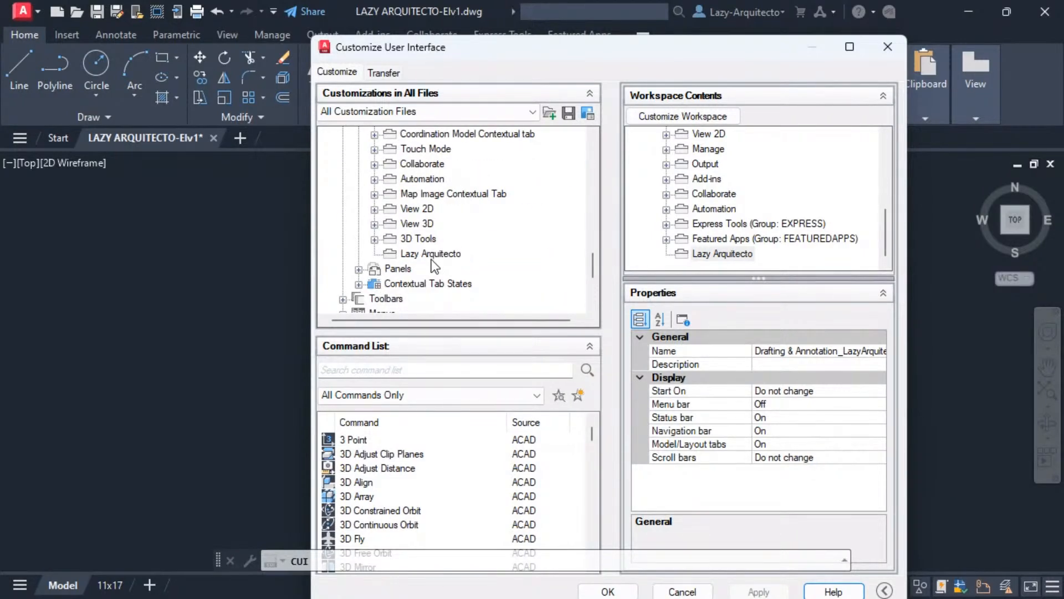
scroll(443, 254, "up", 10)
scroll(443, 254, "up", 4)
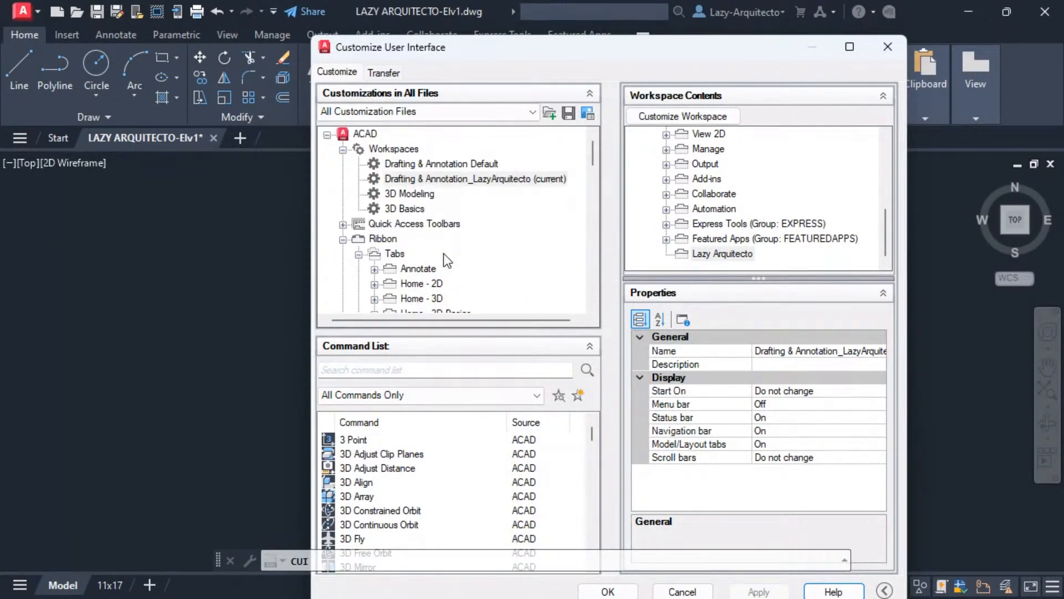
left_click(491, 180)
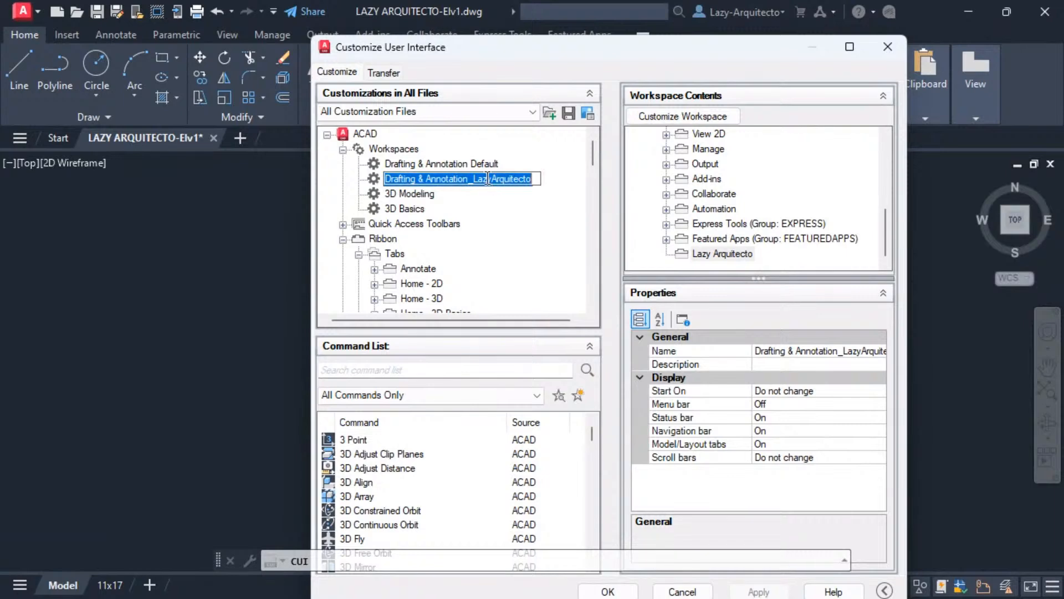
right_click(541, 181)
key("Escape")
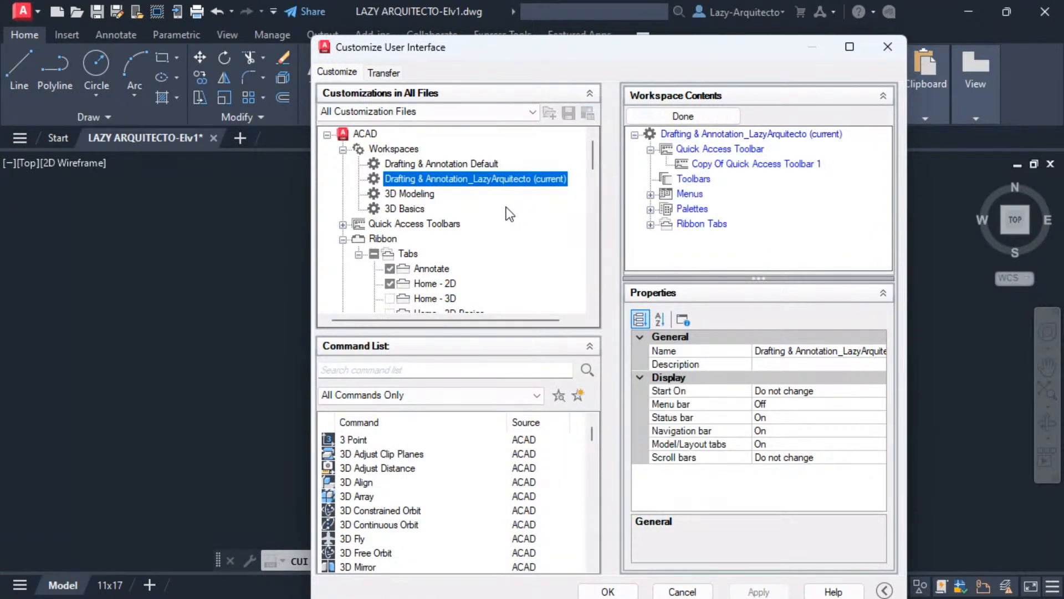
scroll(508, 207, "down", 10)
scroll(507, 208, "down", 5)
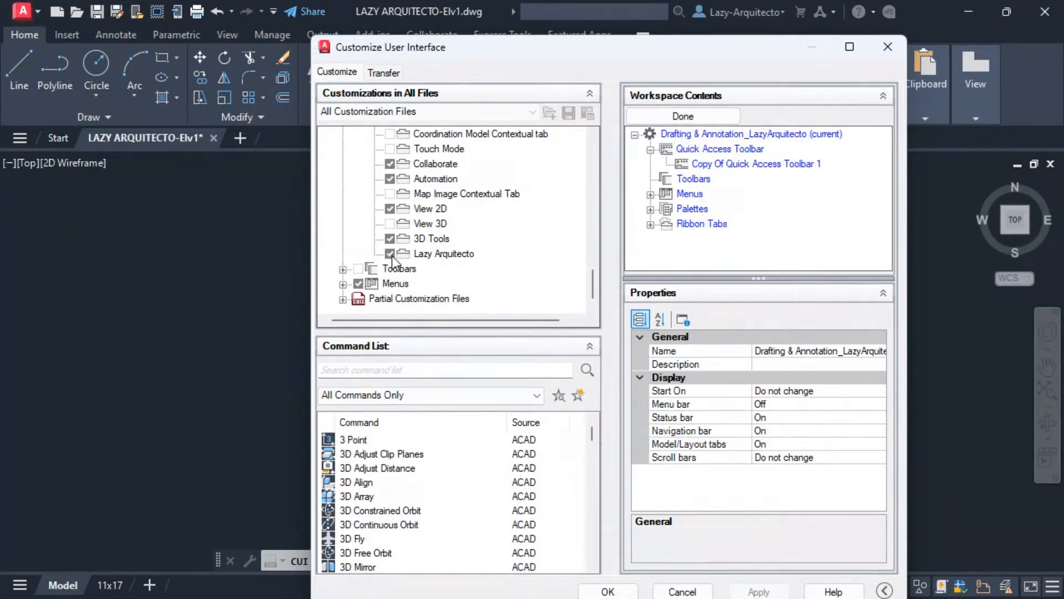
left_click(688, 116)
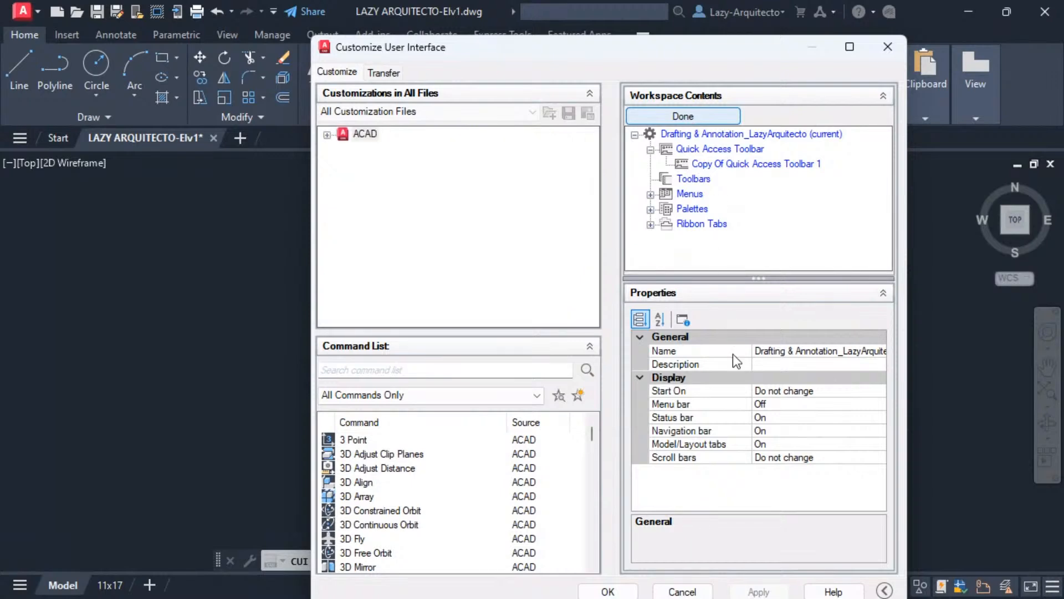
- Accept and close the customization editor, and display the Lazy Arquitecto ribbon tab alongside the tool palettes
left_click(609, 592)
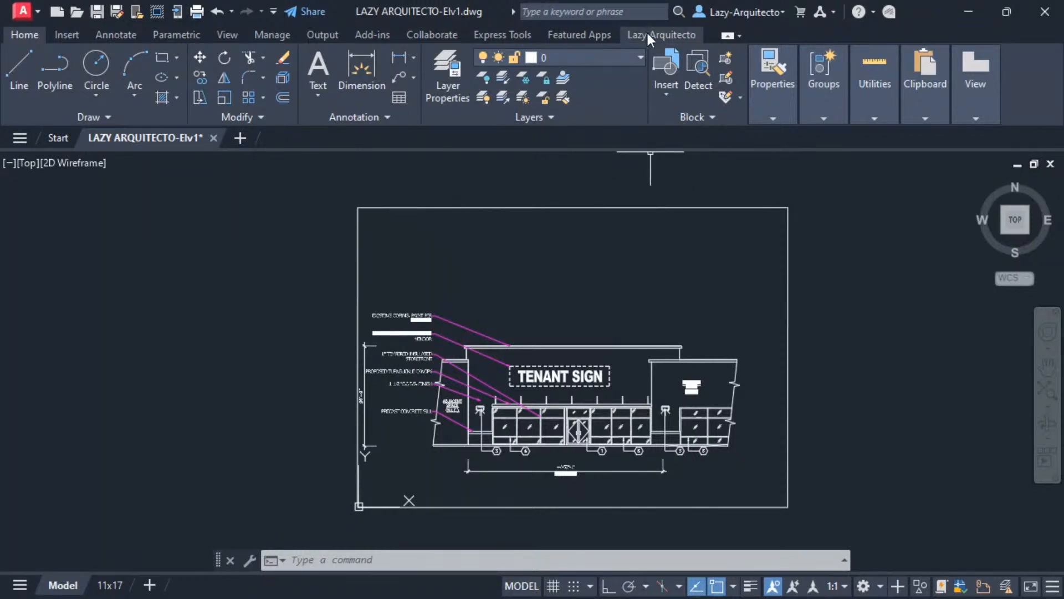
left_click(670, 35)
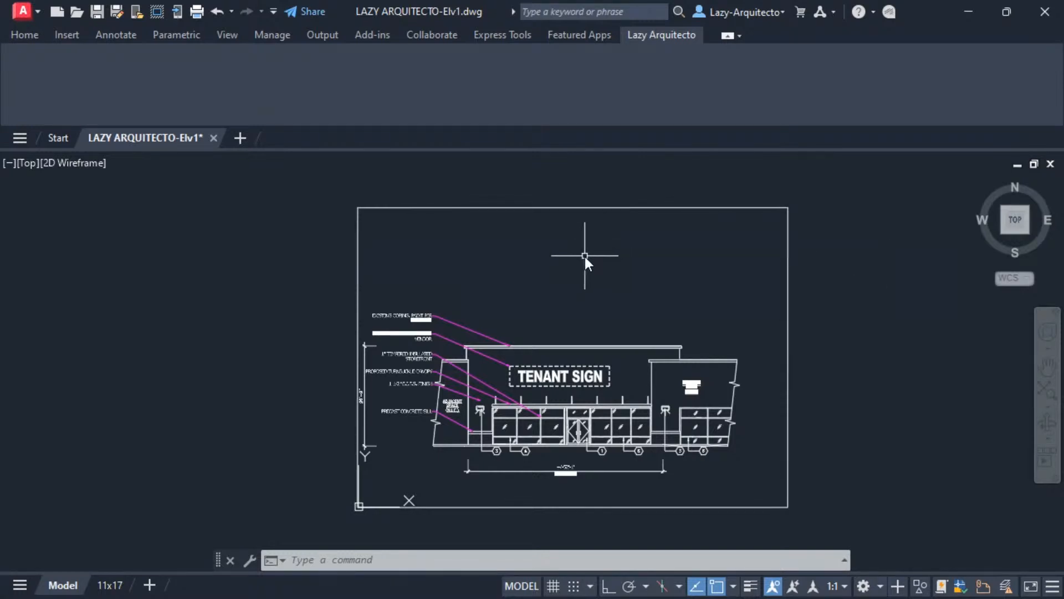
key("ctrl+3")
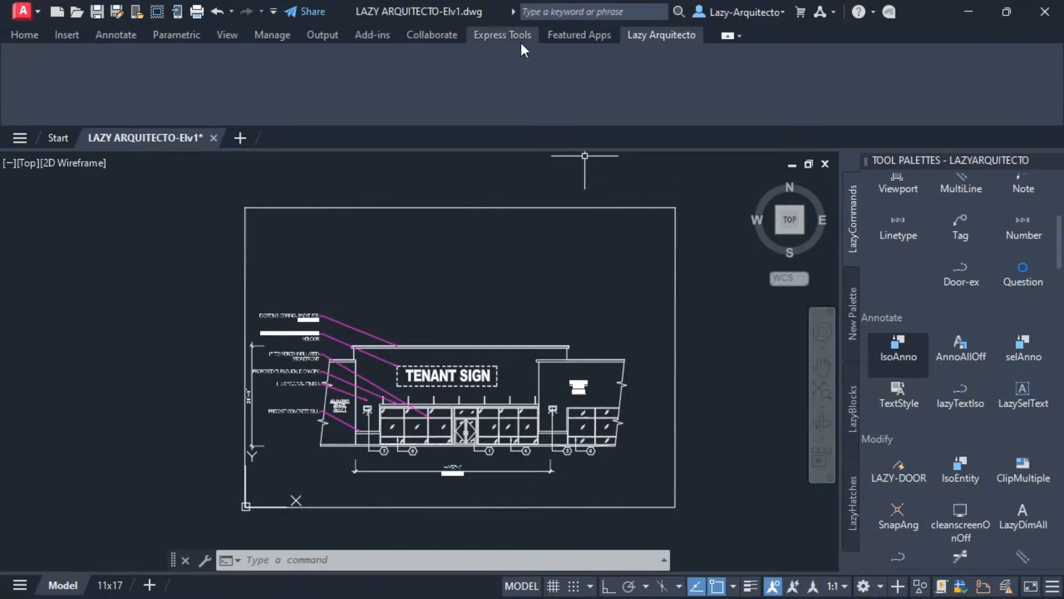
- Examine how panels are arranged on the Home and Parametric ribbon tabs
left_click(25, 35)
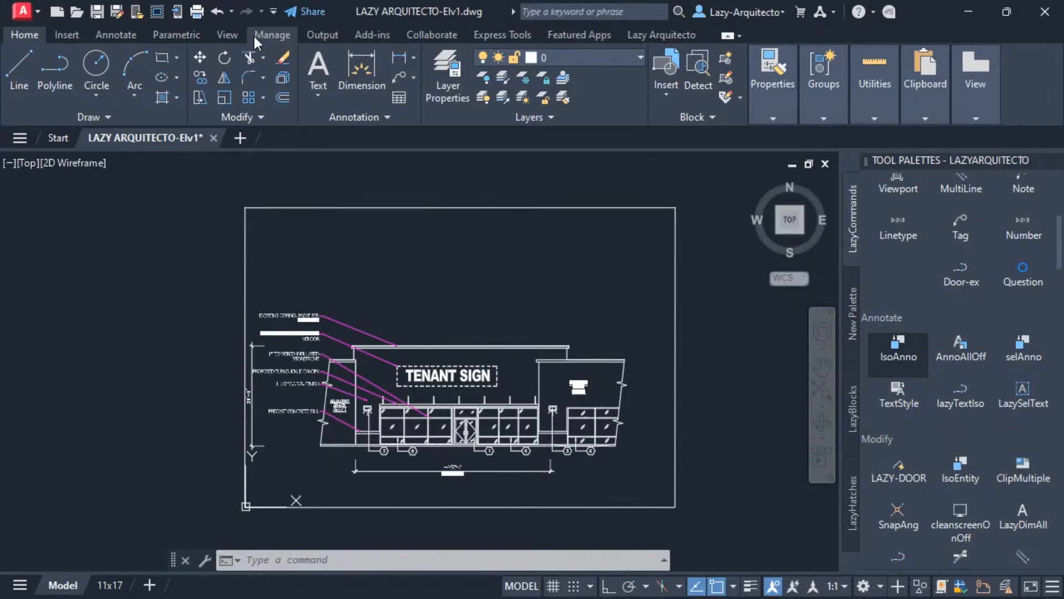
left_click(183, 35)
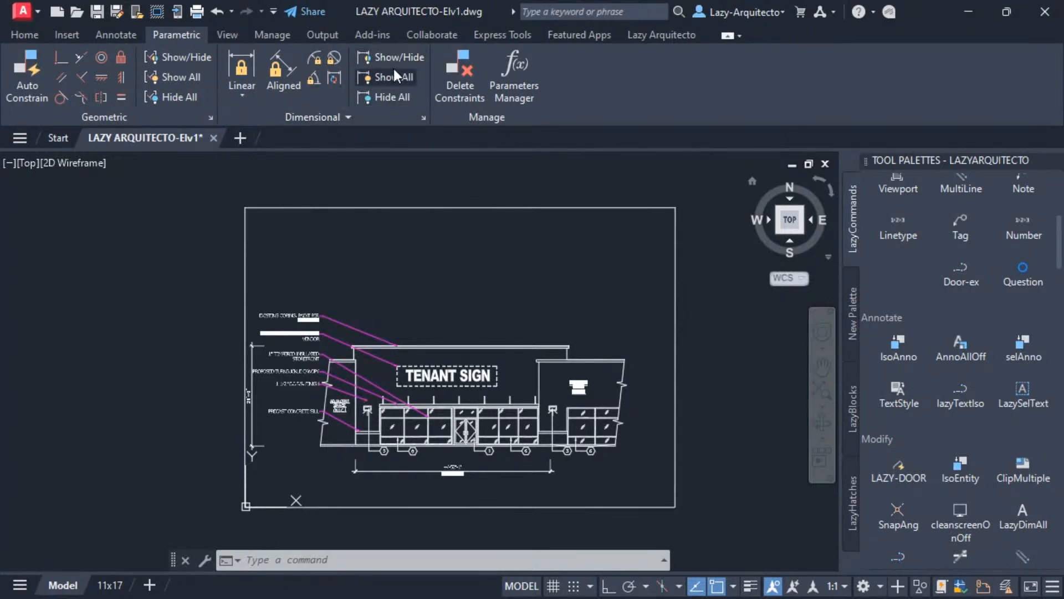
- Open the Customize User Interface editor with the CUI command and expand the ribbon's list of tabs
type("ui")
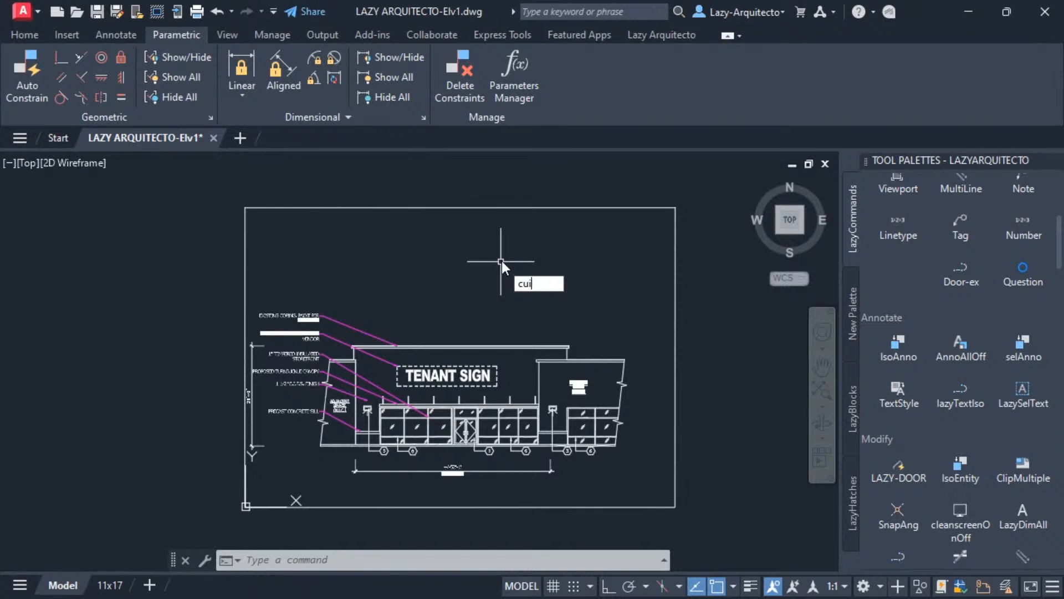
key("Return")
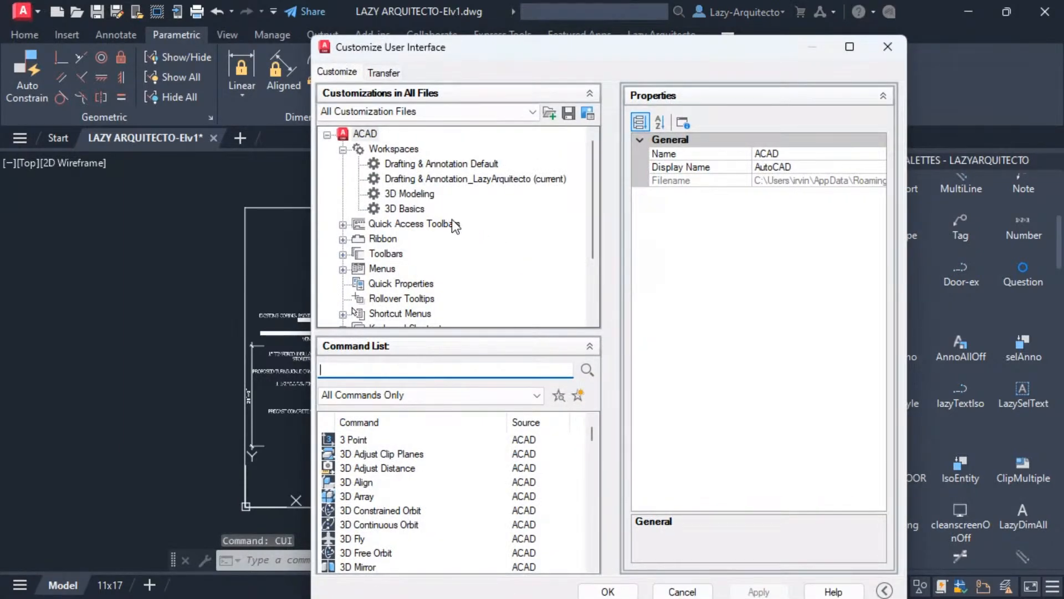
left_click(343, 239)
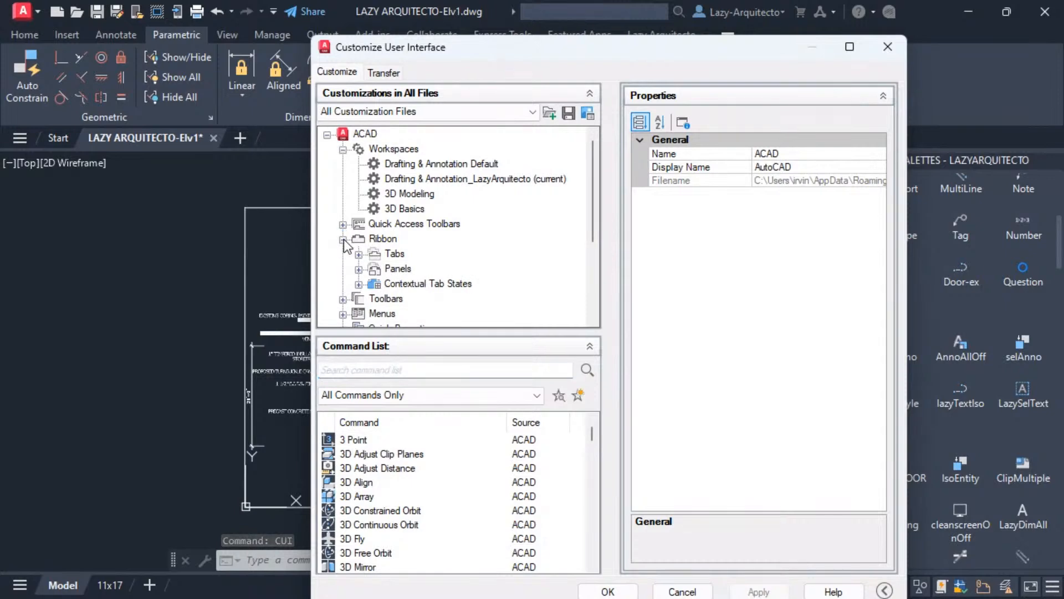
left_click(358, 255)
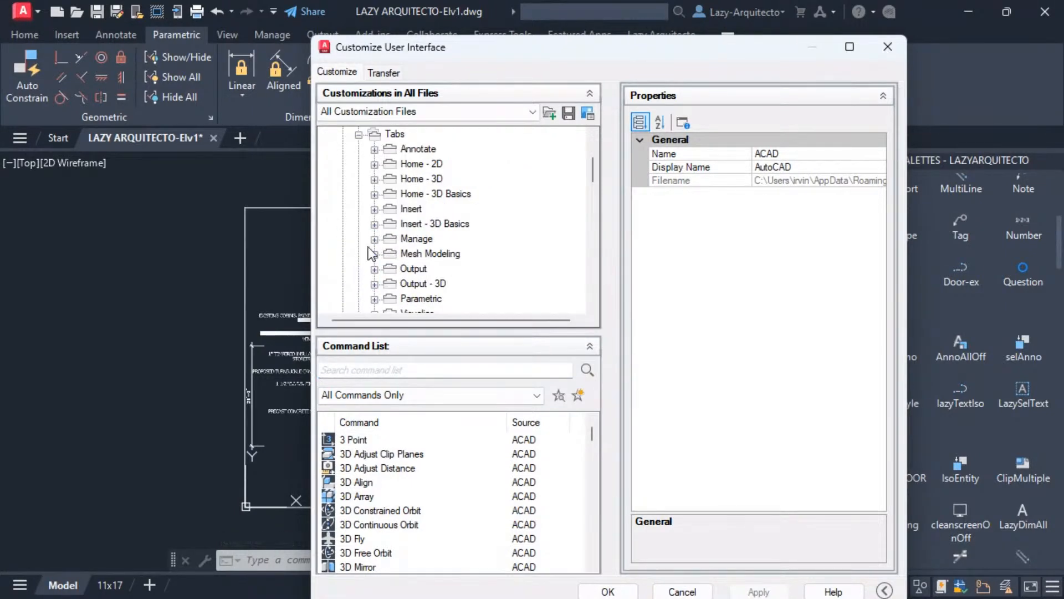
left_click_drag(417, 54, 519, 166)
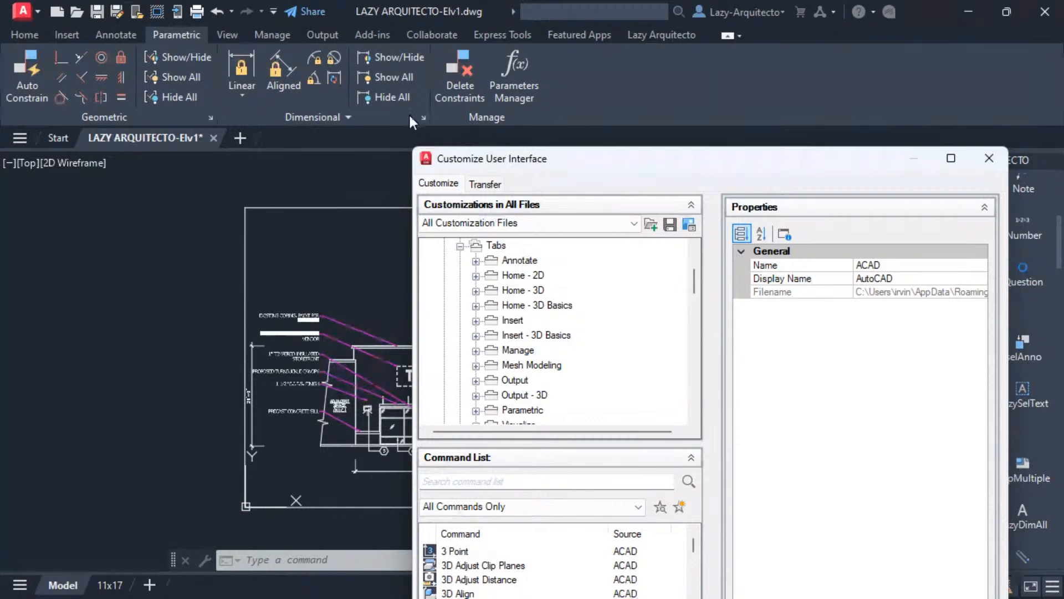
left_click_drag(632, 157, 566, 49)
- Find the Parametric tab among the ribbon tabs and expand it to list its panels
scroll(523, 221, "down", 10)
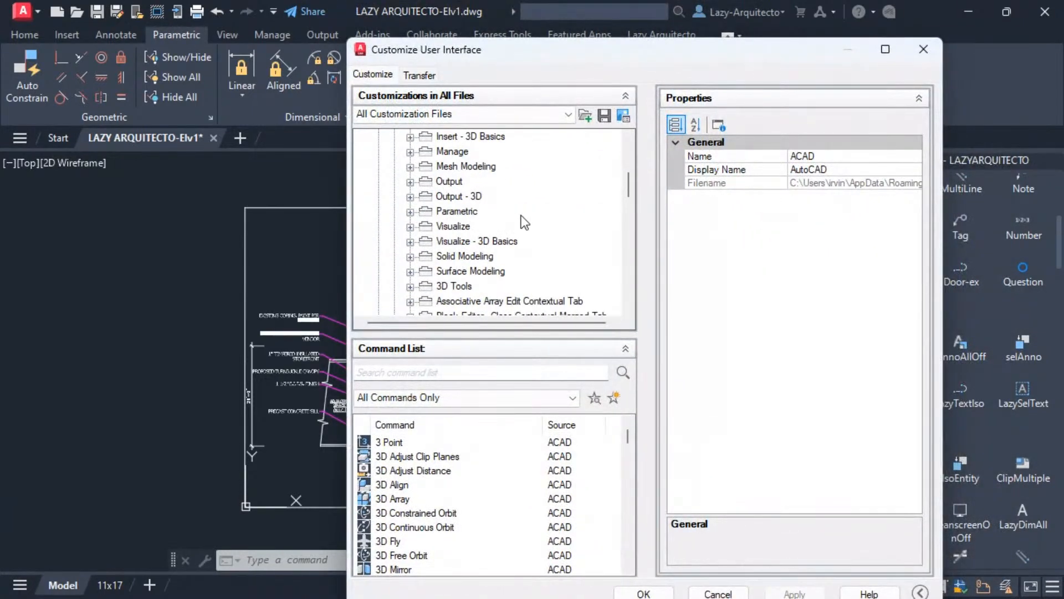
scroll(522, 216, "down", 6)
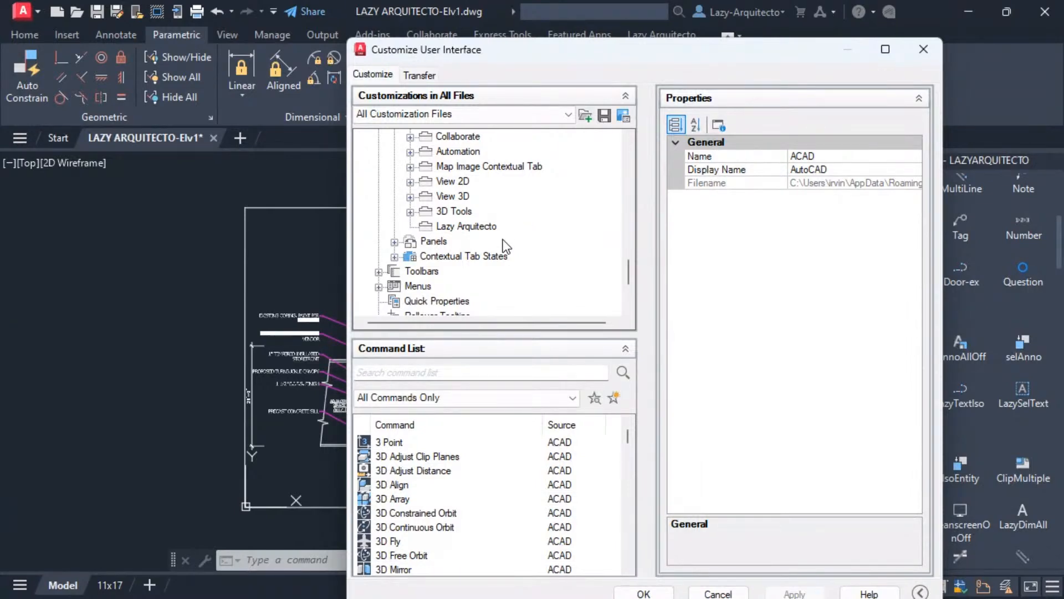
scroll(503, 247, "up", 3)
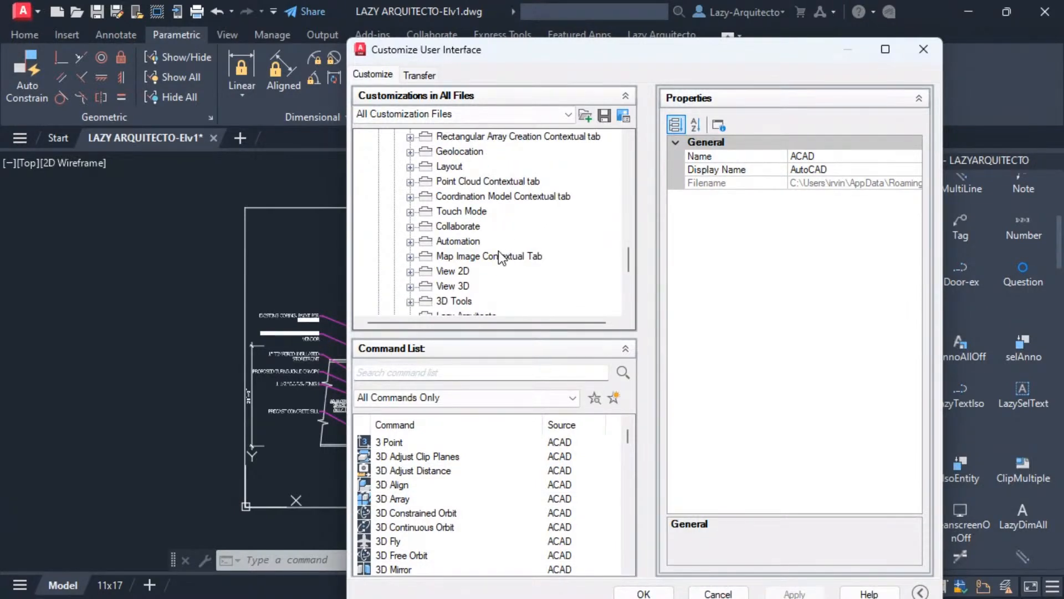
scroll(498, 251, "up", 1)
scroll(502, 261, "up", 2)
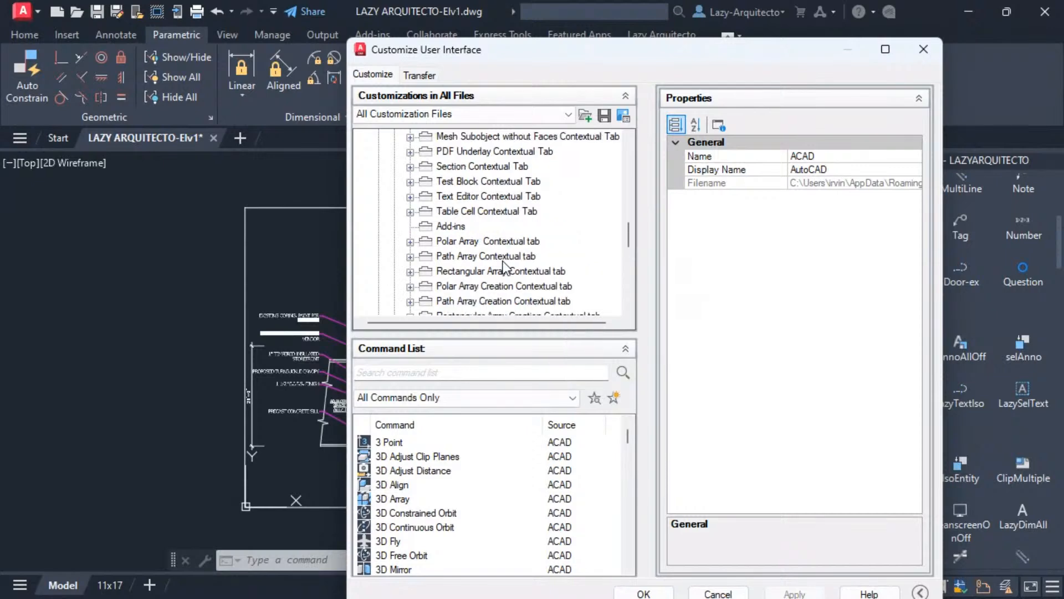
scroll(504, 267, "up", 4)
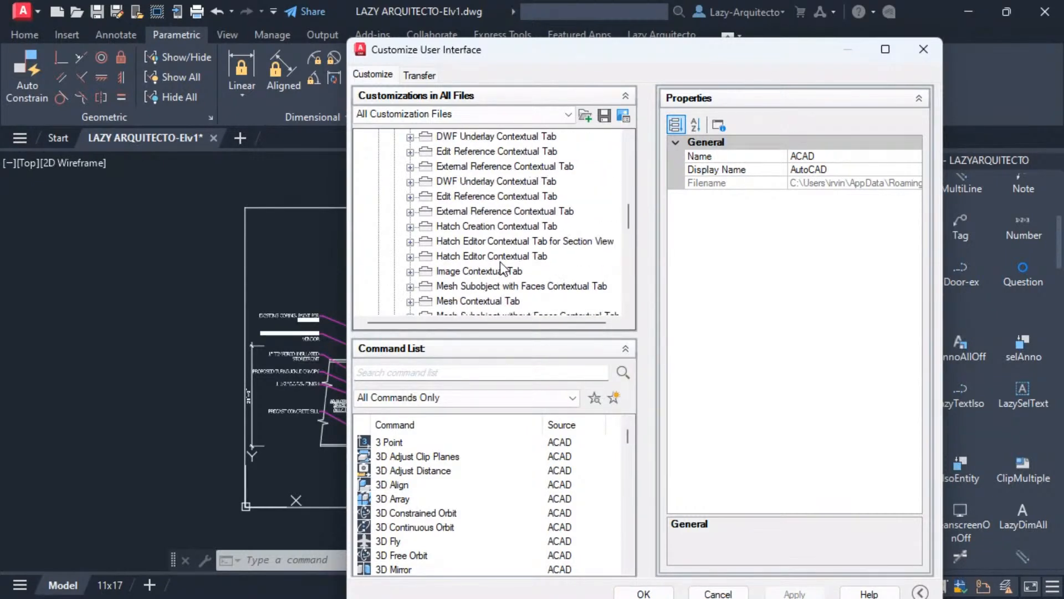
scroll(504, 266, "up", 3)
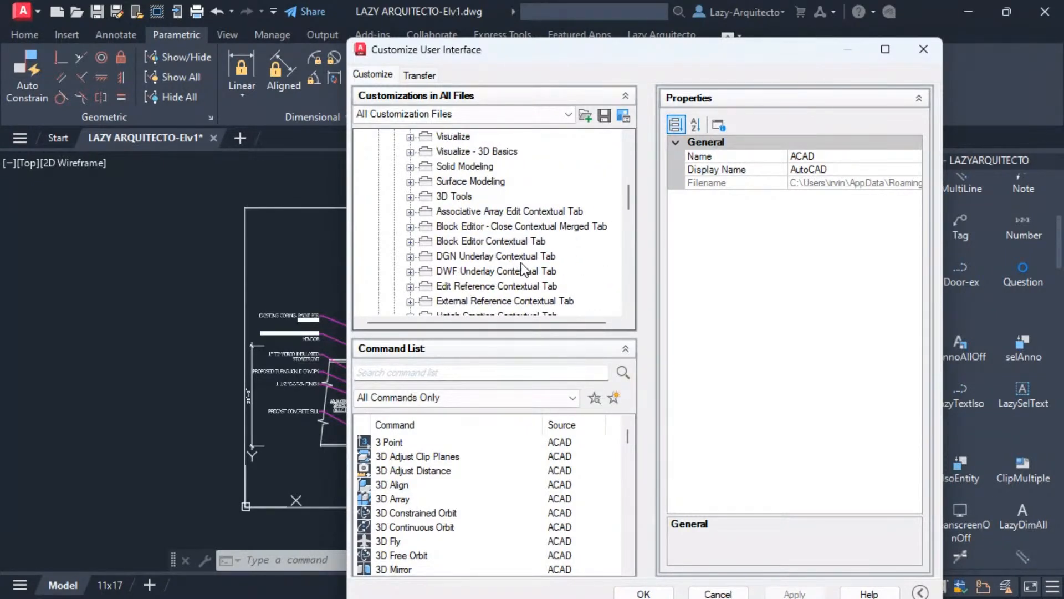
left_click(457, 166)
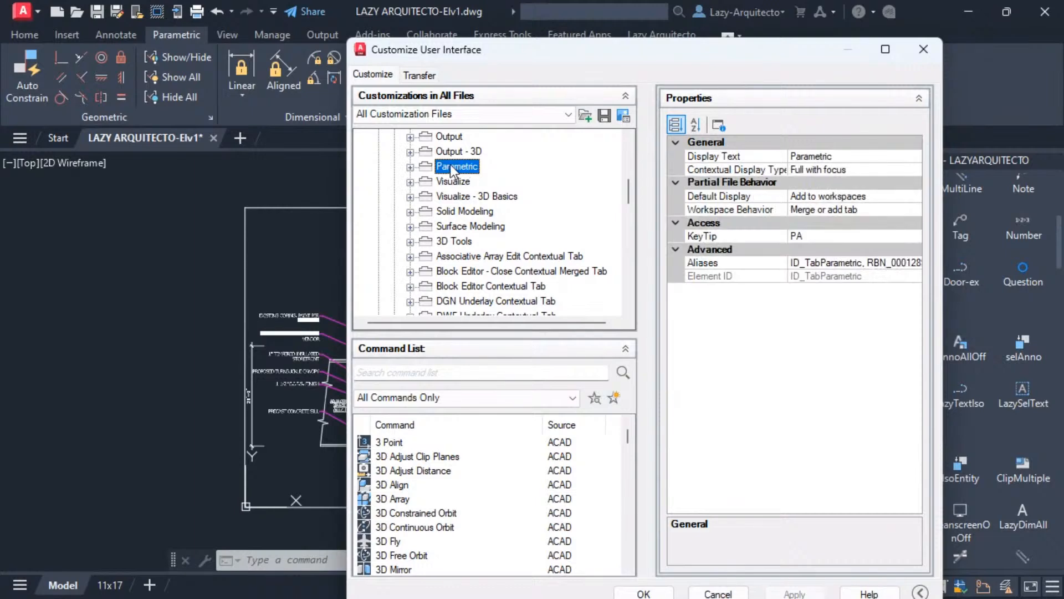
left_click(410, 168)
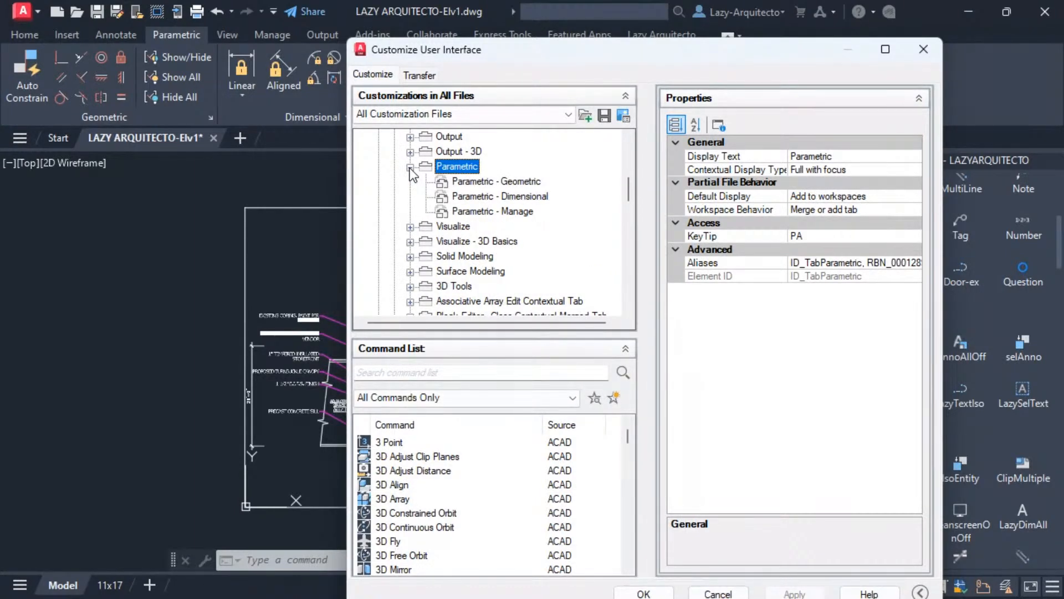
- Preview the Parametric - Manage and Parametric - Dimensional panels and compare the latter with the live ribbon
left_click(474, 211)
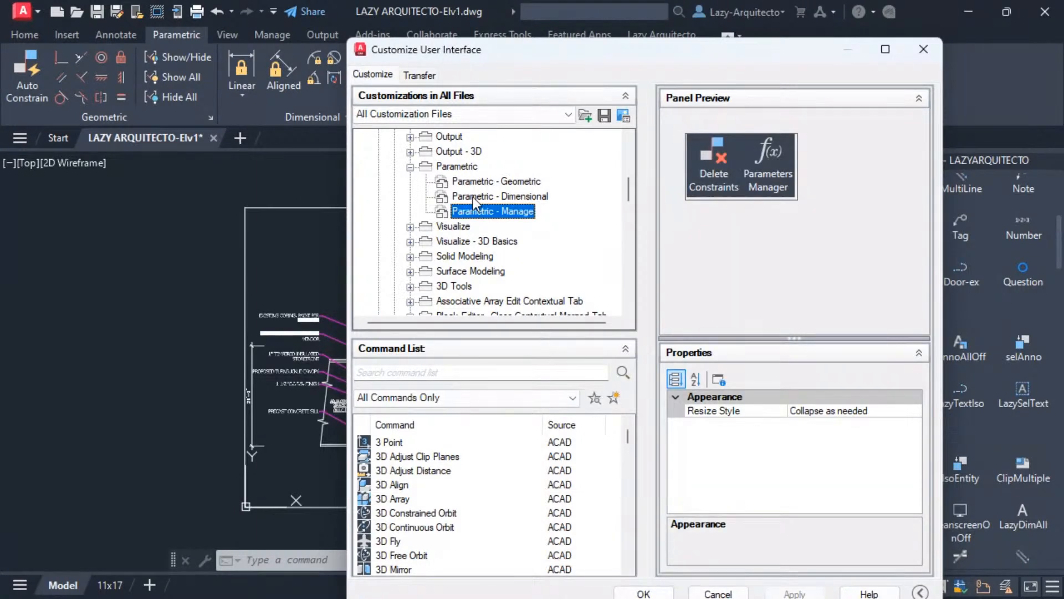
left_click(474, 197)
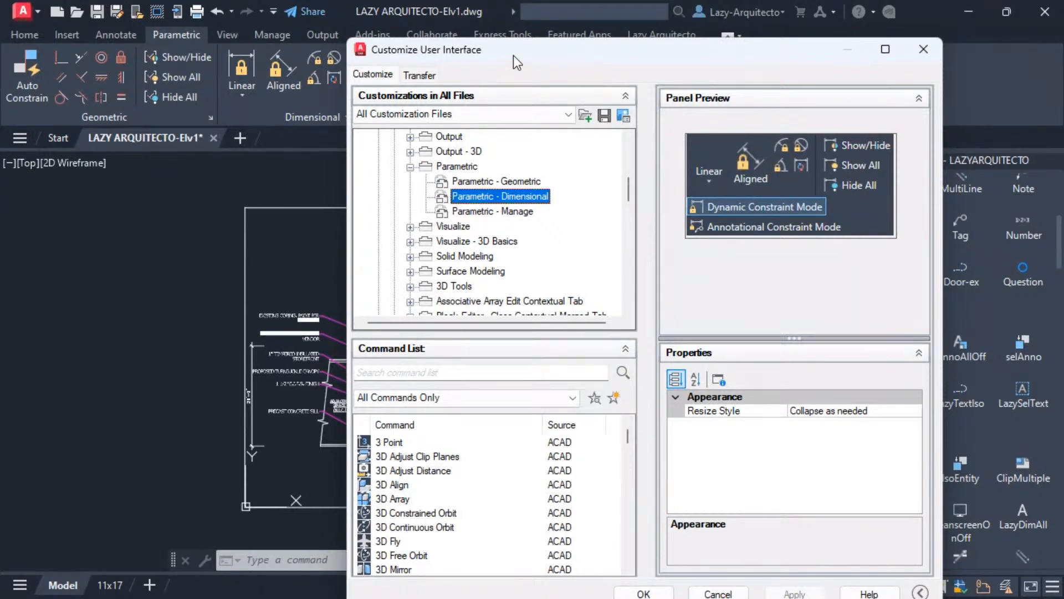
left_click_drag(513, 56, 632, 67)
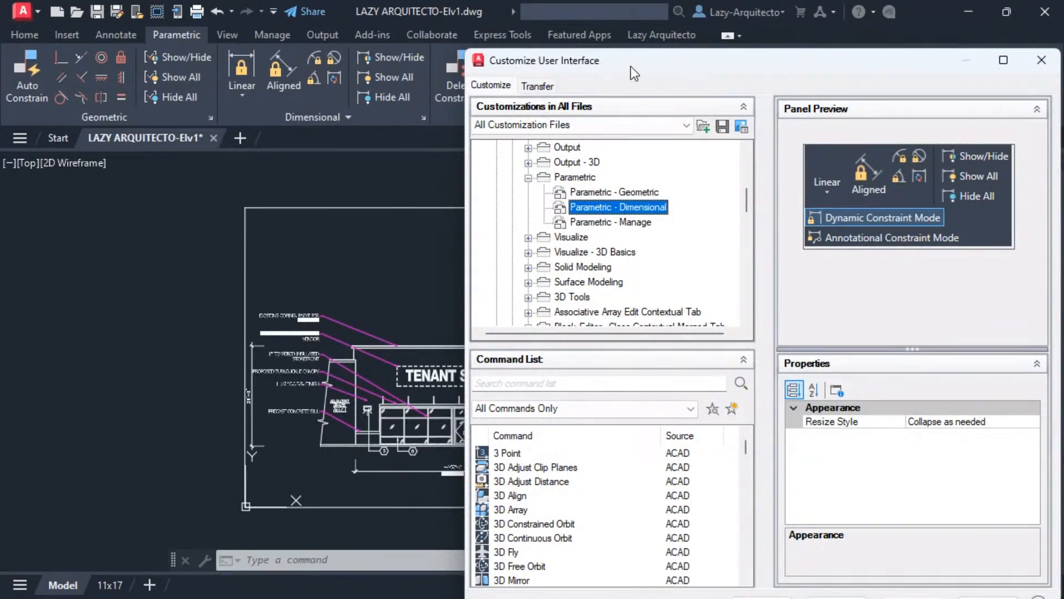
left_click_drag(631, 64, 534, 65)
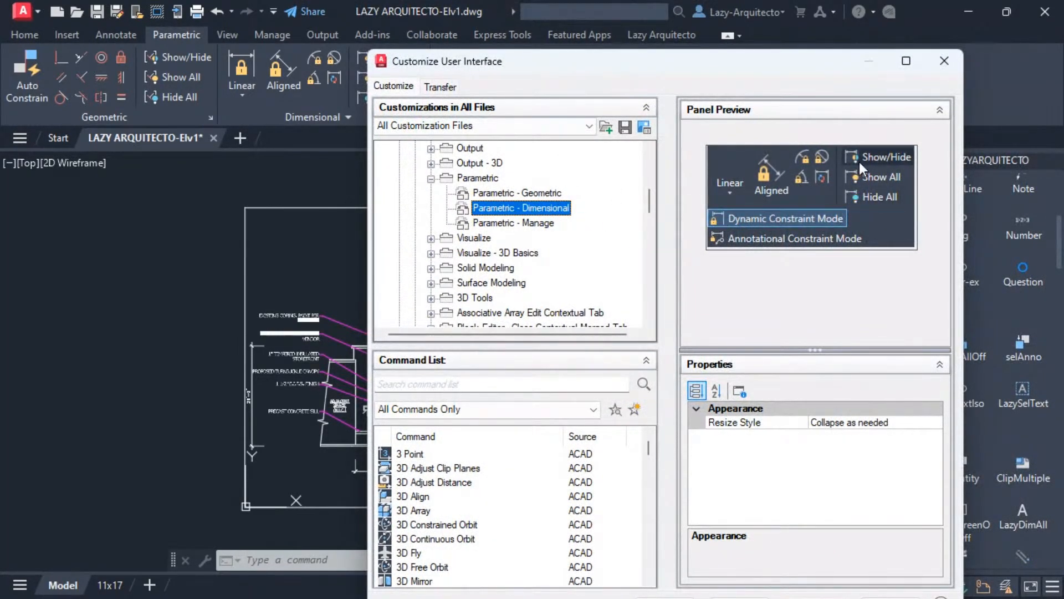
- Examine how Show/Hide, Show All and Hide All are arranged in rows within the Parametric - Dimensional panel
left_click(881, 159)
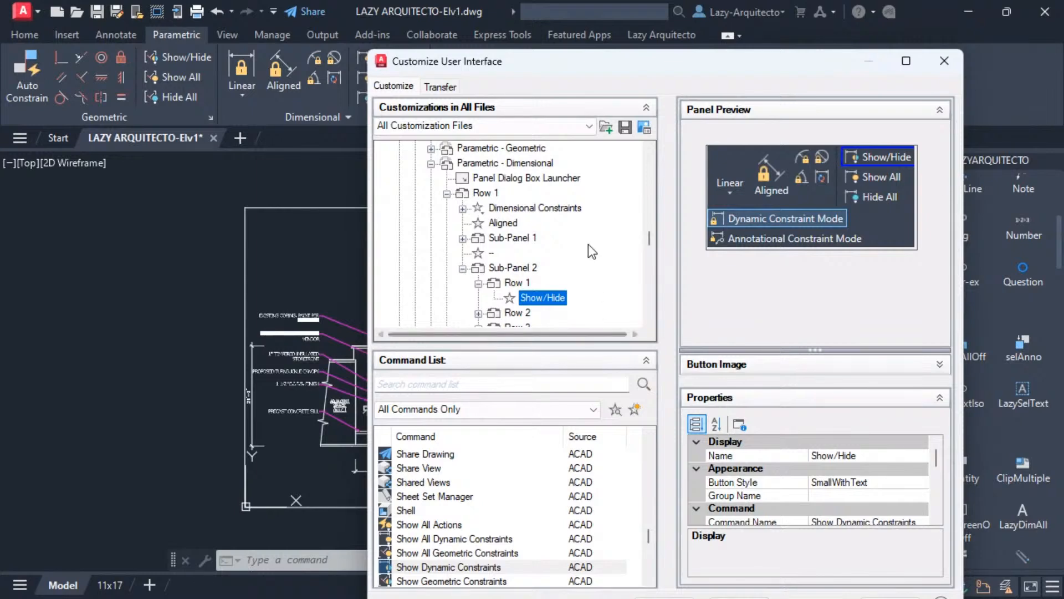
scroll(480, 242, "down", 1)
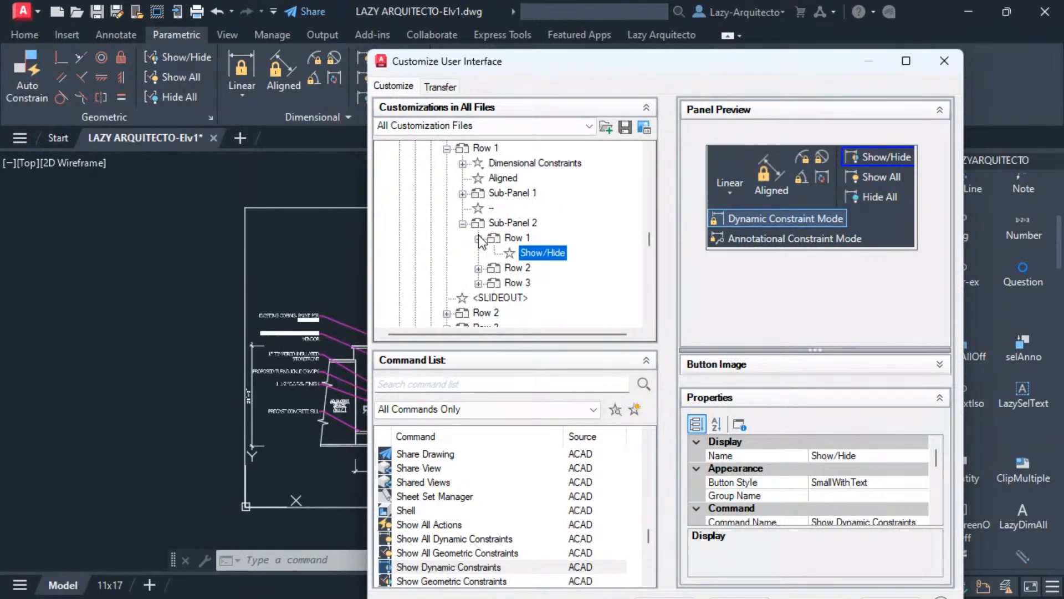
left_click(871, 184)
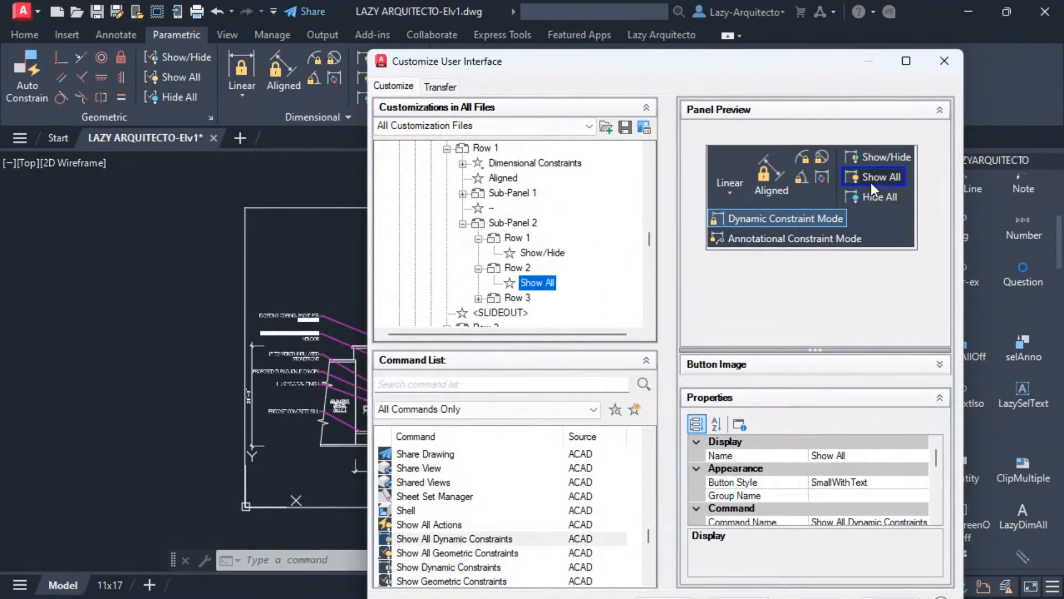
left_click(882, 197)
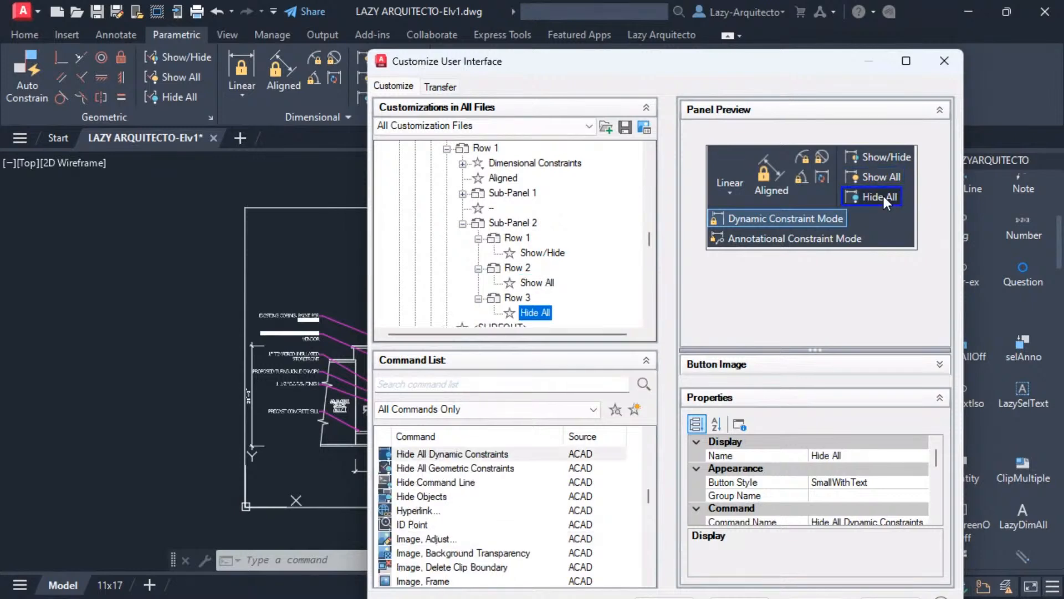
scroll(593, 292, "down", 1)
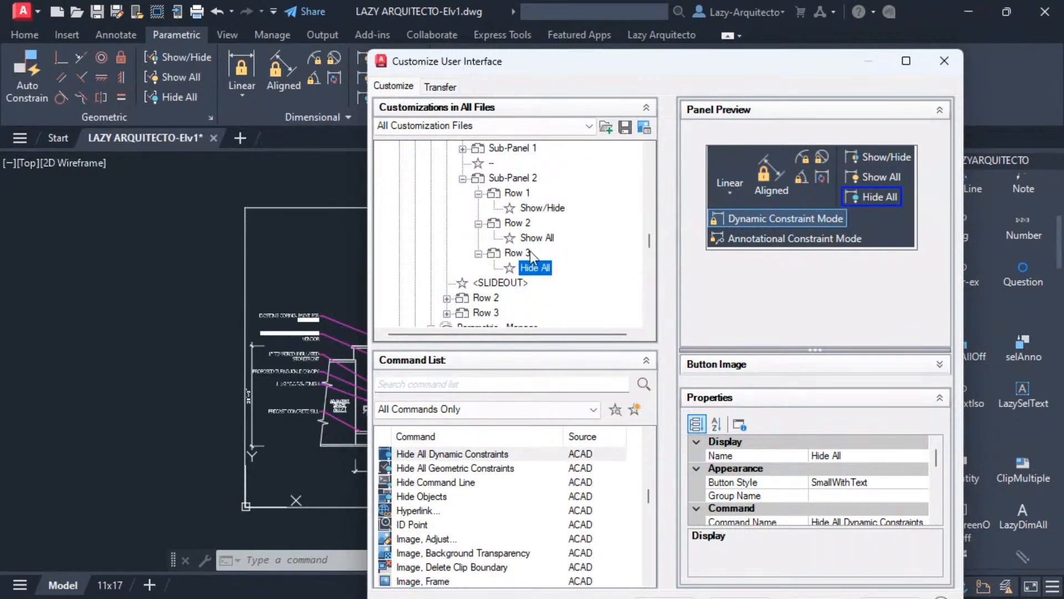
scroll(531, 257, "up", 1)
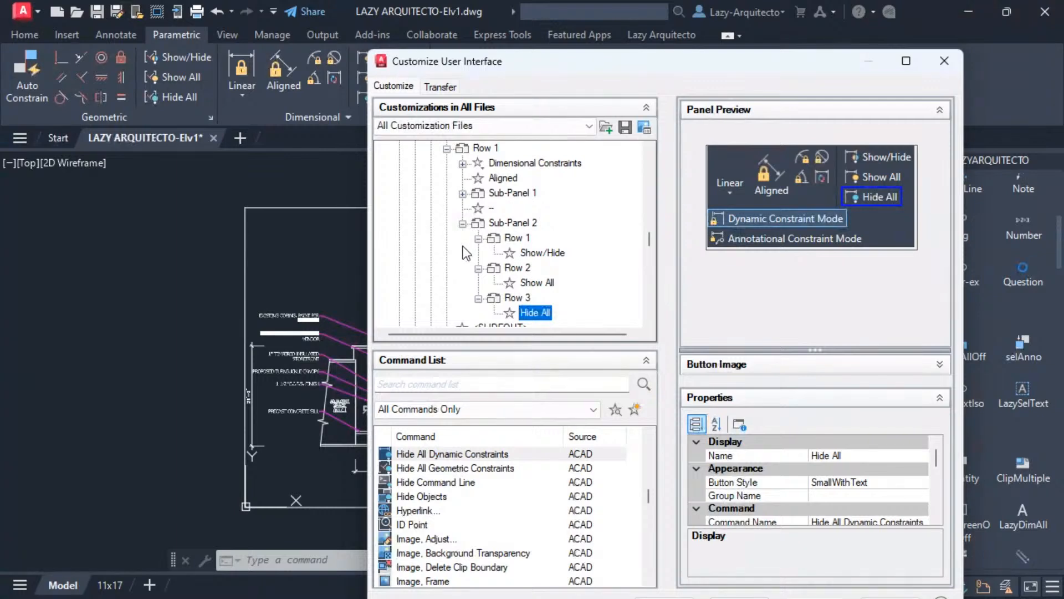
scroll(465, 254, "up", 1)
scroll(465, 254, "down", 1)
- Duplicate Sub-Panel 2 in Row 1 of the Parametric - Dimensional panel and check the rows of the copy
left_click(462, 223)
right_click(504, 224)
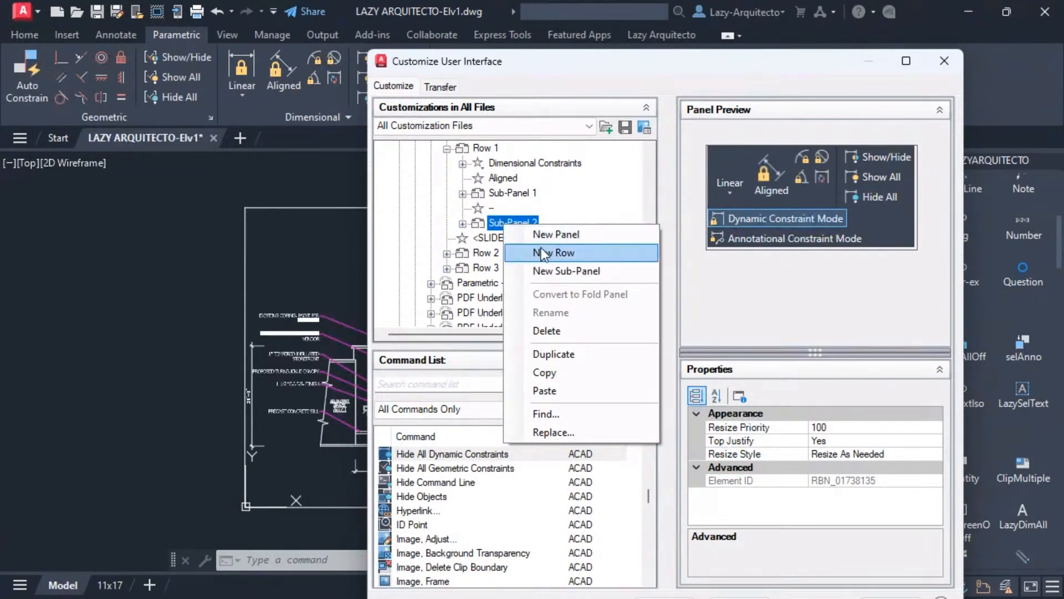
left_click(561, 354)
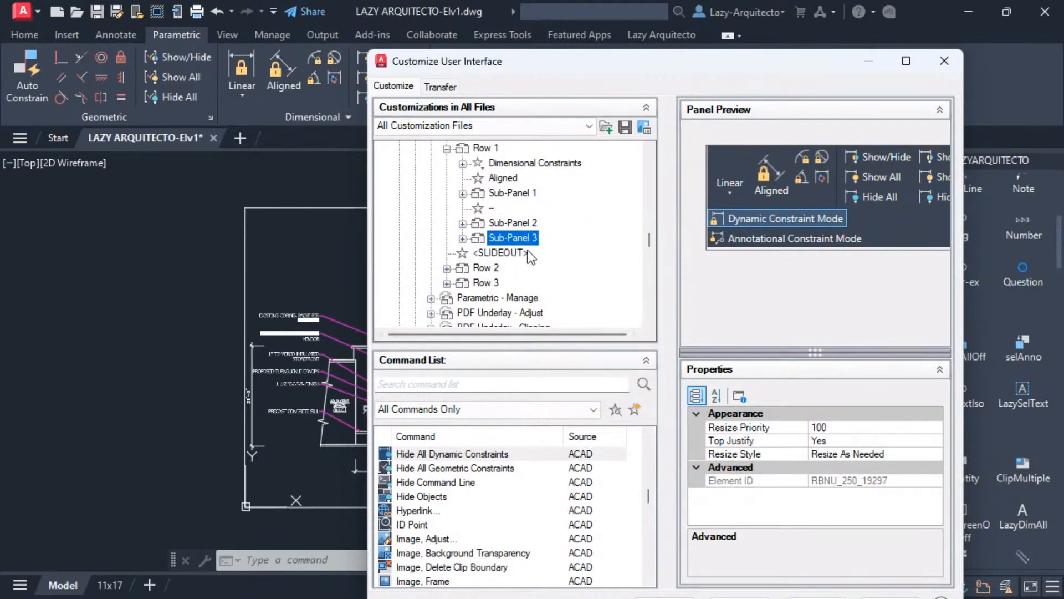
left_click(462, 238)
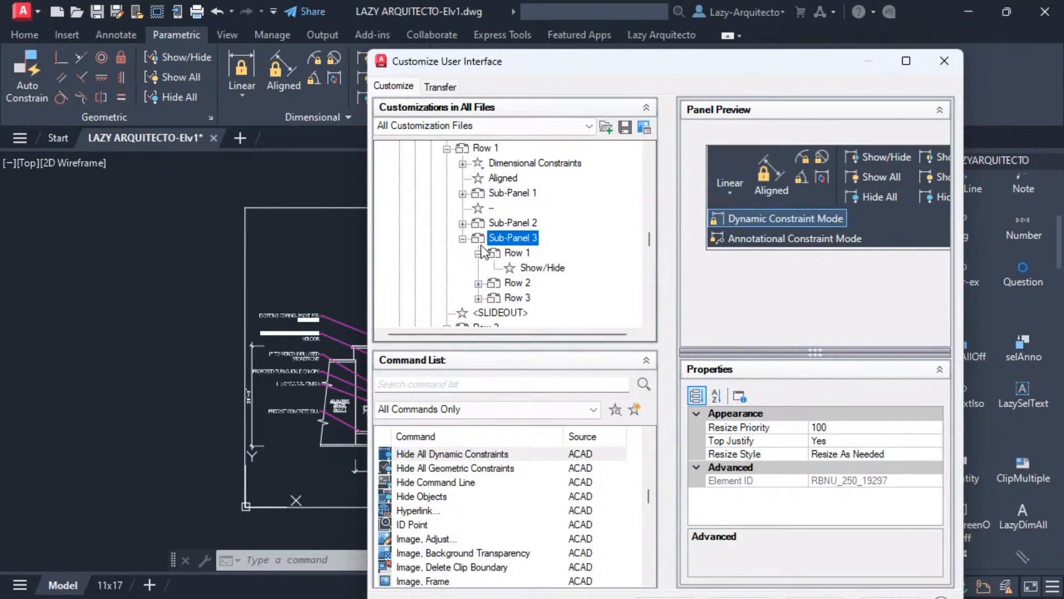
left_click(462, 239)
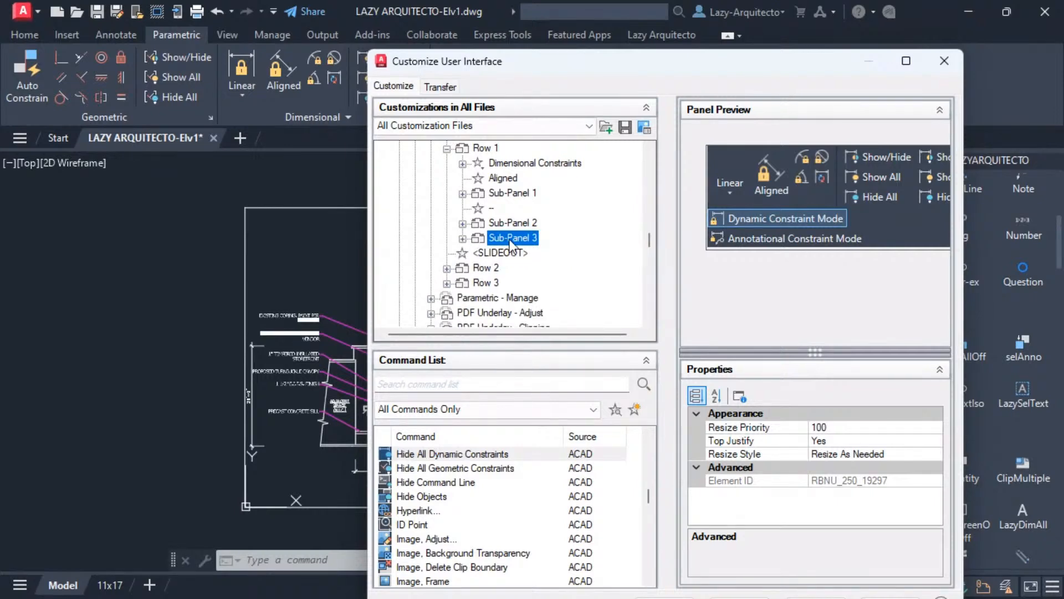
- Return to the Lazy Arquitecto tab in the ribbon tab list, and select the ribbon's Panels node
scroll(511, 248, "up", 1)
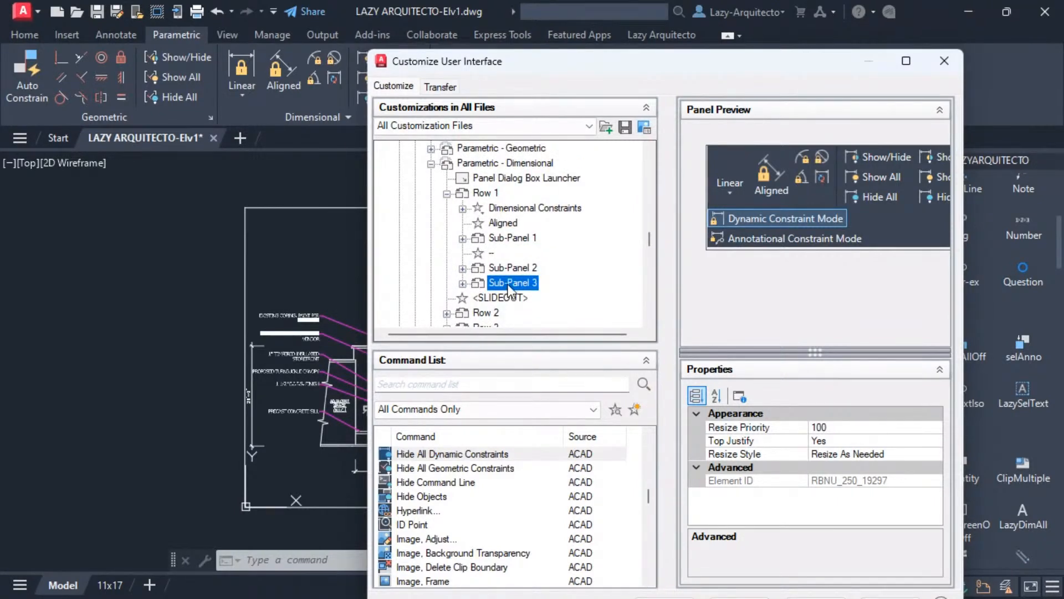
scroll(507, 283, "up", 1)
scroll(507, 284, "down", 1)
scroll(506, 284, "down", 1)
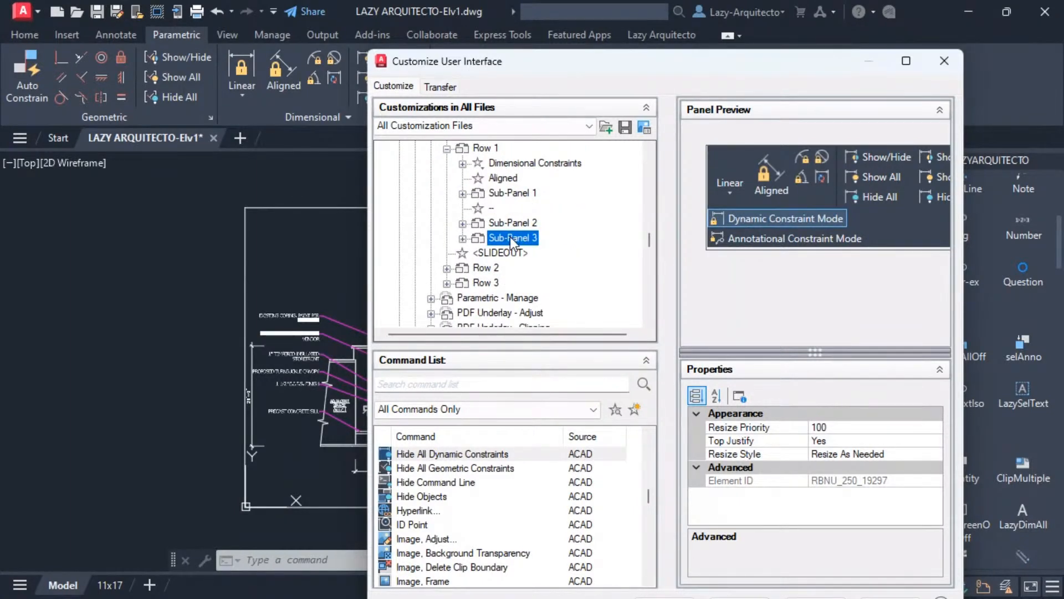
scroll(478, 275, "down", 1)
scroll(478, 275, "up", 2)
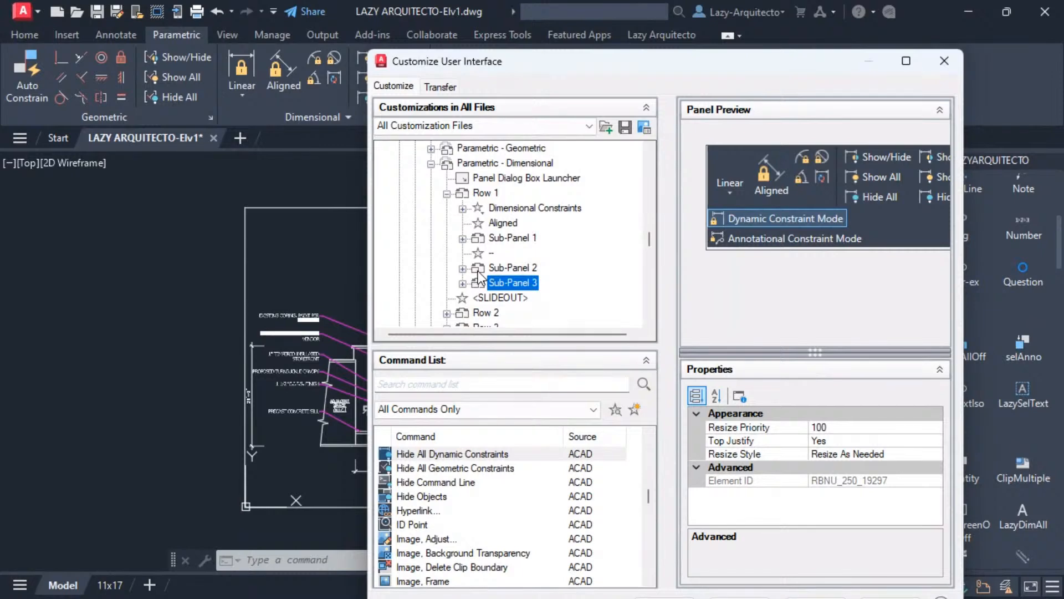
scroll(451, 281, "up", 2)
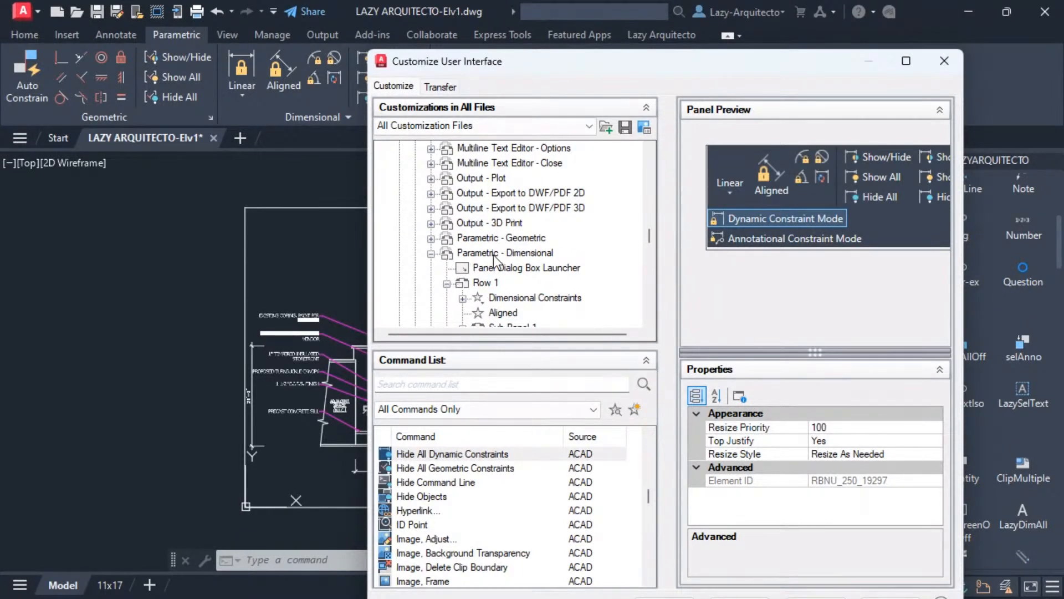
scroll(495, 261, "down", 1)
scroll(499, 254, "up", 2)
scroll(516, 255, "up", 15)
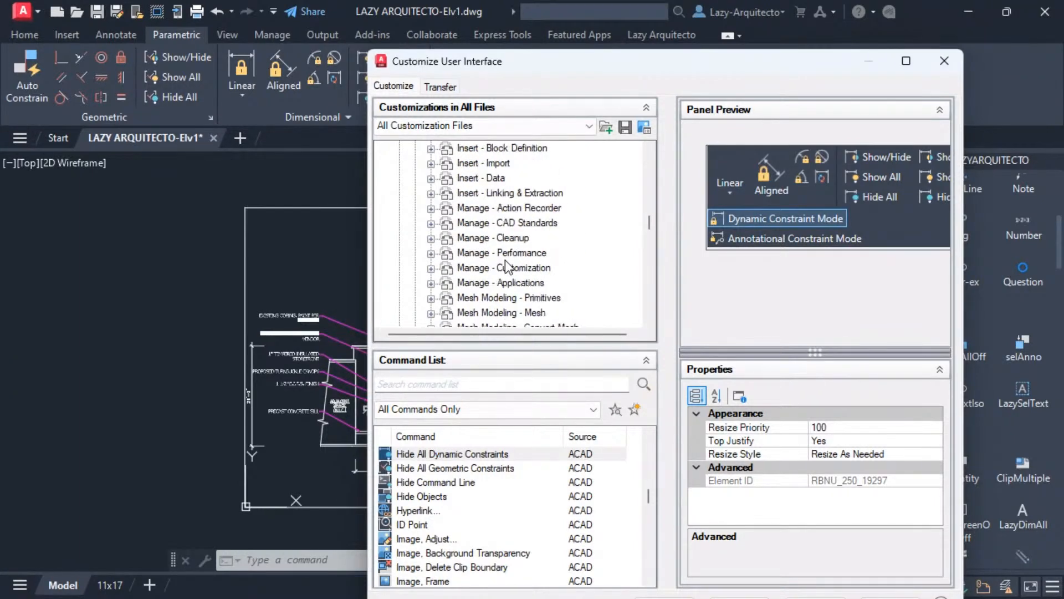
scroll(521, 269, "up", 8)
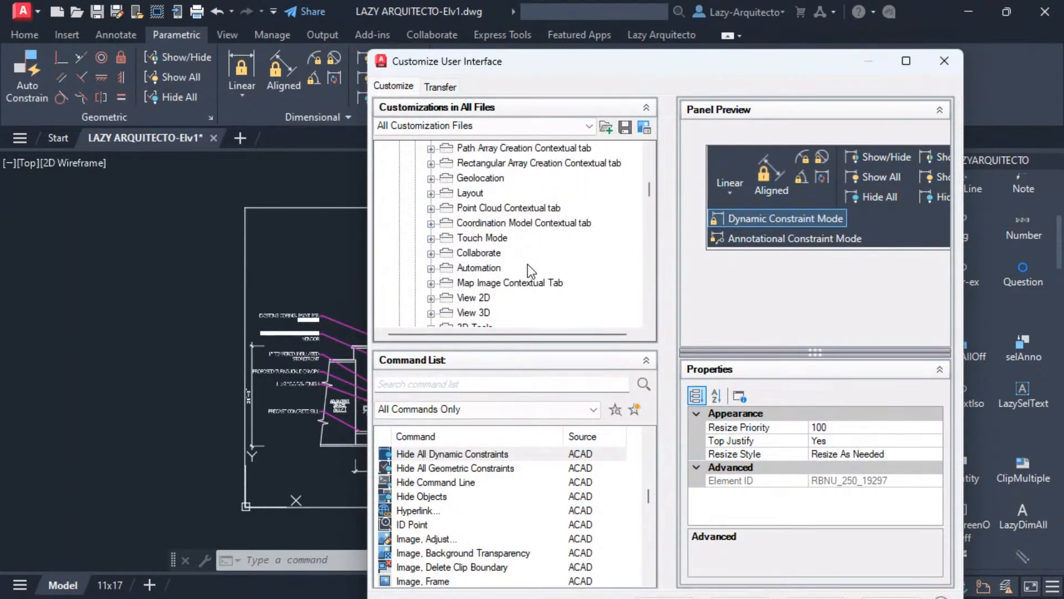
left_click(470, 251)
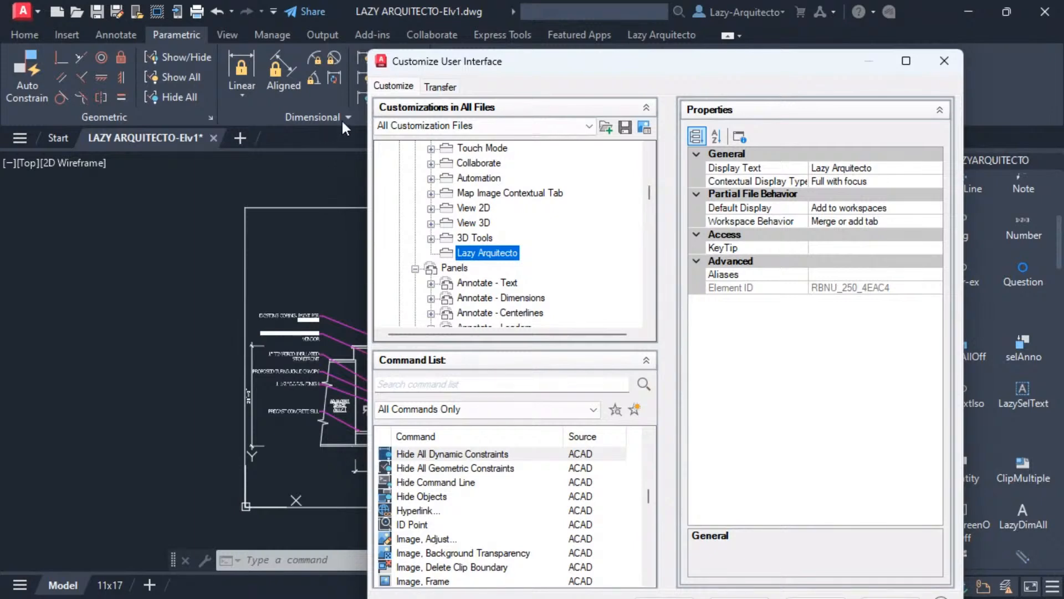
left_click(461, 269)
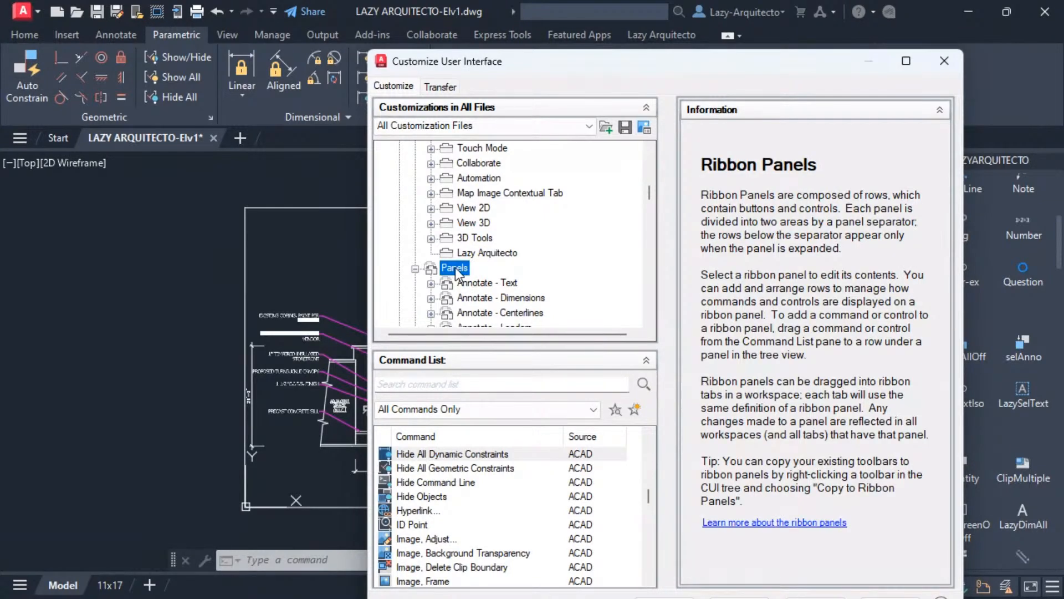
- Create a new ribbon panel named Annotation and collapse its node in the Panels list
right_click(455, 268)
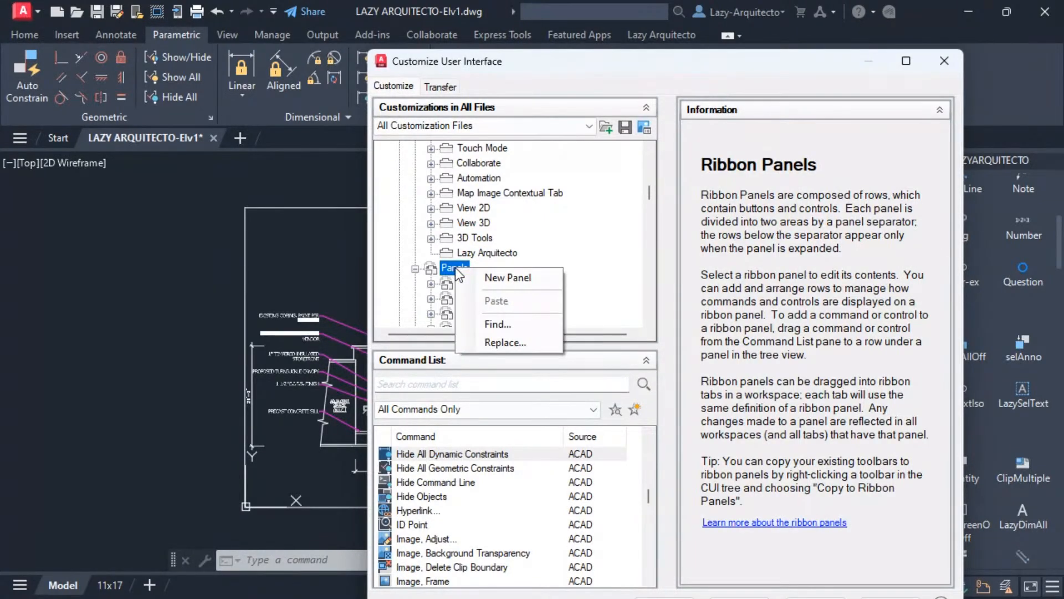
left_click(505, 278)
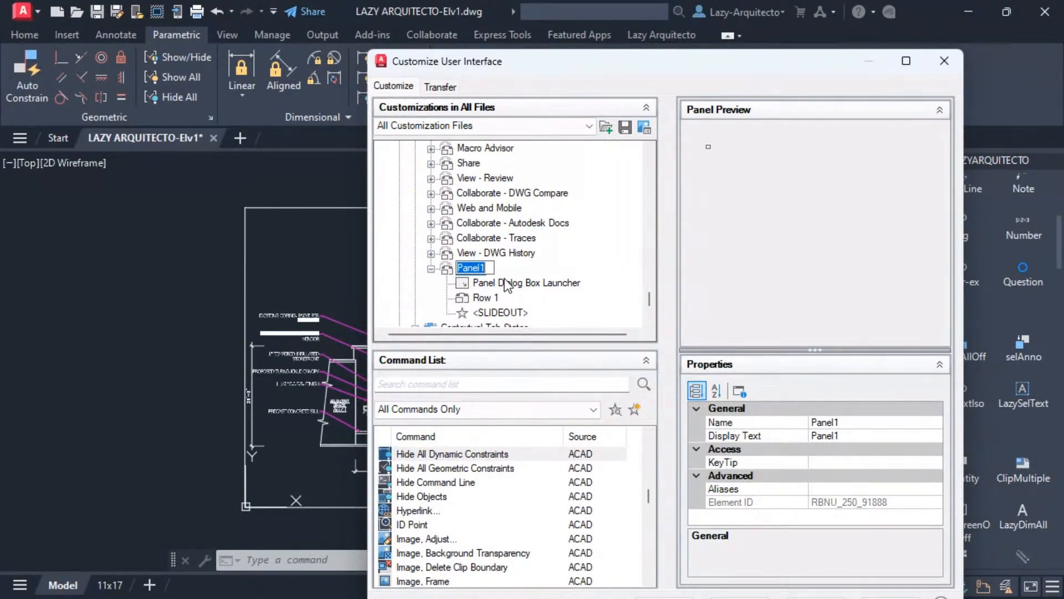
type("Annotation")
key("Return")
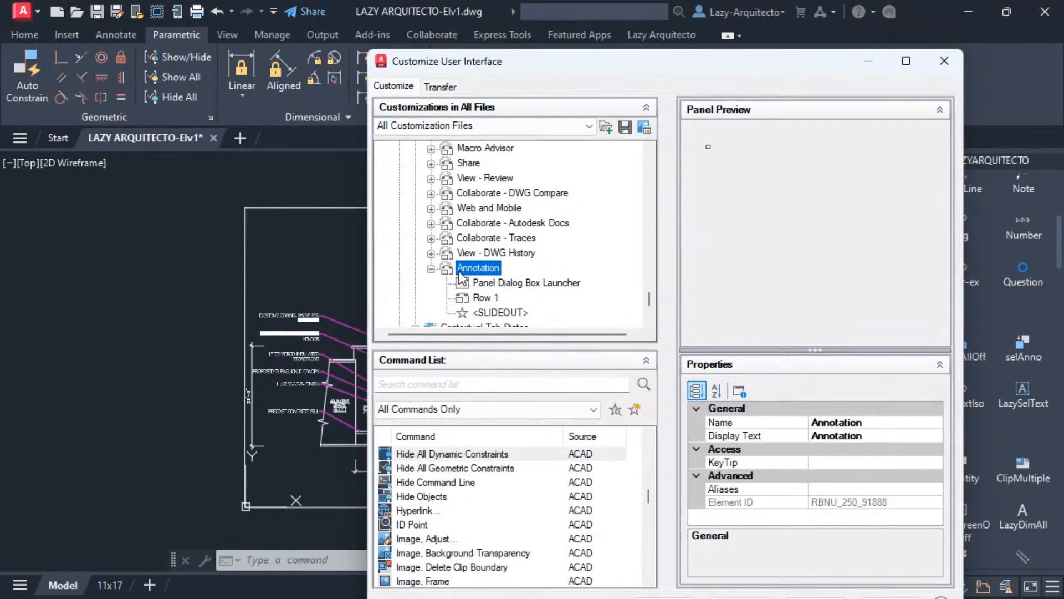
scroll(471, 272, "up", 6)
scroll(478, 286, "down", 6)
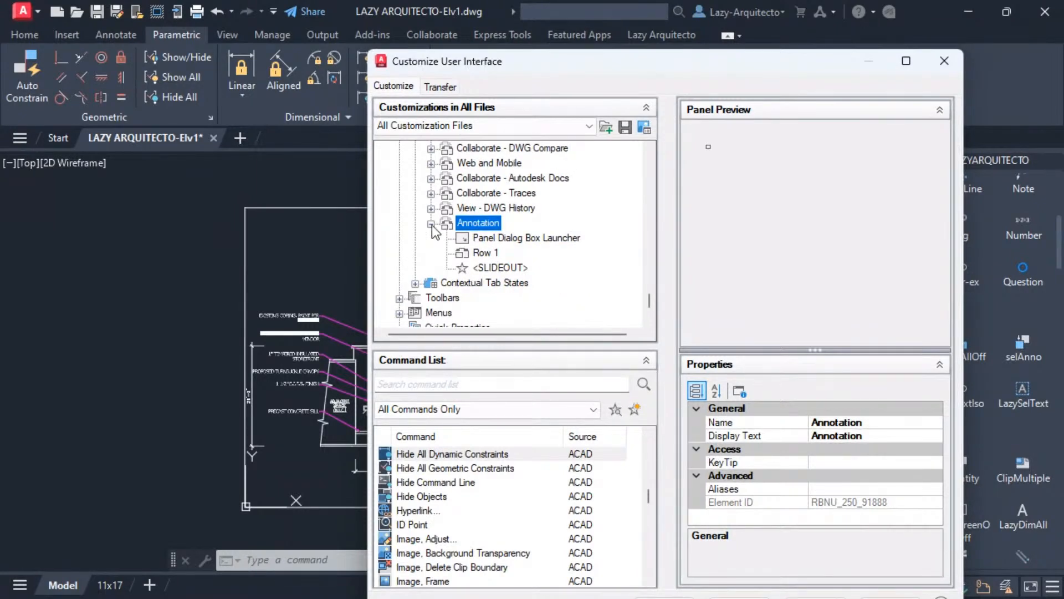
left_click(431, 224)
scroll(481, 227, "up", 1)
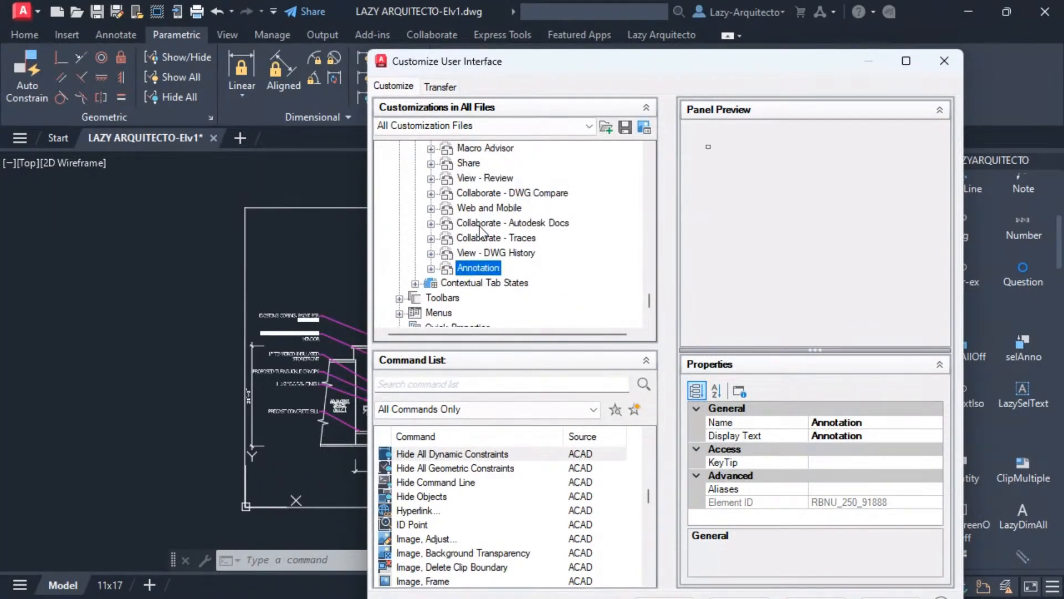
- Add the Annotation panel to the Lazy Arquitecto ribbon tab and reposition the customization dialog so all of it is in view
left_click_drag(481, 265, 474, 268)
scroll(487, 268, "up", 15)
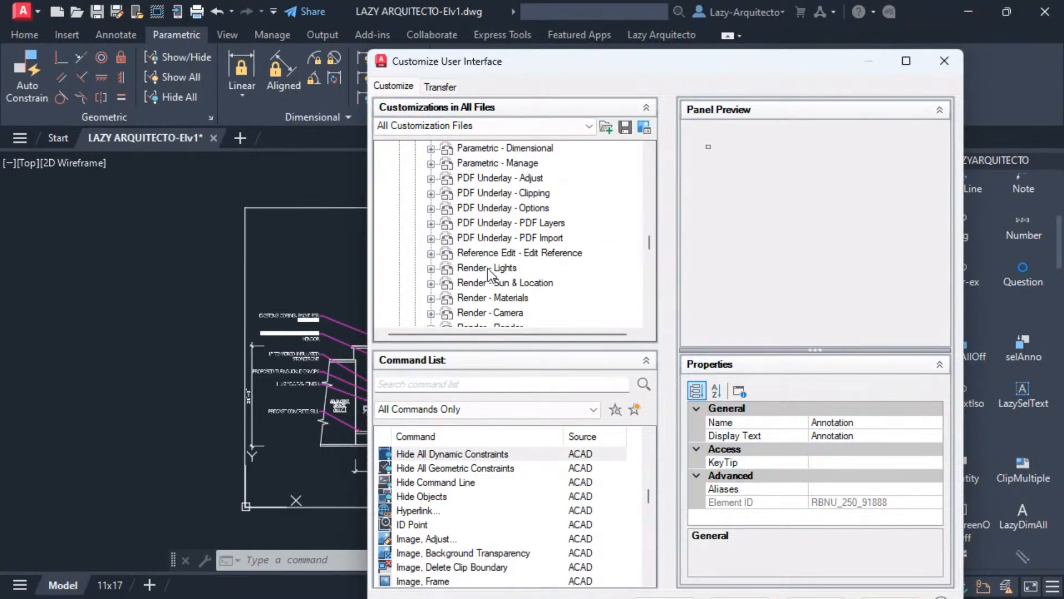
scroll(488, 269, "down", 15)
scroll(522, 264, "down", 20)
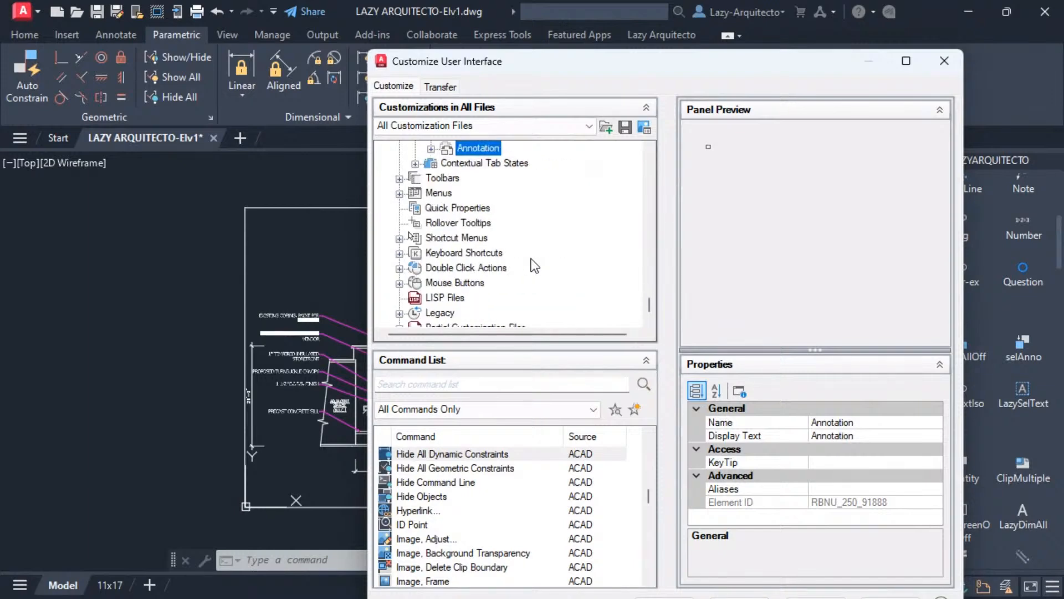
scroll(534, 265, "up", 2)
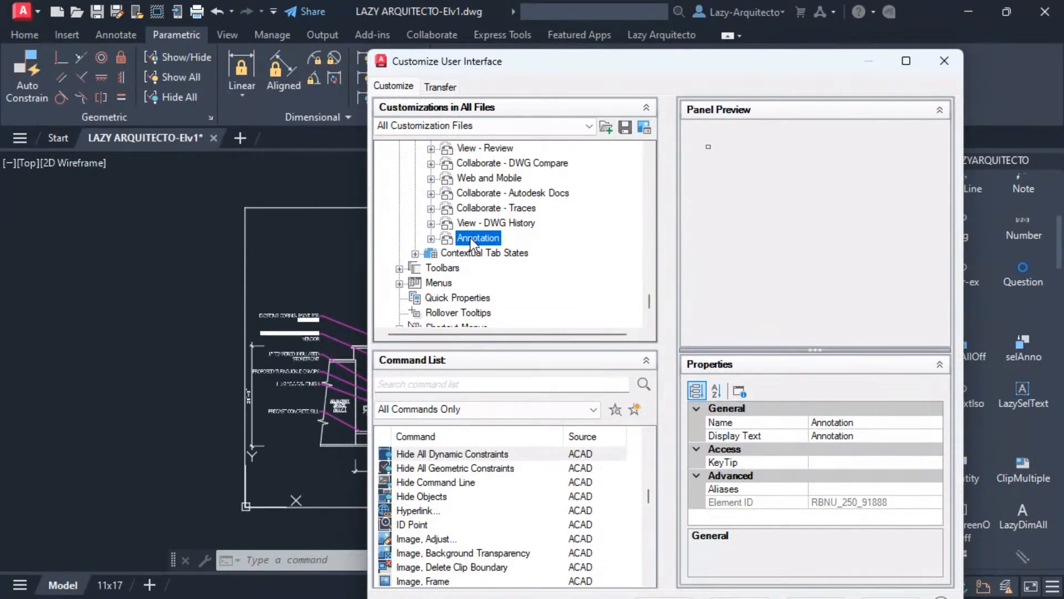
mouse_move(470, 237)
left_mouse_down()
mouse_move(475, 152)
mouse_move(484, 160)
mouse_move(484, 151)
left_mouse_up()
mouse_move(485, 151)
left_mouse_down()
mouse_move(483, 168)
mouse_move(504, 149)
mouse_move(469, 271)
mouse_move(476, 267)
left_mouse_up()
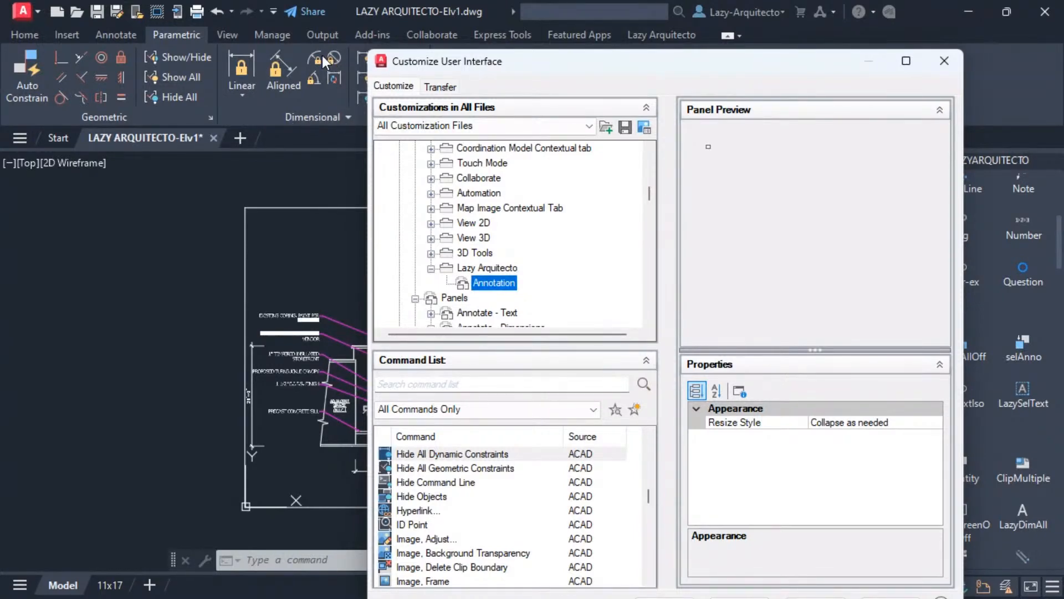
left_click_drag(504, 61, 500, 34)
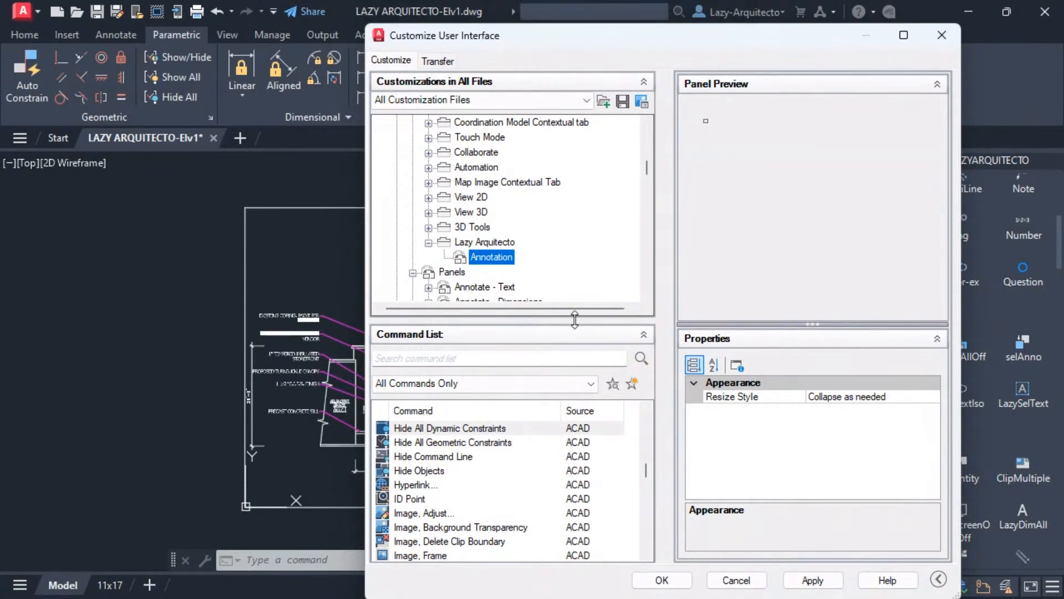
- Compare the Annotation entry under the Lazy Arquitecto tab with the Annotation panel at the end of the Panels list
scroll(506, 236, "down", 1)
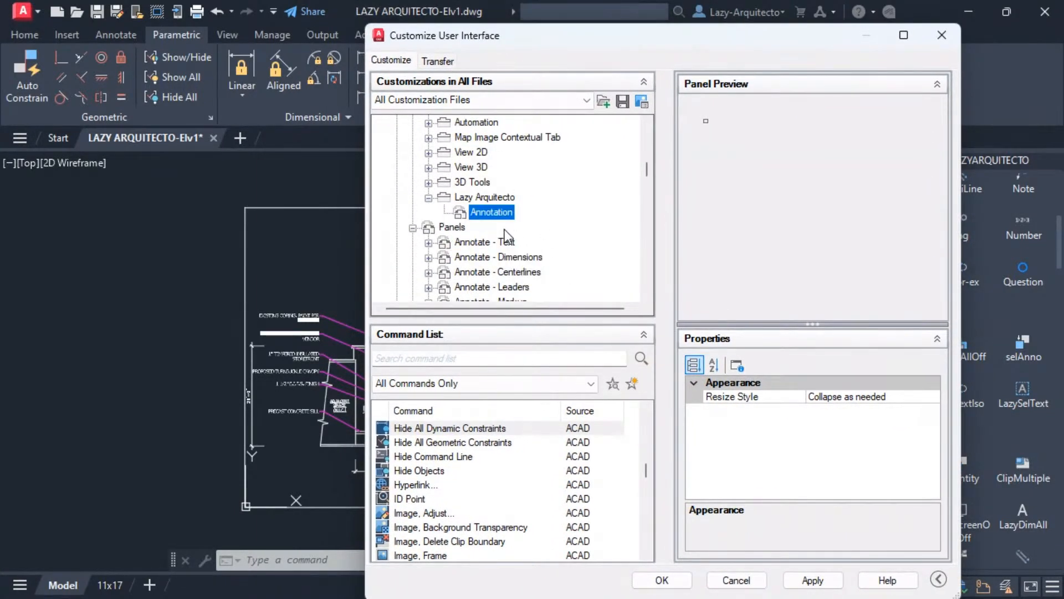
scroll(442, 263, "down", 5)
scroll(441, 263, "down", 15)
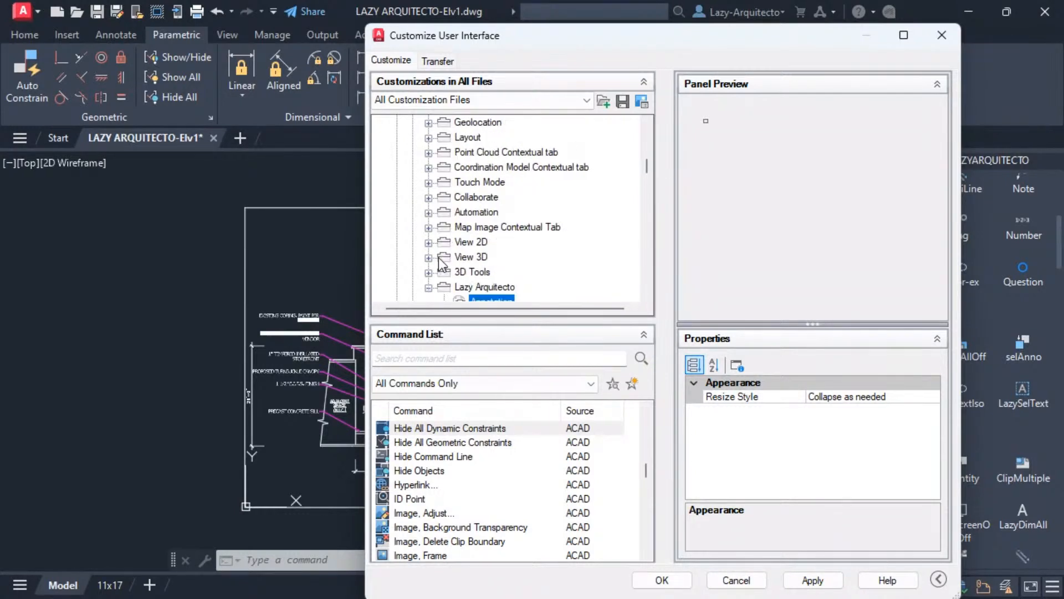
scroll(467, 238, "down", 2)
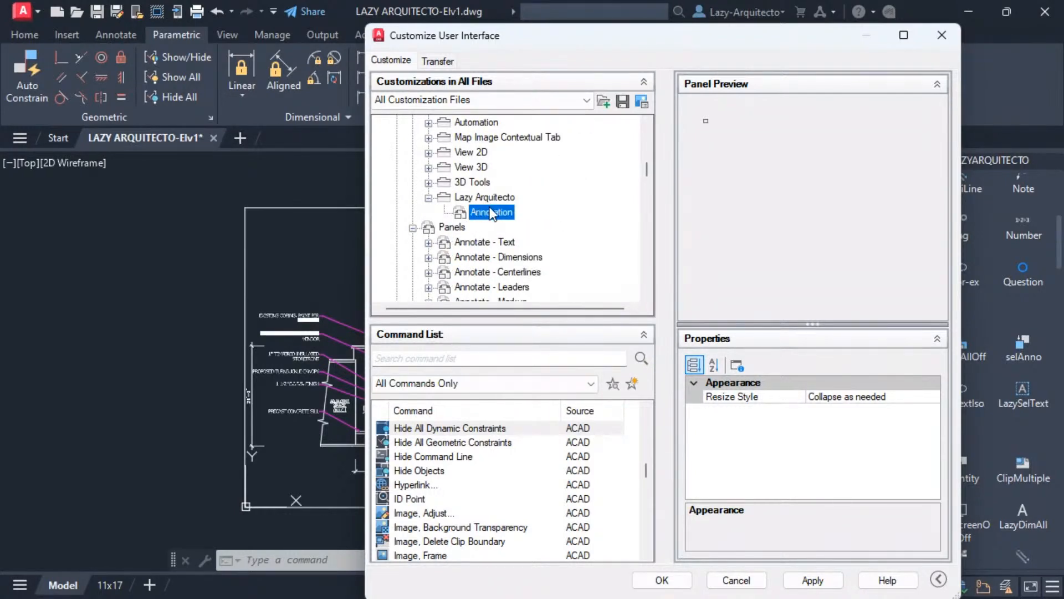
scroll(472, 242, "down", 10)
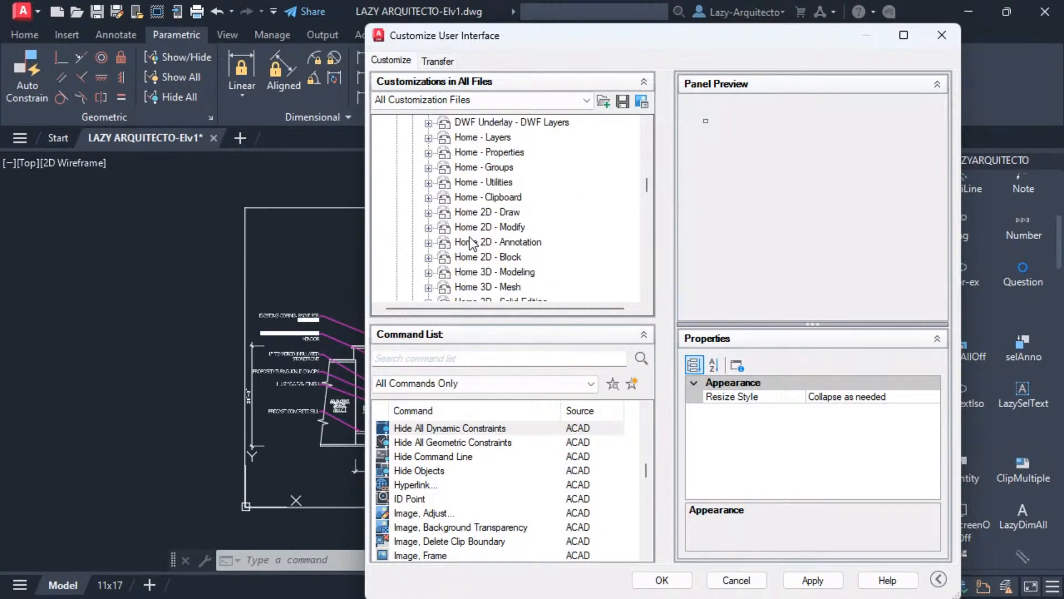
scroll(472, 243, "down", 15)
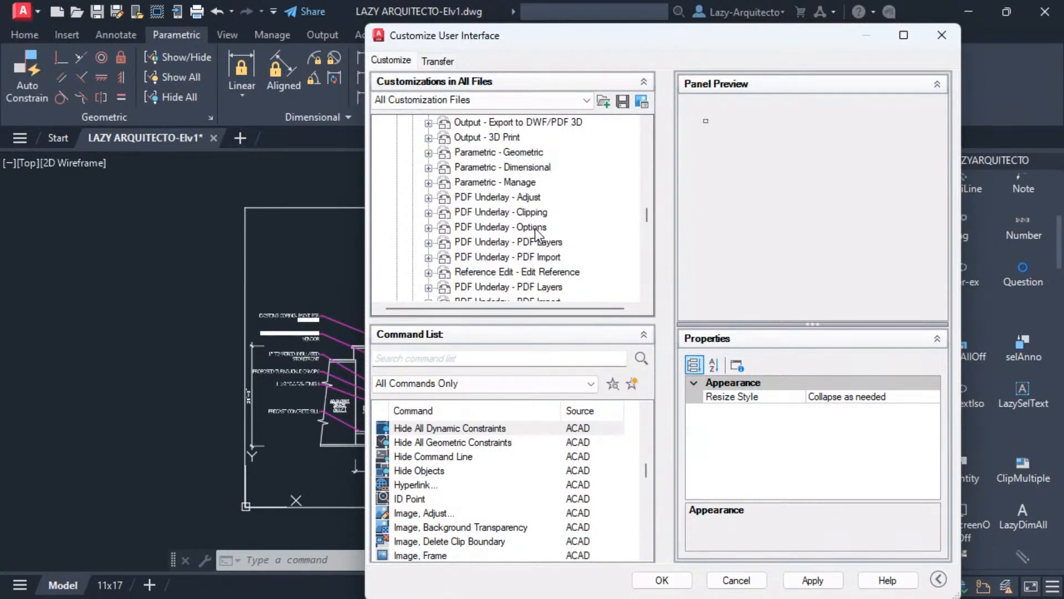
scroll(534, 229, "down", 16)
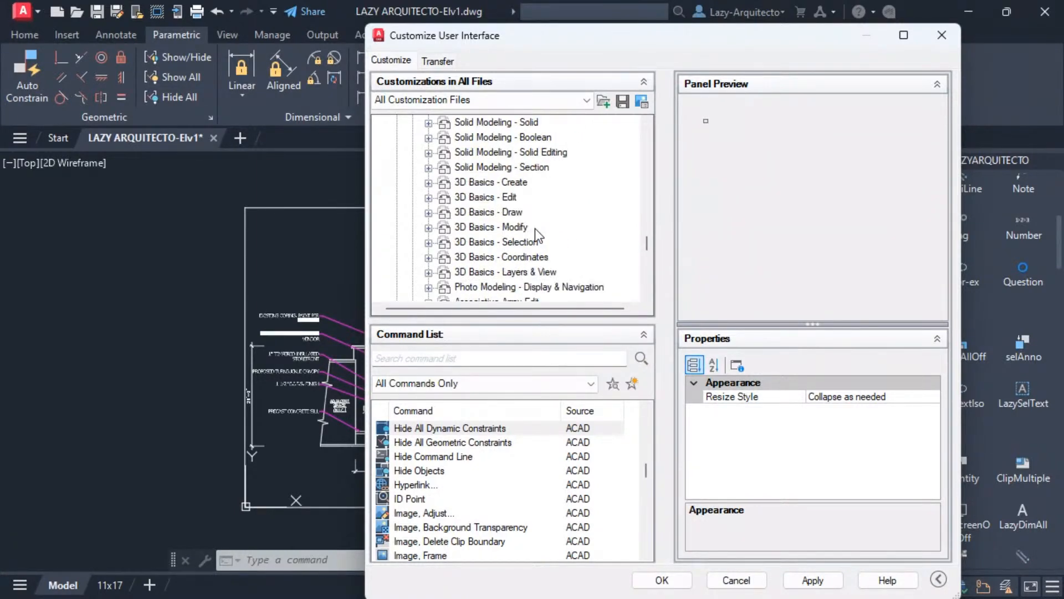
scroll(535, 228, "down", 15)
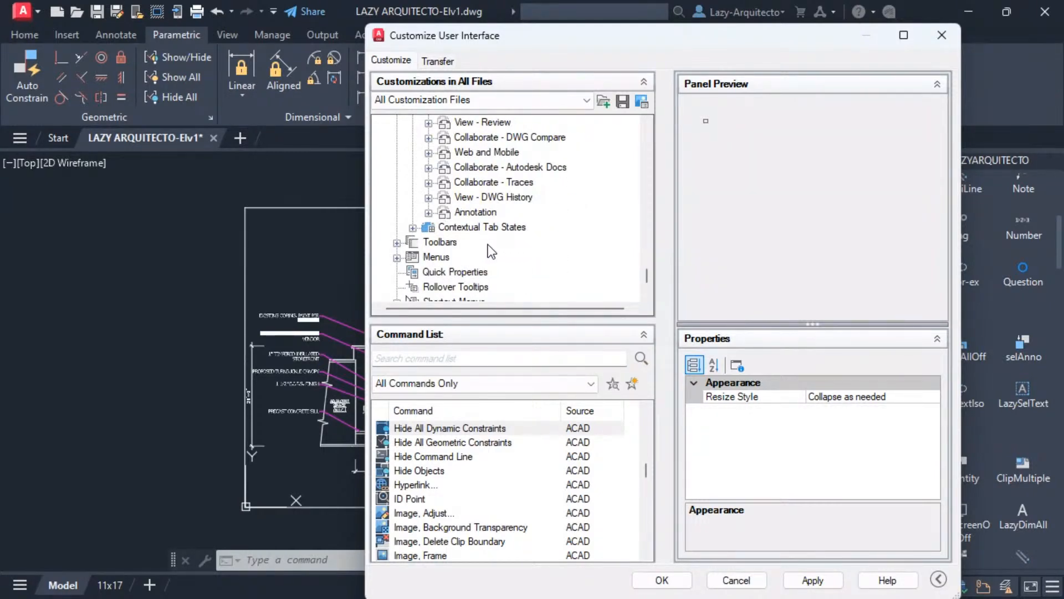
- Look back through the Panels list up to the Annotation entry under the Lazy Arquitecto tab
scroll(444, 265, "up", 2)
scroll(444, 265, "down", 2)
scroll(443, 265, "up", 3)
scroll(443, 265, "up", 4)
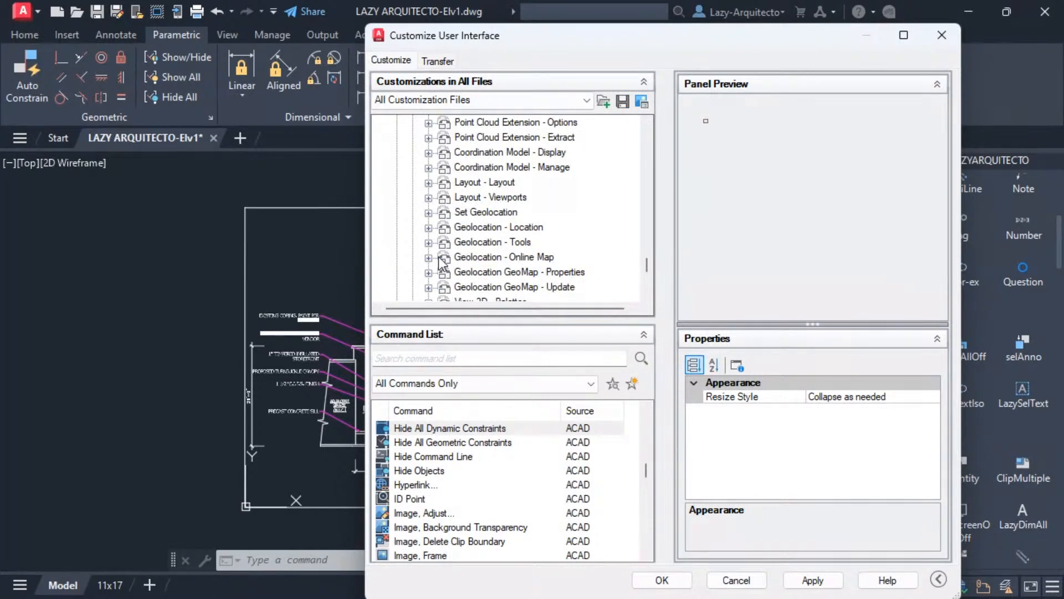
scroll(443, 265, "up", 9)
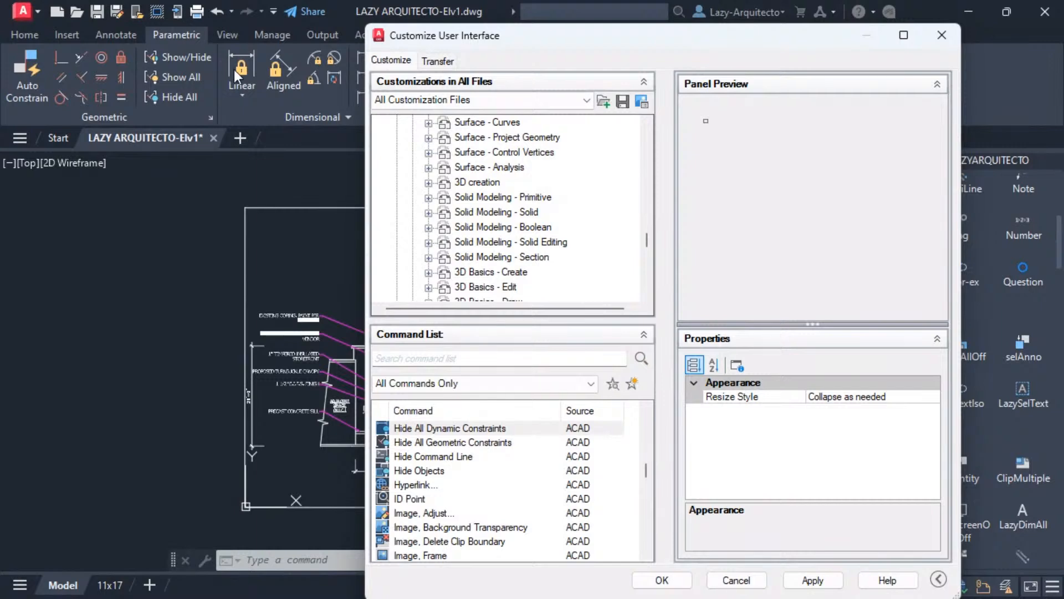
scroll(497, 288, "down", 5)
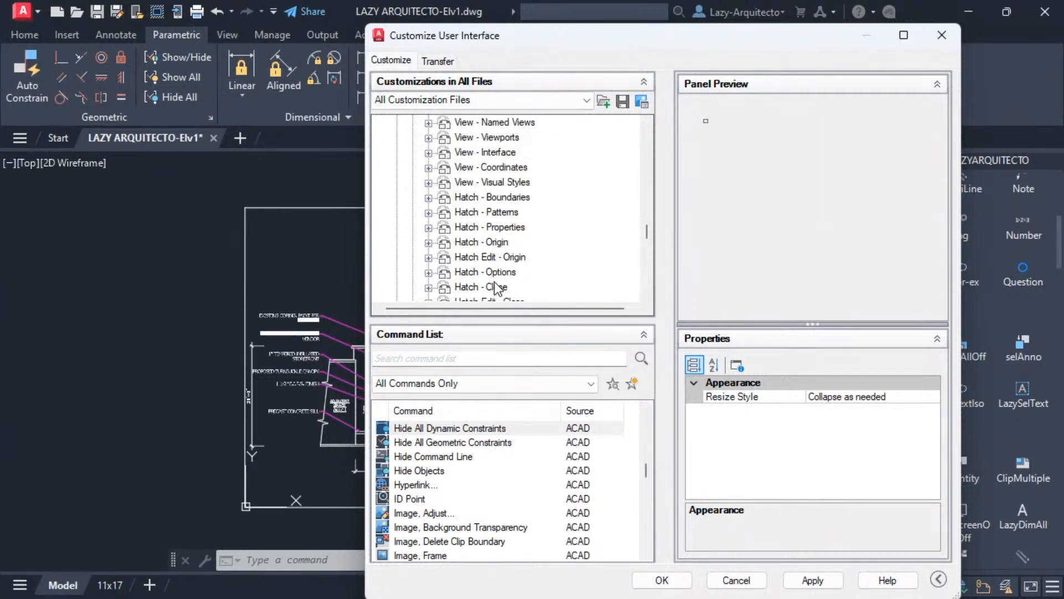
scroll(498, 287, "up", 18)
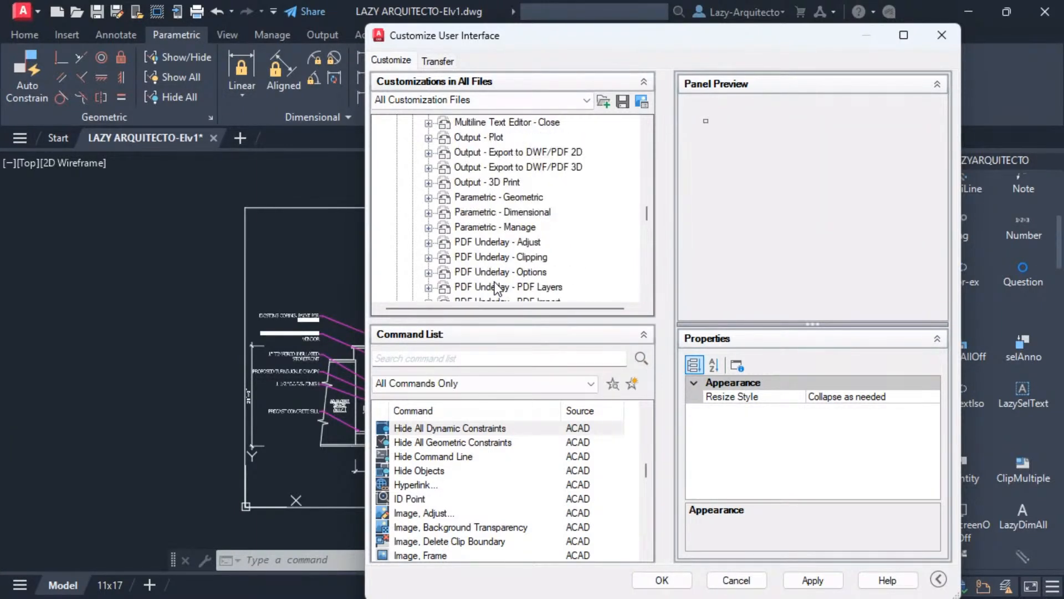
scroll(509, 272, "up", 10)
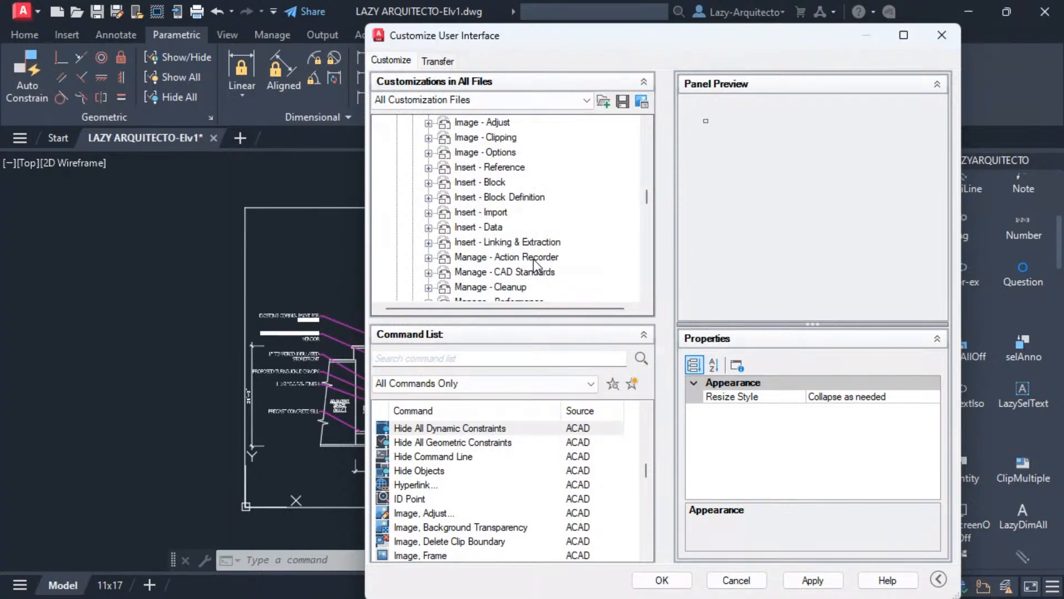
scroll(534, 258, "up", 7)
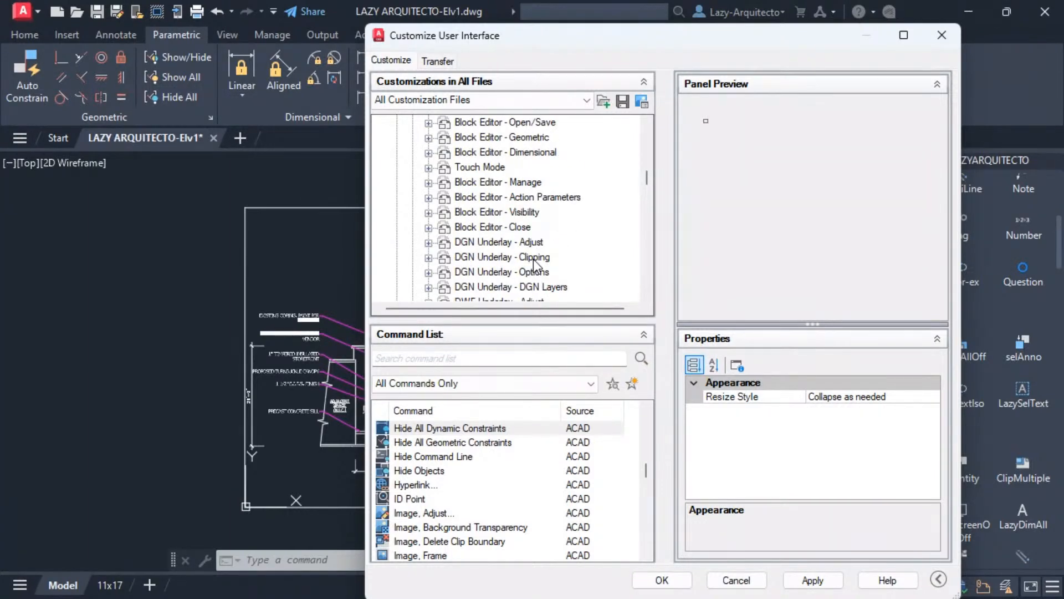
scroll(533, 265, "up", 4)
scroll(535, 263, "up", 2)
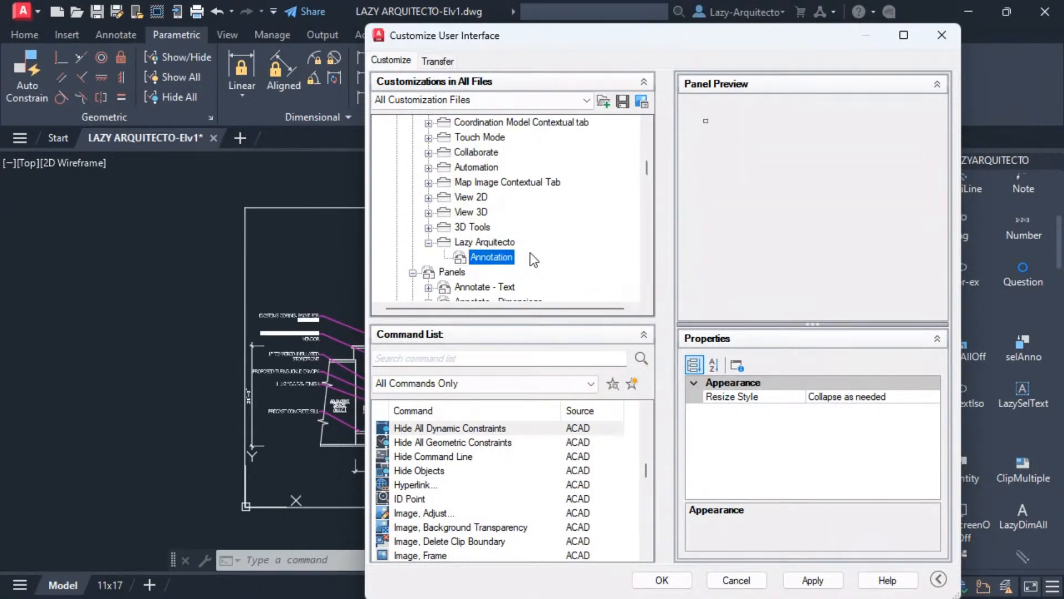
- Find the Parametric - Dimensional panel and expand it to preview its layout and rows
scroll(531, 258, "down", 4)
scroll(514, 245, "down", 3)
scroll(514, 244, "down", 3)
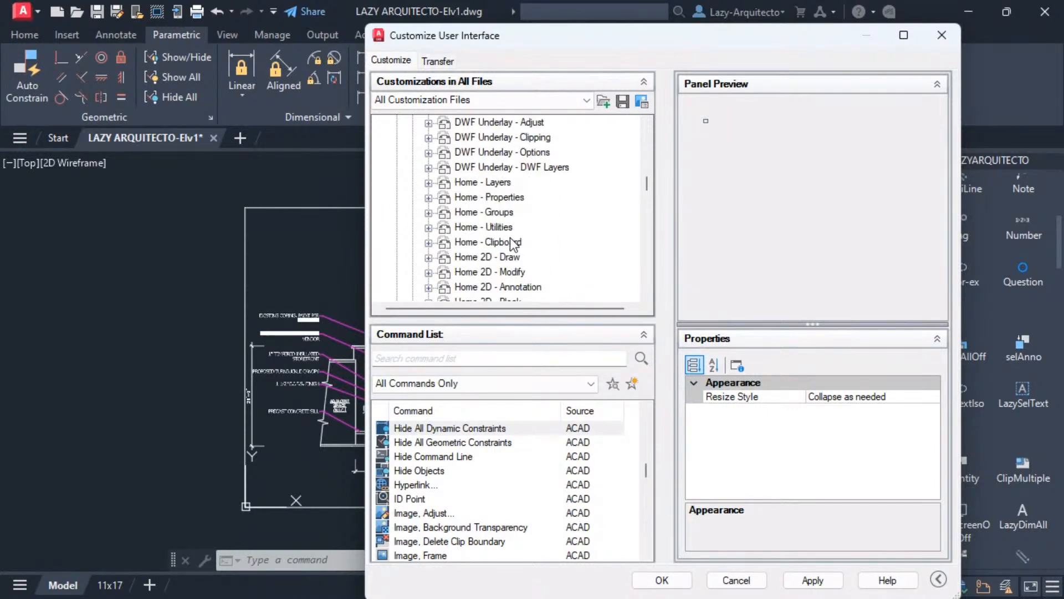
scroll(514, 245, "down", 10)
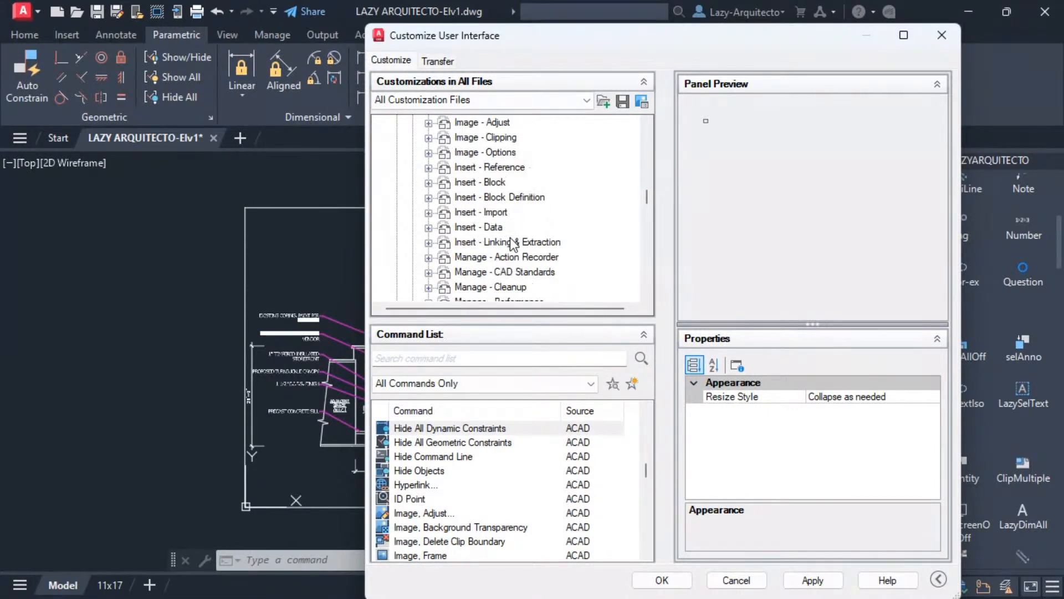
scroll(514, 244, "down", 2)
scroll(514, 245, "down", 6)
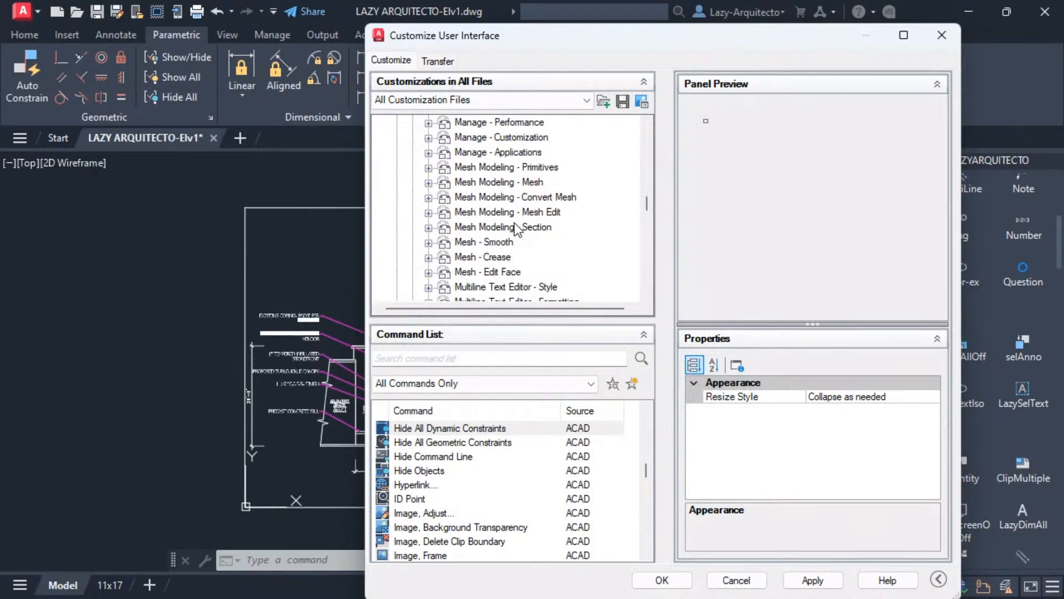
scroll(517, 227, "down", 1)
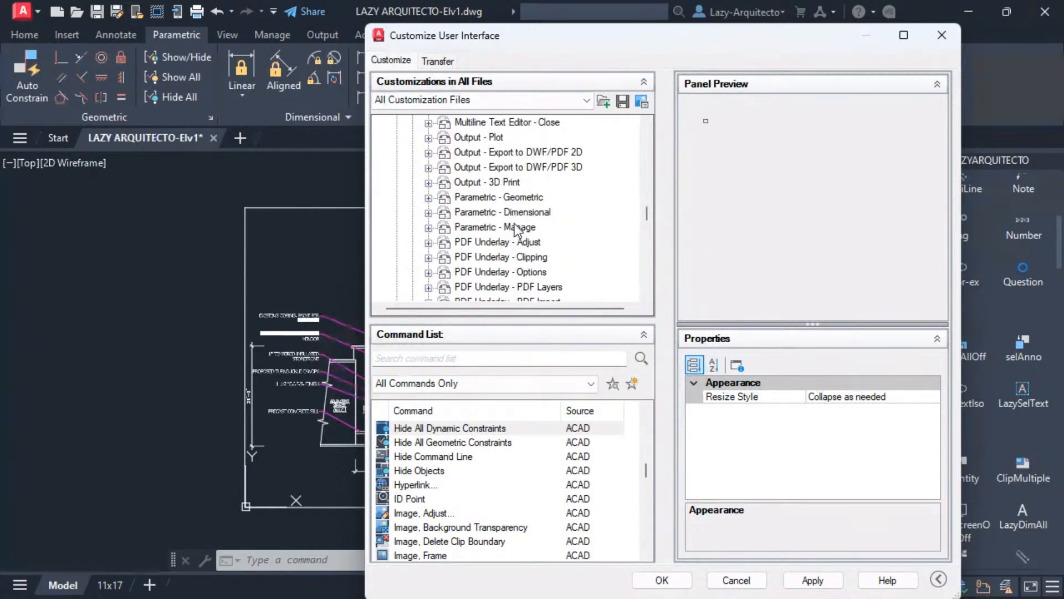
left_click(472, 214)
double_click(472, 215)
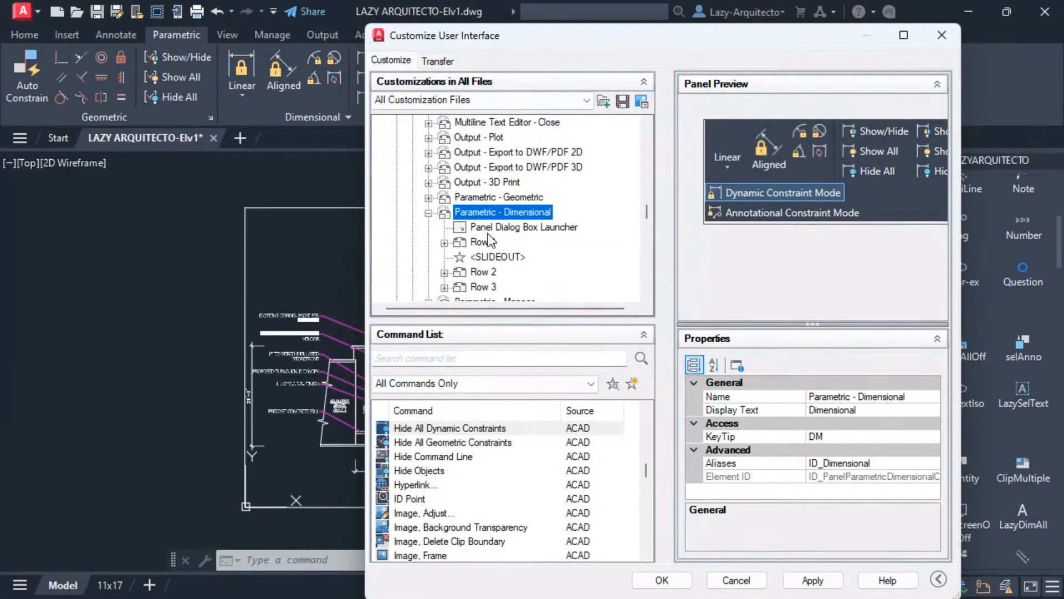
scroll(494, 235, "down", 1)
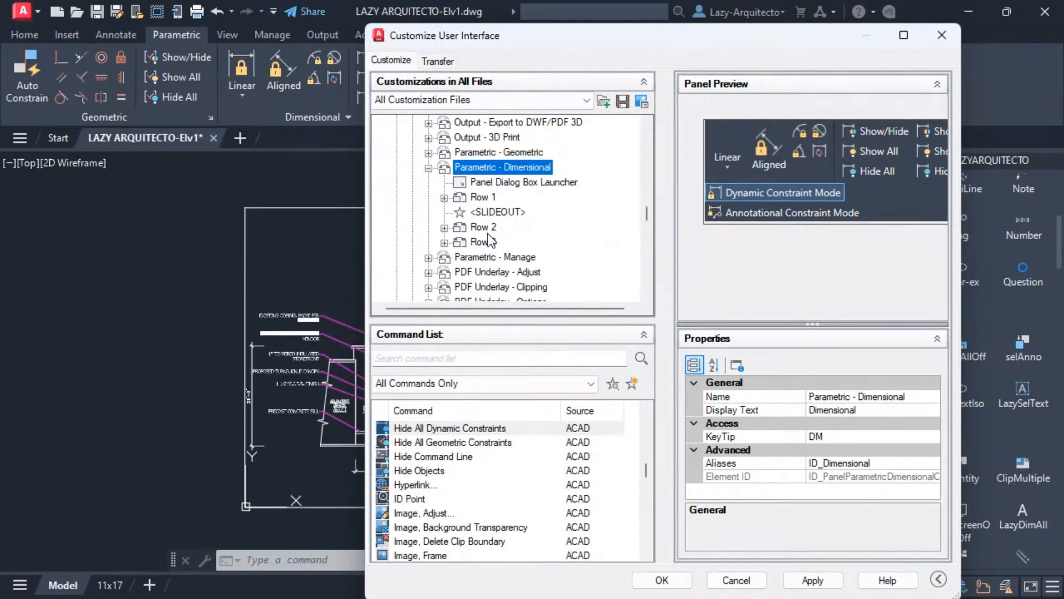
- Examine which commands Row 3 and Row 2 hold below the slideout of the Parametric - Dimensional panel
left_click(444, 243)
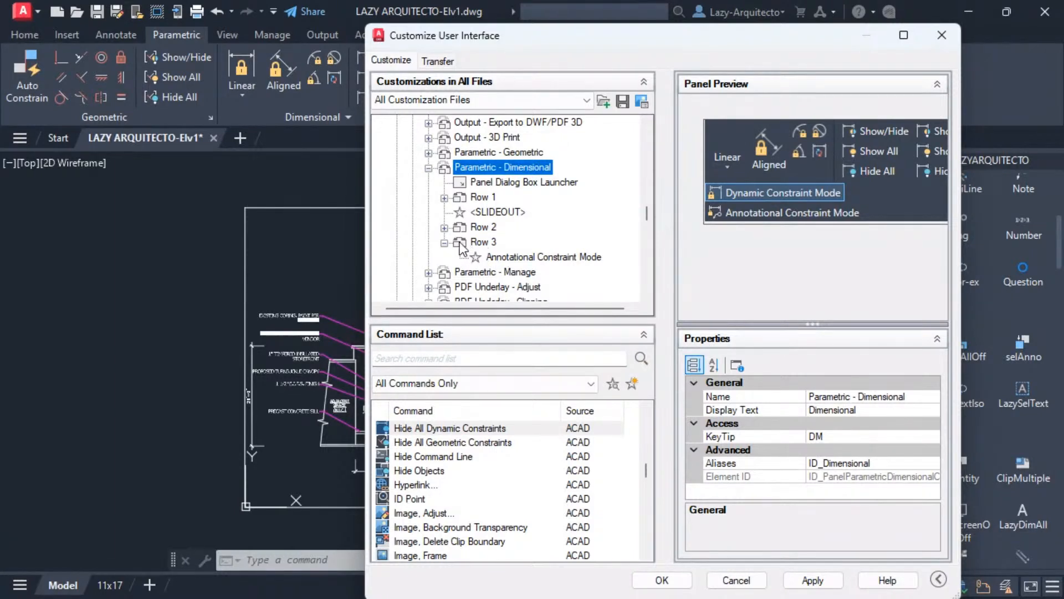
left_click(444, 243)
left_click(481, 242)
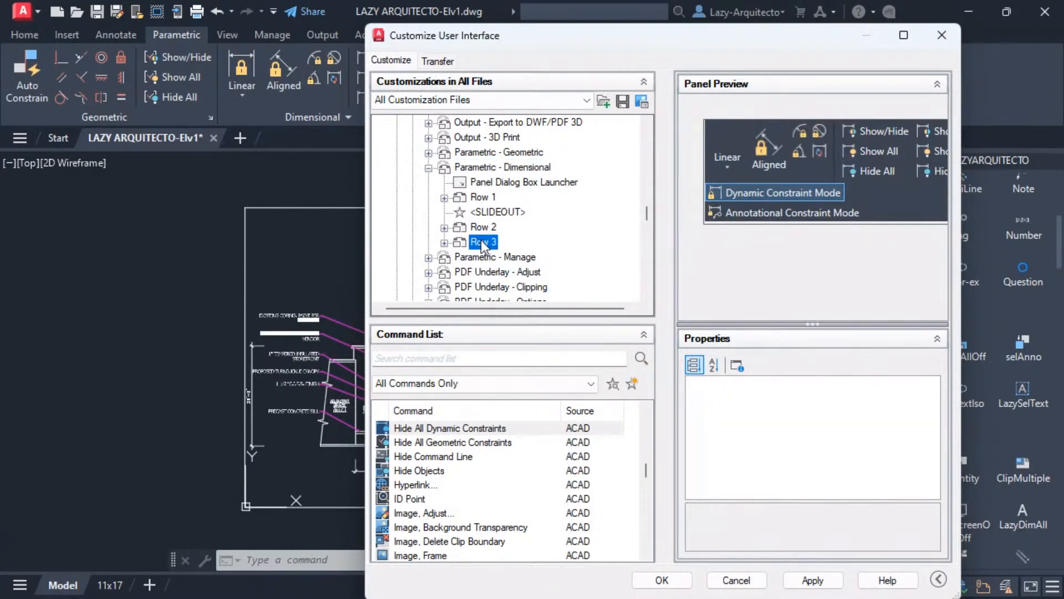
scroll(481, 241, "down", 1)
scroll(498, 246, "up", 1)
left_click(444, 227)
left_click(483, 226)
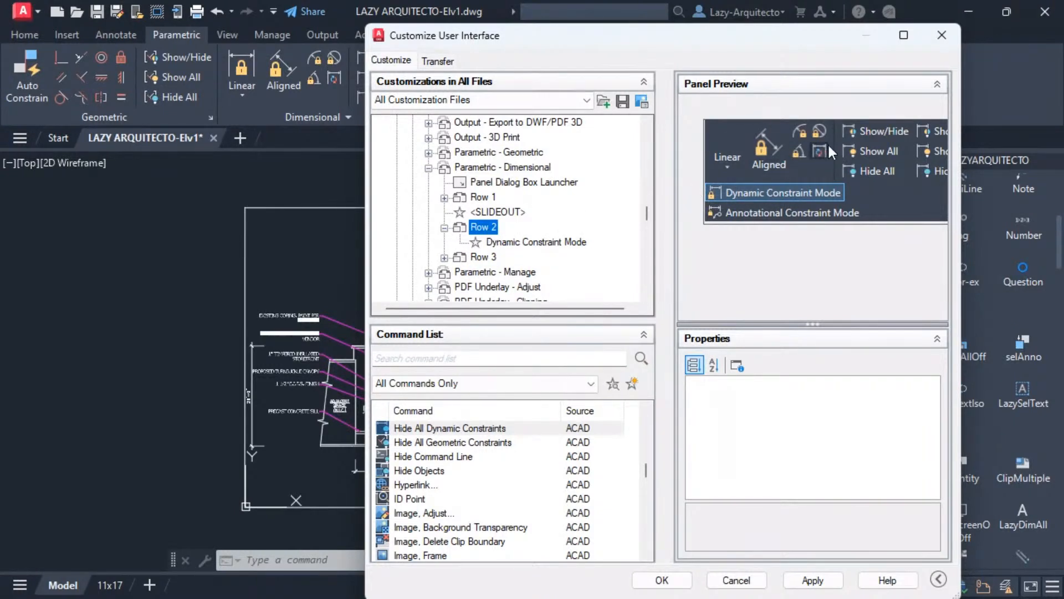
- Locate the previewed Show/Hide command in the Parametric - Dimensional tree and collapse the Sub-Panel 2 containing it
left_click(881, 131)
scroll(565, 249, "down", 2)
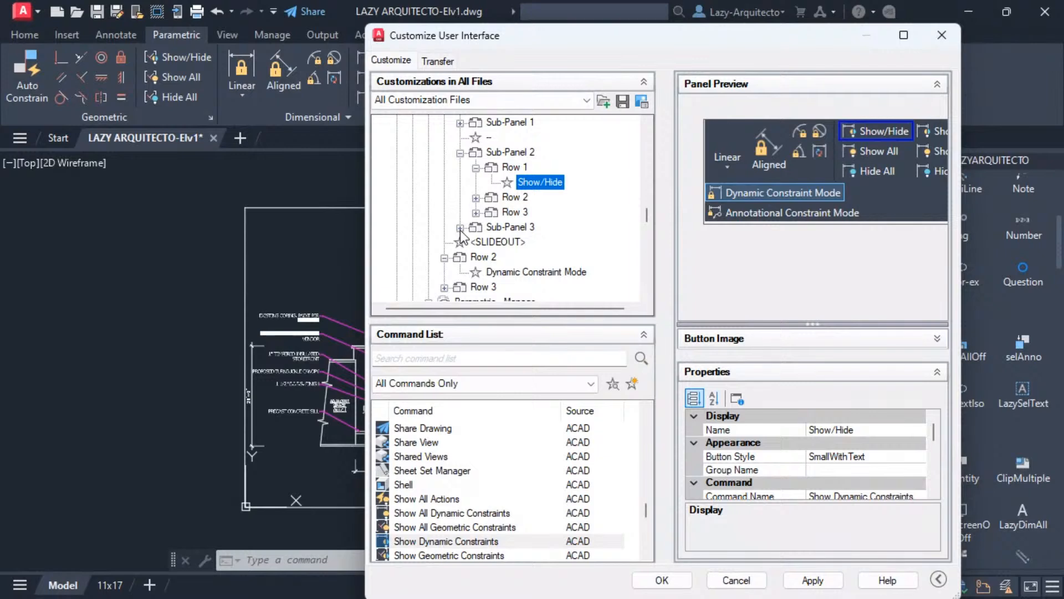
left_click(460, 153)
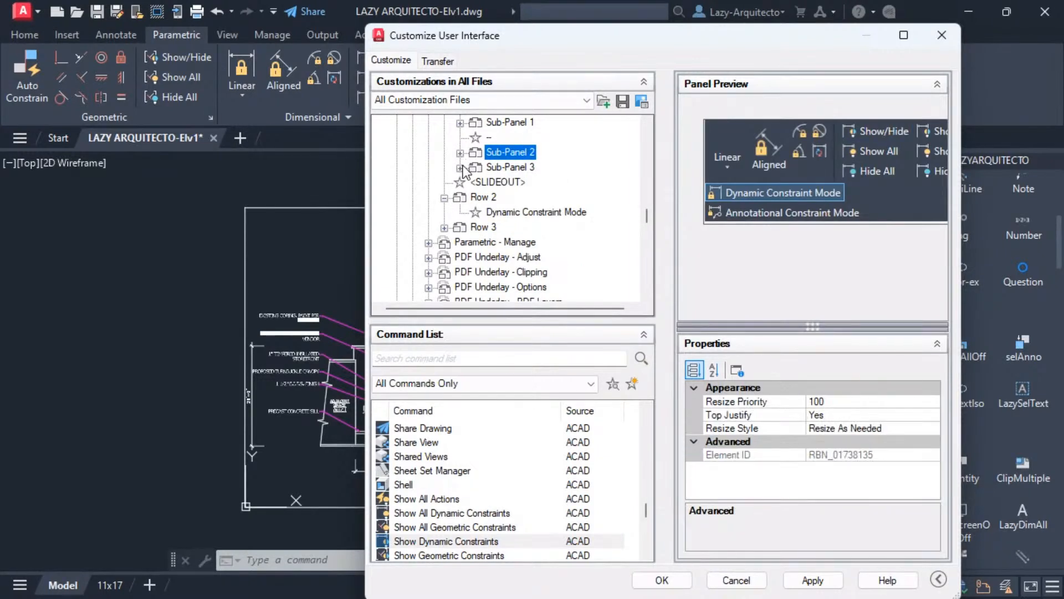
- Examine the rows inside Sub-Panel 3 of the Parametric - Dimensional panel and the command its Row 1 holds
left_click(460, 167)
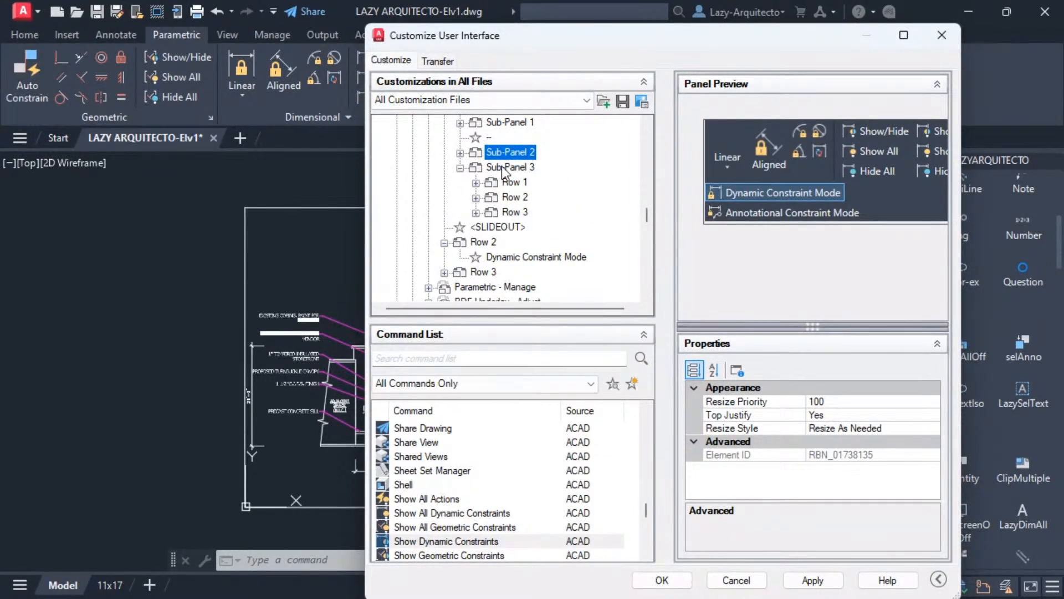
left_click(518, 168)
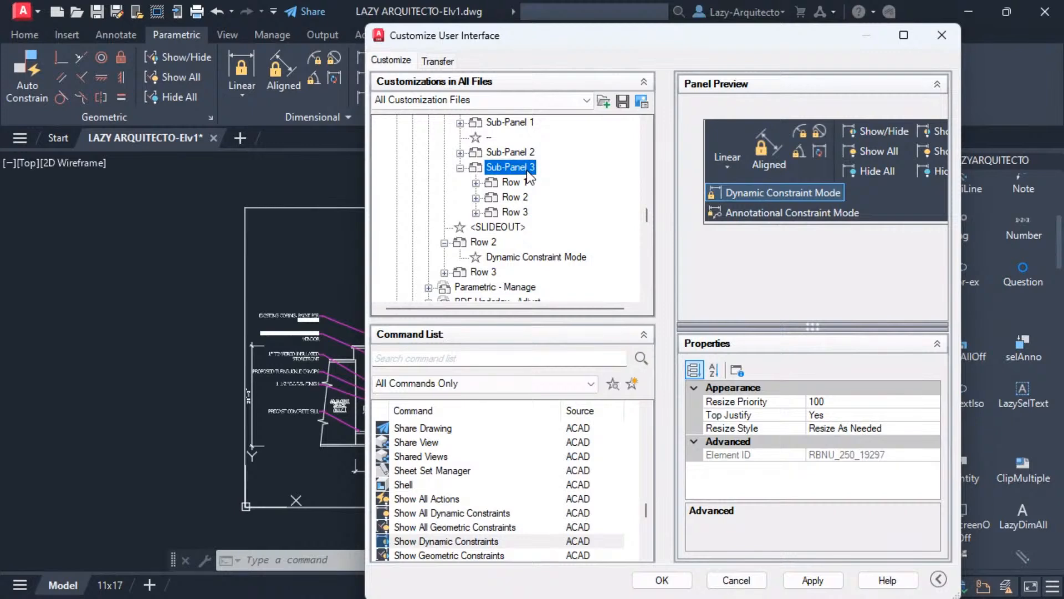
left_click(475, 183)
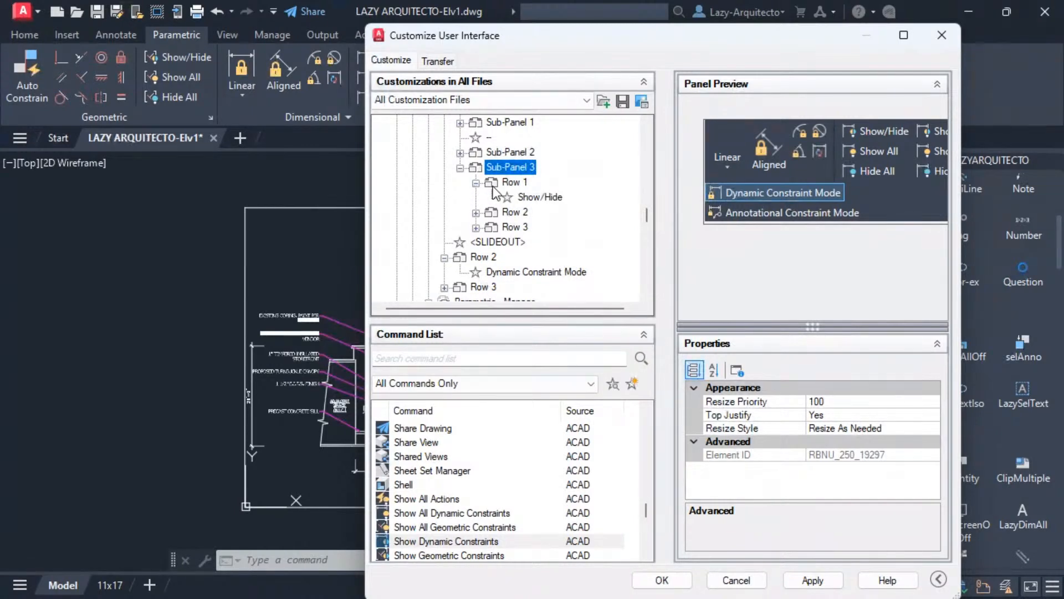
left_click(475, 183)
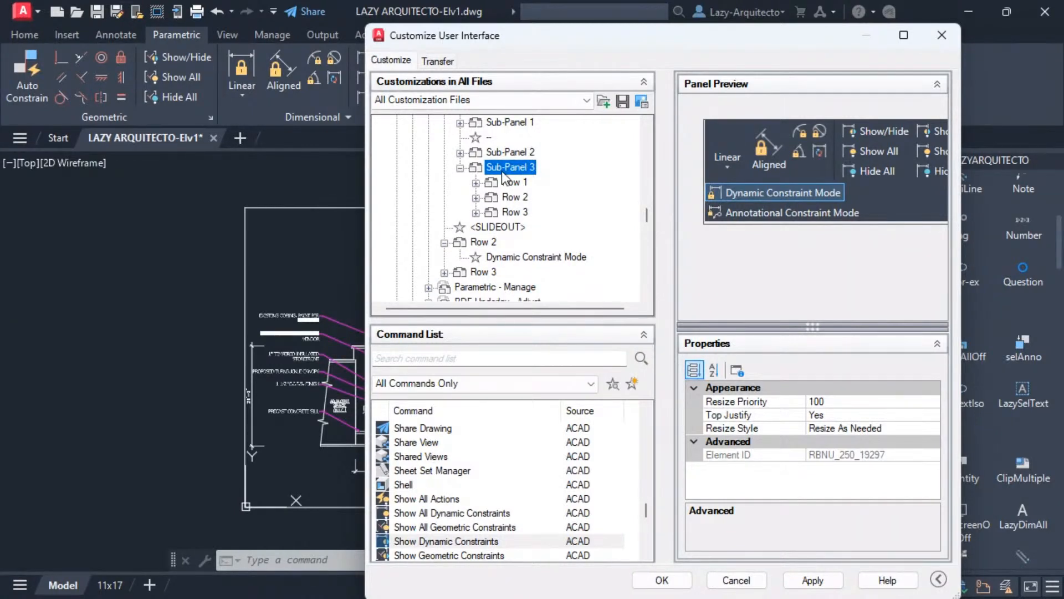
scroll(505, 198, "up", 1)
scroll(519, 249, "up", 1)
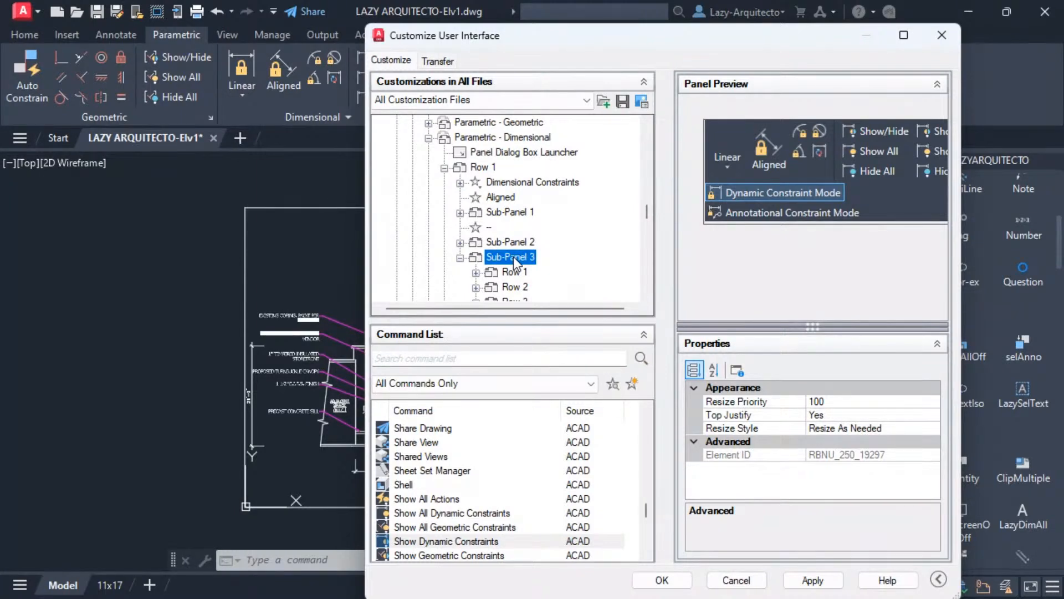
- Apply the interface customizations and close the Customize User Interface dialog
mouse_move(511, 259)
left_mouse_down()
mouse_move(493, 146)
mouse_move(514, 119)
mouse_move(483, 120)
mouse_move(517, 121)
mouse_move(509, 287)
mouse_move(511, 132)
mouse_move(494, 186)
mouse_move(476, 168)
mouse_move(461, 182)
mouse_move(484, 184)
mouse_move(462, 174)
mouse_move(470, 183)
mouse_move(458, 183)
mouse_move(474, 184)
mouse_move(463, 185)
left_mouse_up()
scroll(491, 204, "down", 1)
scroll(505, 217, "up", 1)
left_click_drag(555, 43, 484, 39)
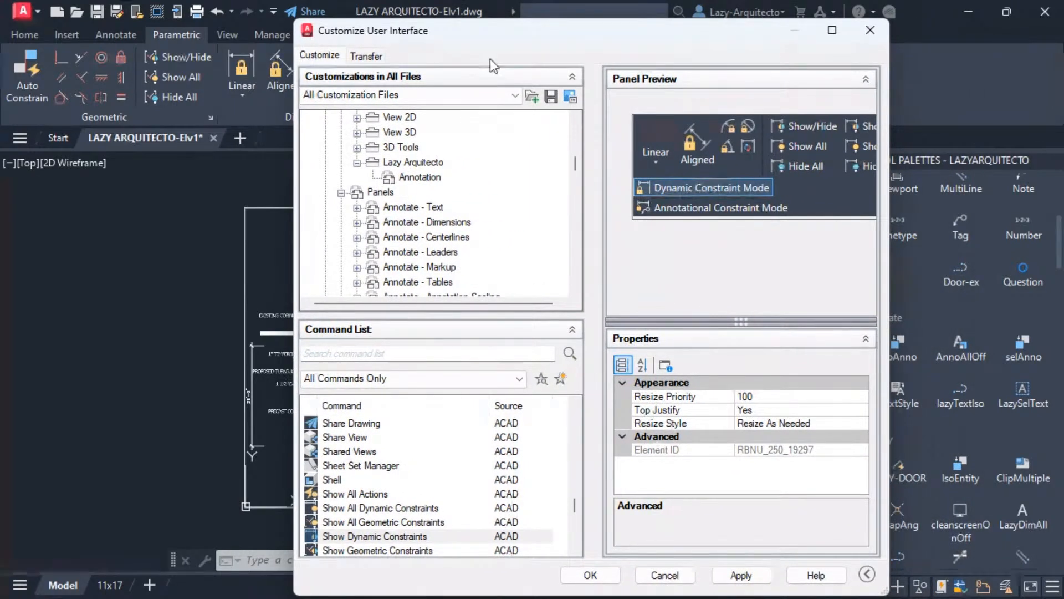
left_click(742, 577)
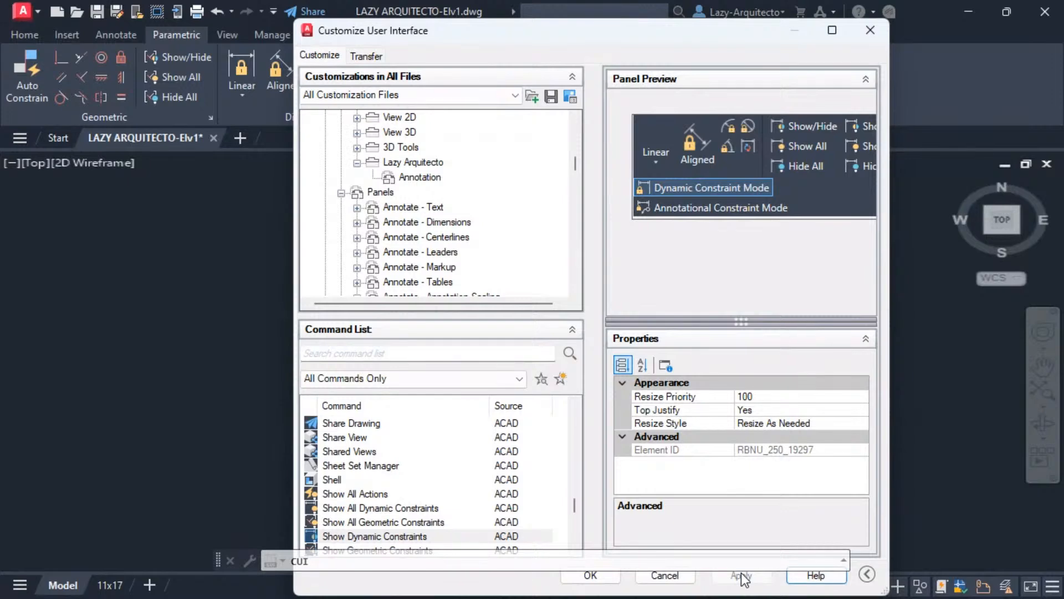
left_click(606, 576)
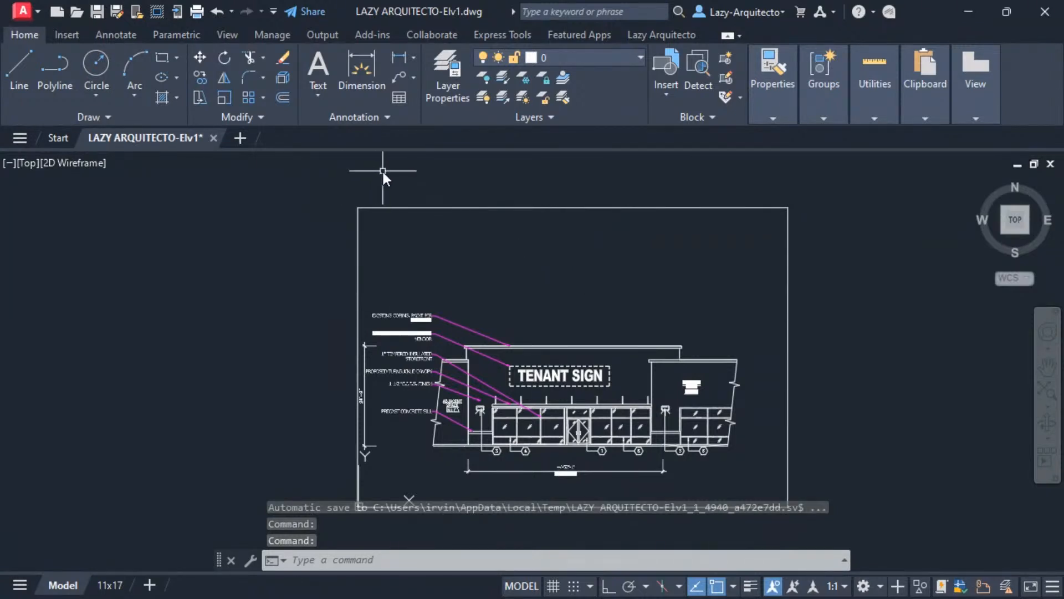
- Show the Lazy Arquitecto ribbon tab with its Annotation panel and display the tool palettes containing the IsoAnno tool
left_click(649, 32)
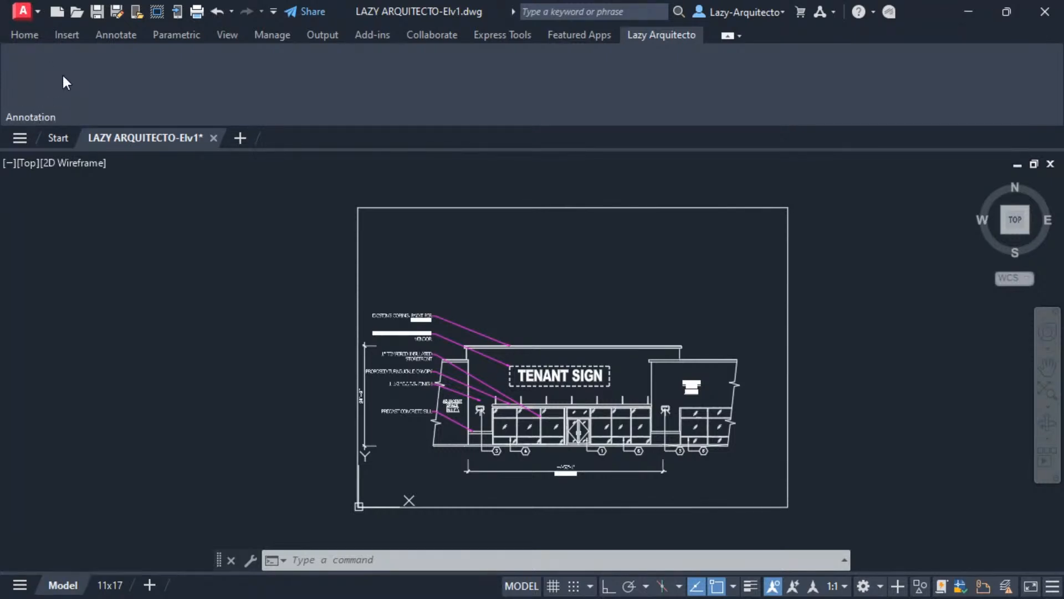
middle_click_drag(547, 284, 536, 287)
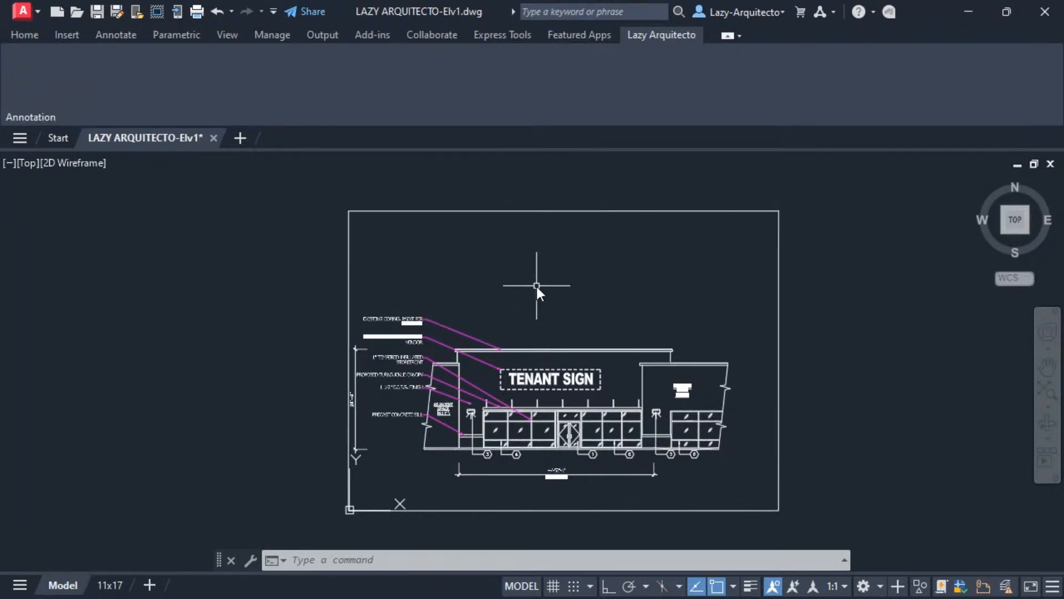
key("ctrl+3")
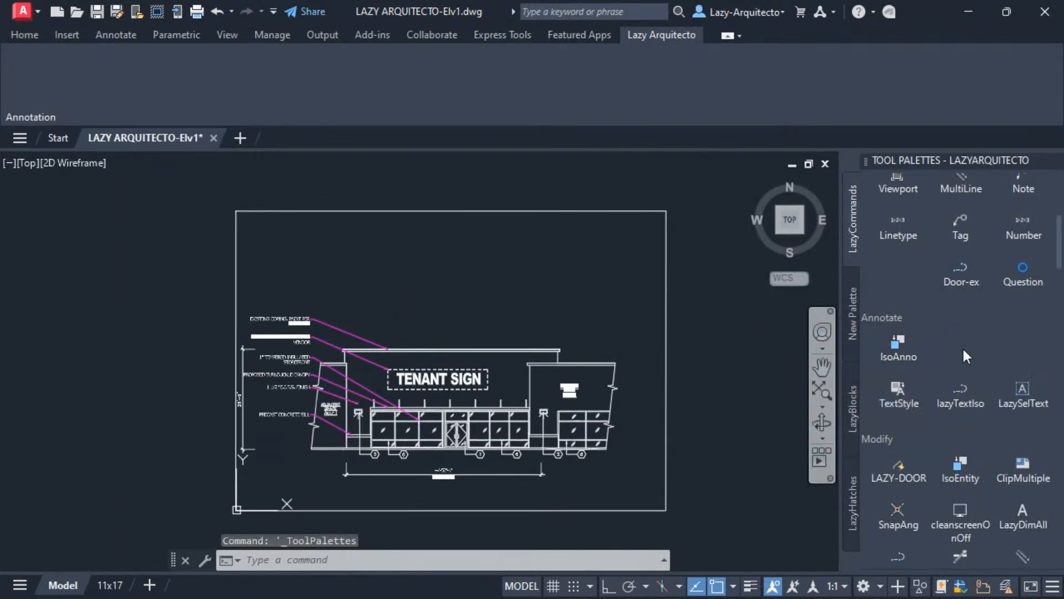
left_click(898, 348)
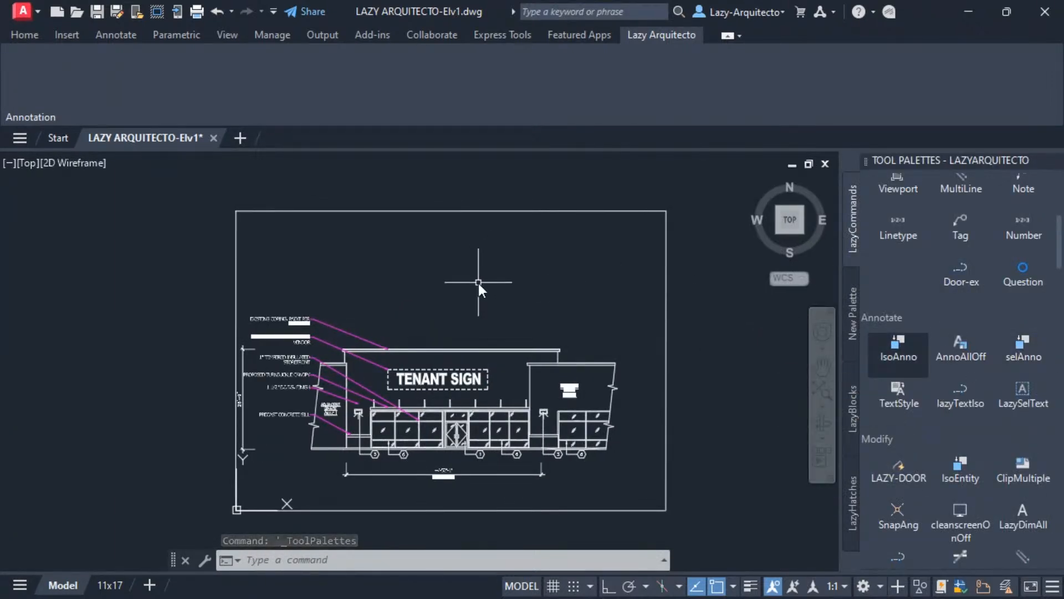
- Reopen the interface customization with the CUI command, expand the Ribbon's Tabs list and enlarge the customizations tree
type("cui")
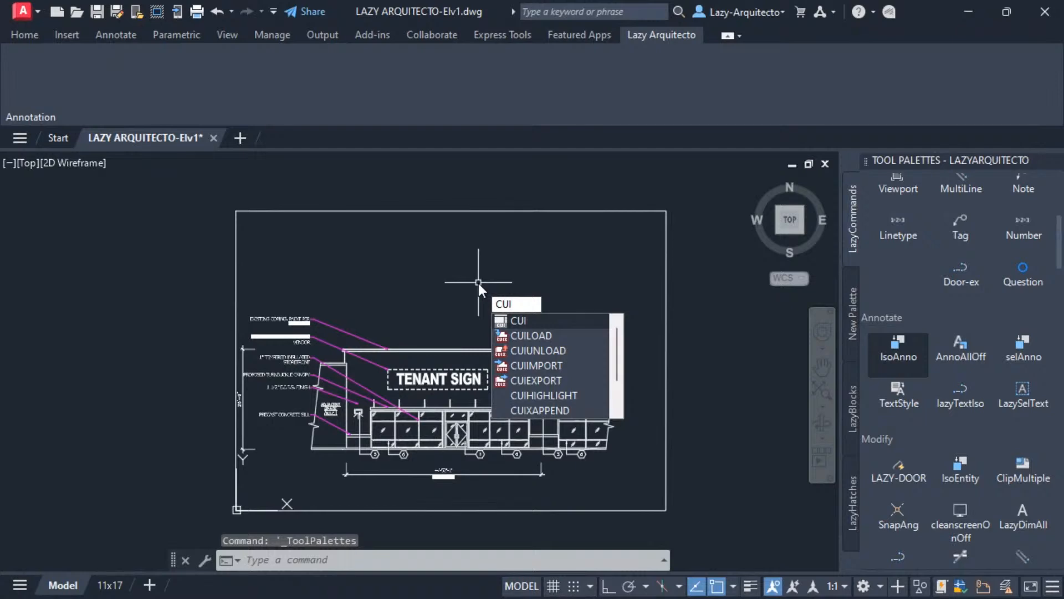
key("Return")
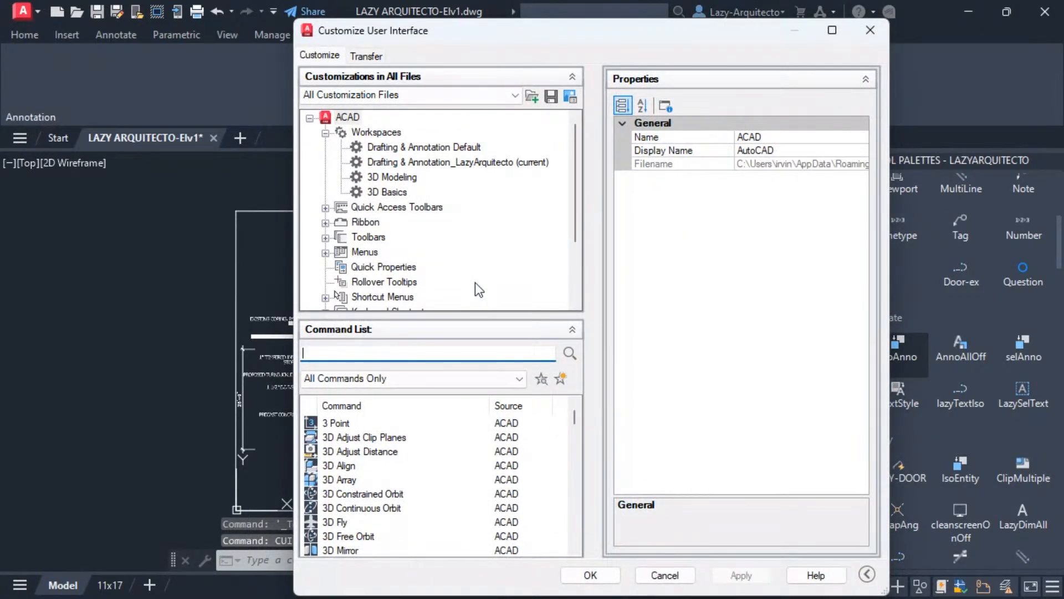
left_click(327, 223)
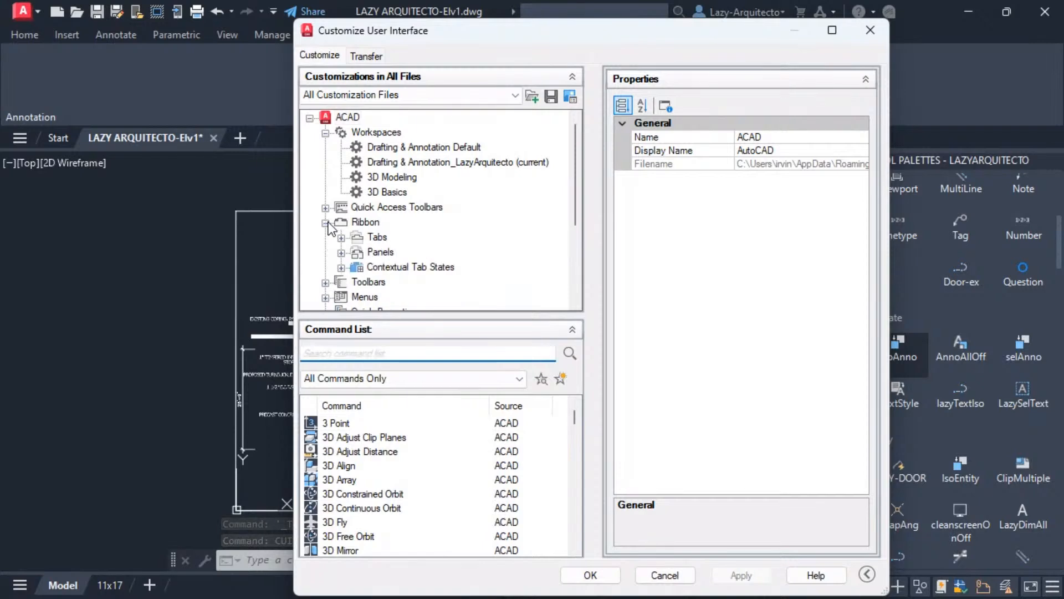
left_click(342, 237)
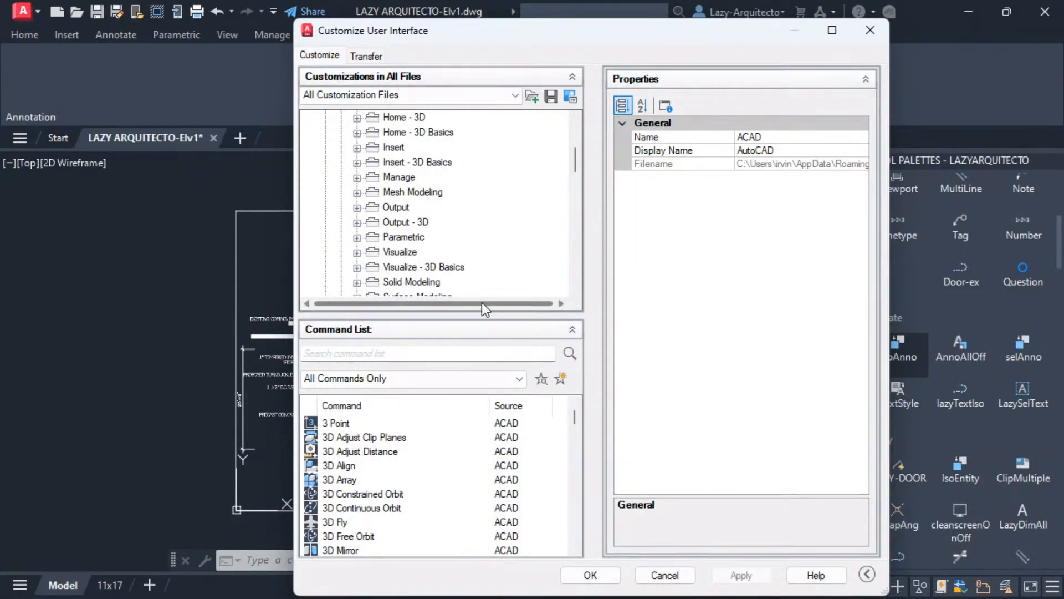
mouse_move(488, 313)
left_mouse_down()
mouse_move(487, 483)
mouse_move(487, 444)
left_mouse_up()
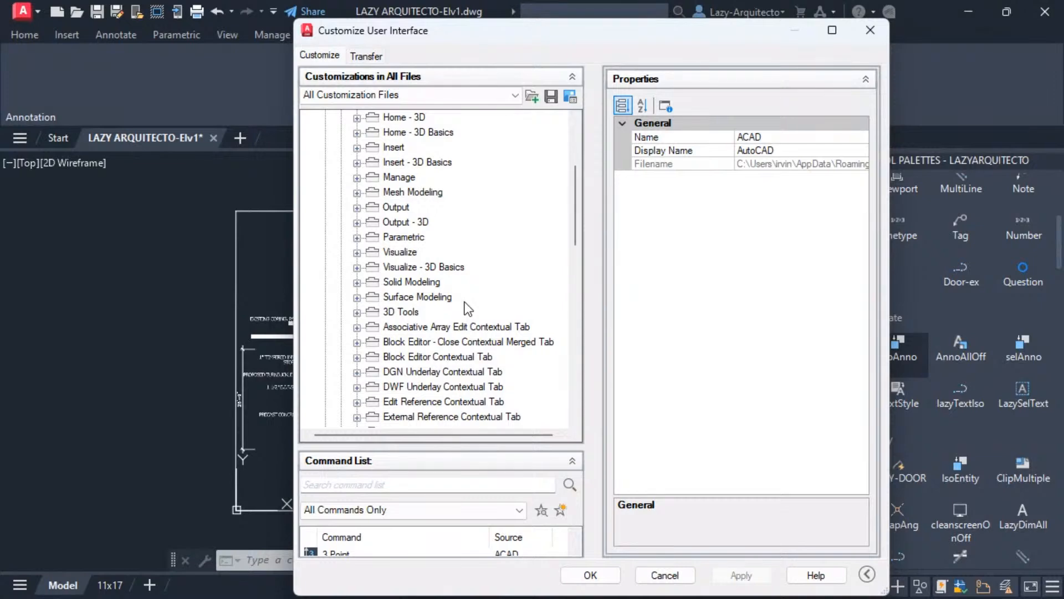
- Find the Lazy Arquitecto tab in the Tabs list, expand it and preview its Annotation panel
scroll(457, 282, "down", 5)
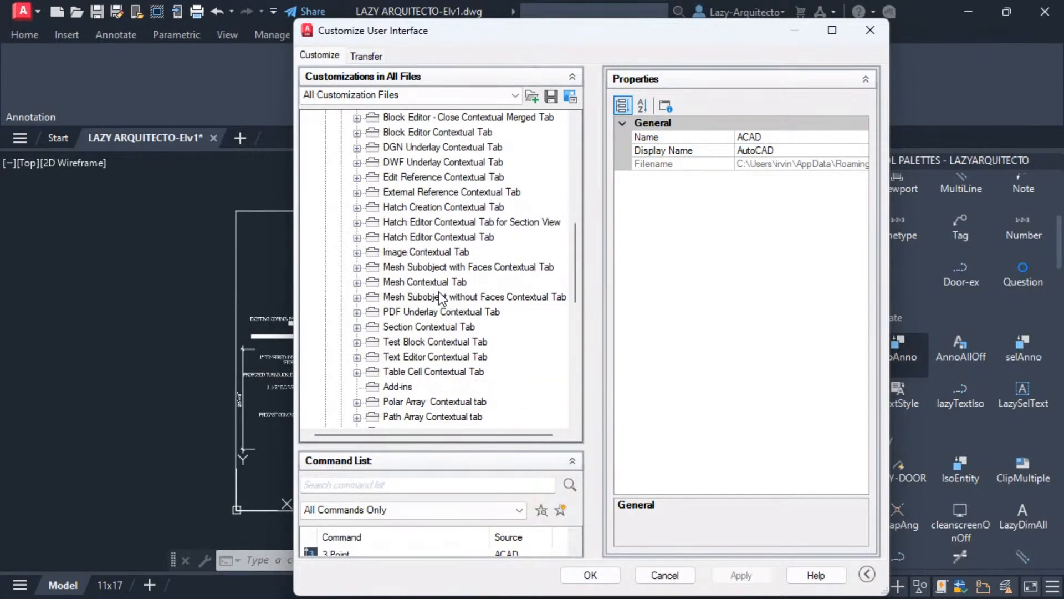
scroll(402, 294, "down", 2)
scroll(400, 293, "down", 3)
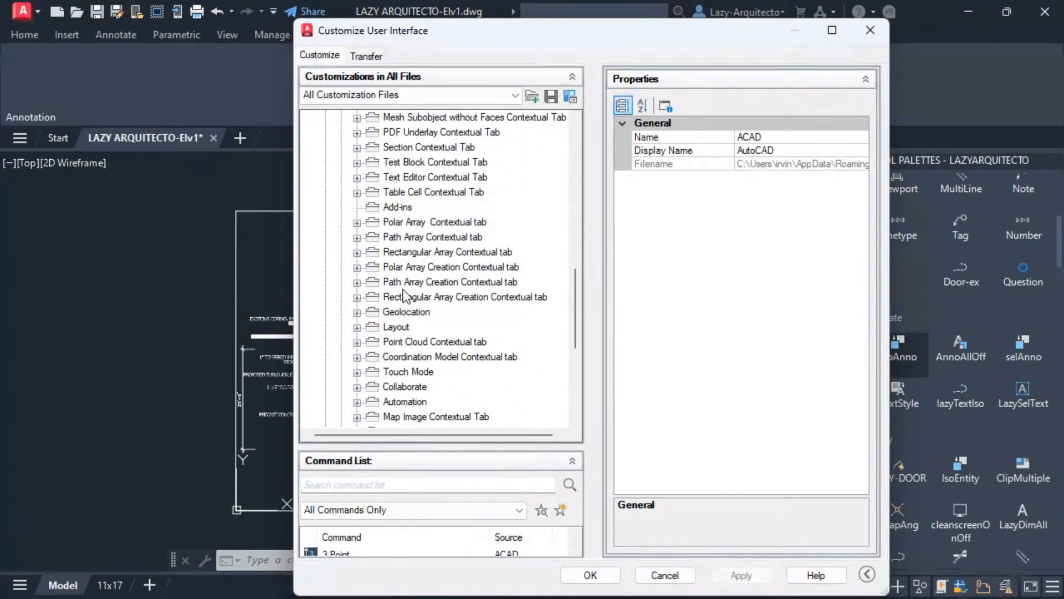
scroll(400, 295, "down", 2)
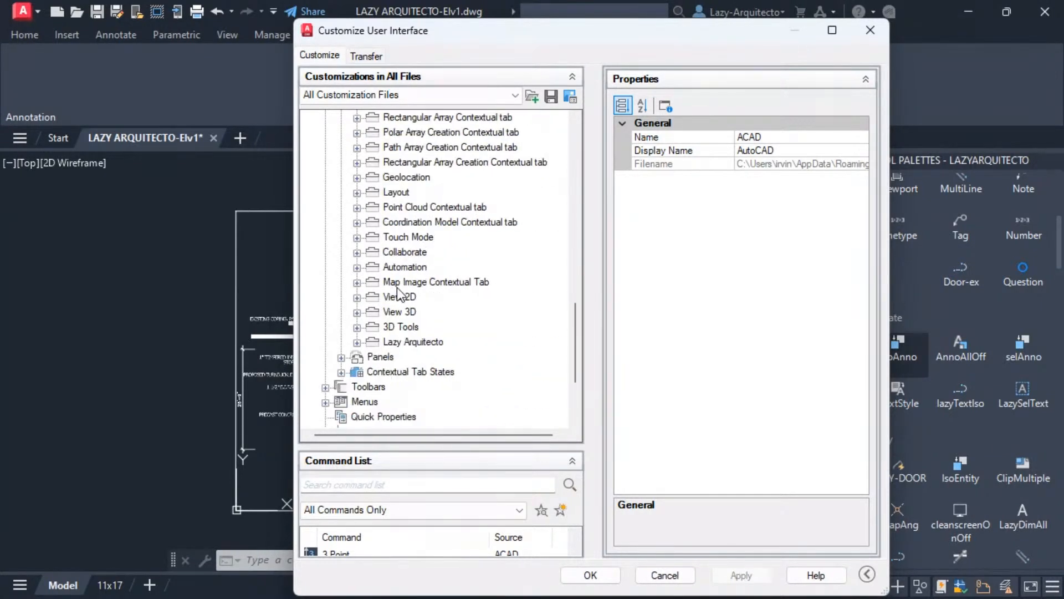
left_click(357, 342)
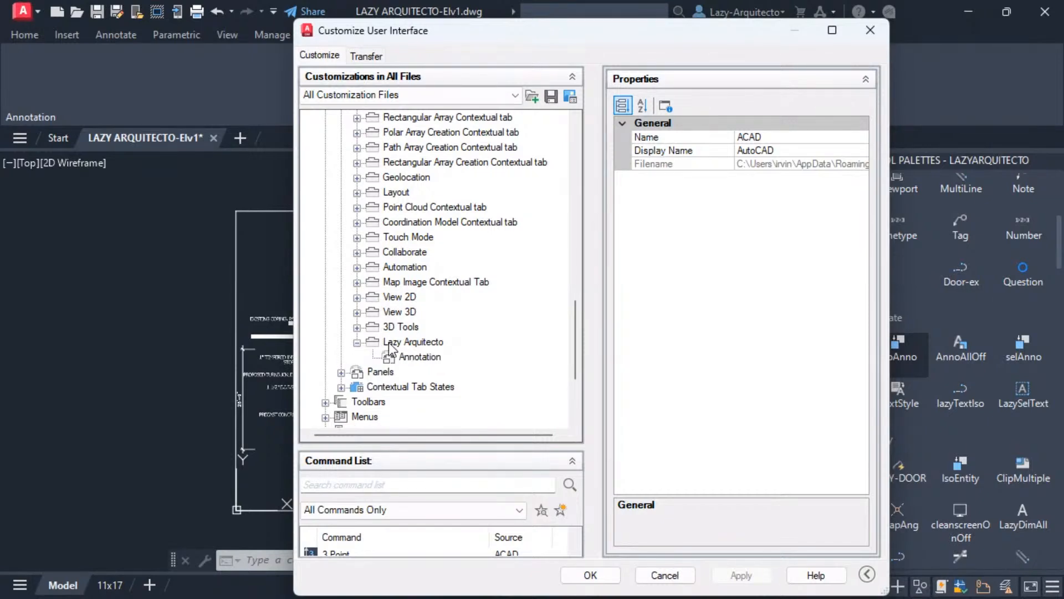
scroll(409, 340, "down", 1)
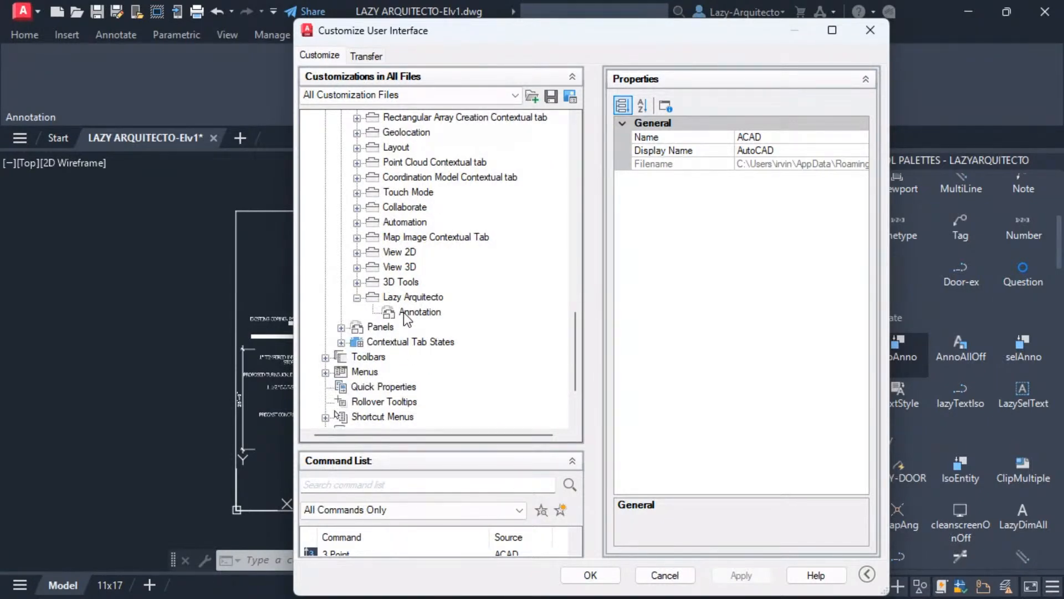
left_click(403, 311)
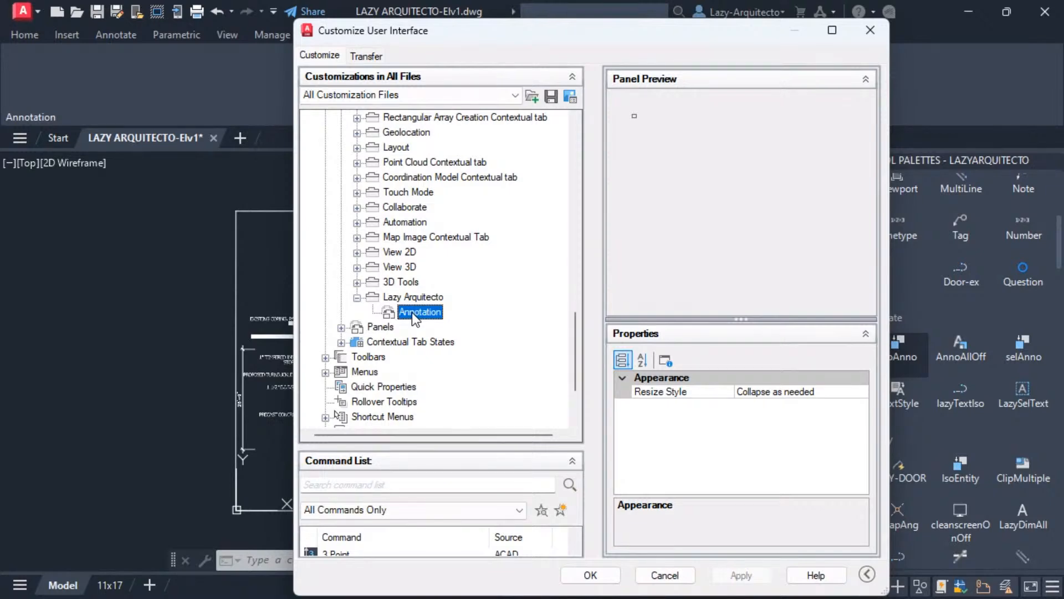
- Expand the Panels list, search it for the Parametric - Dimensional panel and expand that panel's structure
left_click(341, 327)
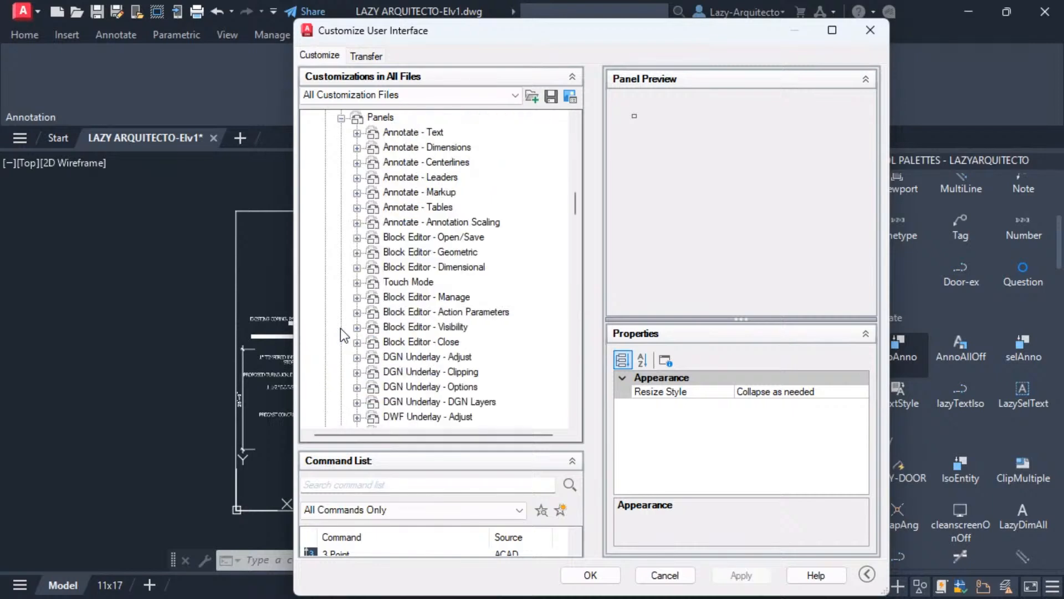
scroll(504, 338, "down", 8)
scroll(505, 344, "down", 18)
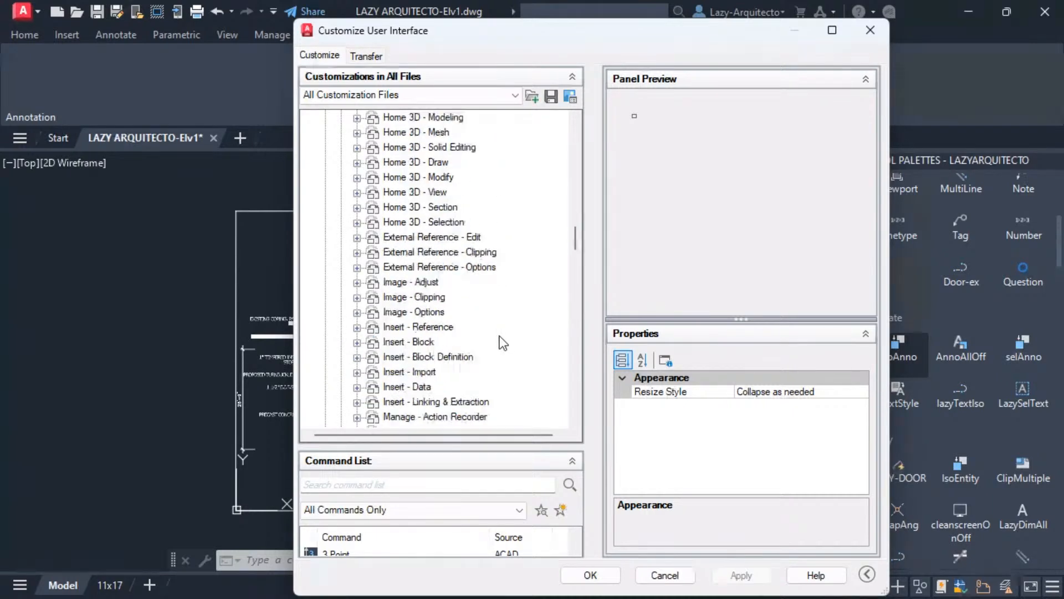
scroll(502, 342, "down", 8)
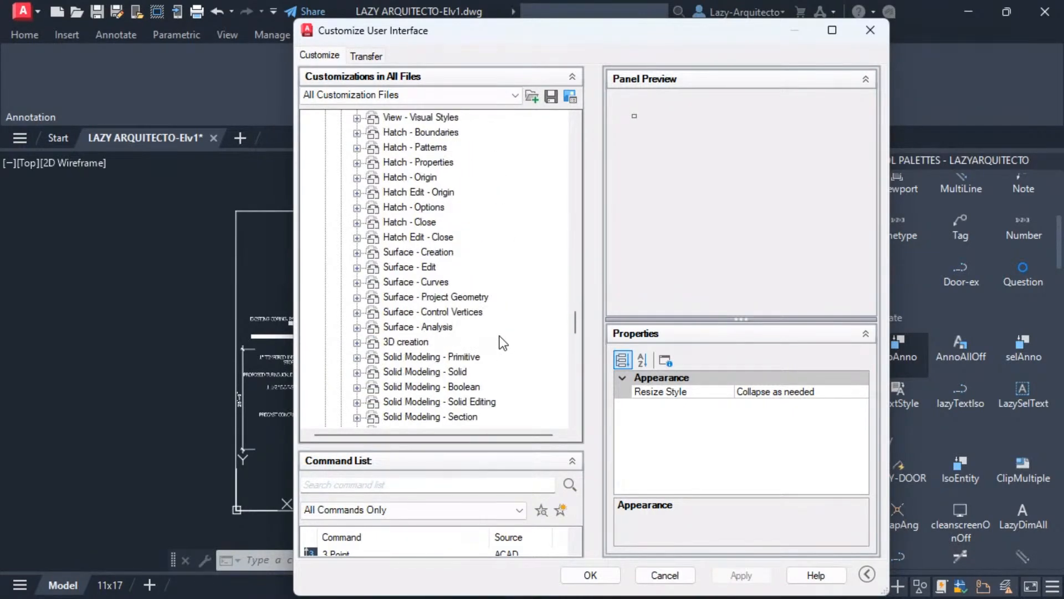
scroll(503, 342, "up", 20)
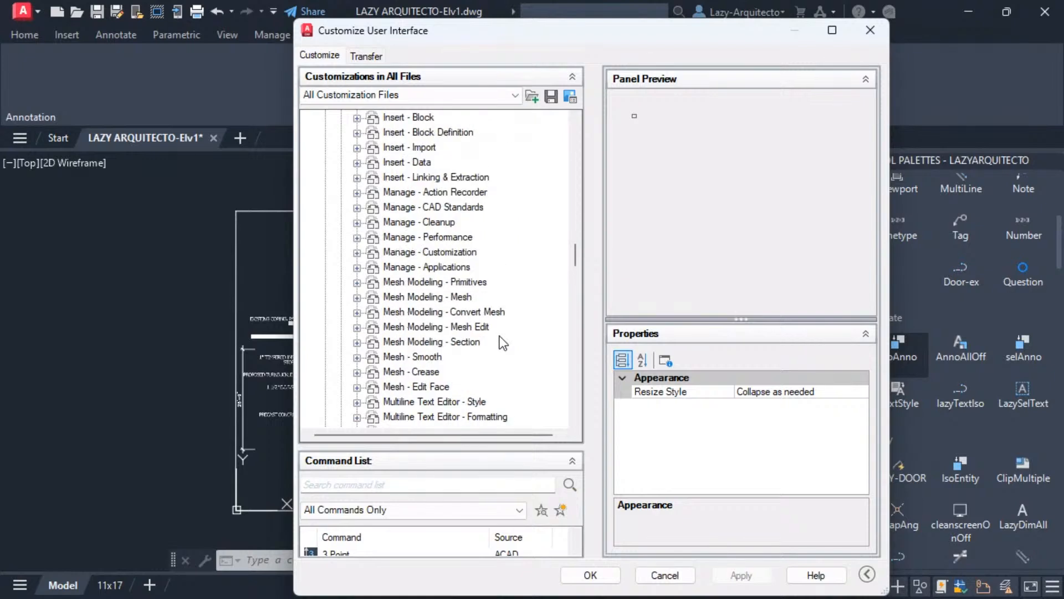
scroll(503, 342, "up", 1)
scroll(475, 347, "up", 4)
scroll(475, 347, "down", 4)
scroll(475, 347, "down", 8)
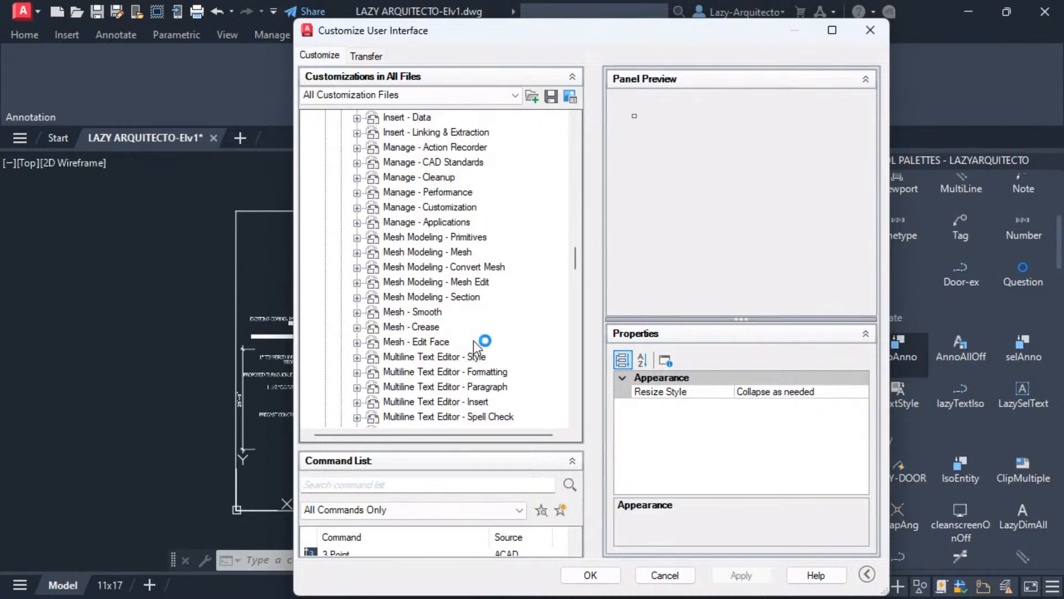
scroll(474, 340, "down", 6)
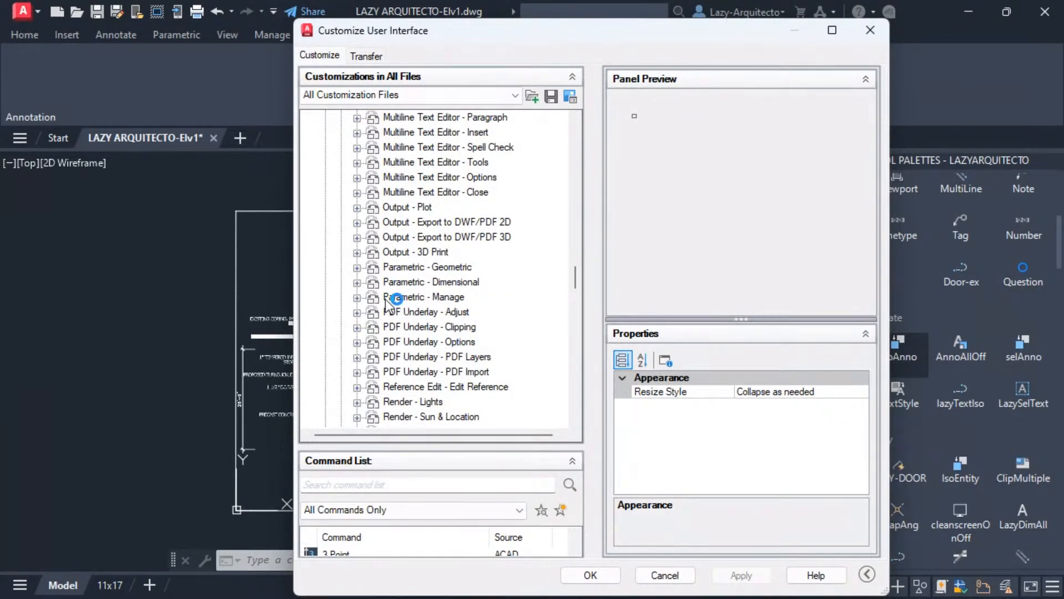
left_click(357, 282)
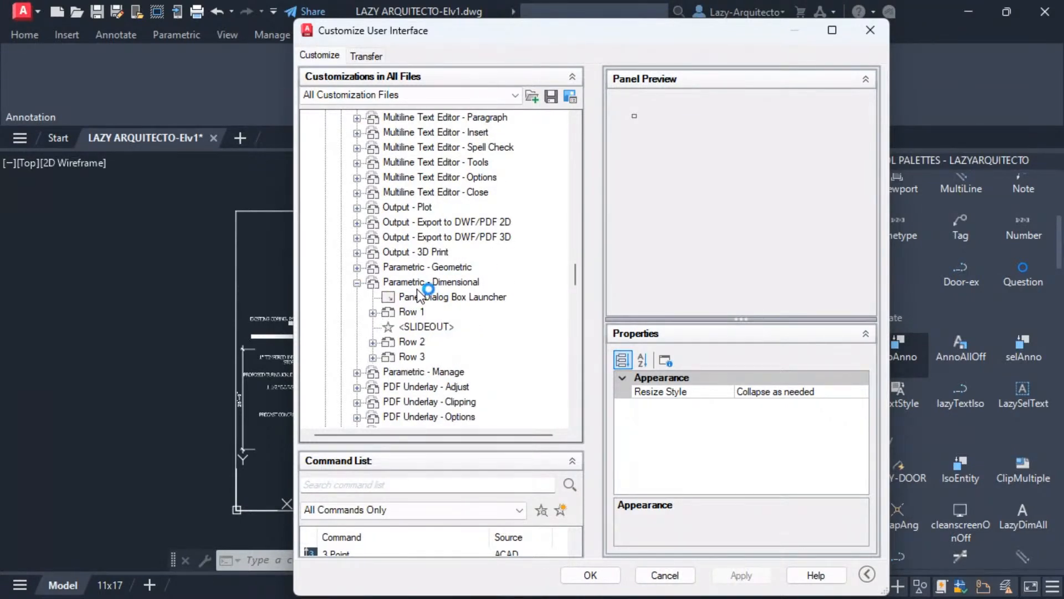
- Examine the commands in Row 2 and Row 3 of the Parametric - Dimensional panel and locate the previewed Show/Hide command in its tree
left_click(372, 342)
left_click(436, 358)
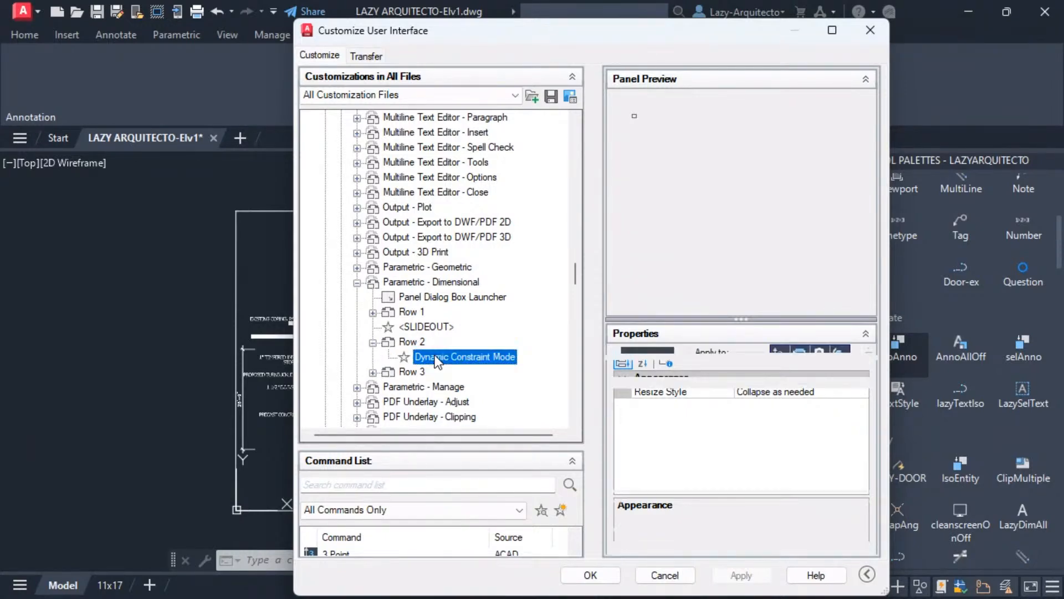
left_click(374, 372)
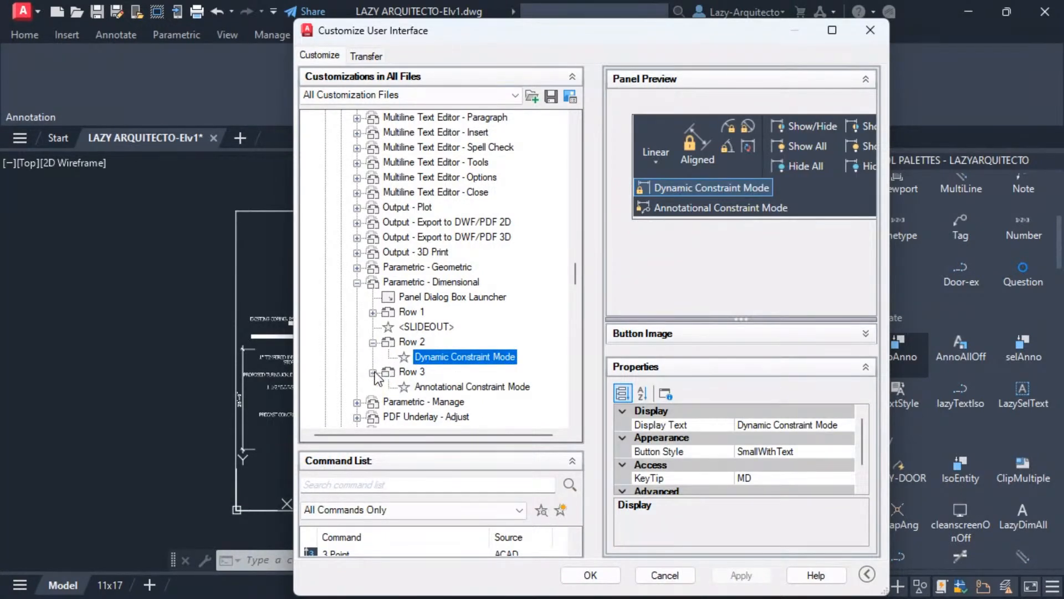
left_click(373, 342)
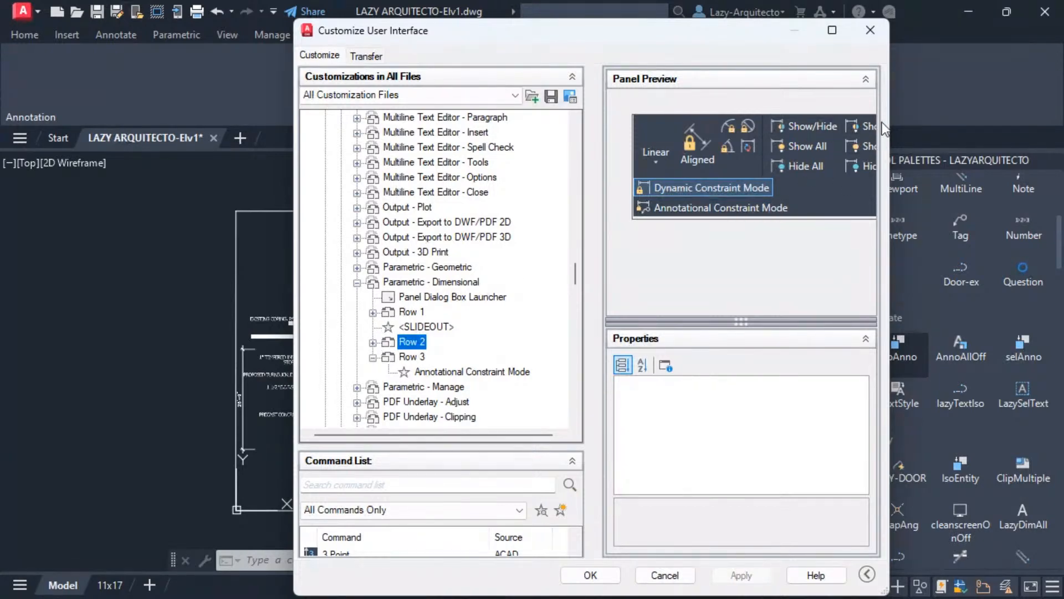
left_click(867, 125)
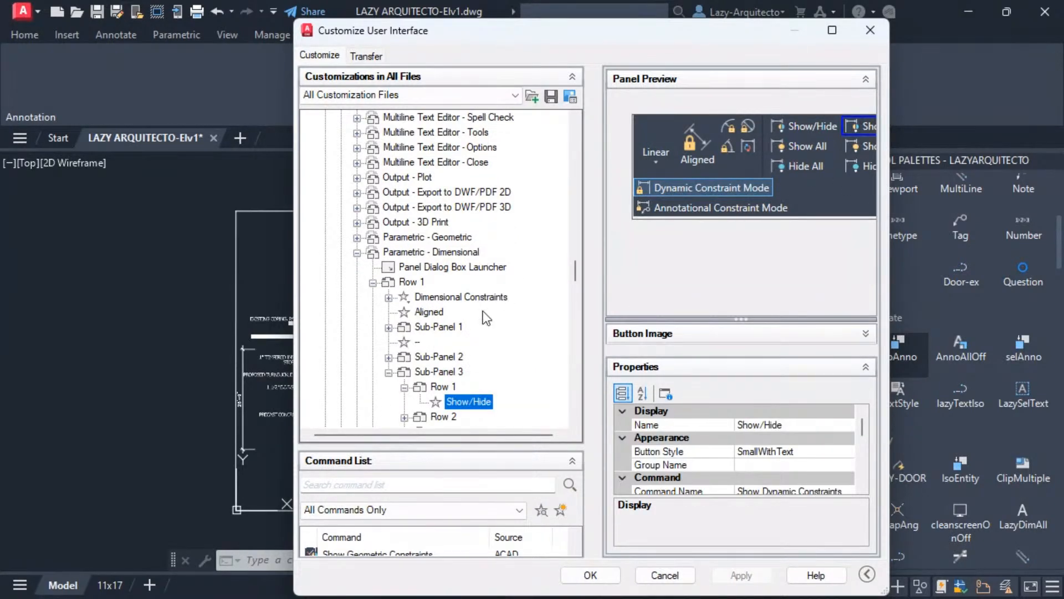
scroll(504, 295, "down", 2)
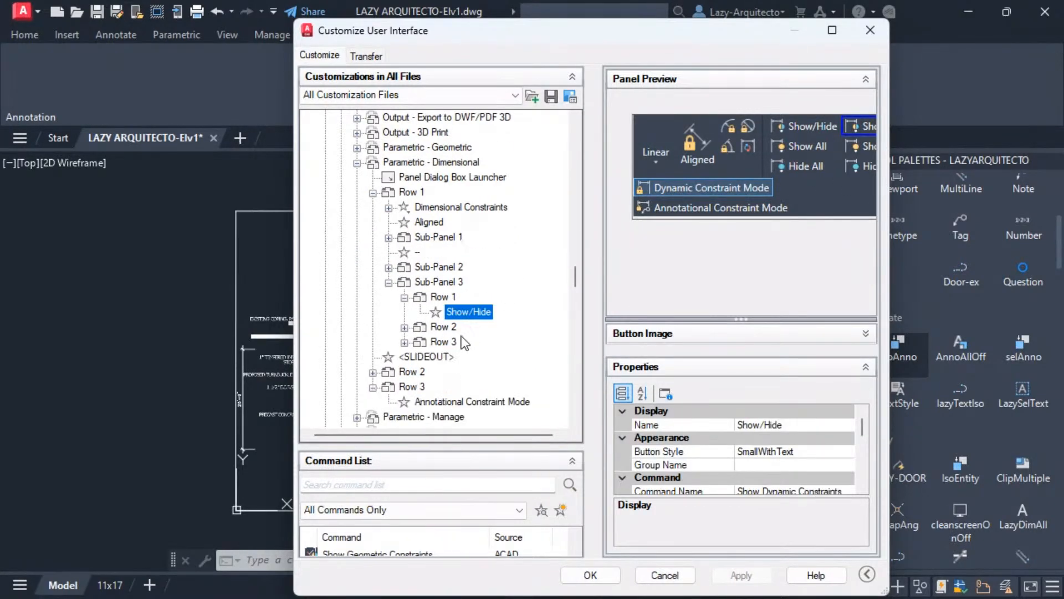
- Delete Sub-Panel 3 from Row 1 of the Parametric - Dimensional panel
left_click(439, 284)
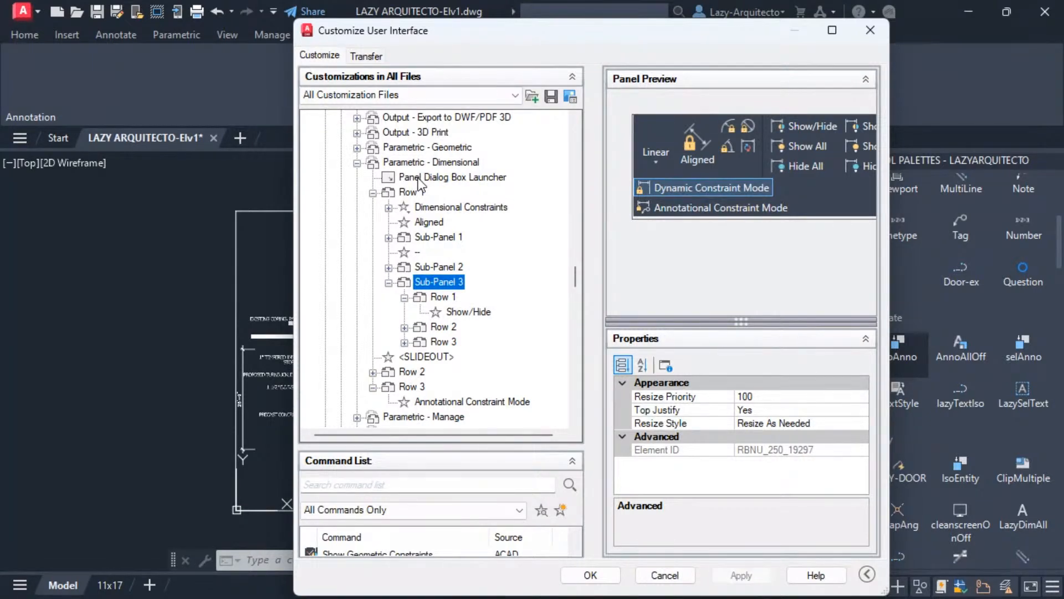
left_click(389, 283)
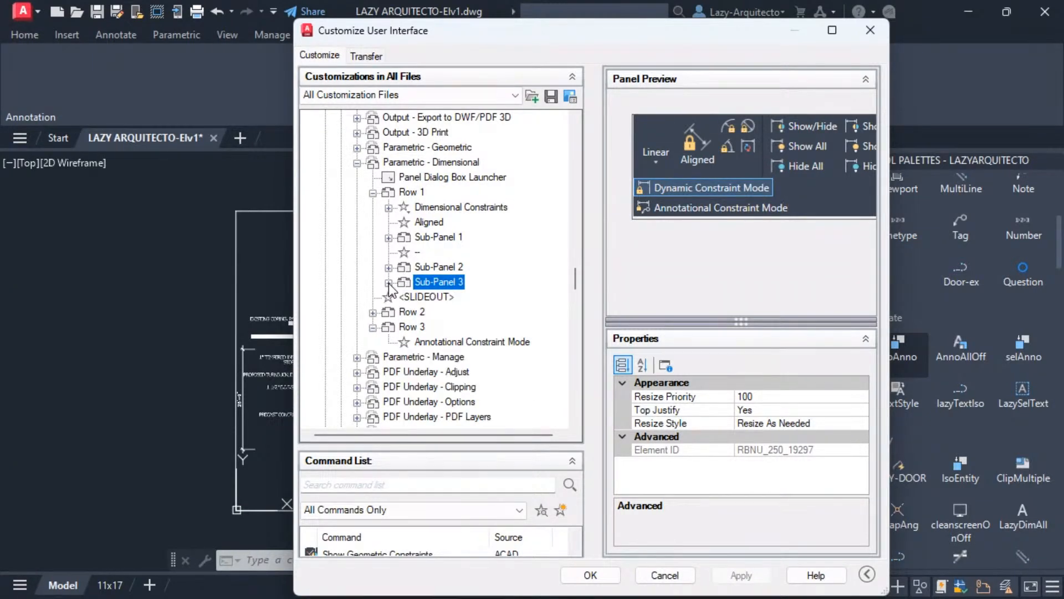
left_click(388, 284)
left_click(389, 283)
right_click(427, 287)
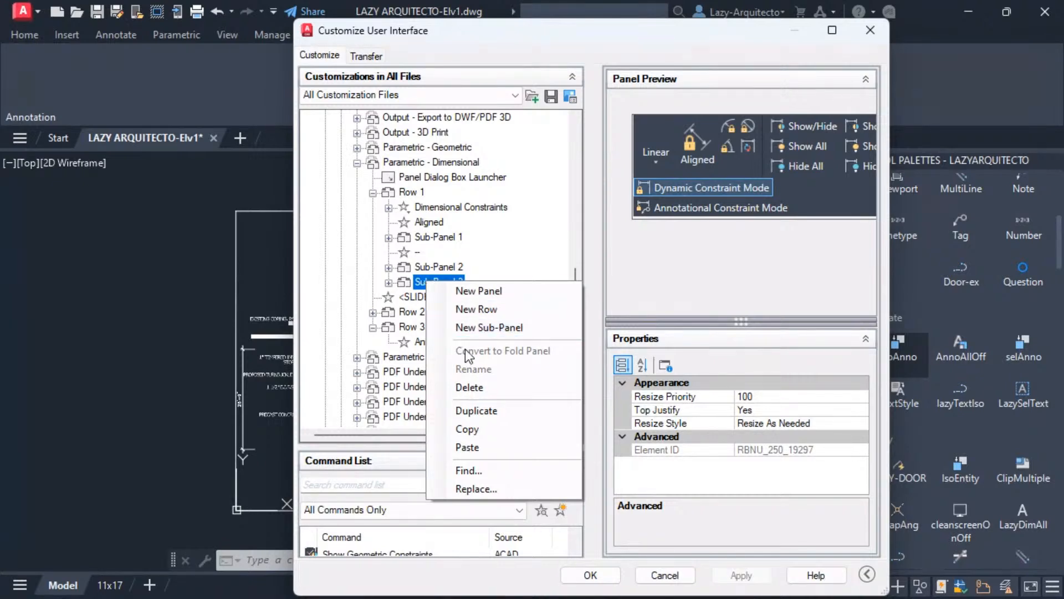
left_click(481, 394)
left_click(606, 353)
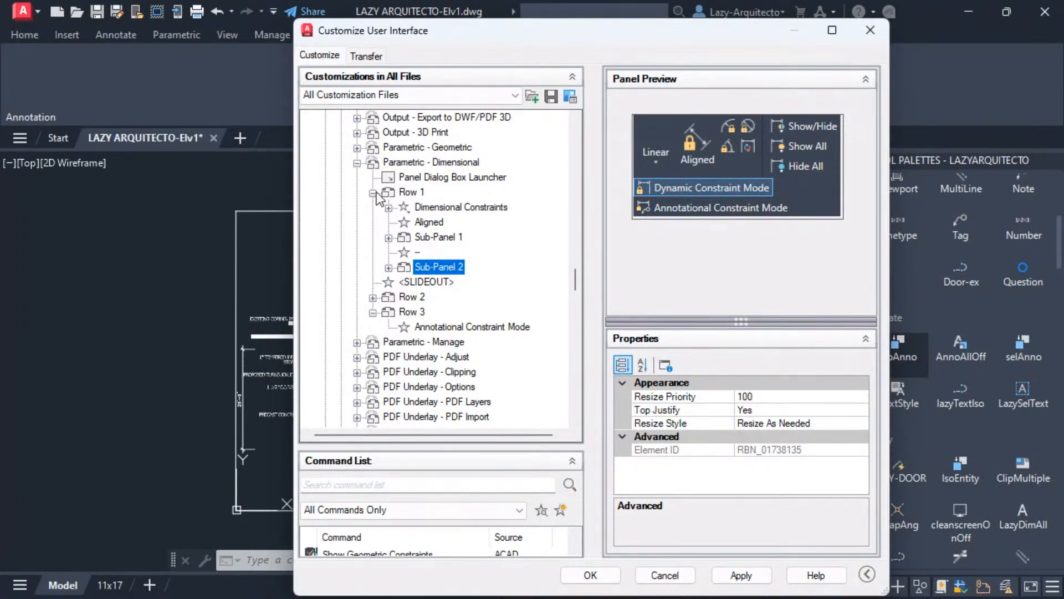
- Collapse Row 1, expand Row 2 of the Parametric - Dimensional panel and locate the previewed Show/Hide command in the tree
left_click(418, 178)
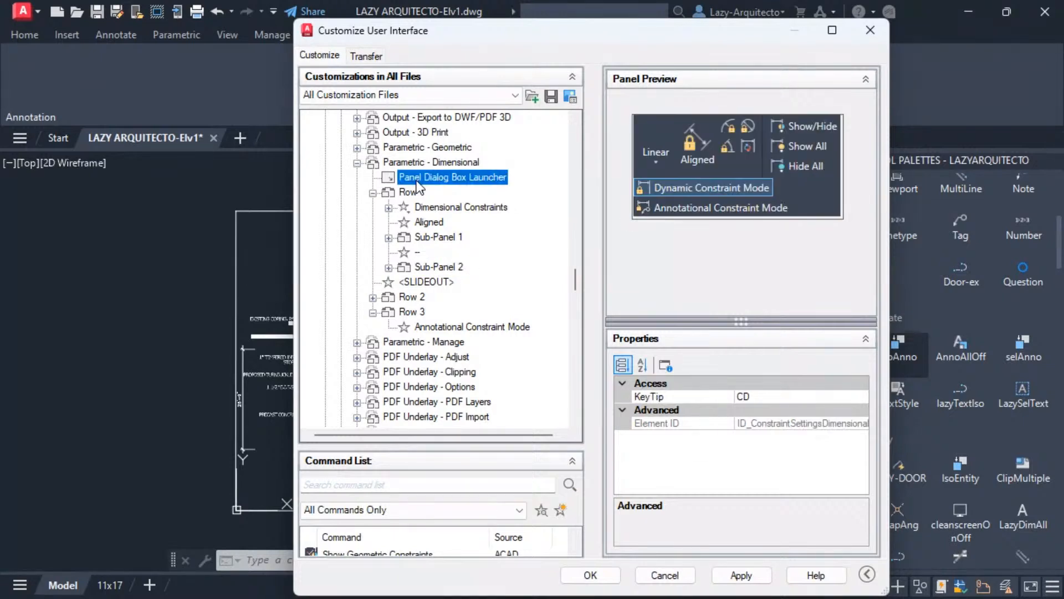
left_click(373, 193)
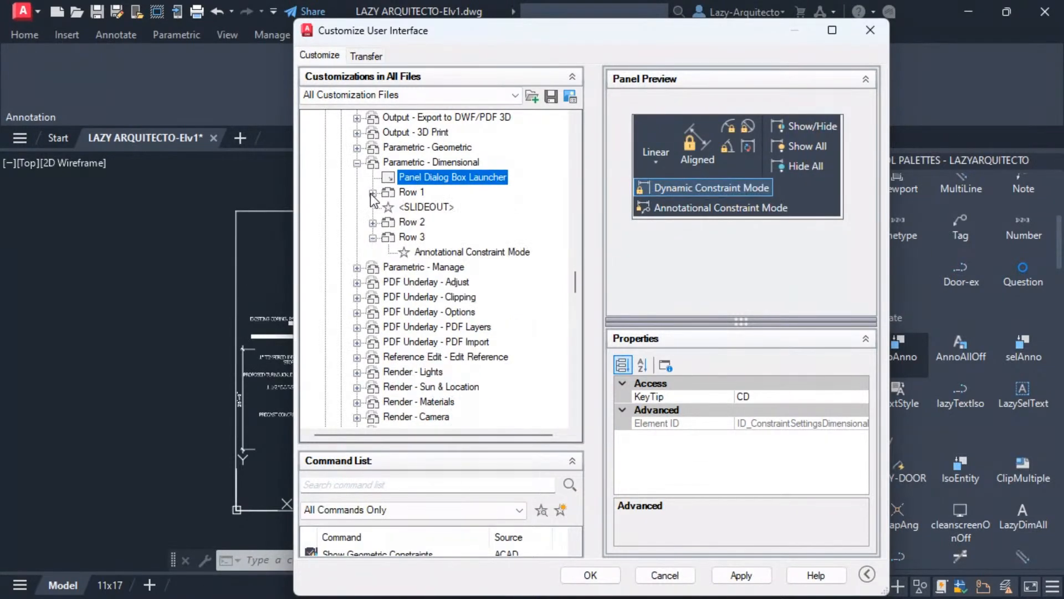
left_click(373, 222)
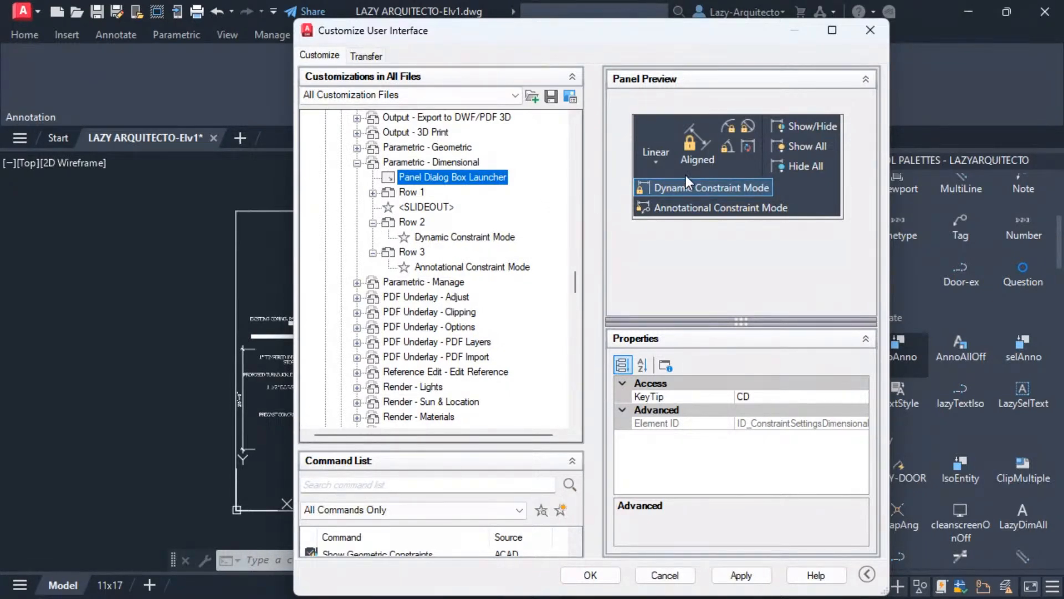
left_click(804, 127)
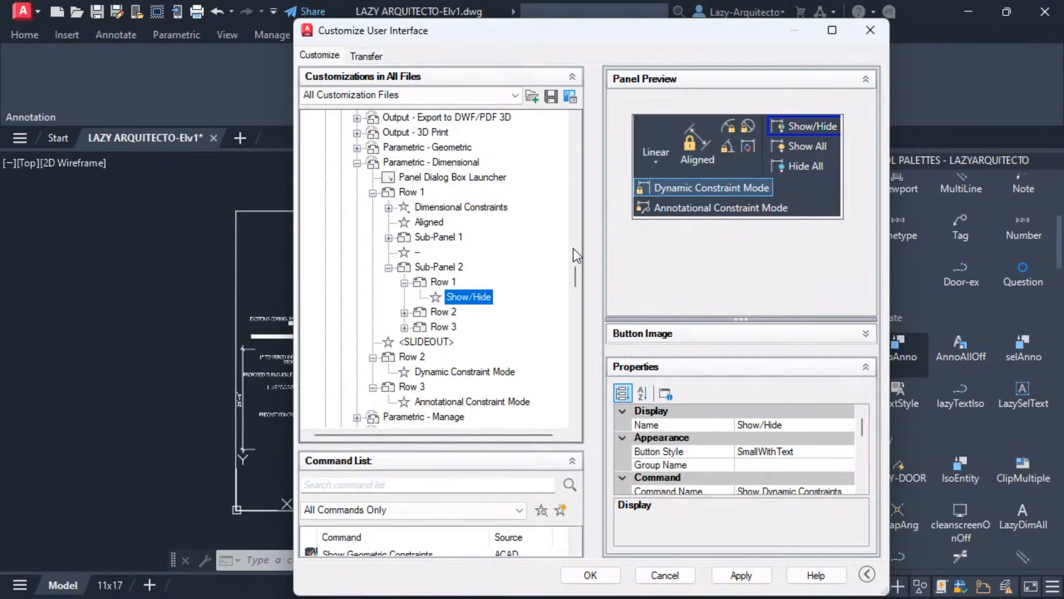
- Duplicate Row 1 of the Parametric - Dimensional panel
left_click(403, 192)
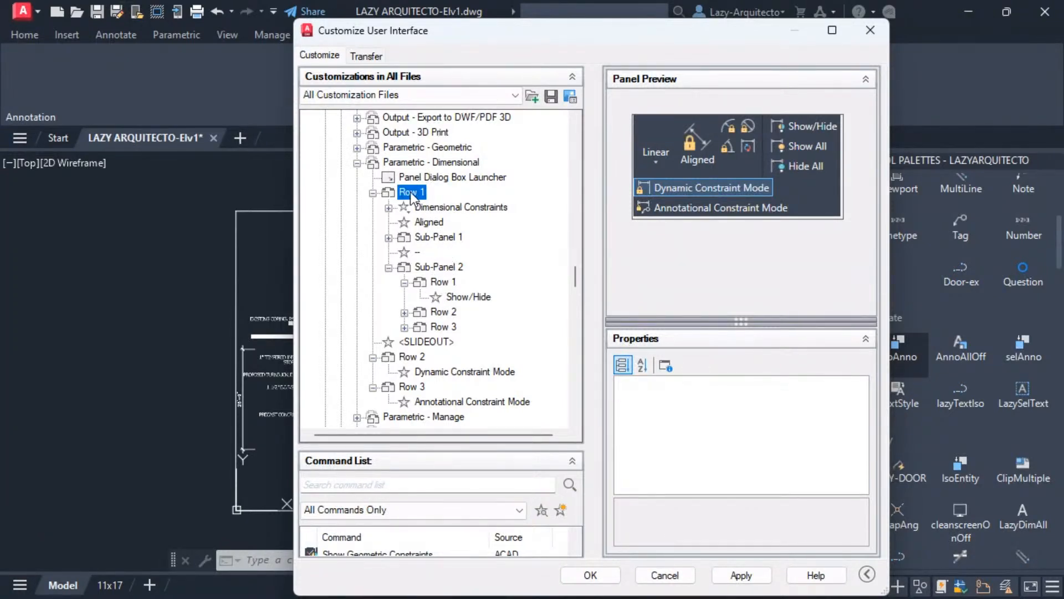
left_click(373, 193)
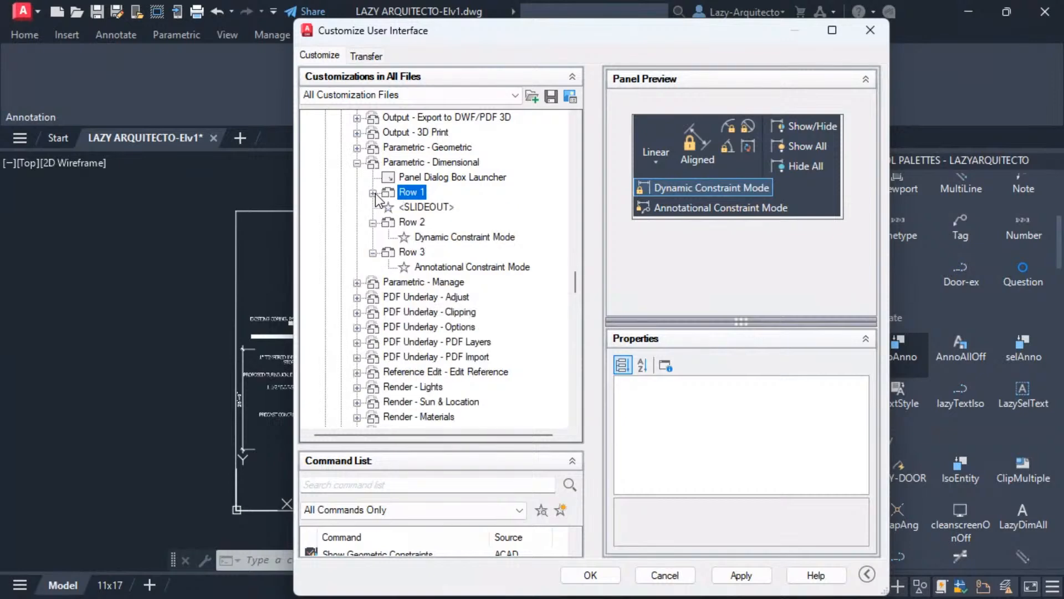
right_click(415, 195)
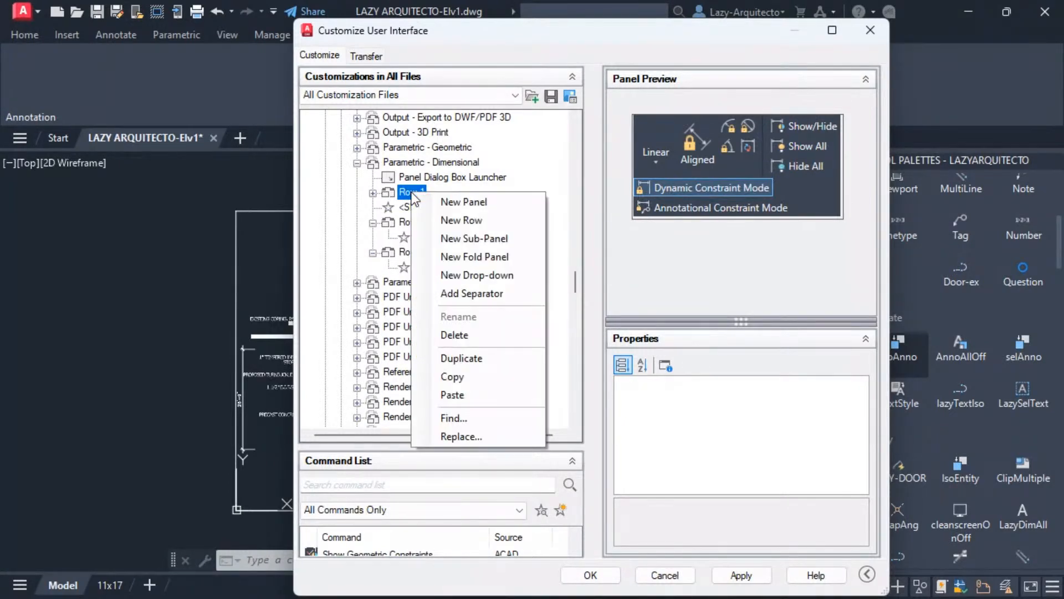
left_click(464, 358)
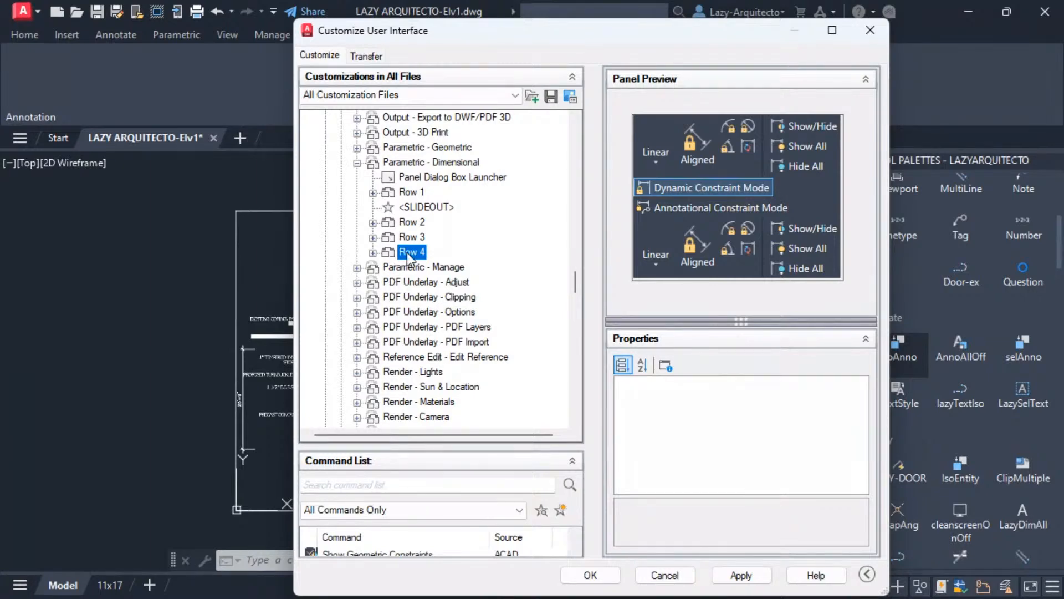
- Try to move the duplicated row into the Annotation panel under the Lazy Arquitecto tab
scroll(405, 331, "up", 1)
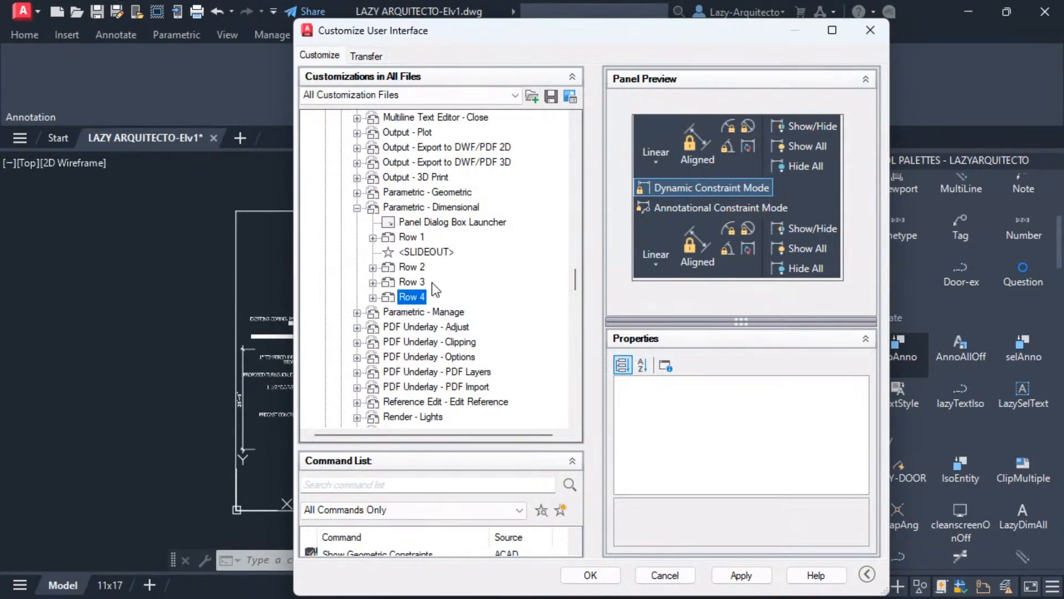
mouse_move(417, 302)
left_mouse_down()
mouse_move(400, 216)
mouse_move(417, 107)
mouse_move(482, 114)
mouse_move(476, 109)
mouse_move(419, 338)
mouse_move(418, 401)
mouse_move(410, 211)
mouse_move(391, 207)
mouse_move(393, 193)
mouse_move(387, 207)
mouse_move(405, 207)
left_mouse_up()
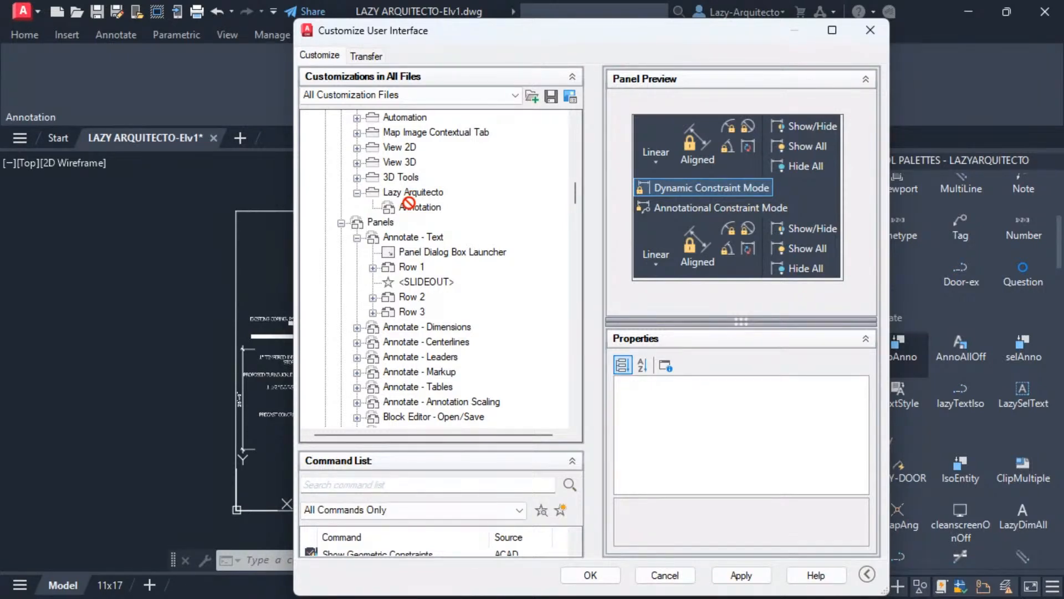
mouse_move(408, 203)
left_mouse_down()
mouse_move(402, 191)
mouse_move(410, 218)
left_mouse_up()
- Inspect the contents of the duplicated Row 4 in the Parametric - Dimensional panel and delete that row
scroll(409, 257, "down", 15)
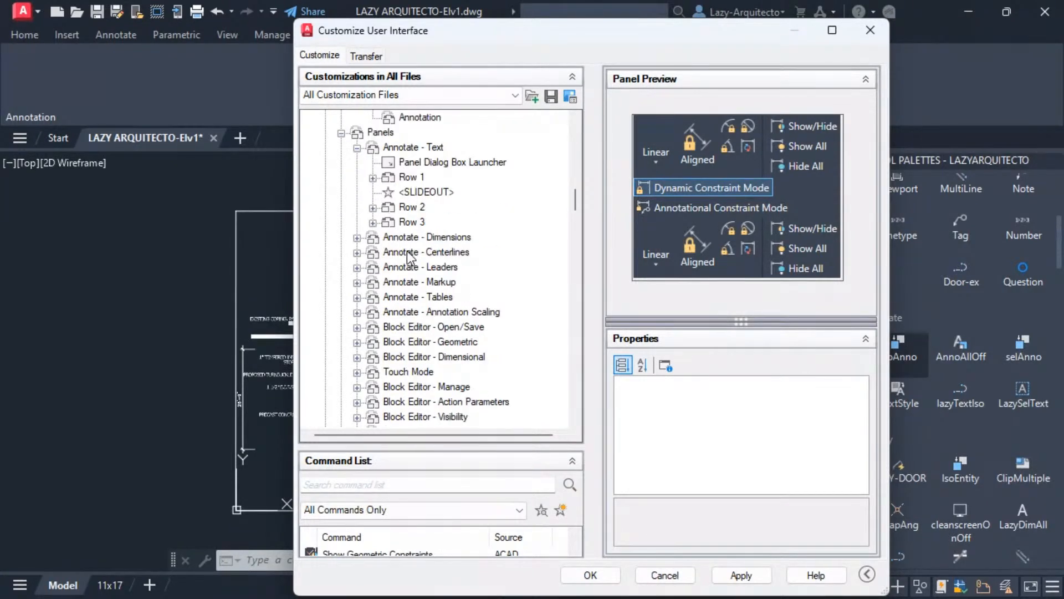
scroll(463, 285, "down", 13)
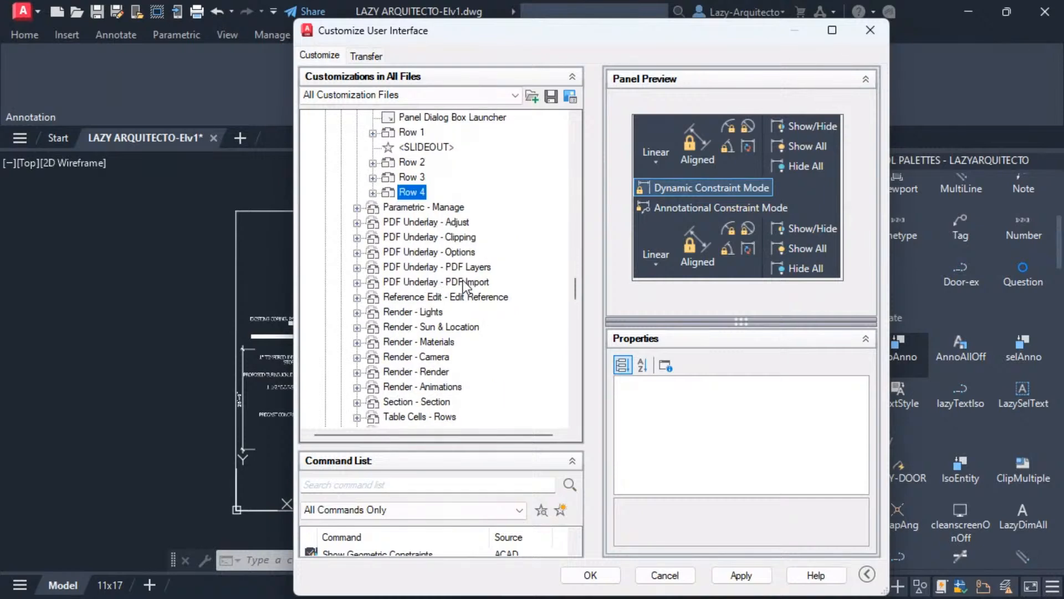
scroll(391, 244, "up", 1)
left_click(374, 238)
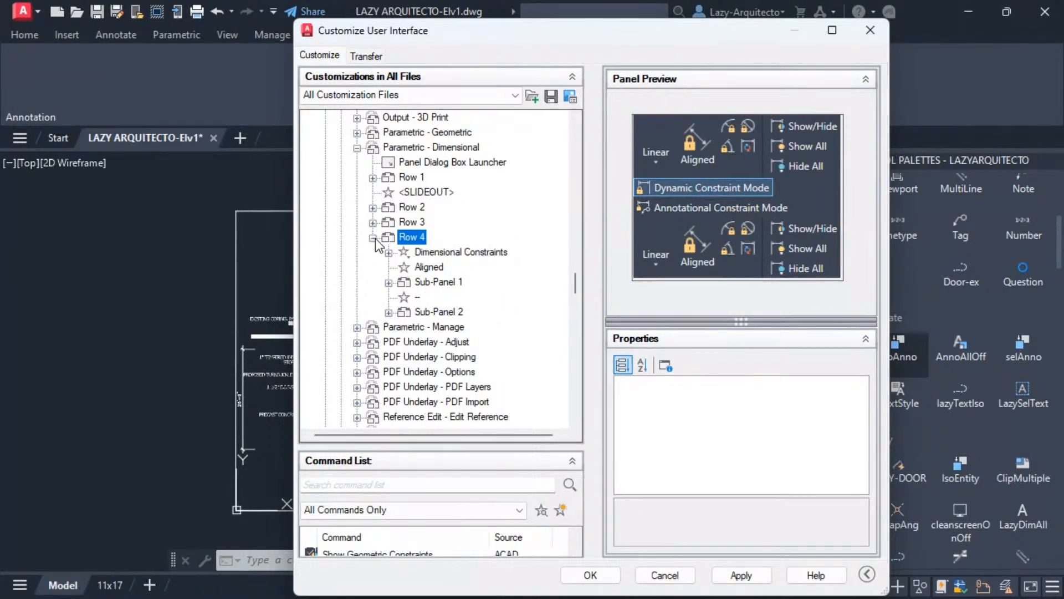
left_click(373, 237)
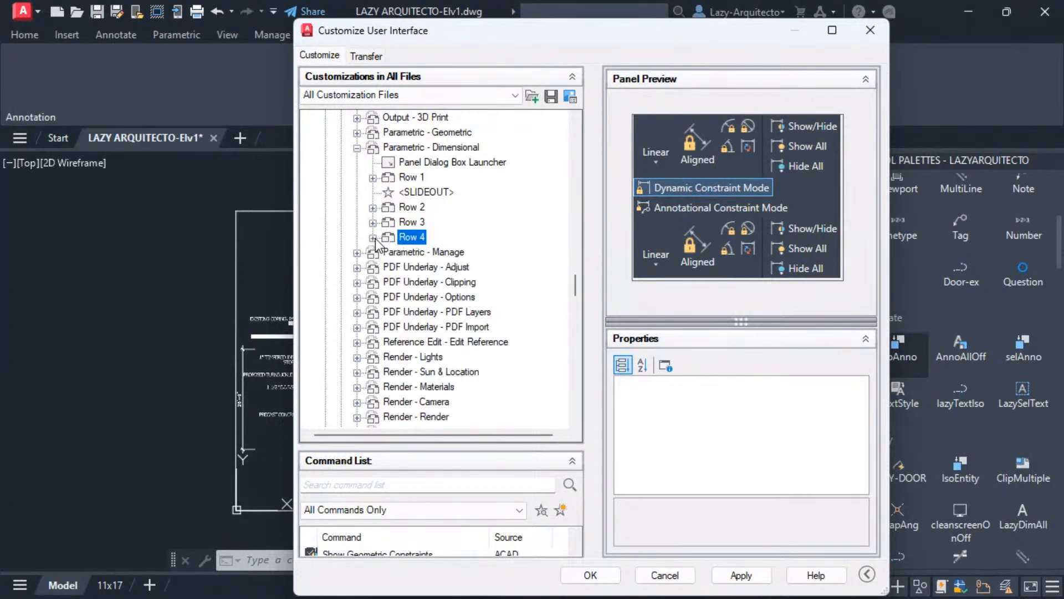
right_click(411, 239)
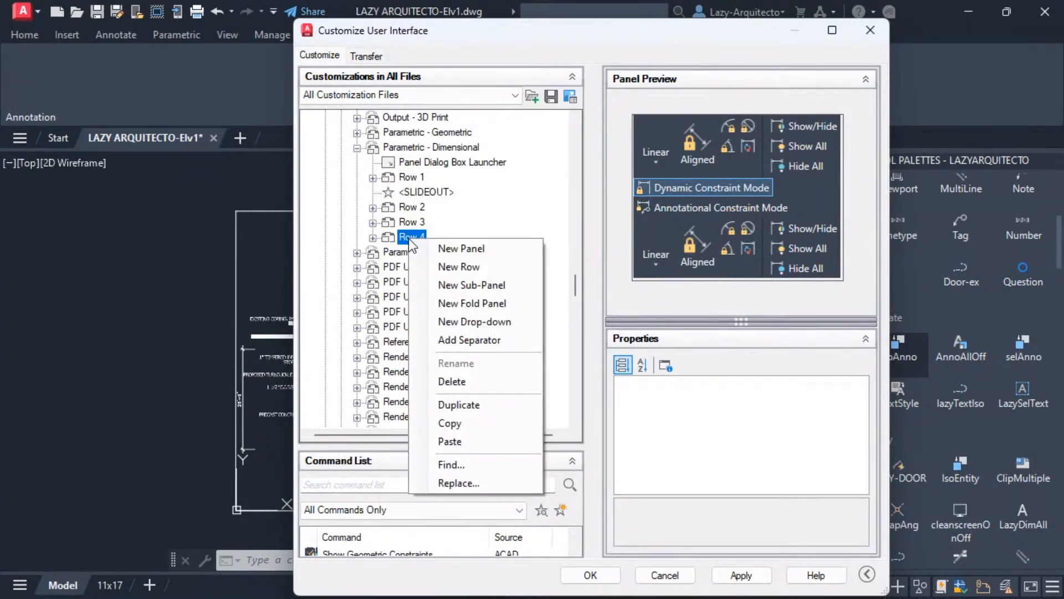
left_click(467, 381)
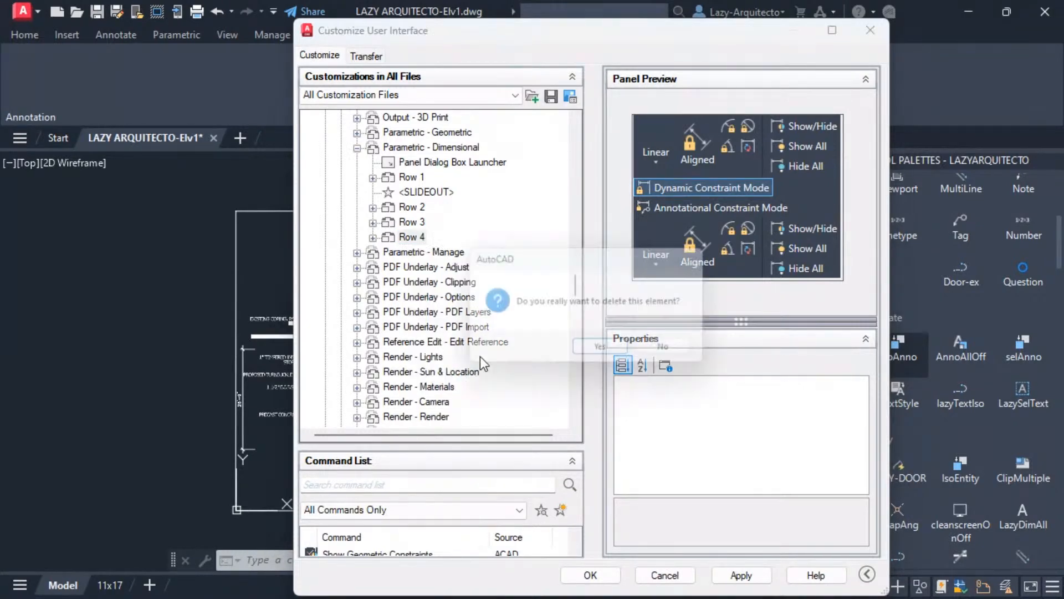
left_click(591, 351)
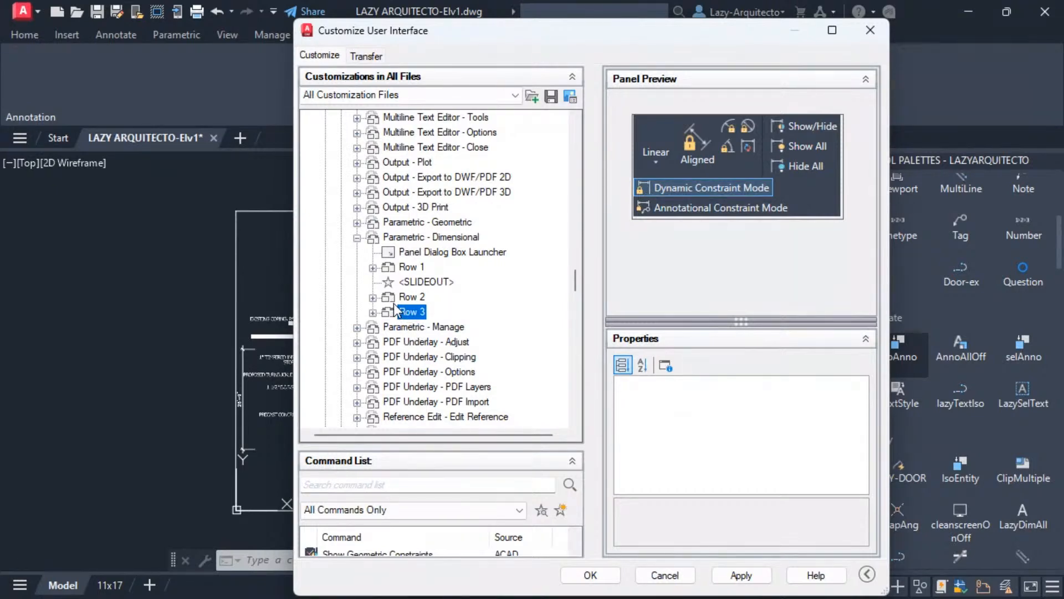
- Trace the previewed Show/Hide button to its place in Row 1's sub-panel again and collapse Row 1
left_click(415, 300)
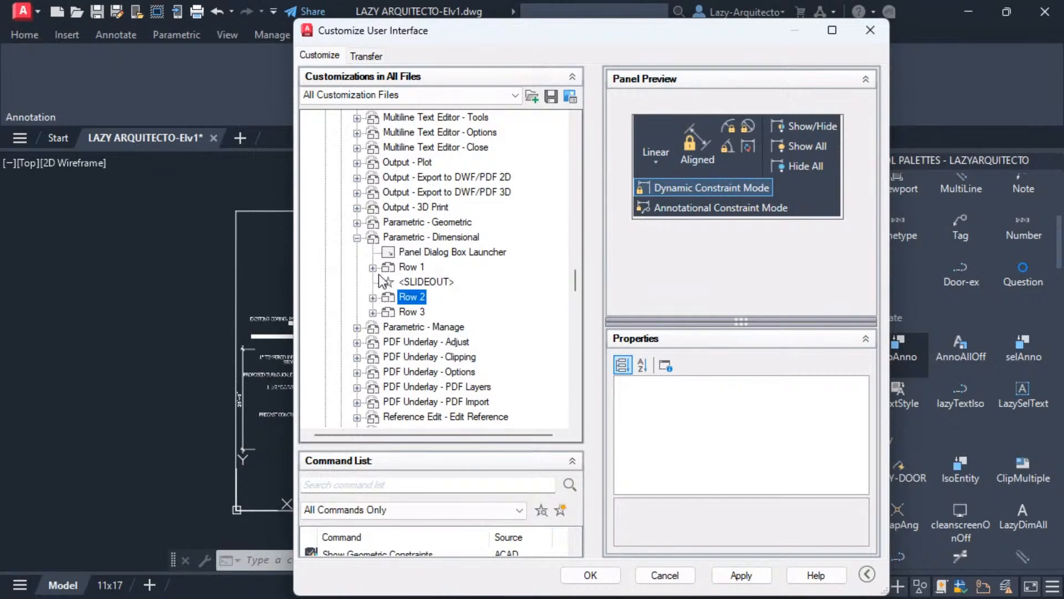
left_click(789, 126)
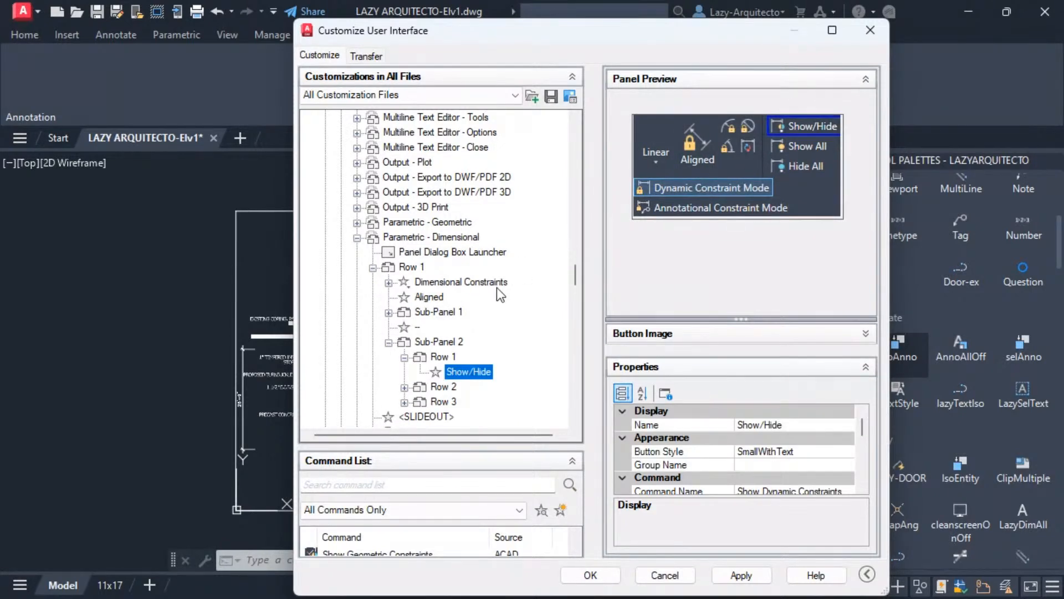
scroll(464, 327, "down", 1)
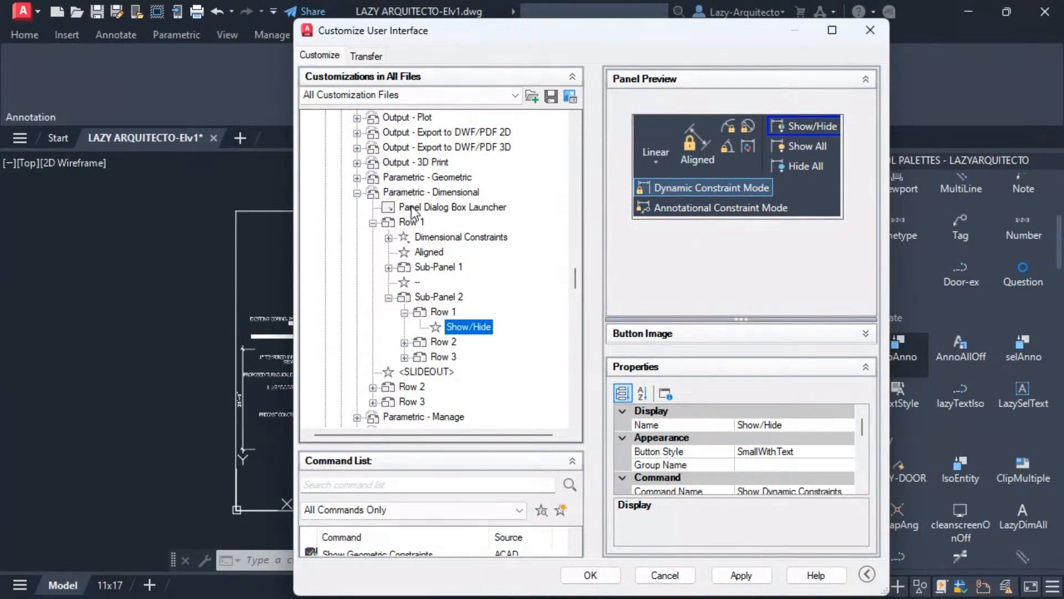
left_click(373, 222)
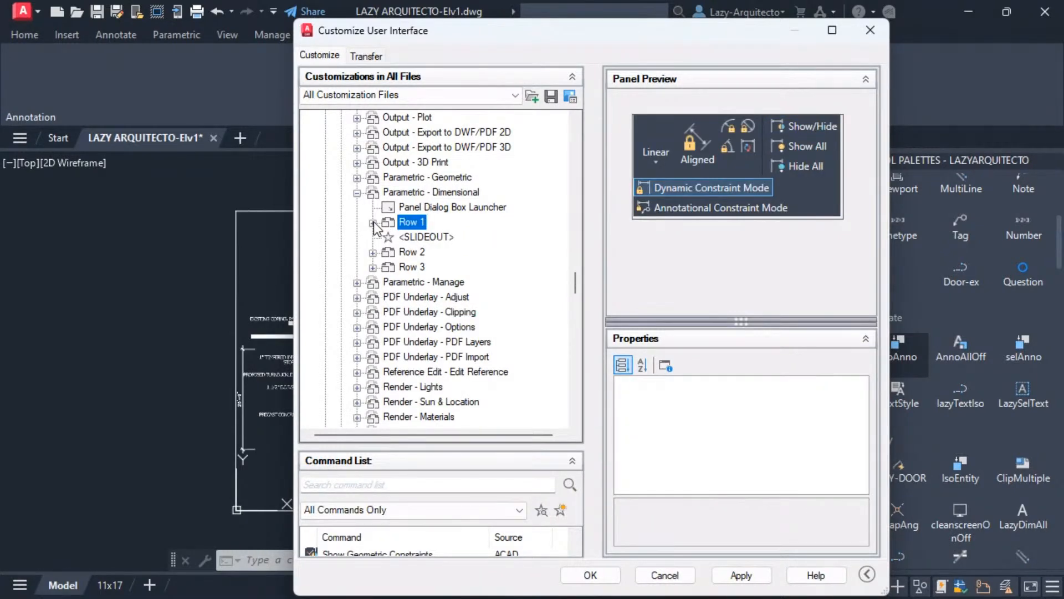
- Copy the Parametric - Dimensional panel's Panel Dialog Box Launcher and review which operations are available for it
left_click(427, 207)
right_click(427, 206)
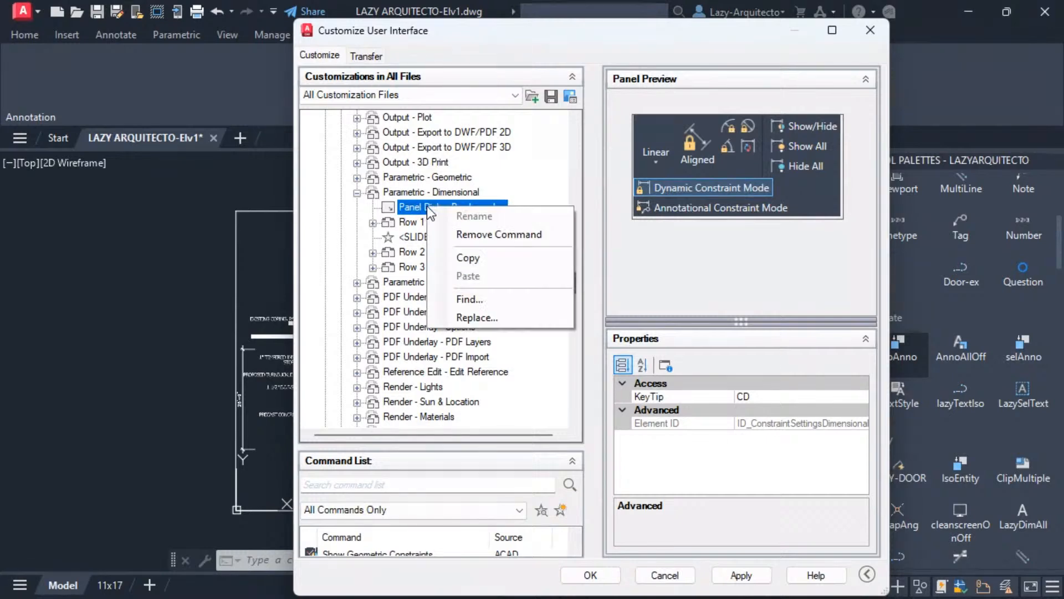
left_click(477, 261)
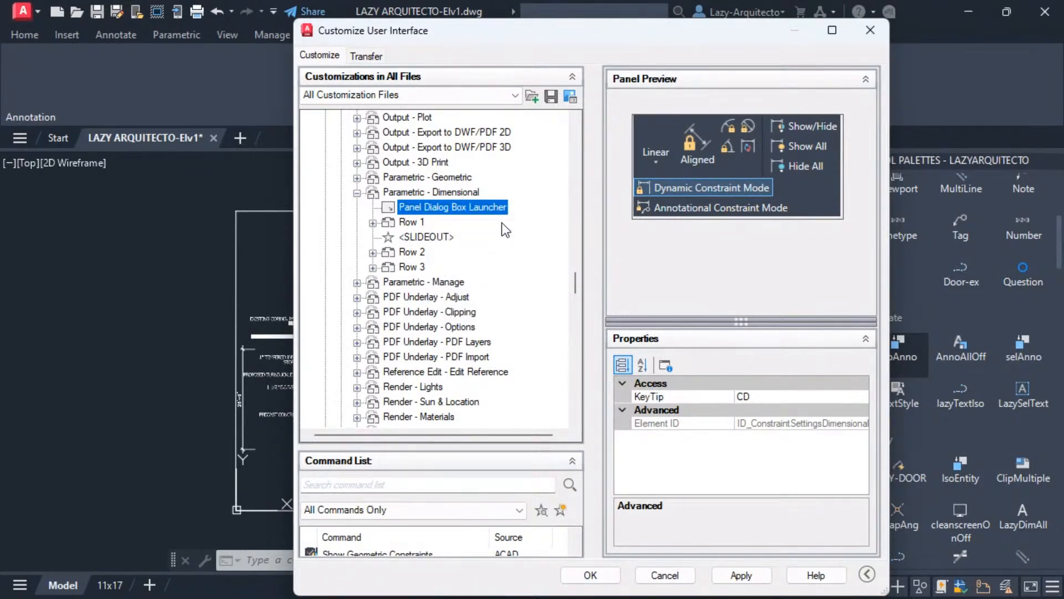
right_click(500, 208)
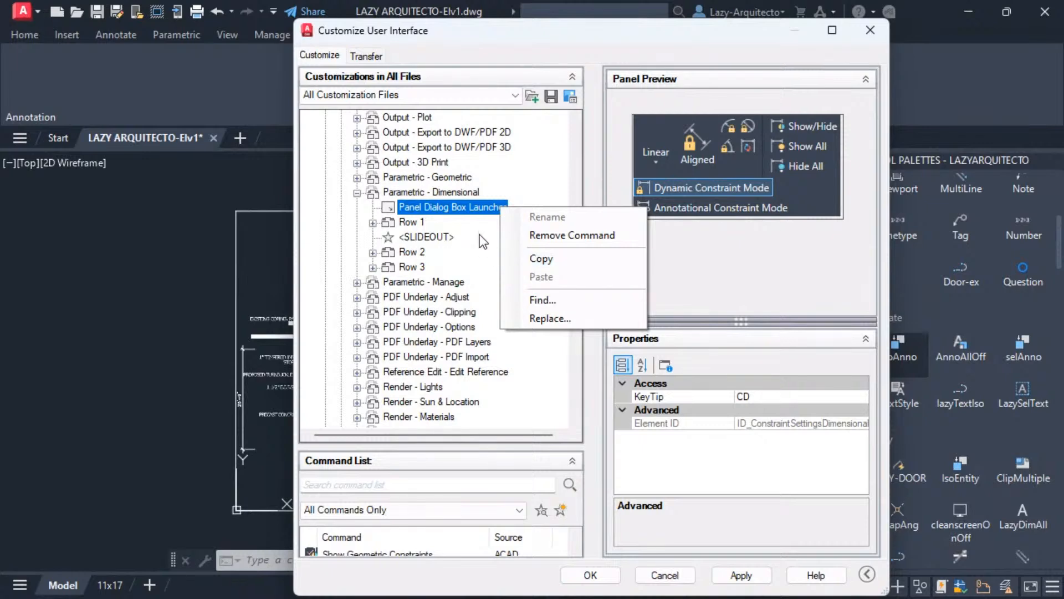
left_click(364, 205)
right_click(363, 205)
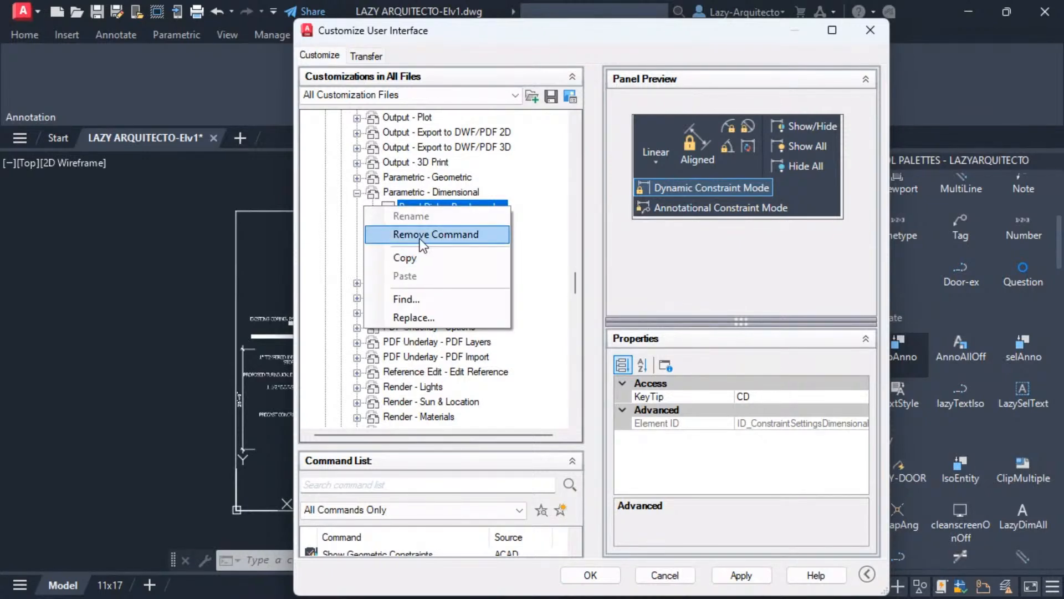
- Compare the operations offered for the Parametric - Dimensional panel and its Row 1, returning to the Panel Dialog Box Launcher
left_click(440, 192)
right_click(440, 192)
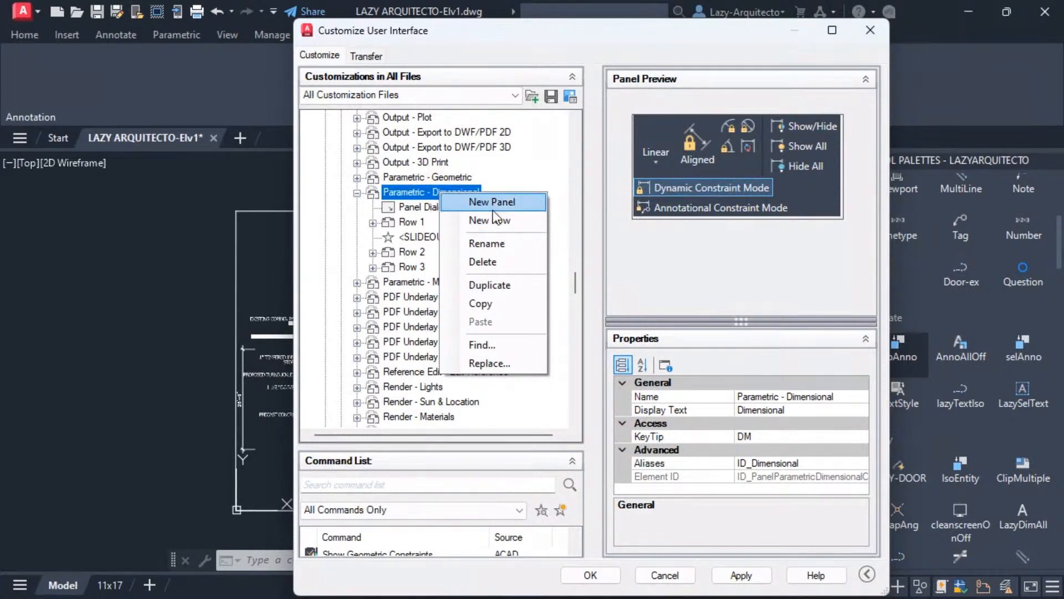
left_click(421, 208)
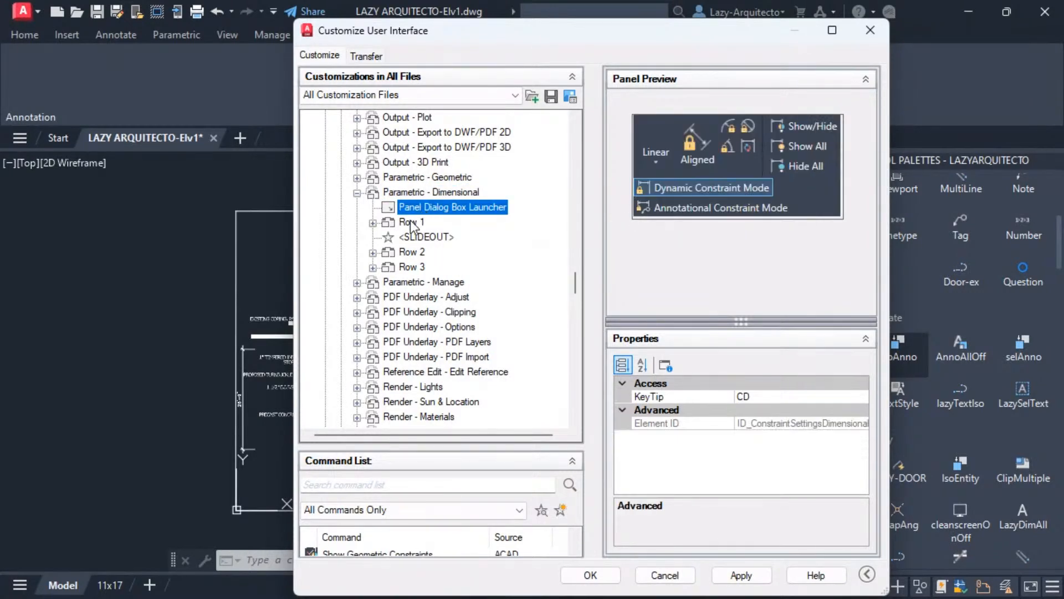
left_click(410, 223)
right_click(410, 224)
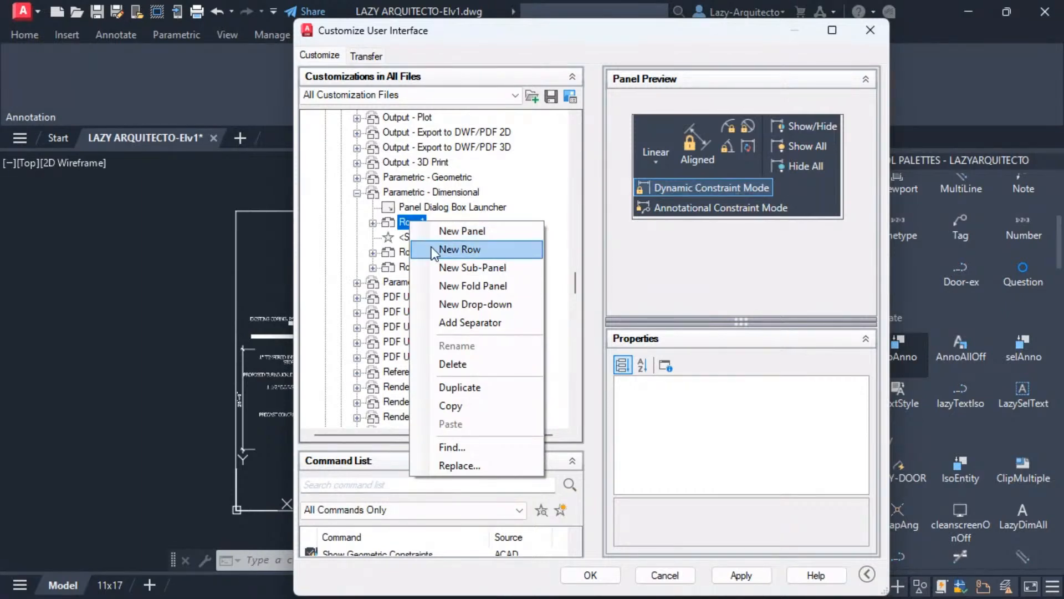
left_click(462, 208)
left_click(461, 208)
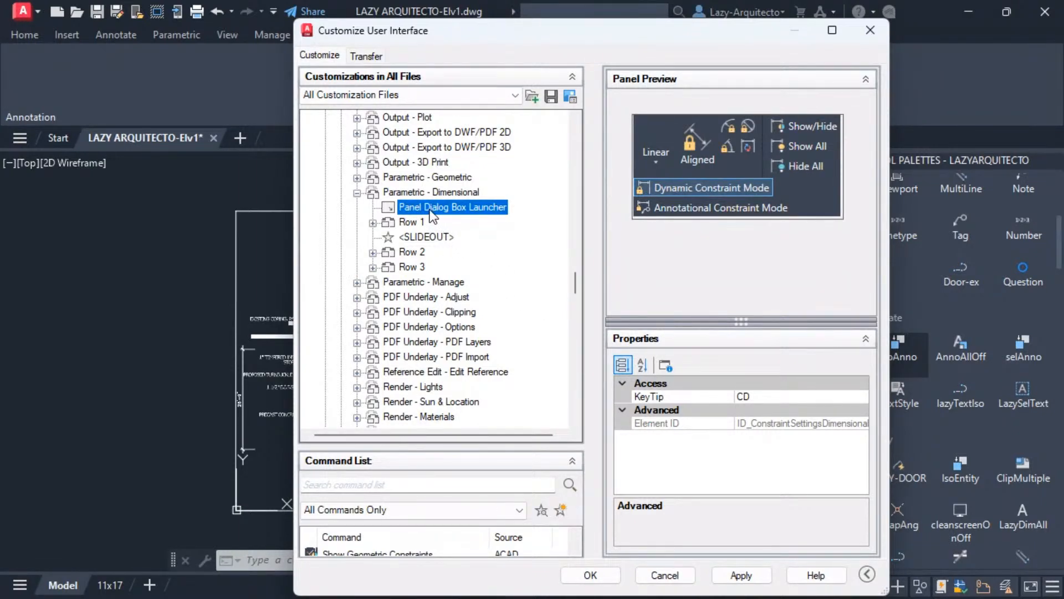
left_click(427, 192)
right_click(427, 192)
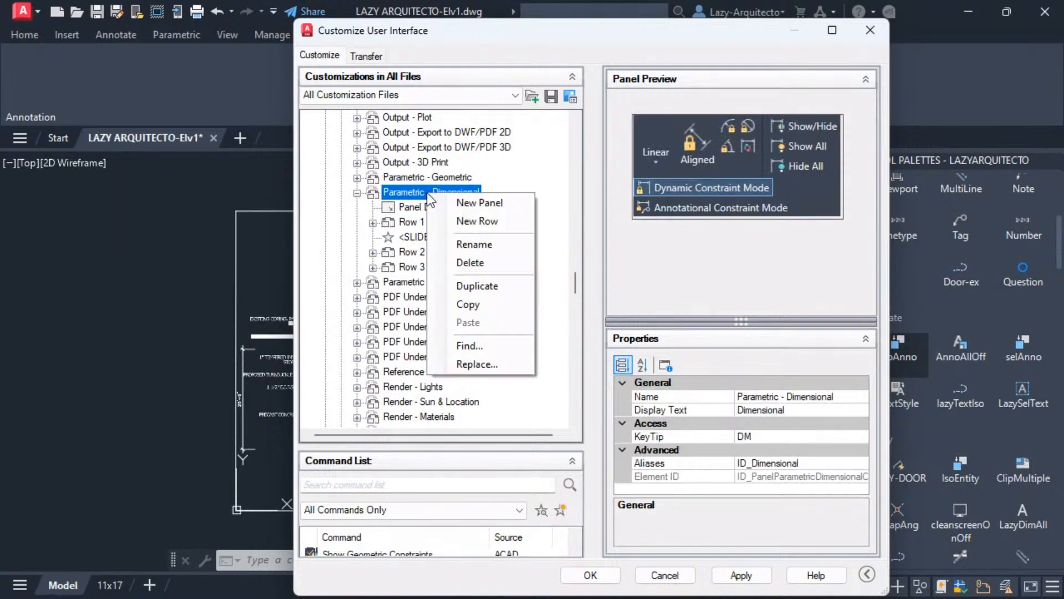
left_click(473, 210)
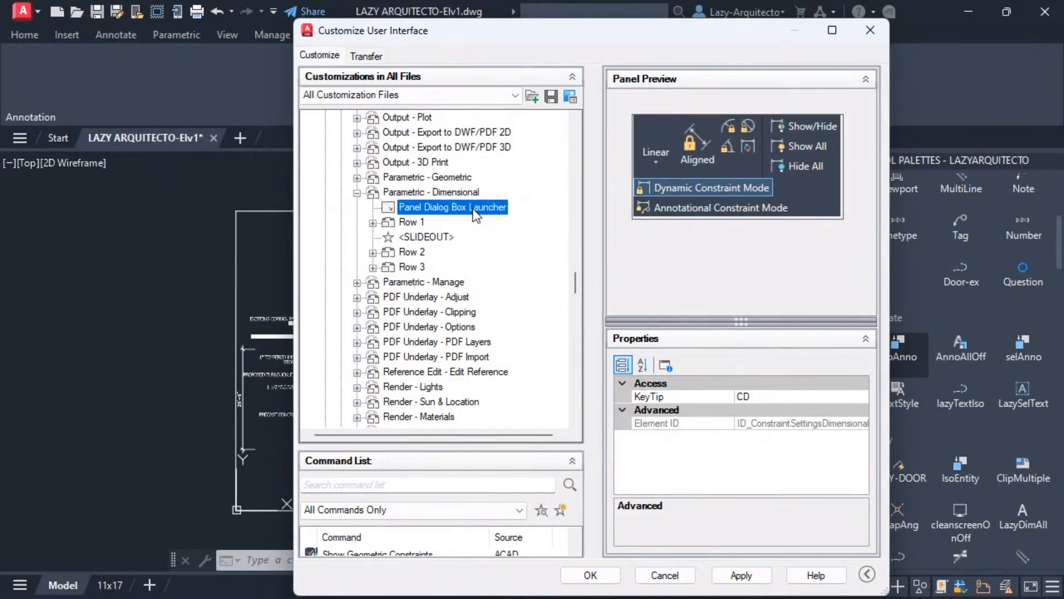
- Examine the properties of the Parametric - Dimensional panel, its launcher, Row 1 and slideout, and trace the Show/Hide button to its row
left_click(764, 397)
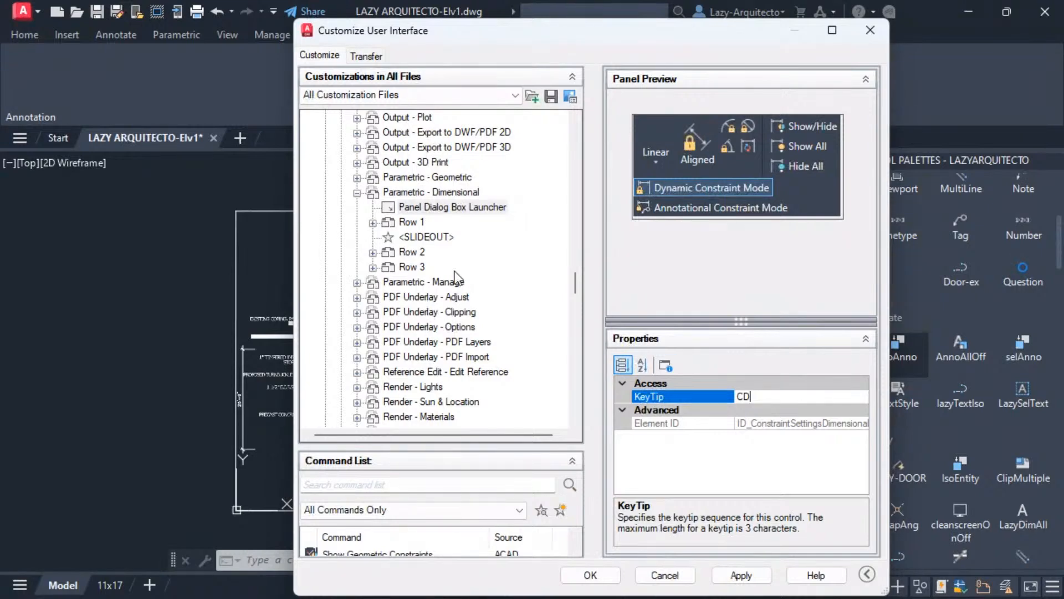
left_click(408, 192)
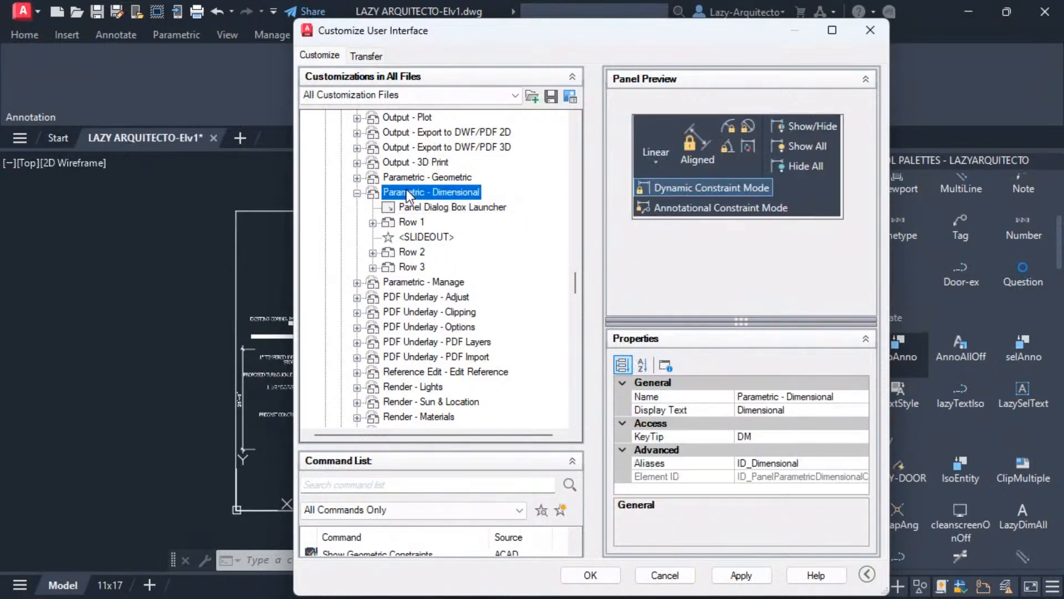
left_click(411, 221)
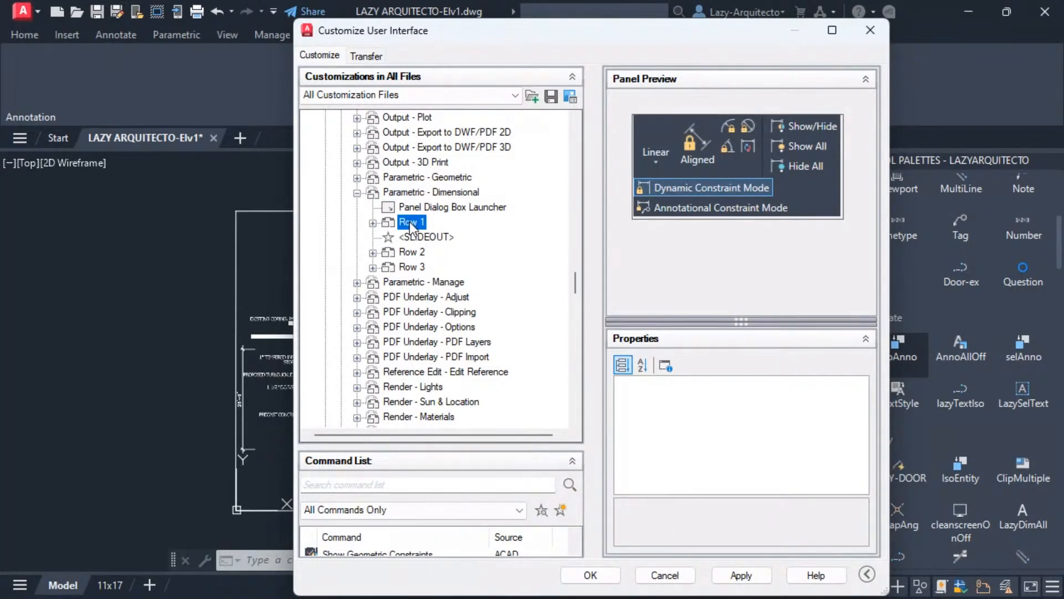
left_click(373, 223)
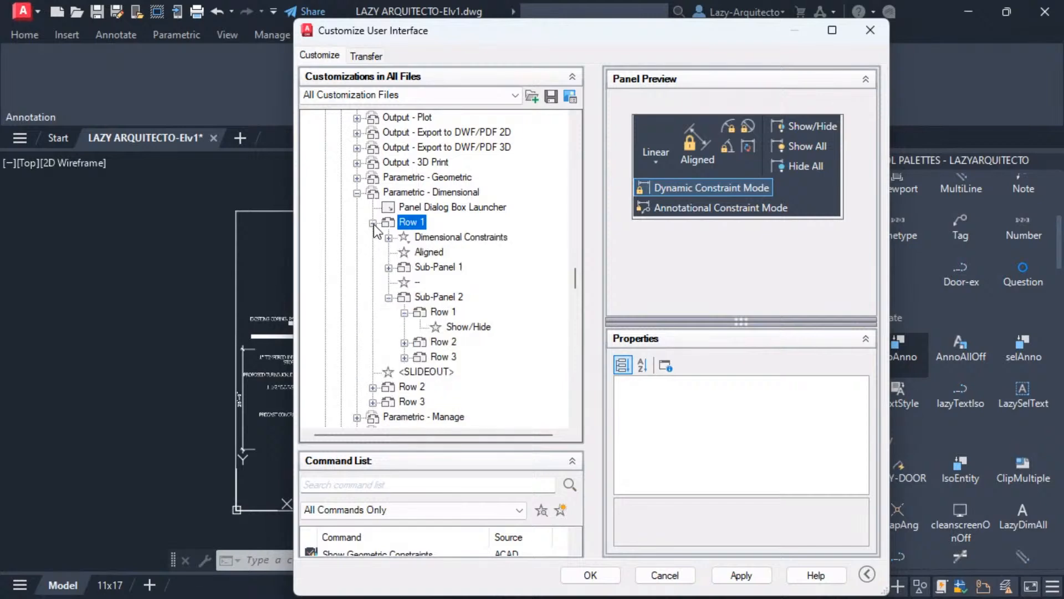
left_click(373, 222)
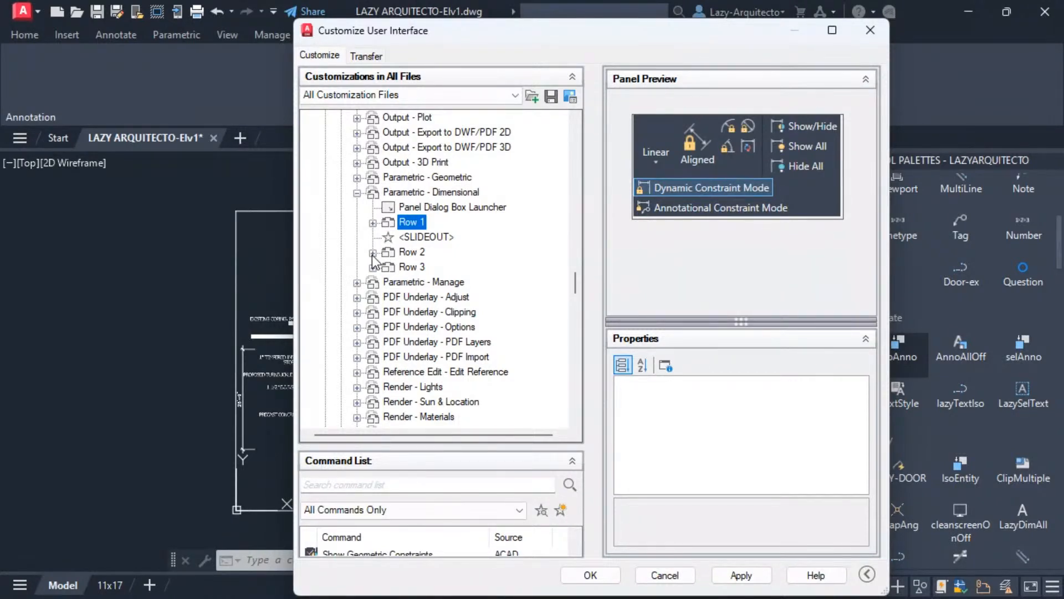
left_click(417, 238)
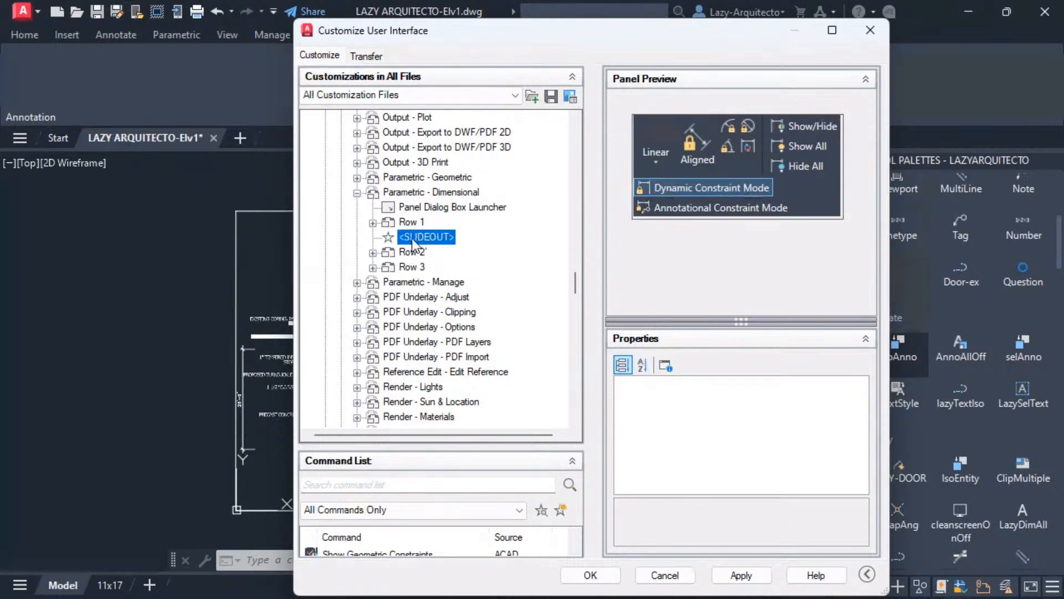
left_click(800, 127)
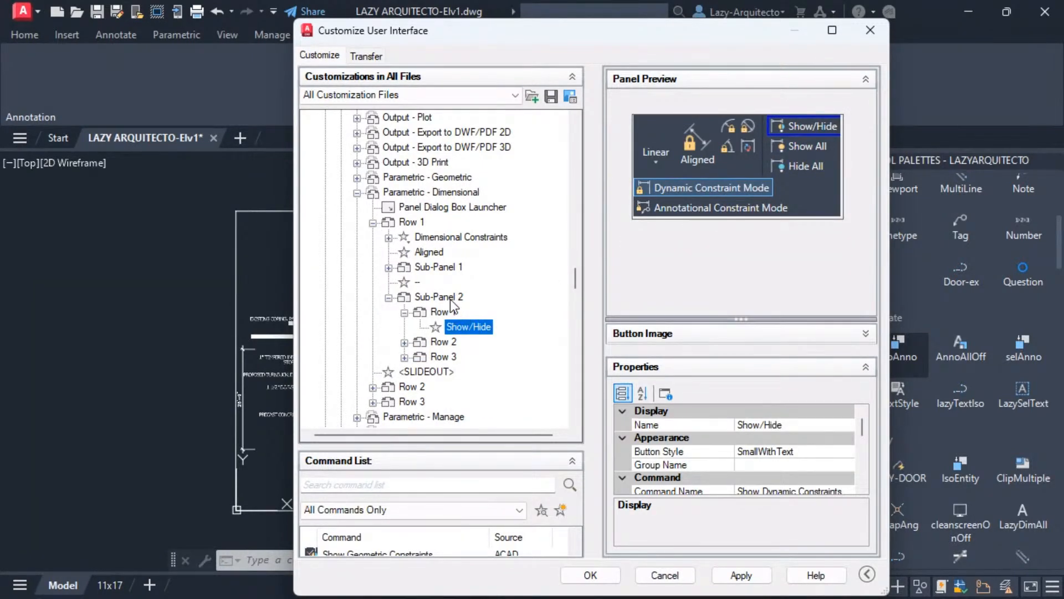
- Copy the Parametric - Dimensional panel's Panel Dialog Box Launcher and check whether the Annotation panel under the Lazy Arquitecto tab accepts a paste
right_click(418, 211)
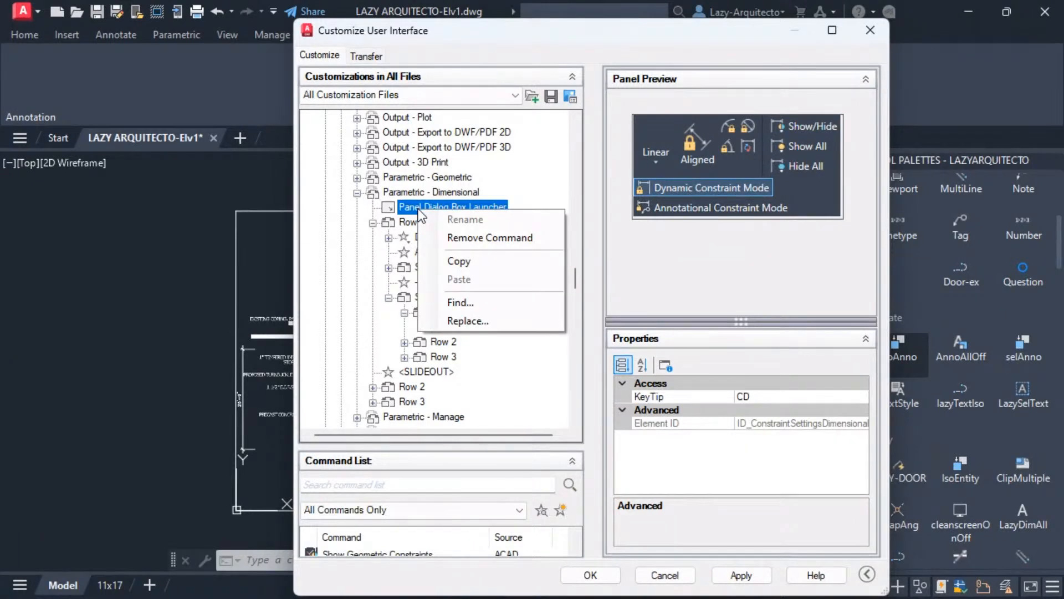
left_click(459, 261)
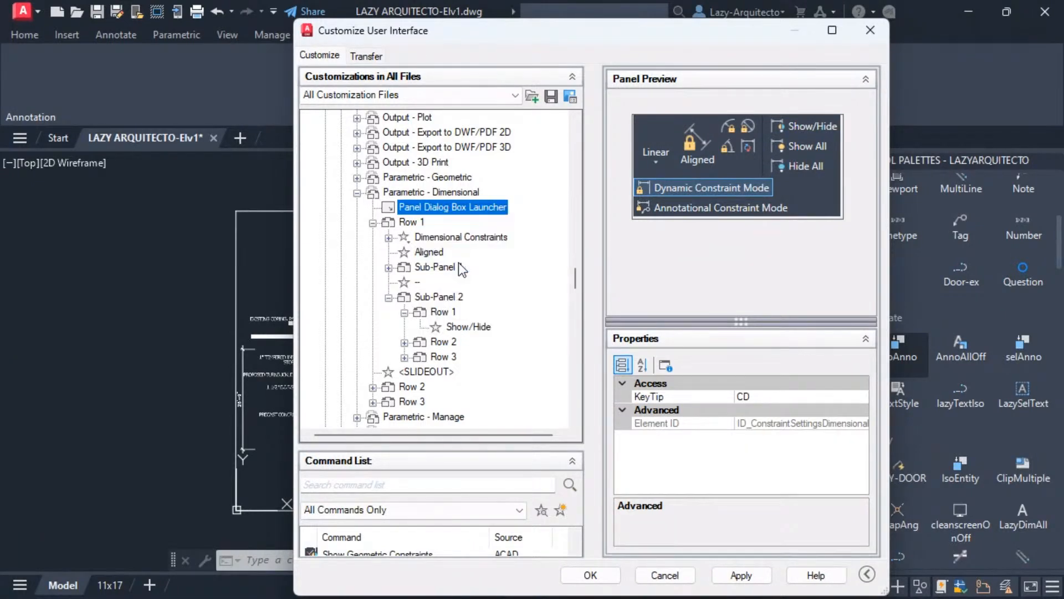
right_click(453, 208)
left_click(453, 208)
mouse_move(575, 280)
left_mouse_down()
mouse_move(570, 177)
mouse_move(580, 191)
left_mouse_up()
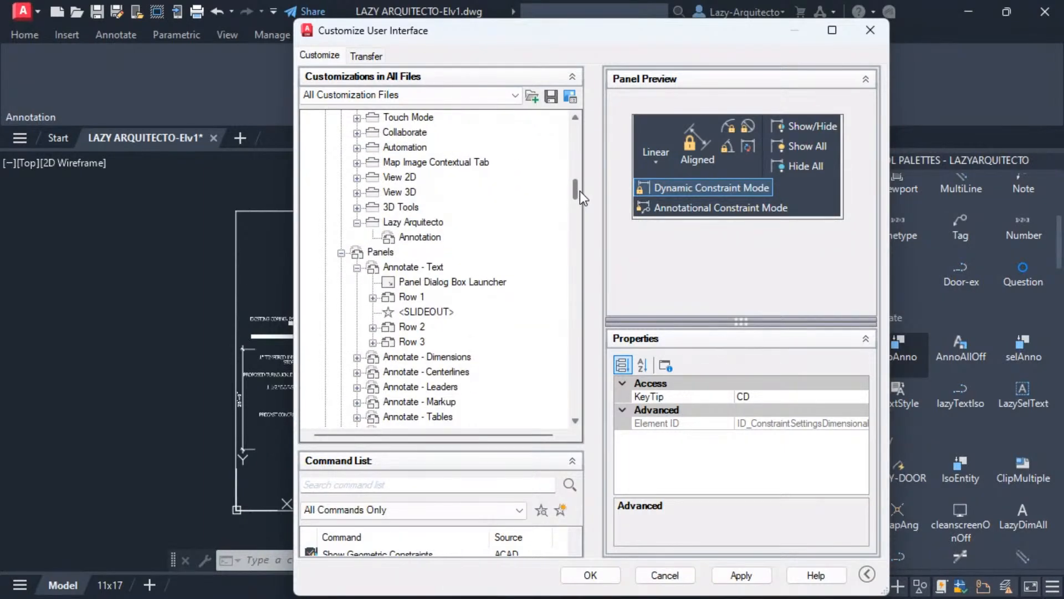
right_click(421, 238)
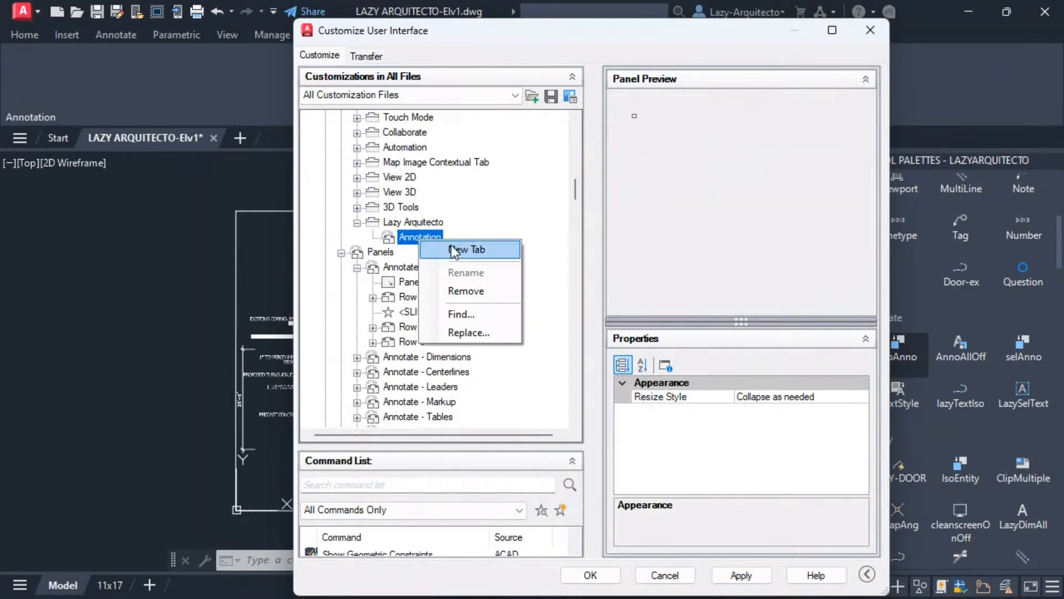
- Review the operations offered for the Lazy Arquitecto tab and copy the tab
left_click(426, 222)
right_click(427, 222)
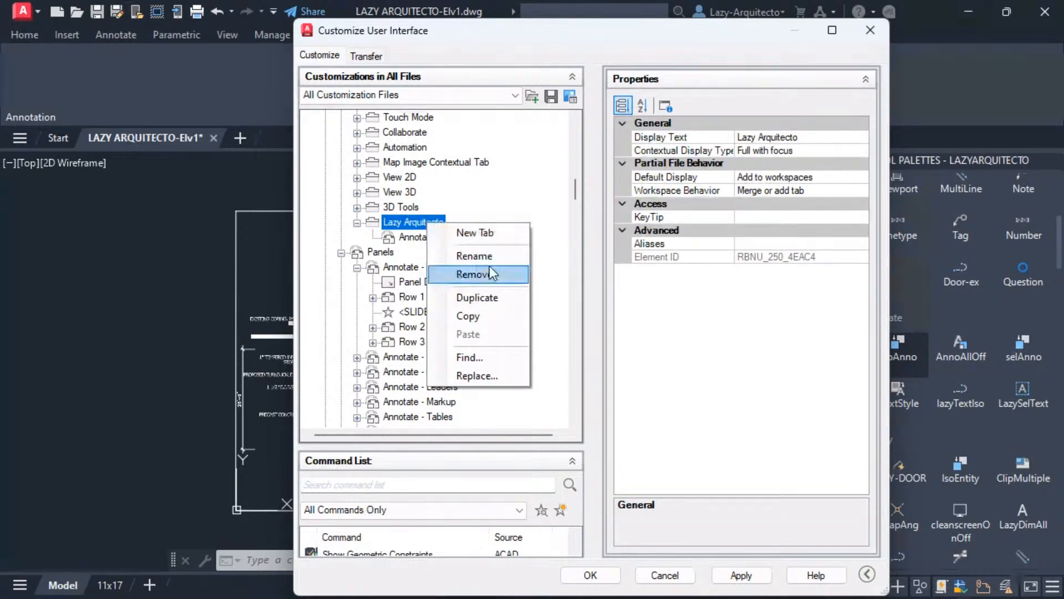
left_click(475, 316)
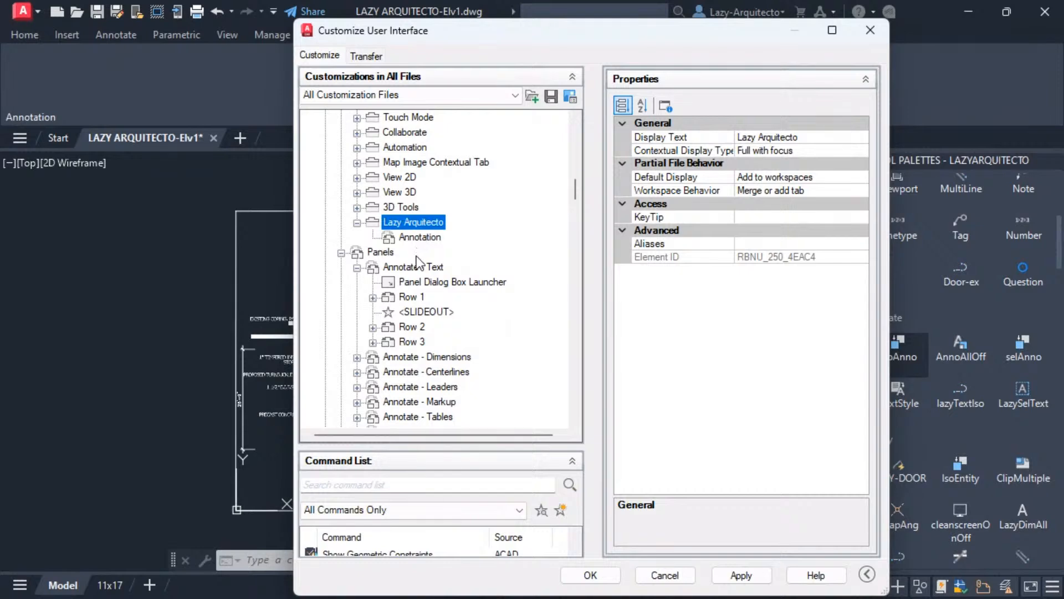
- Examine the Annotate - Text panel's launcher operations, the Ribbon Panels information, and the panel's rows and slideout
left_click(411, 284)
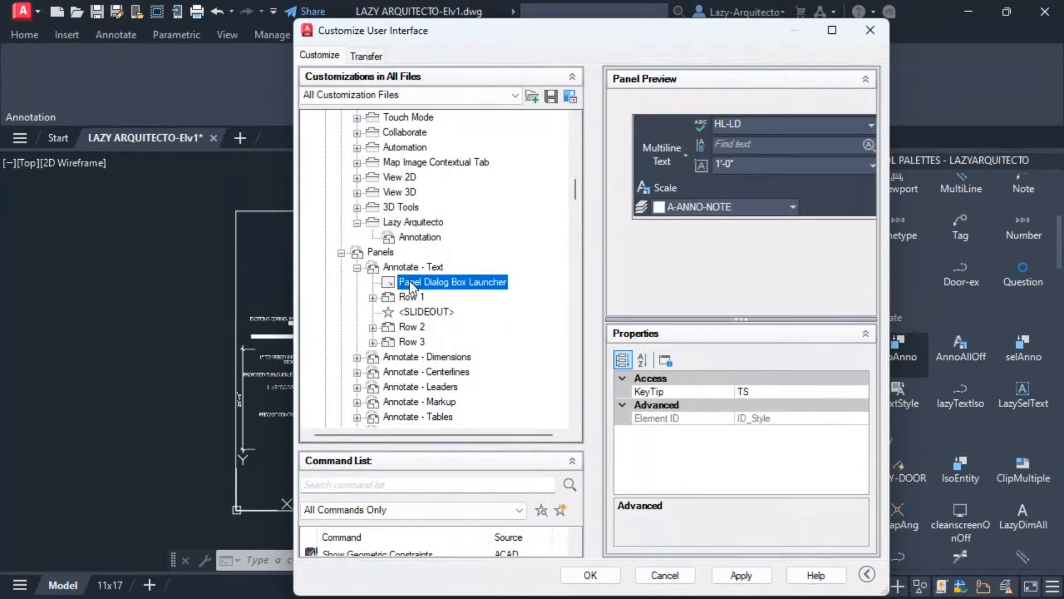
right_click(411, 284)
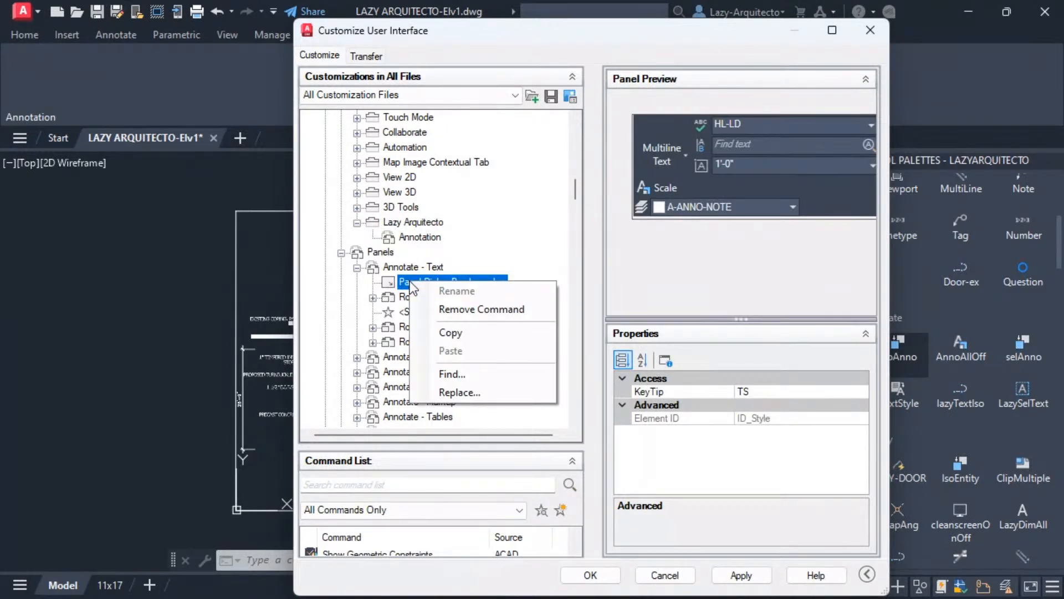
key("Escape")
left_click(380, 252)
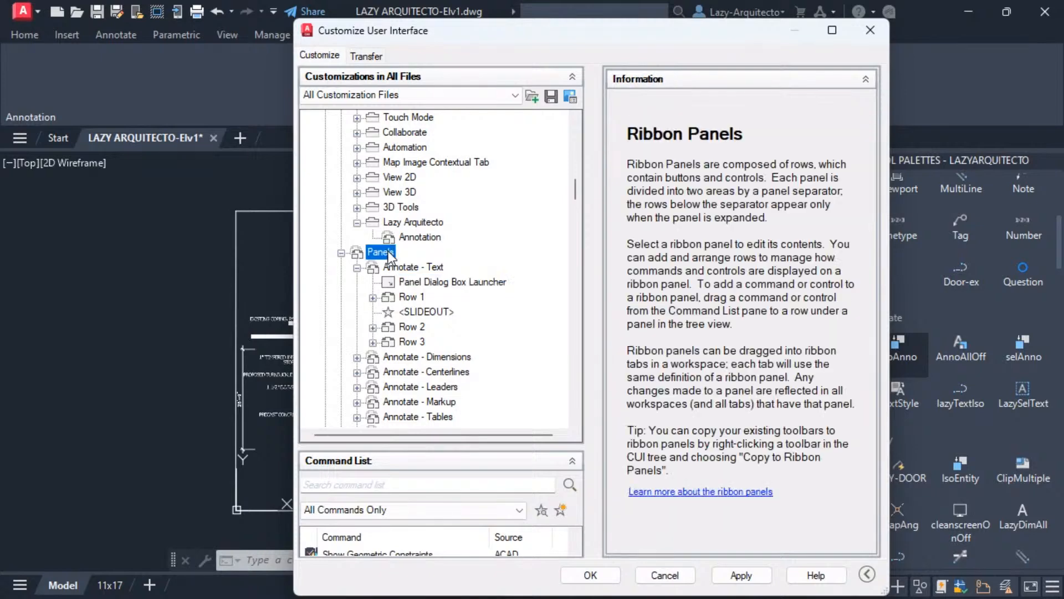
left_click(414, 269)
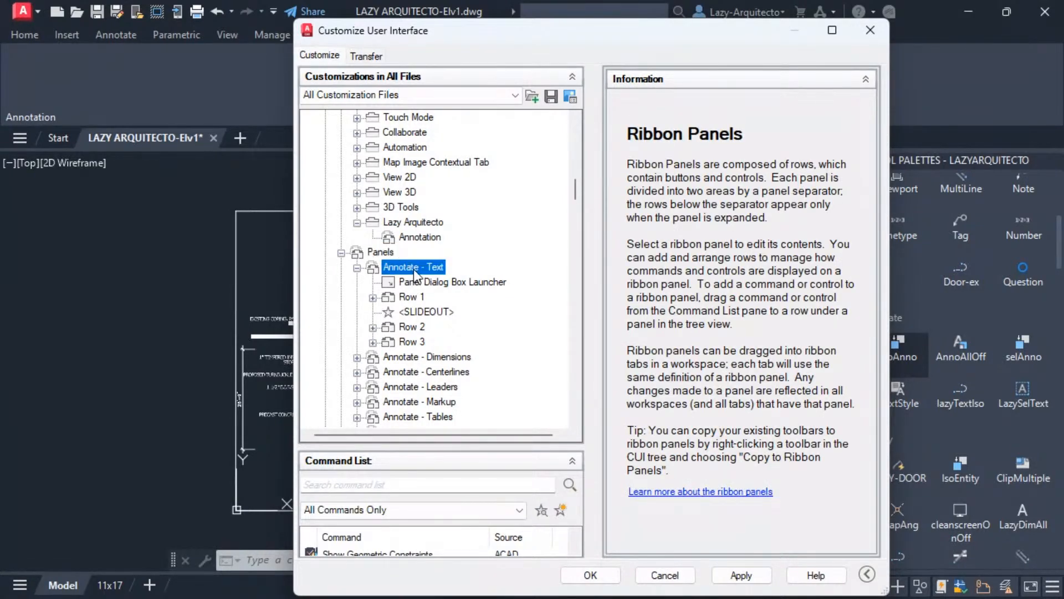
left_click(414, 283)
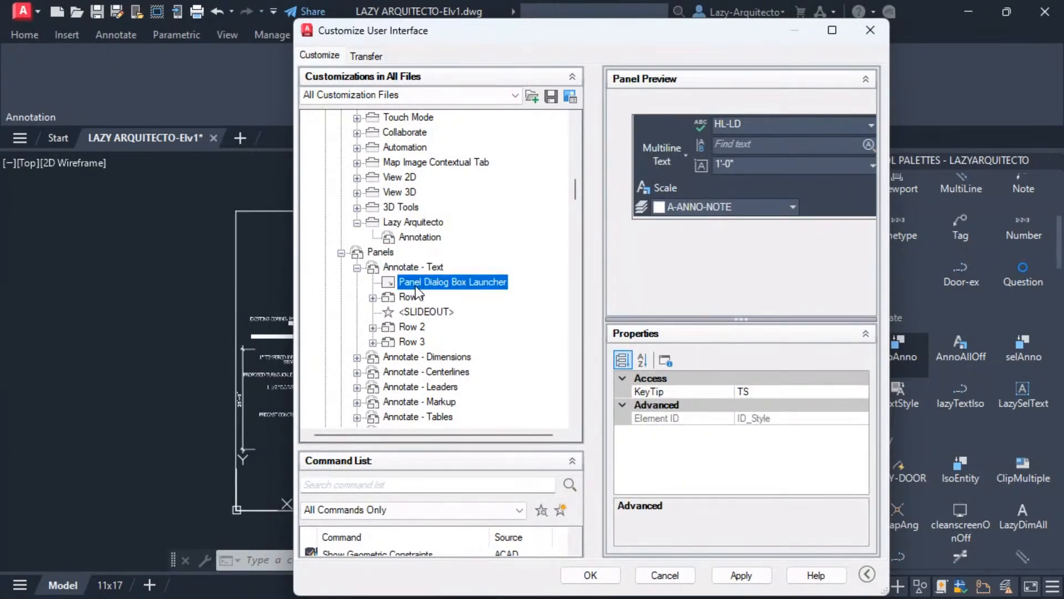
left_click(417, 298)
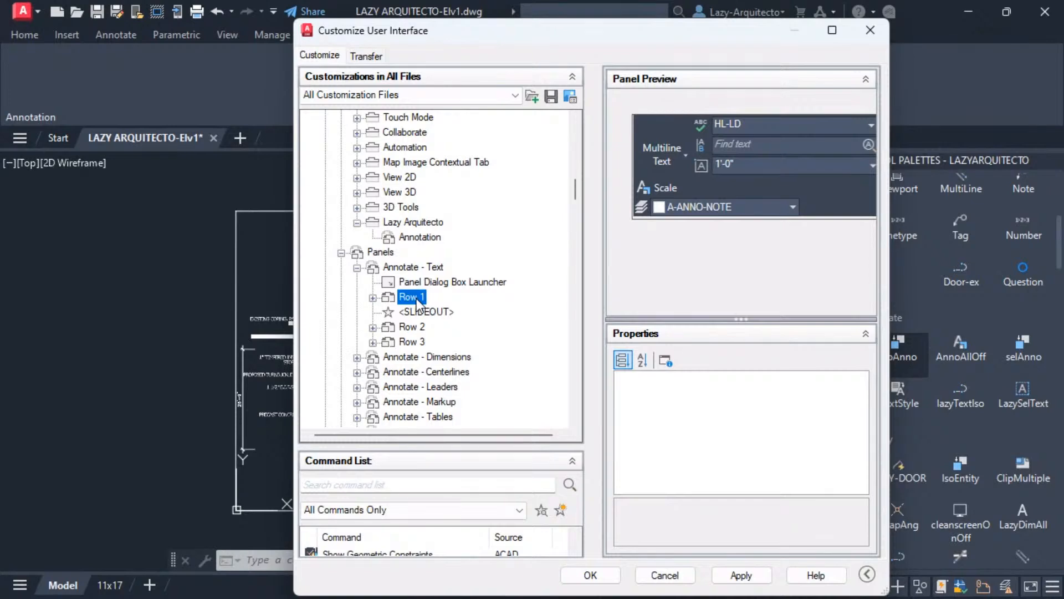
left_click(417, 310)
left_click(417, 328)
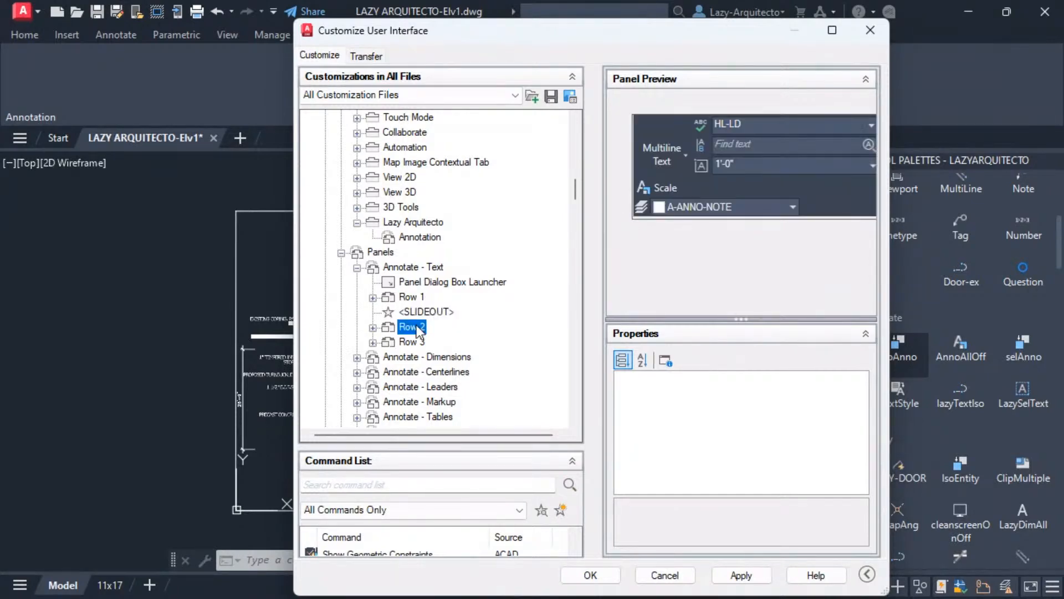
- Review the operations offered for the Annotate - Text panel, leaving its name as it is
left_click(408, 267)
right_click(408, 267)
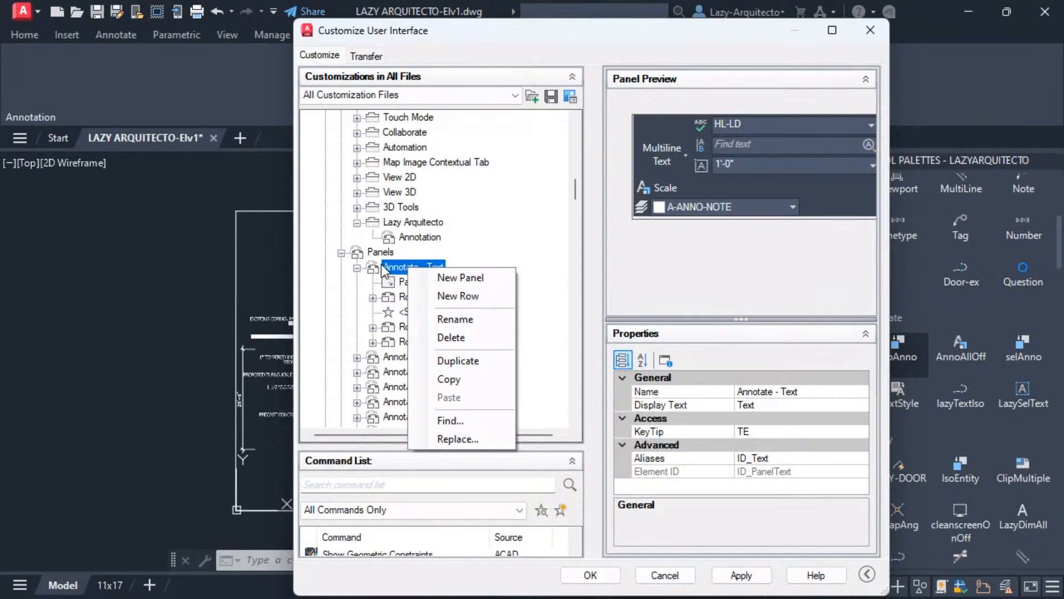
left_click(390, 267)
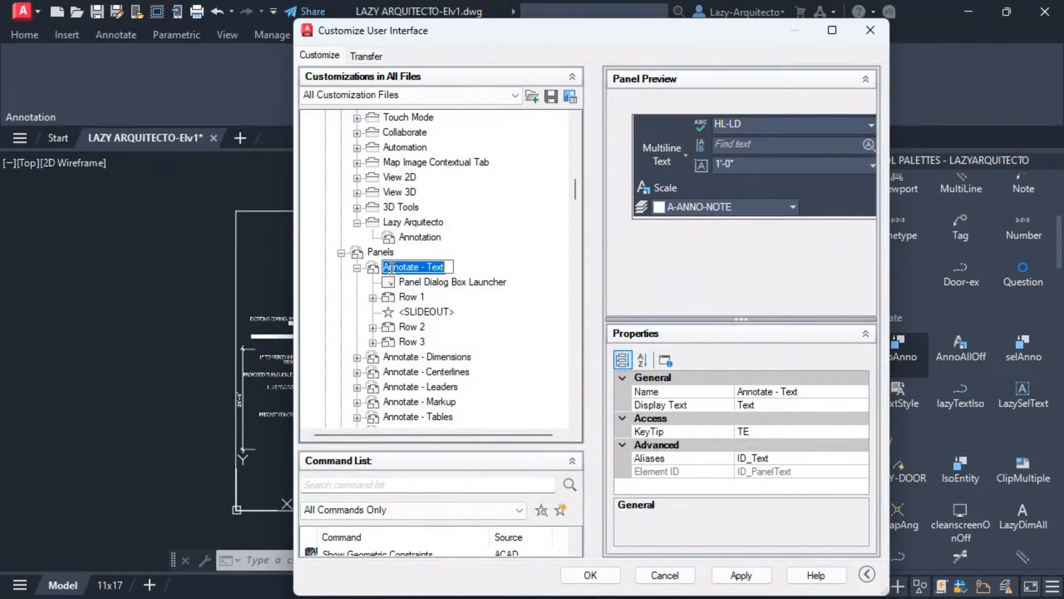
- Copy the Annotate - Text panel's Panel Dialog Box Launcher and check for a paste option on the Annotation panel and Lazy Arquitecto tab
left_click(409, 283)
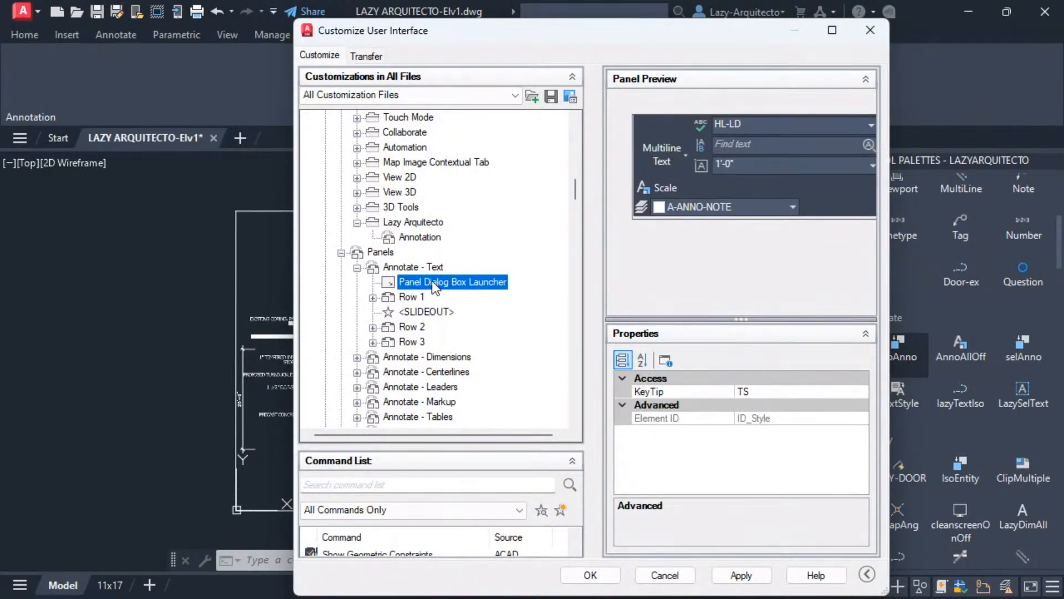
right_click(432, 284)
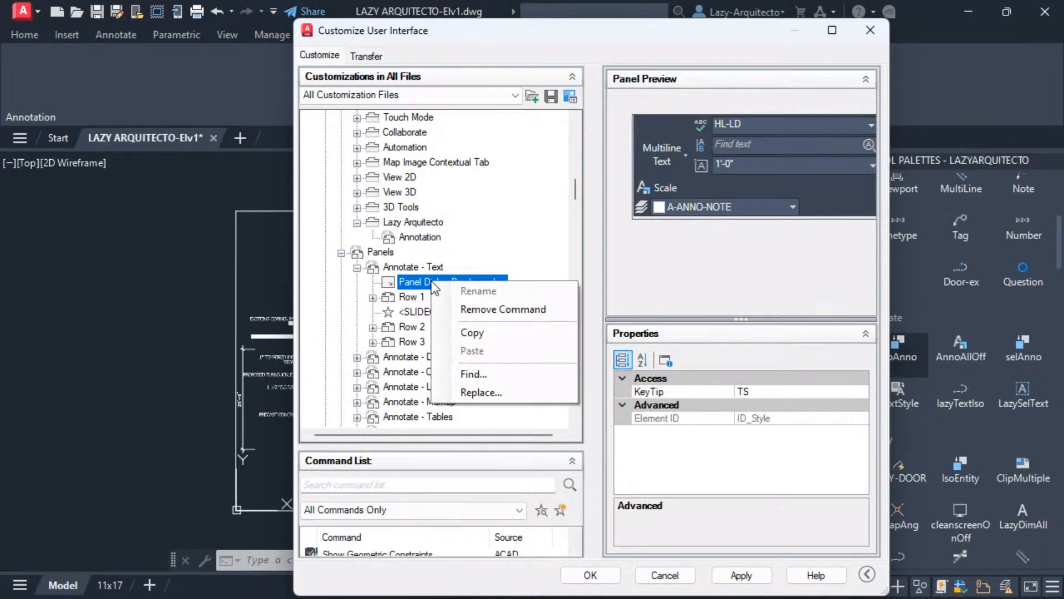
left_click(487, 334)
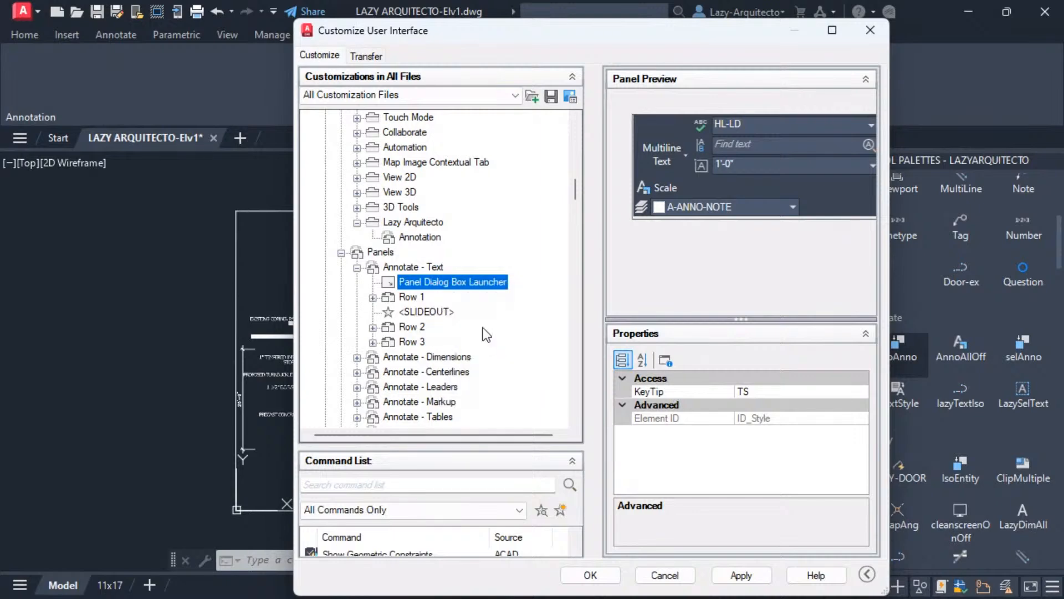
right_click(420, 237)
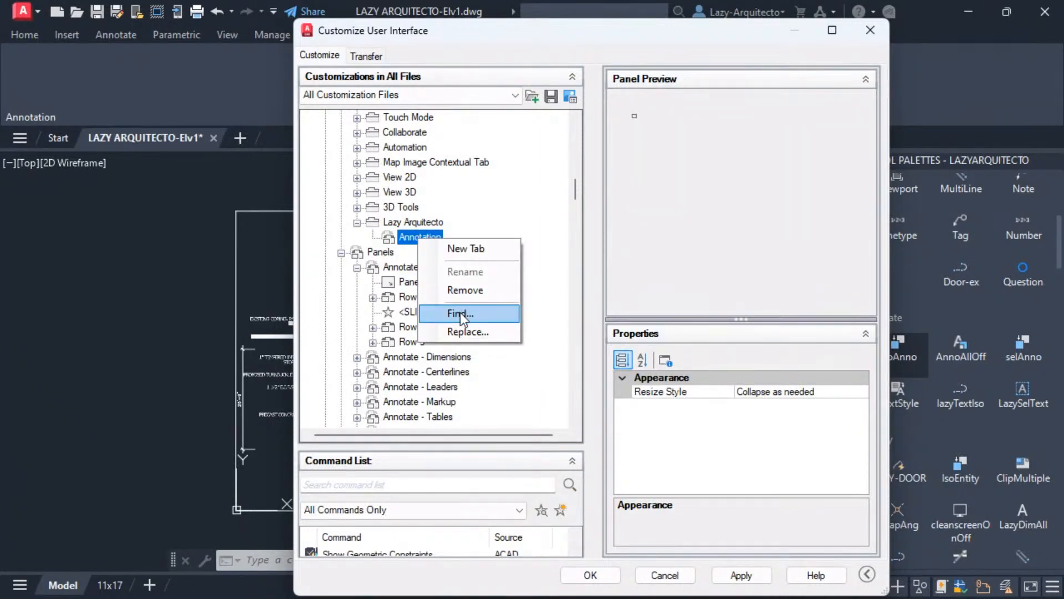
left_click(442, 229)
right_click(435, 222)
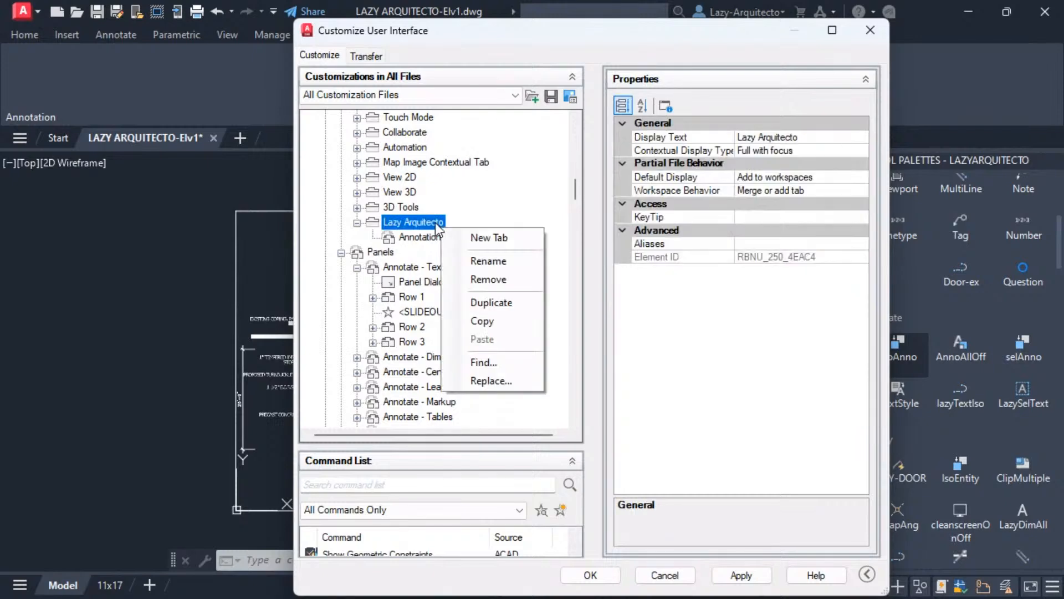
left_click(416, 284)
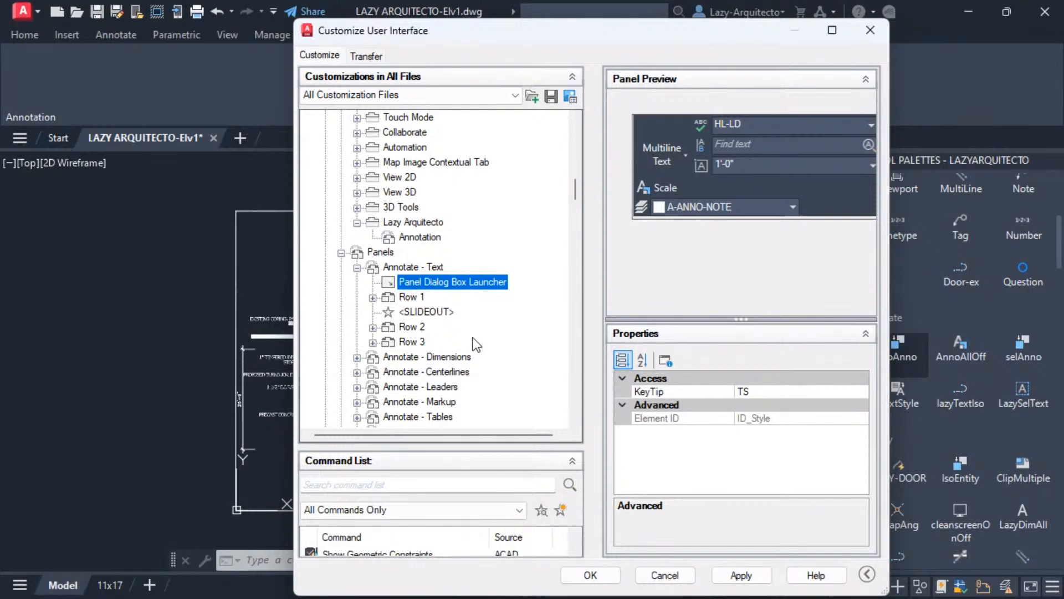
- Discard the pending interface customizations, reopen the Customize User Interface editor with CUI, and expand the list of ribbon panels
left_click(665, 575)
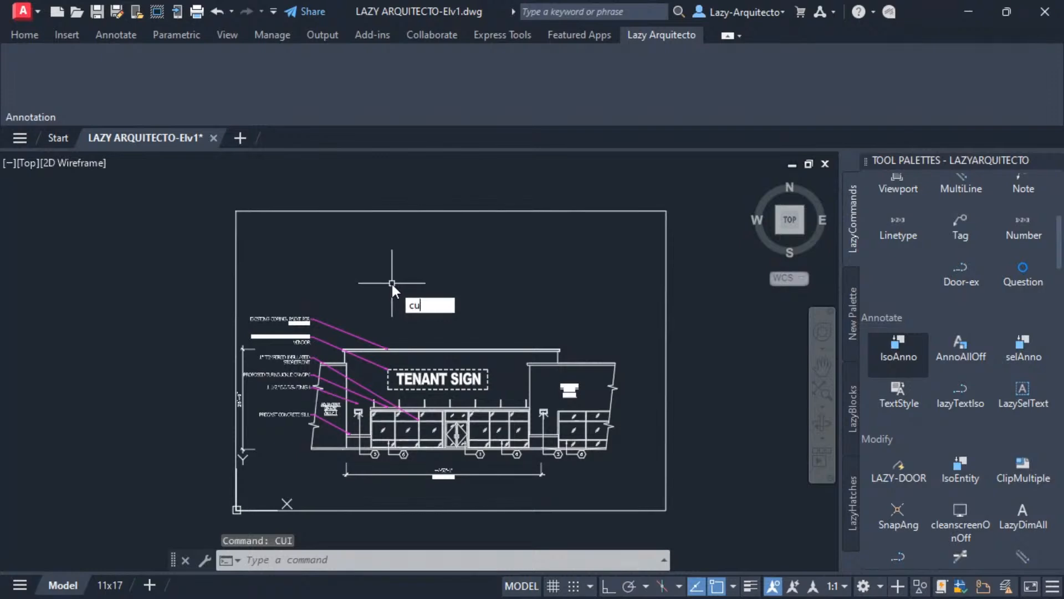
key("Return")
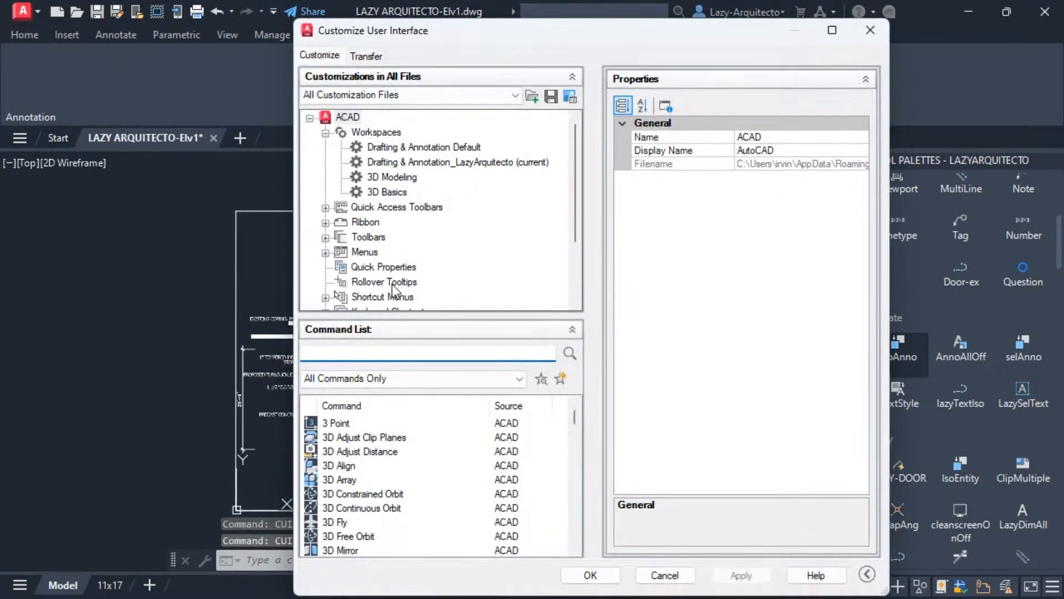
left_click(326, 222)
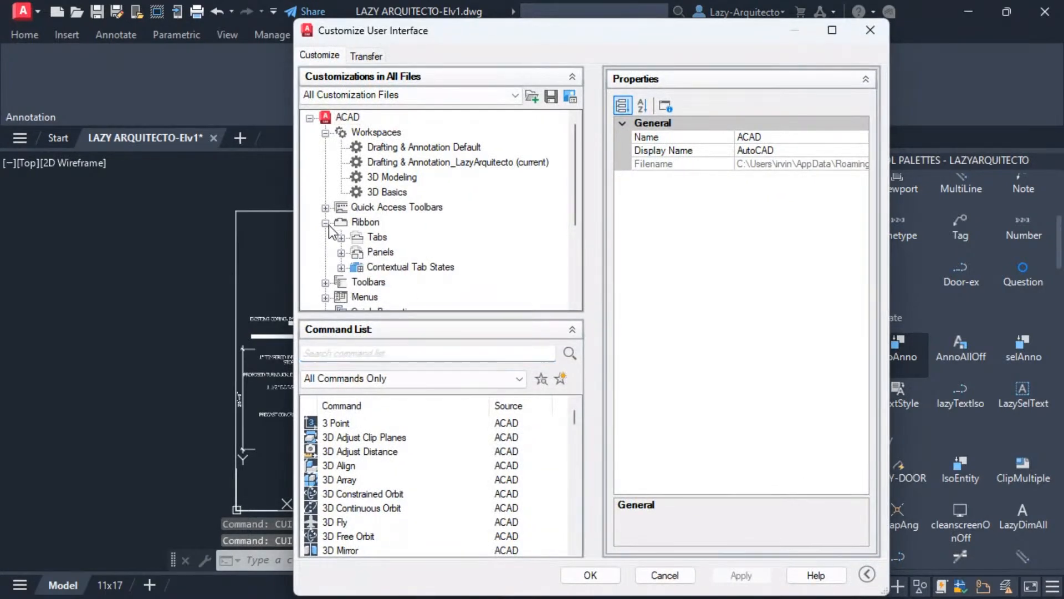
left_click(342, 252)
- Browse the list of ribbon panels for an existing panel to study and reuse
scroll(394, 198, "up", 2)
scroll(444, 206, "down", 8)
scroll(478, 210, "down", 20)
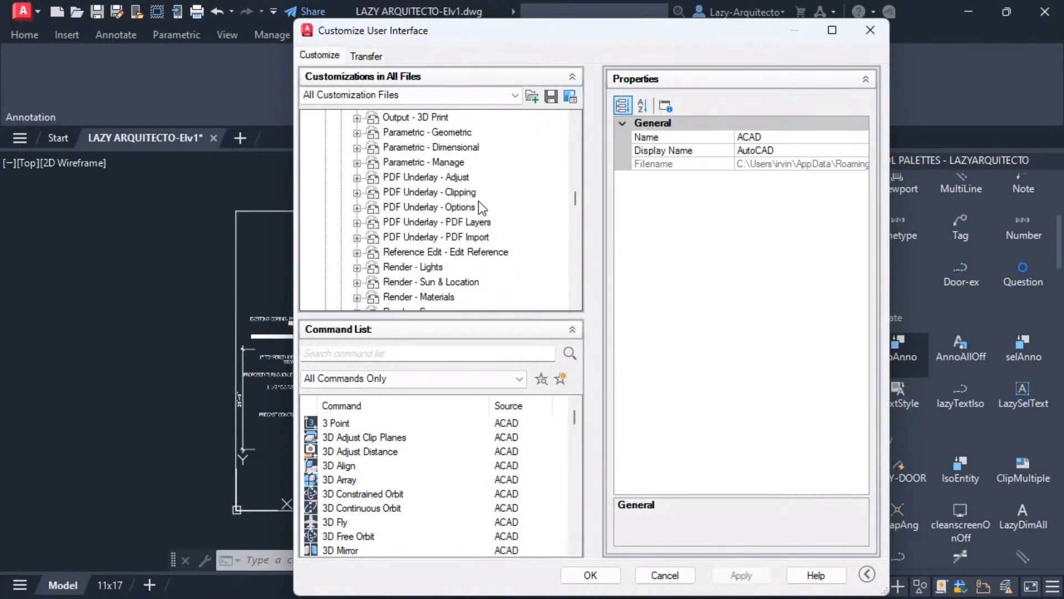
scroll(481, 207, "down", 18)
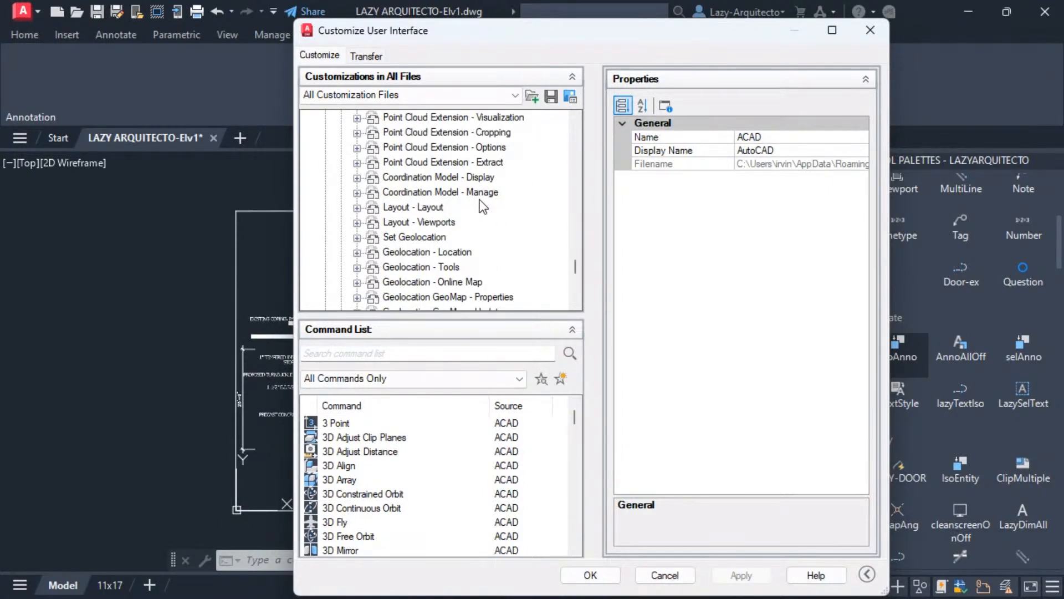
scroll(467, 221, "down", 10)
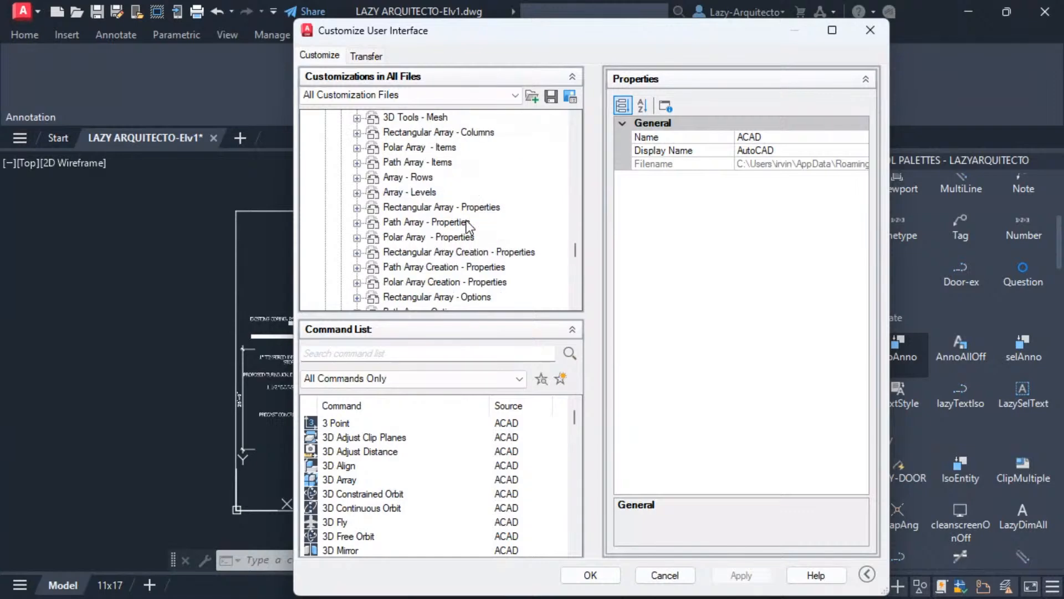
left_click_drag(372, 33, 425, 79)
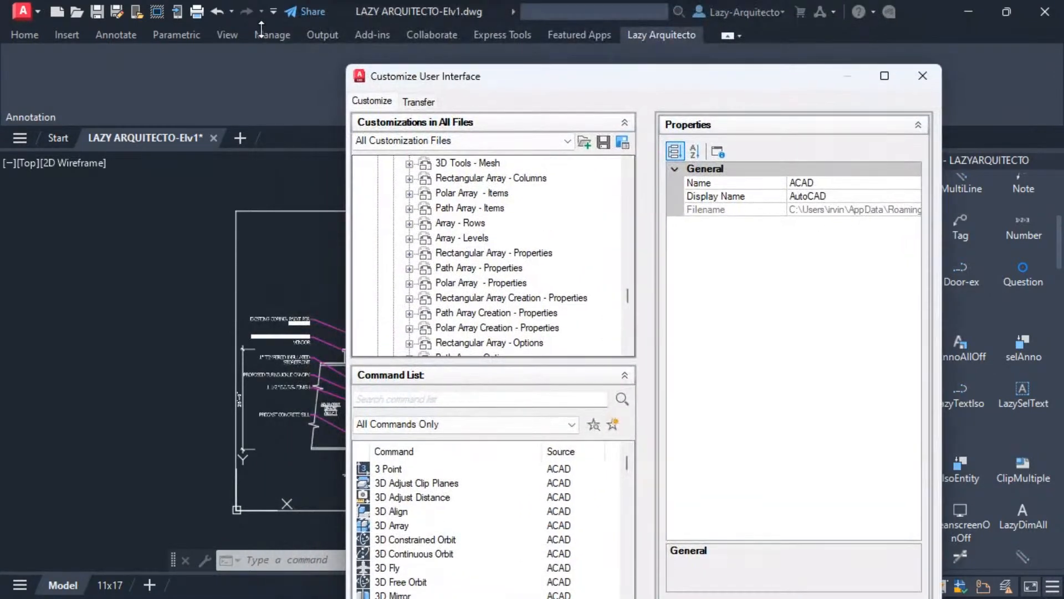
scroll(516, 258, "down", 7)
scroll(519, 267, "up", 3)
scroll(549, 268, "down", 8)
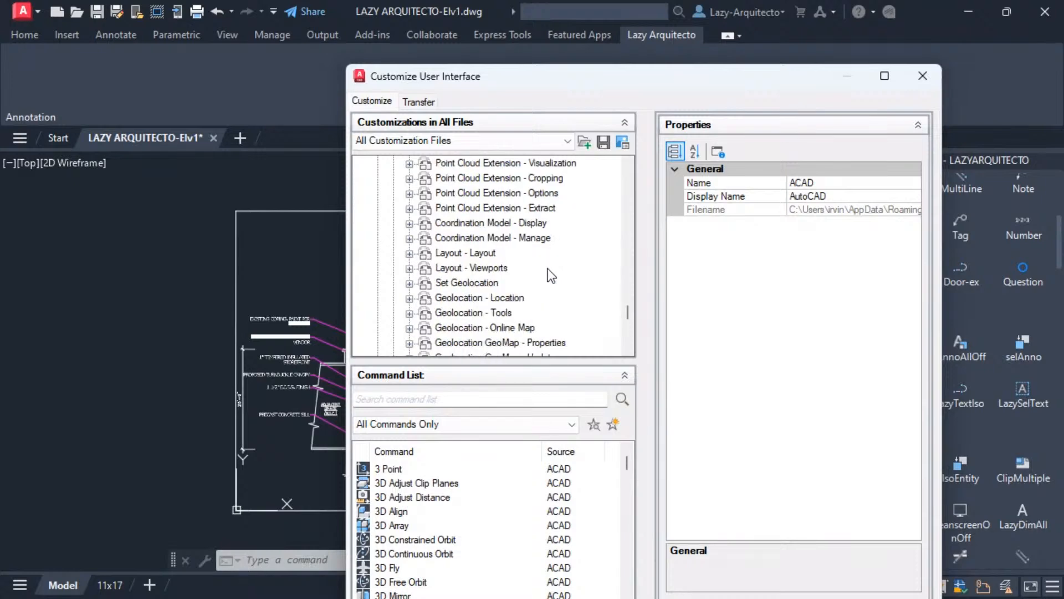
scroll(548, 268, "up", 7)
scroll(549, 271, "up", 9)
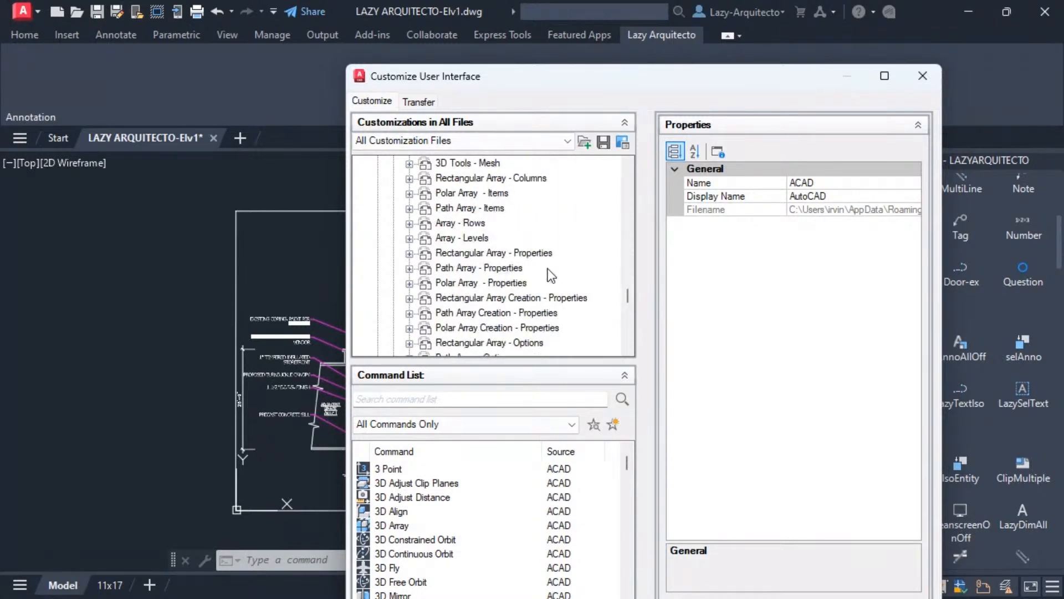
scroll(550, 275, "up", 15)
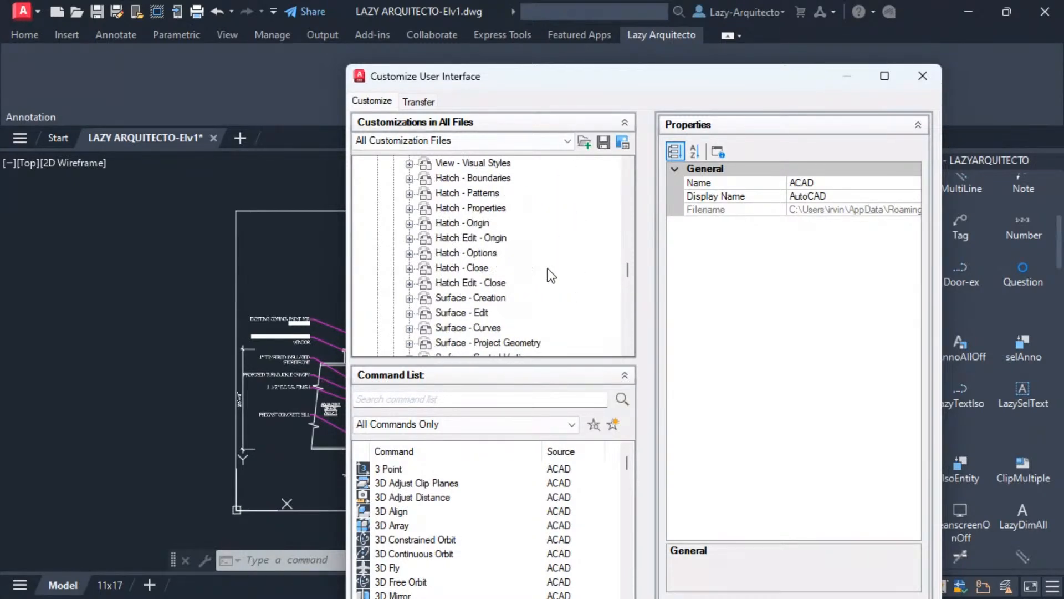
scroll(550, 275, "up", 6)
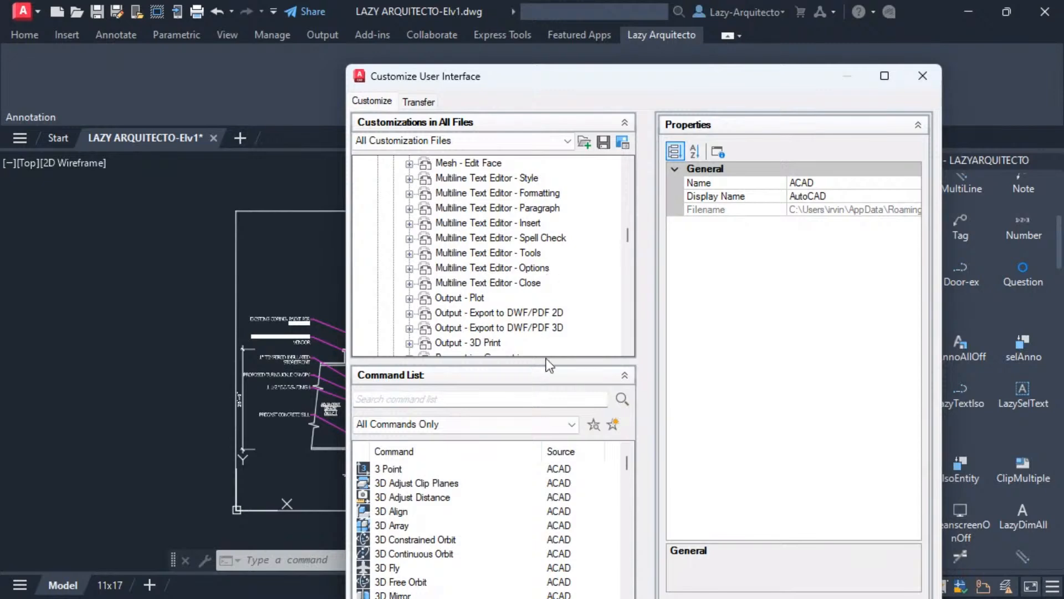
- Enlarge the customization tree and examine the Parametric - Dimensional panel's rows and sub-panels, locating its Show/Hide command from the preview
left_click_drag(548, 360, 549, 468)
left_click_drag(566, 89, 521, 31)
scroll(419, 236, "up", 15)
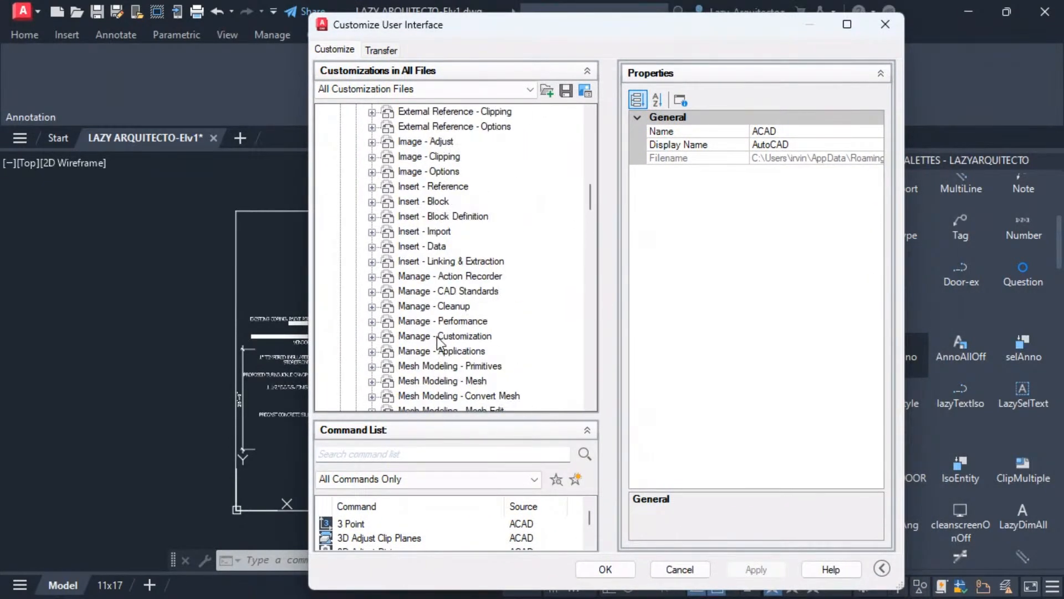
scroll(454, 299, "down", 15)
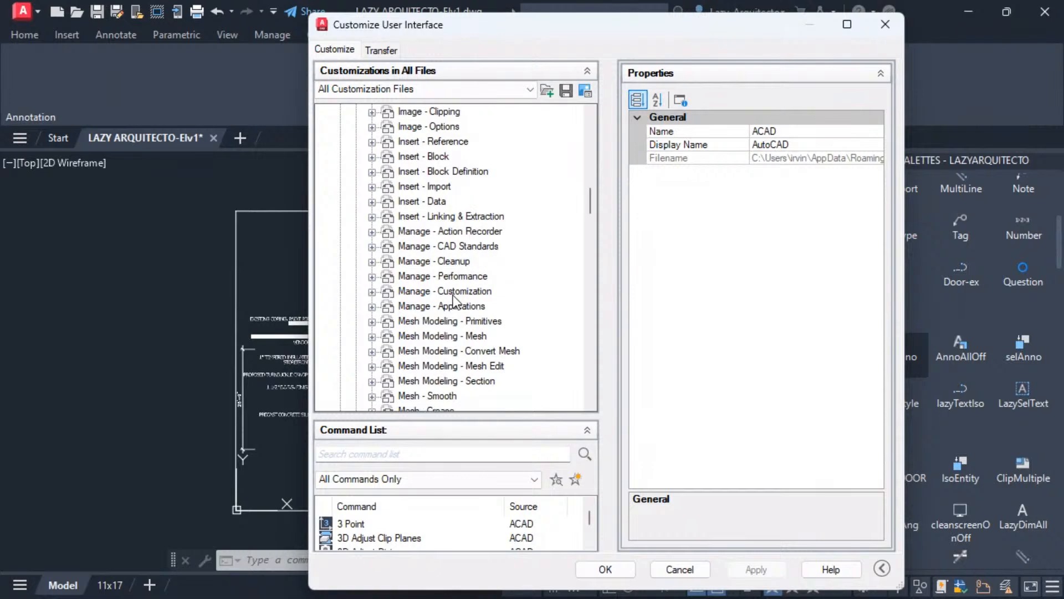
scroll(453, 294, "down", 1)
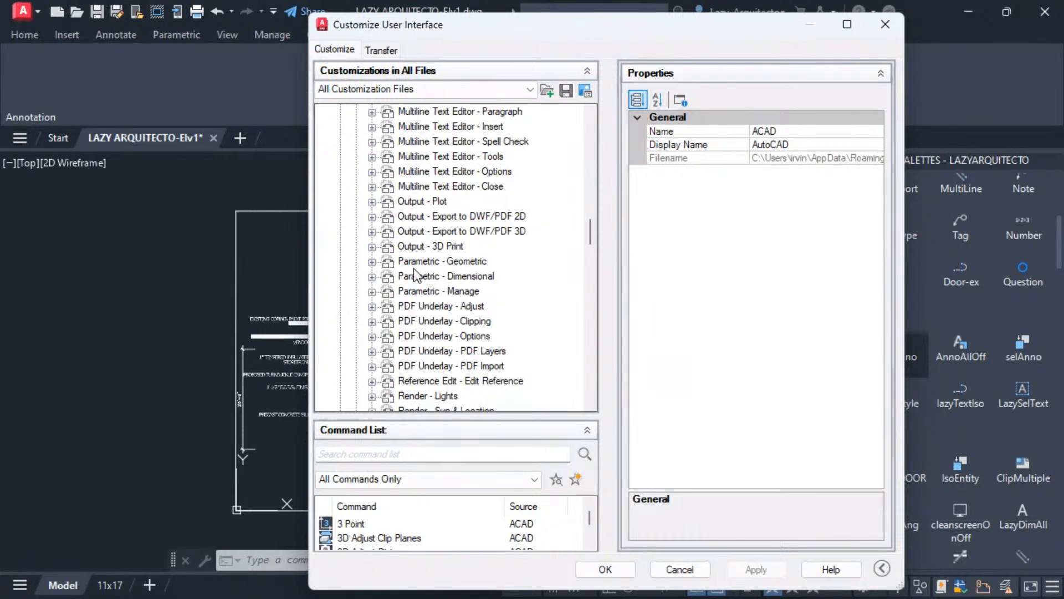
left_click(400, 276)
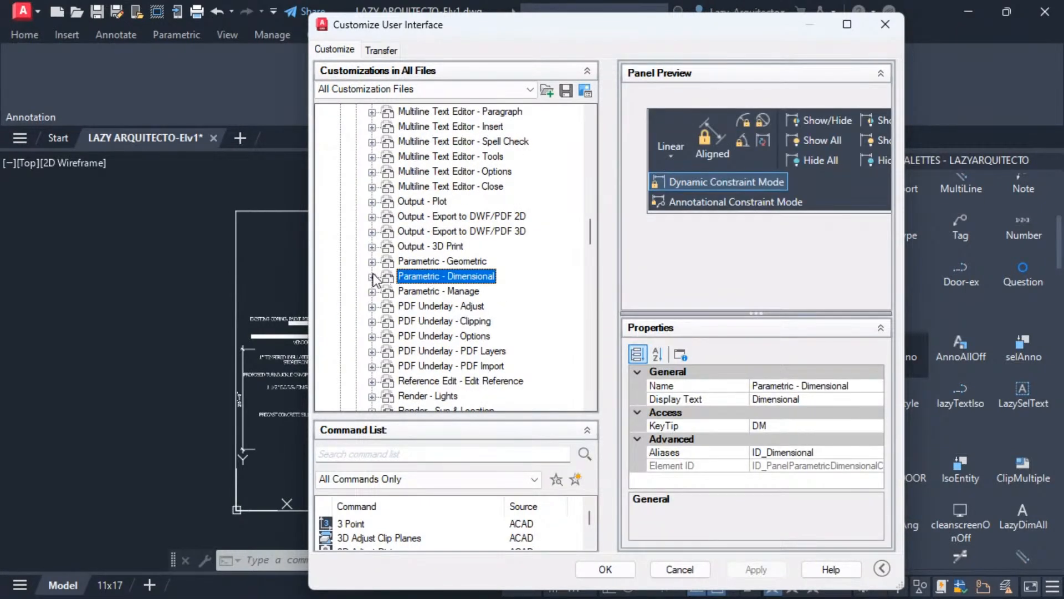
left_click(826, 118)
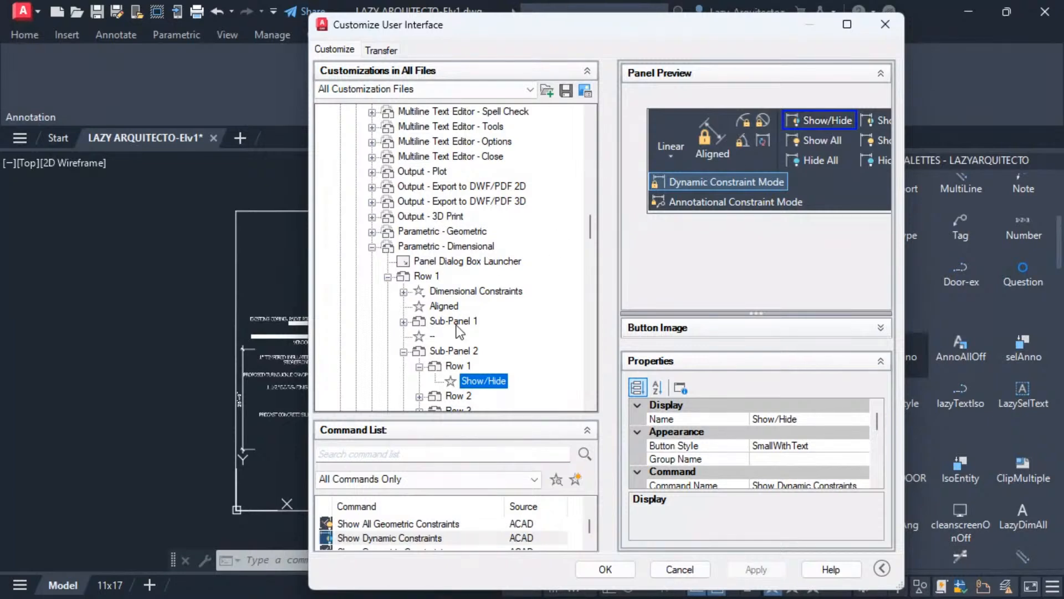
scroll(456, 308, "down", 2)
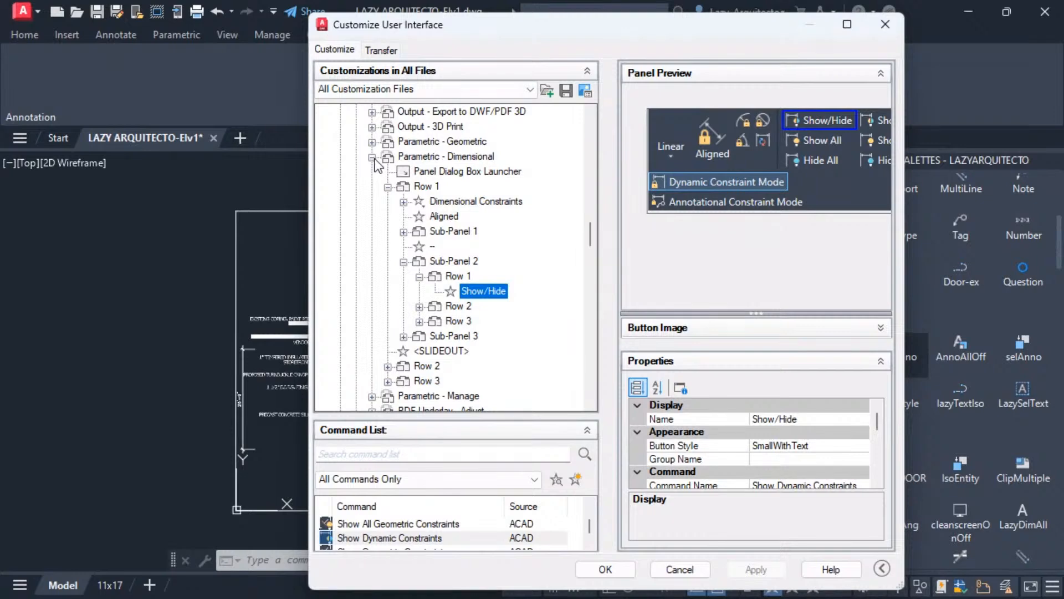
- Duplicate the Parametric - Dimensional panel within the ribbon panels
double_click(402, 158)
right_click(423, 159)
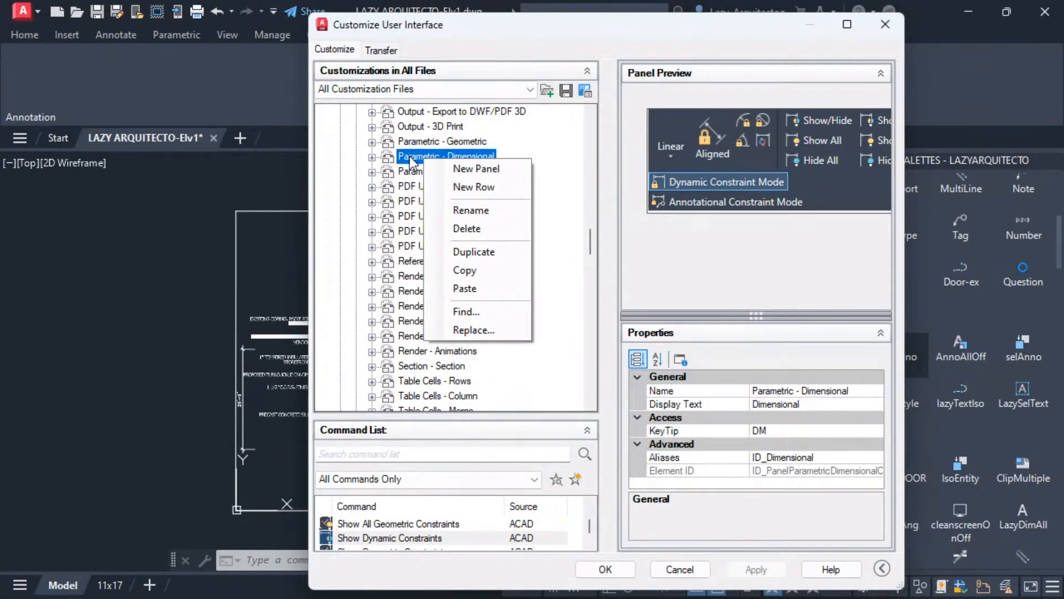
left_click(471, 251)
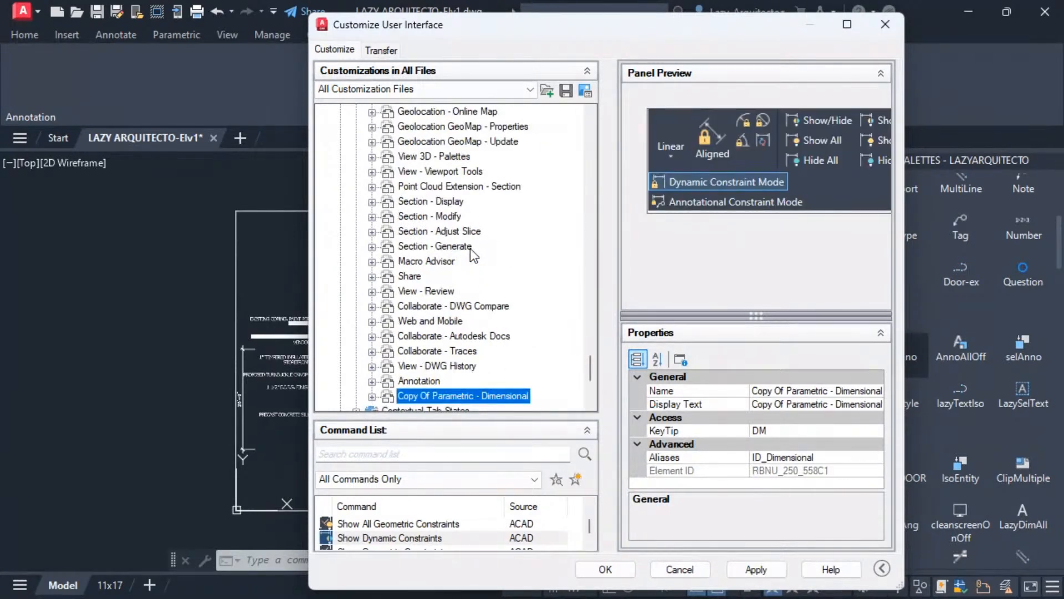
scroll(468, 265, "down", 1)
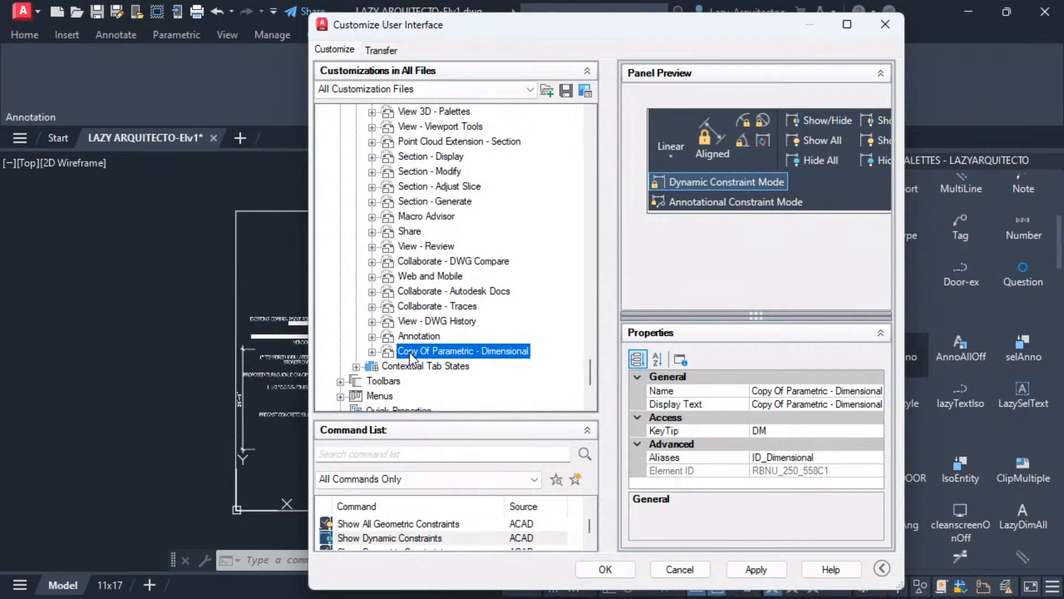
- Add the duplicated Parametric - Dimensional panel to the Lazy Arquitecto ribbon tab, placing it below the Annotation panel
mouse_move(411, 354)
left_mouse_down()
mouse_move(414, 112)
mouse_move(428, 186)
mouse_move(403, 232)
mouse_move(356, 235)
mouse_move(394, 232)
mouse_move(365, 235)
left_mouse_up()
left_click(357, 232)
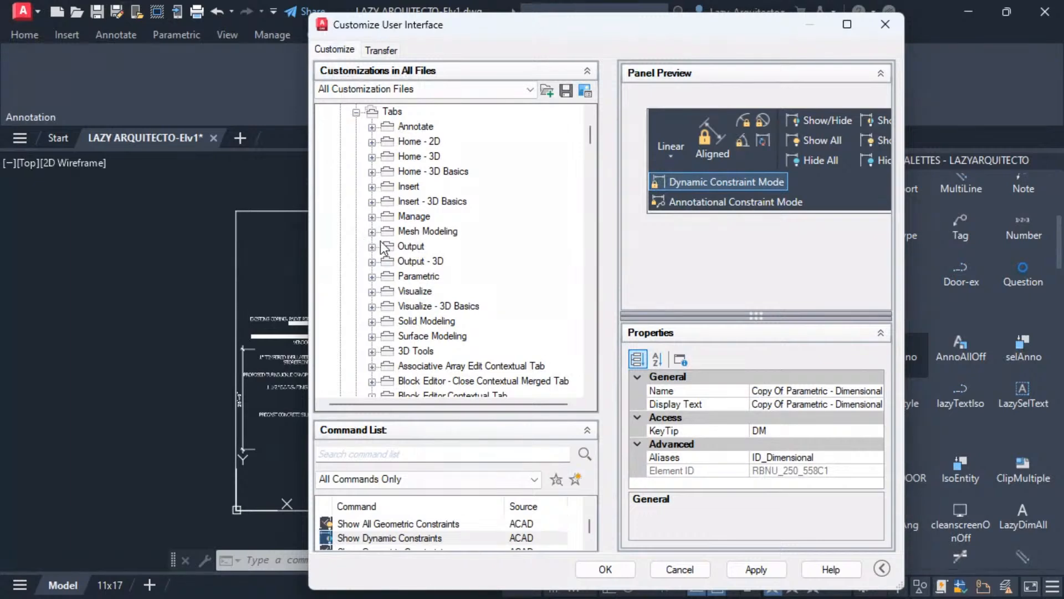
scroll(429, 244, "down", 15)
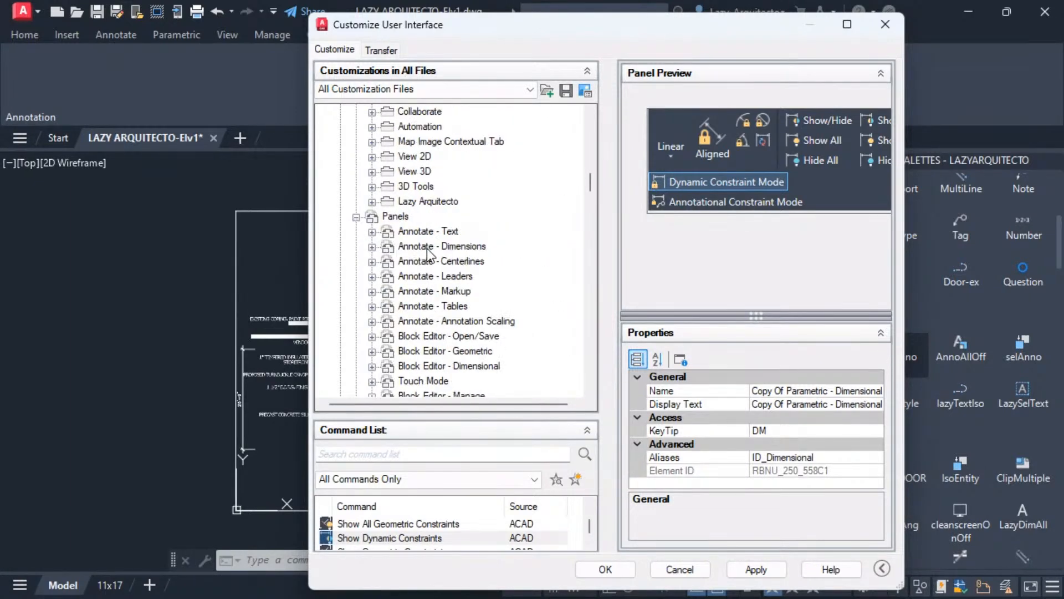
left_click(372, 202)
scroll(494, 238, "down", 15)
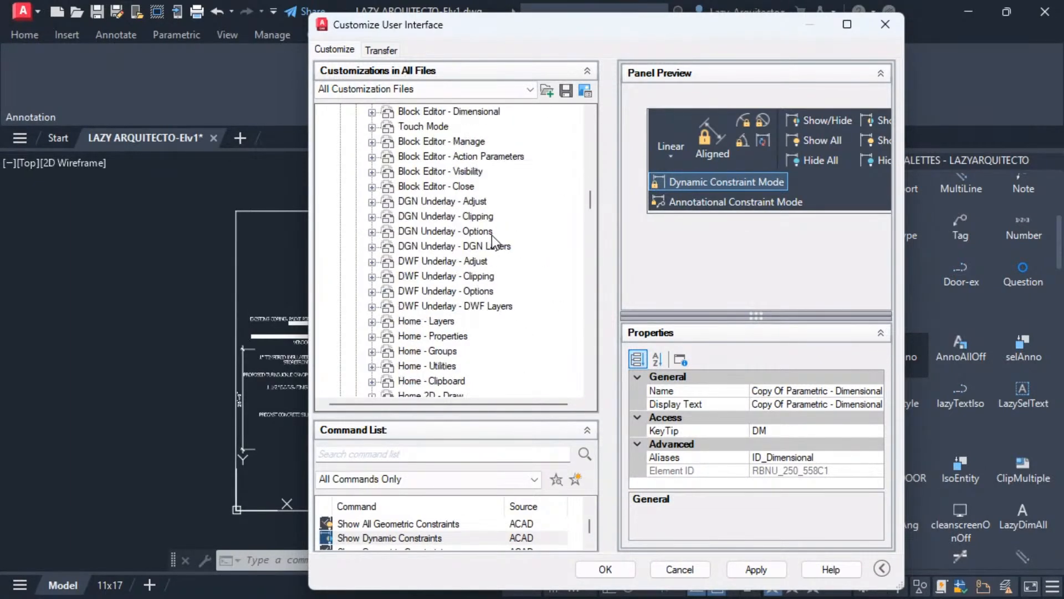
scroll(496, 239, "down", 20)
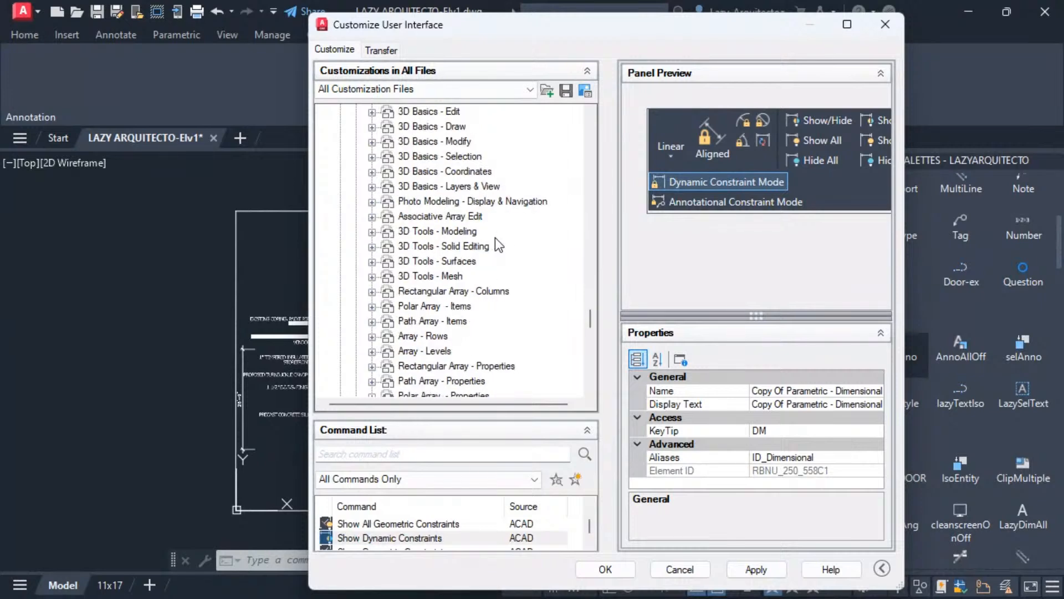
scroll(496, 244, "down", 5)
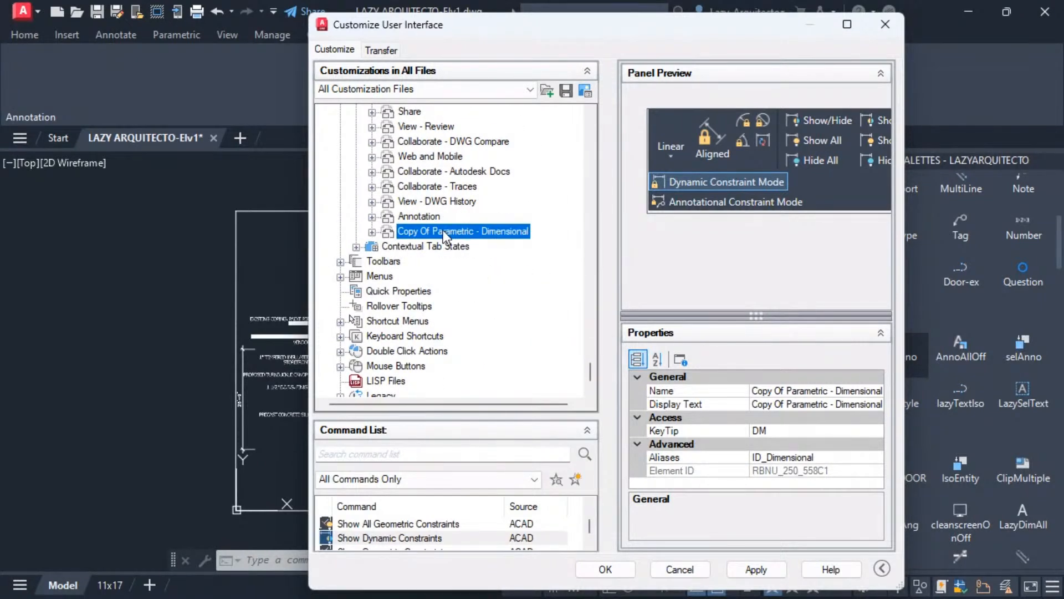
mouse_move(428, 234)
left_mouse_down()
mouse_move(438, 109)
mouse_move(444, 194)
mouse_move(427, 192)
left_mouse_up()
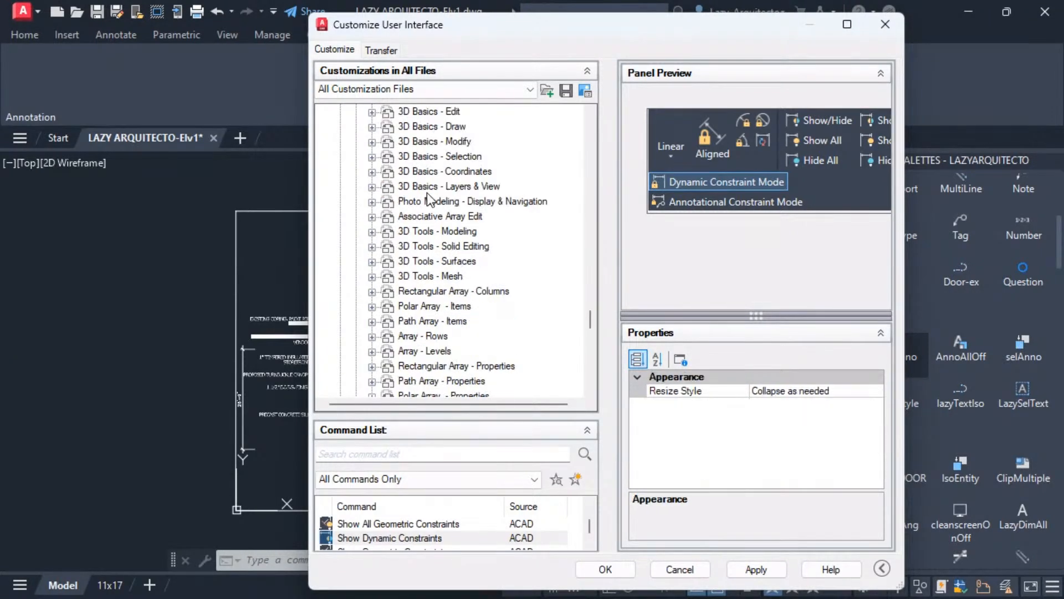
scroll(513, 265, "down", 10)
scroll(529, 268, "up", 12)
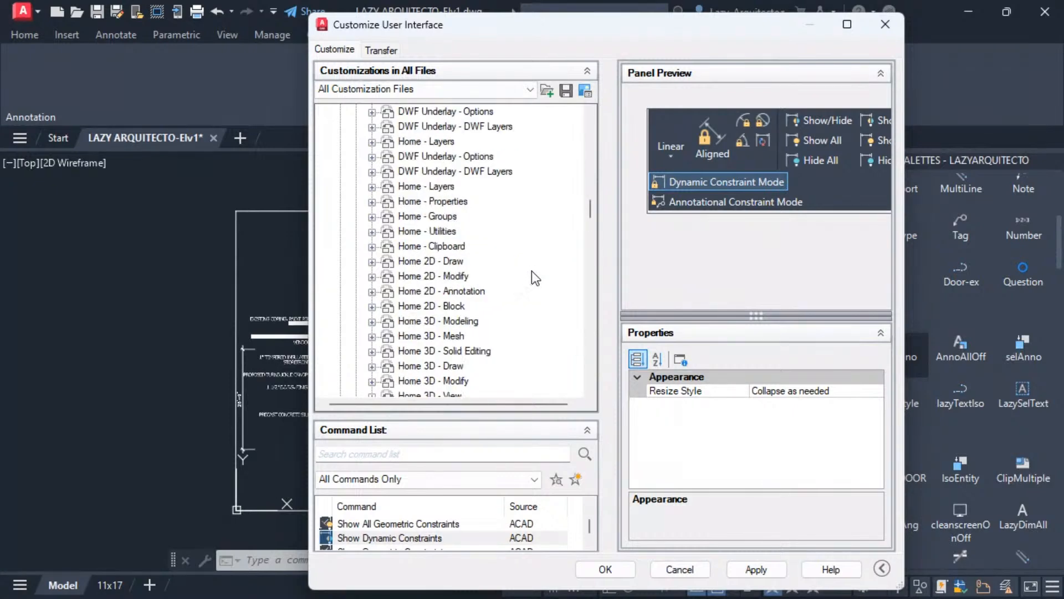
scroll(540, 276, "down", 5)
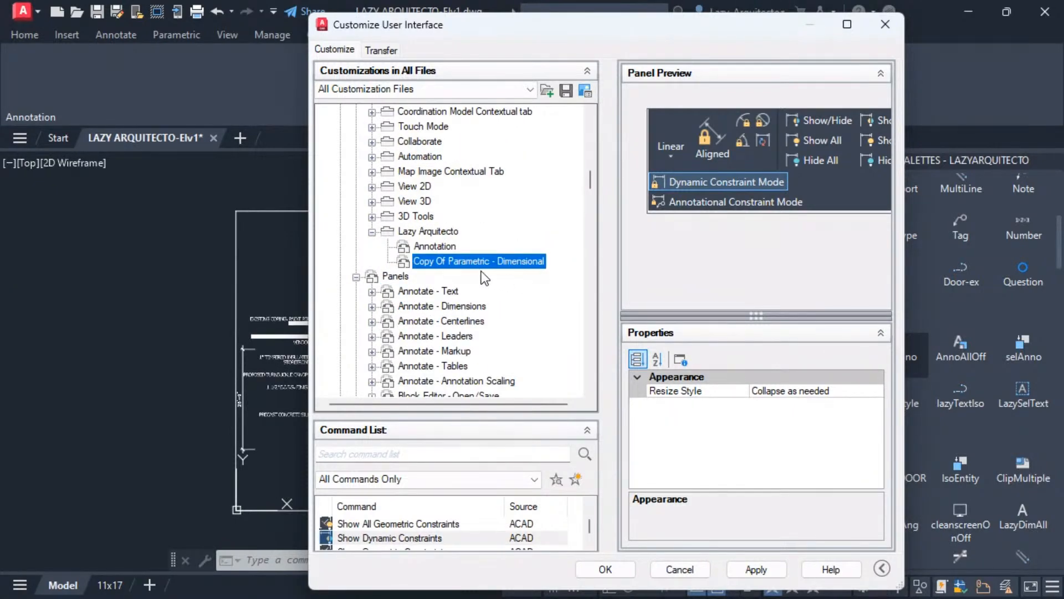
- Check the panels under Lazy Arquitecto, apply the customization, close the editor and display the Lazy Arquitecto ribbon tab
left_click(435, 233)
left_click(443, 247)
left_click(452, 262)
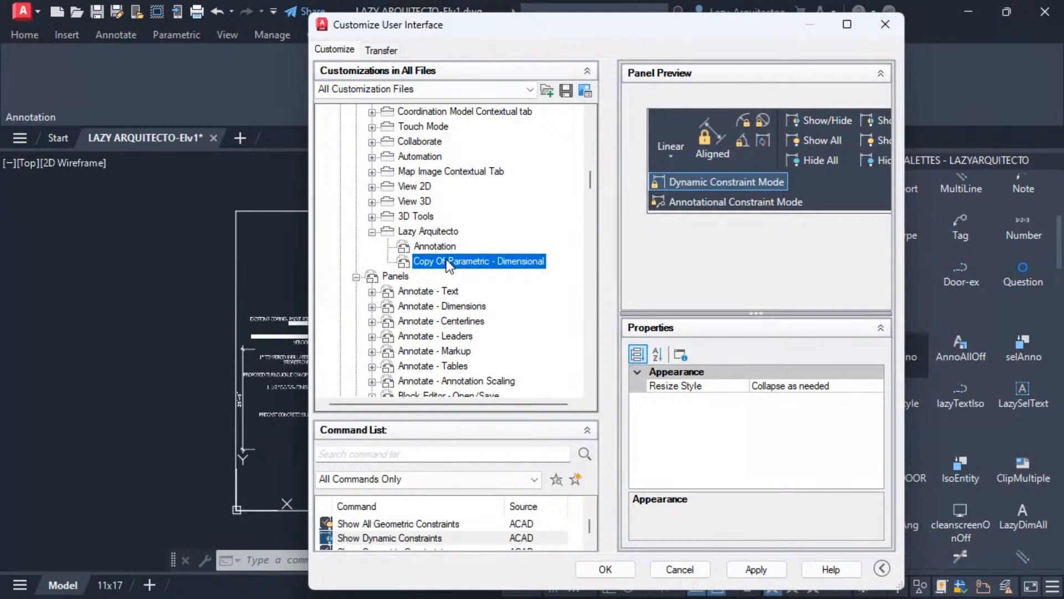
left_click(762, 565)
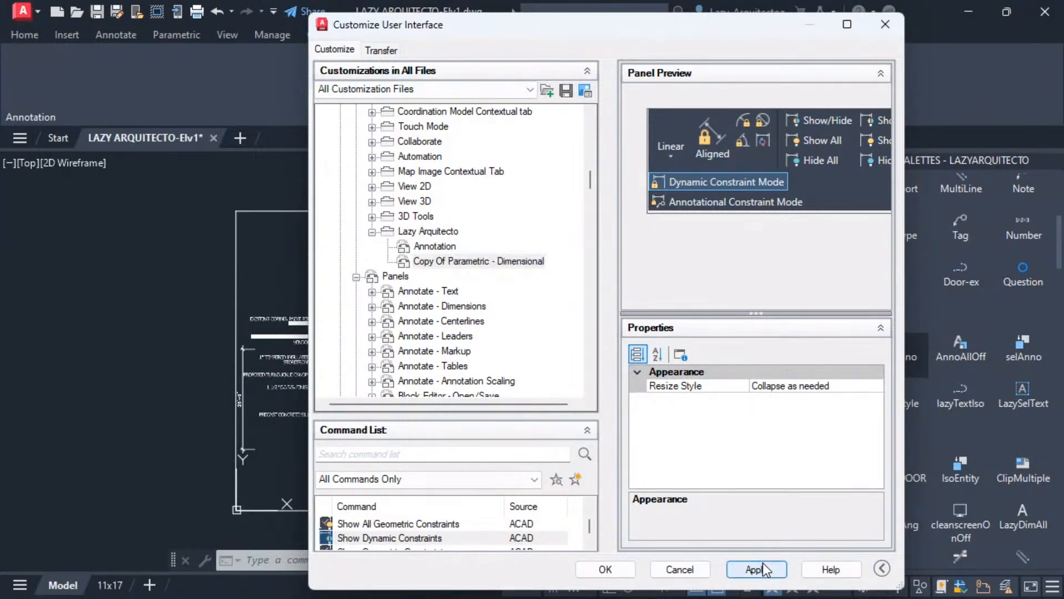
left_click(427, 247)
left_click(490, 261)
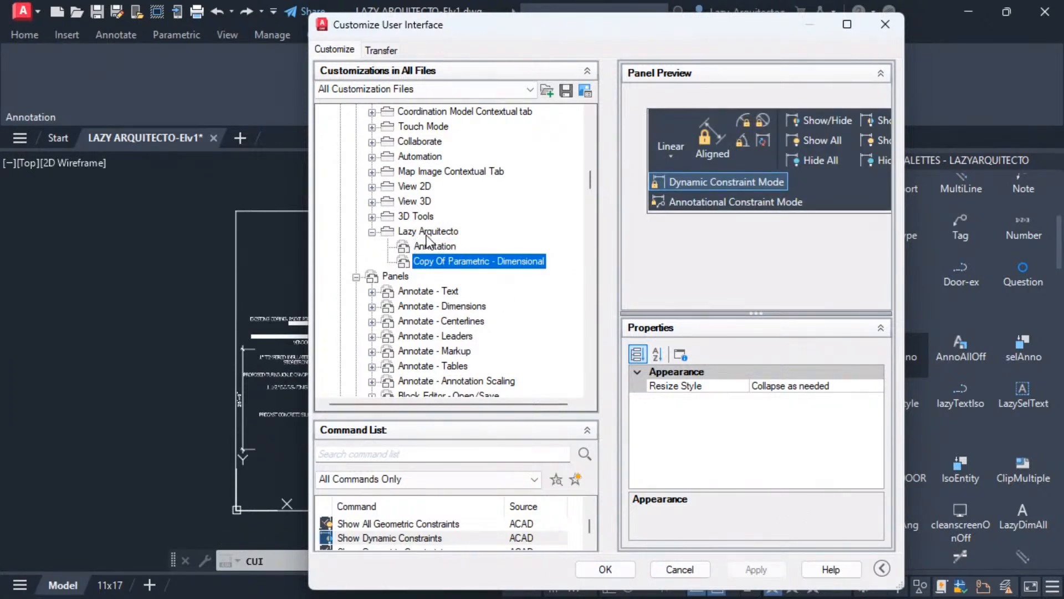
left_click(606, 570)
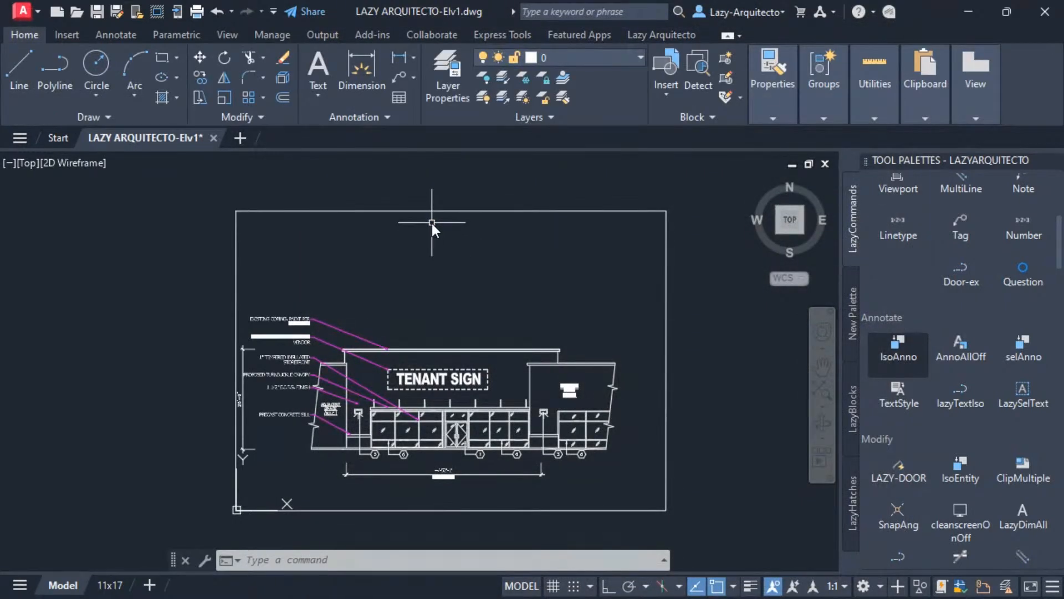
left_click(656, 36)
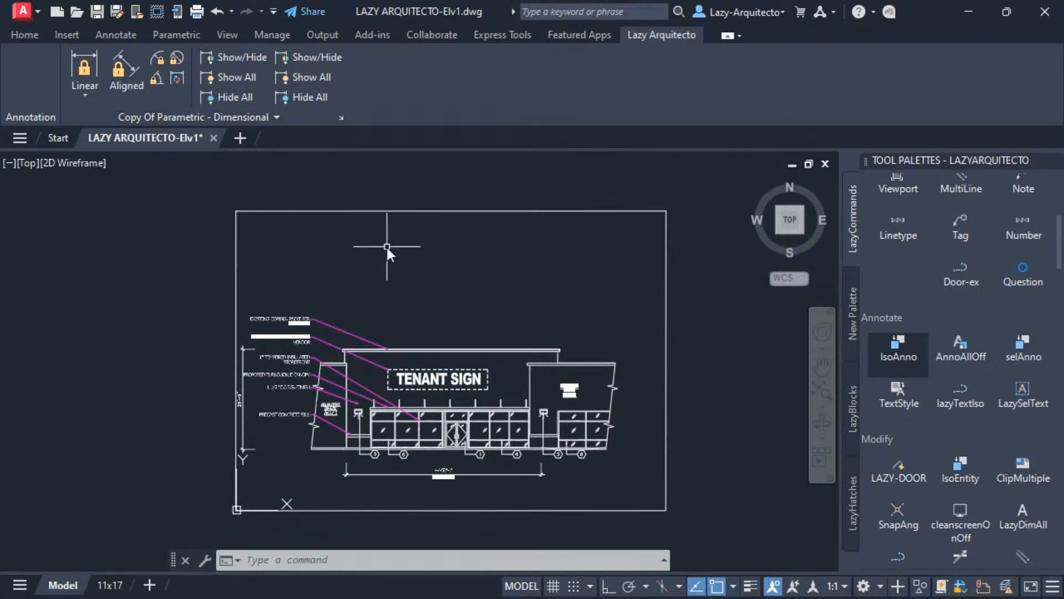
- Reopen the Customize User Interface editor with CUI and select the Copy Of Parametric - Dimensional panel among the ribbon panels
type("c")
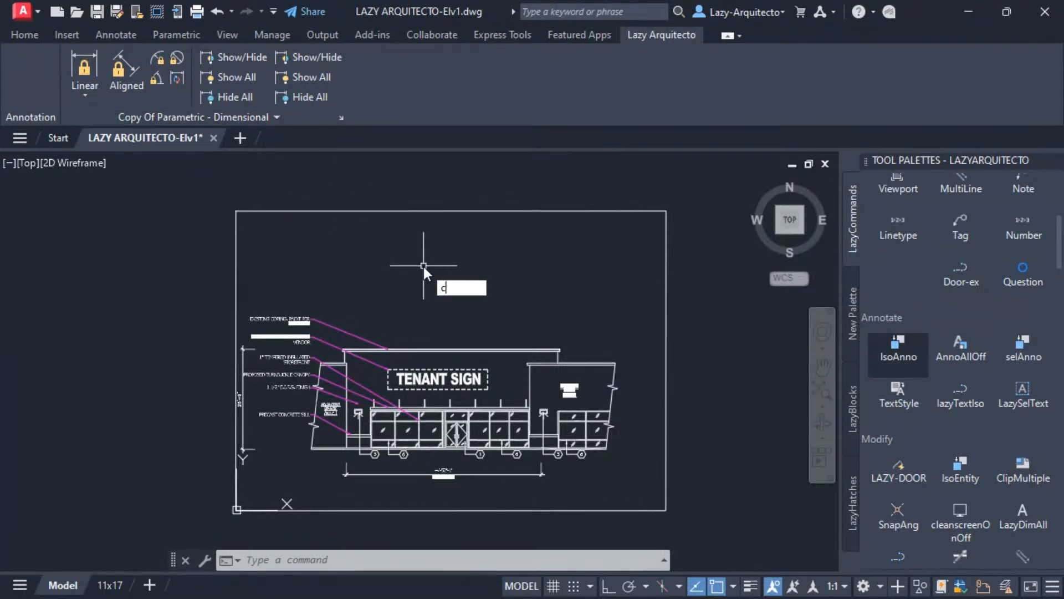
type("ui")
key("Return")
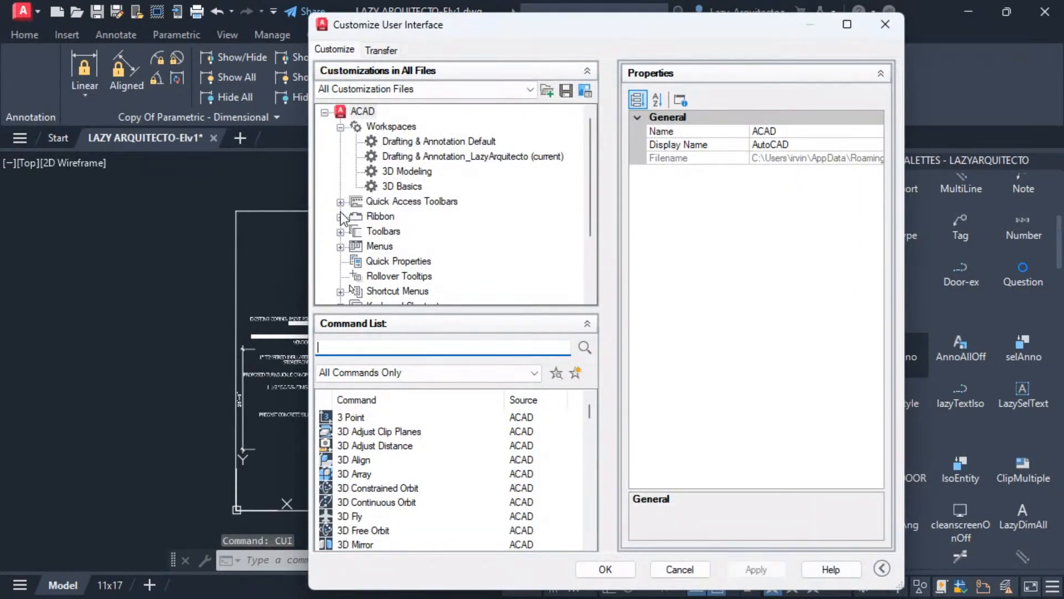
left_click(340, 216)
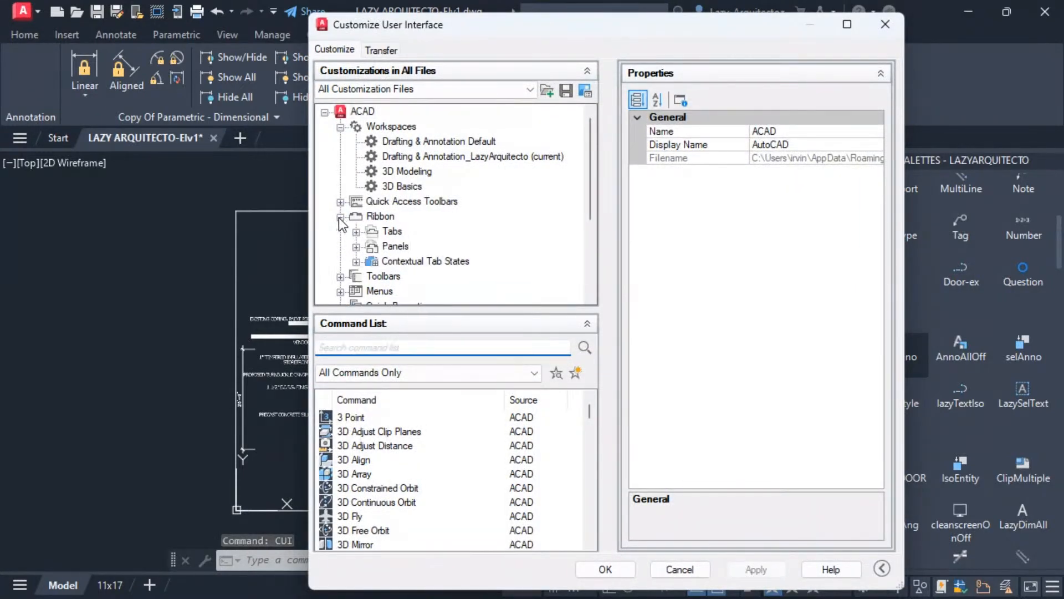
left_click(355, 246)
scroll(437, 199, "down", 5)
scroll(438, 201, "down", 20)
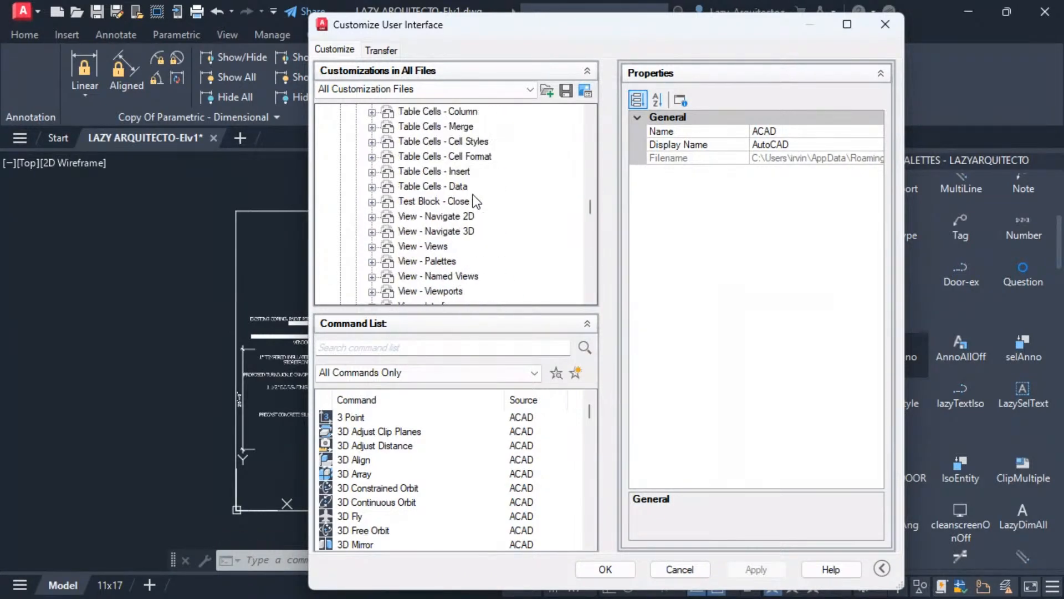
scroll(481, 196, "down", 20)
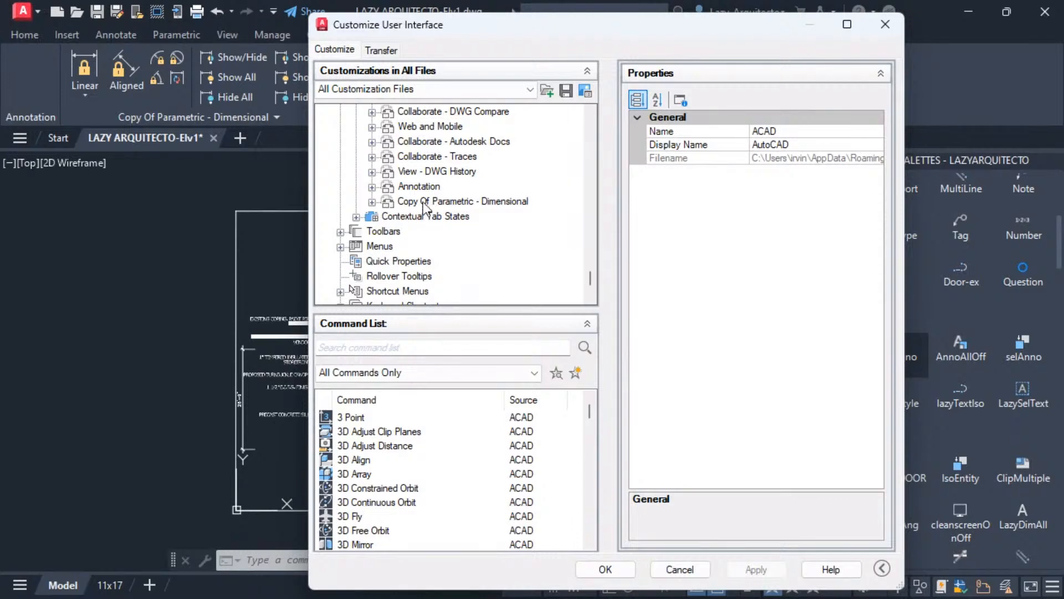
left_click(460, 203)
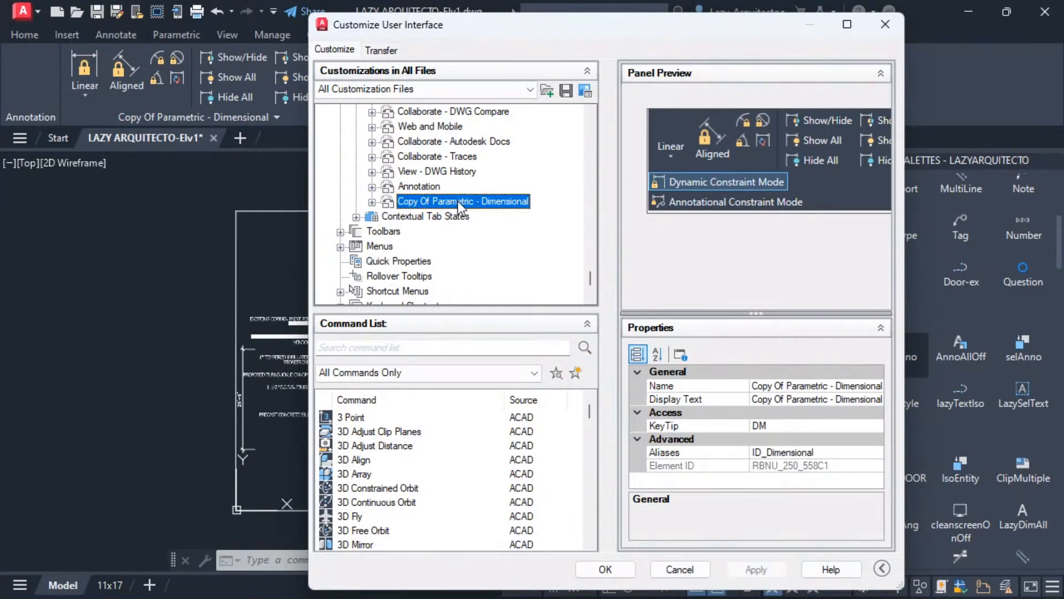
- Expand the Copy Of Parametric - Dimensional panel and locate its Show/Hide button within Sub-Panel 2 of Row 1
left_click(372, 201)
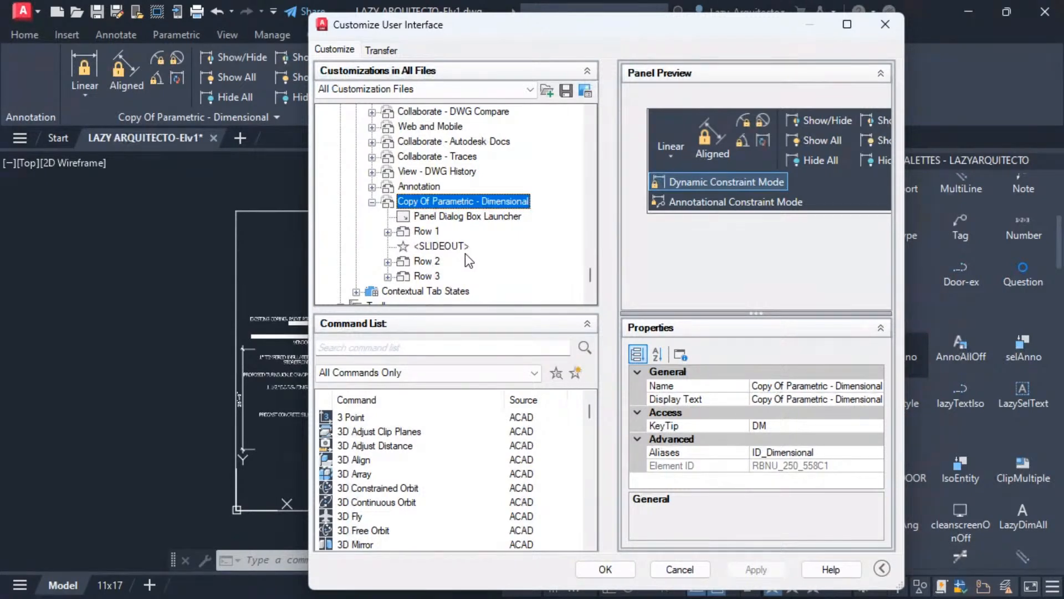
left_click(388, 261)
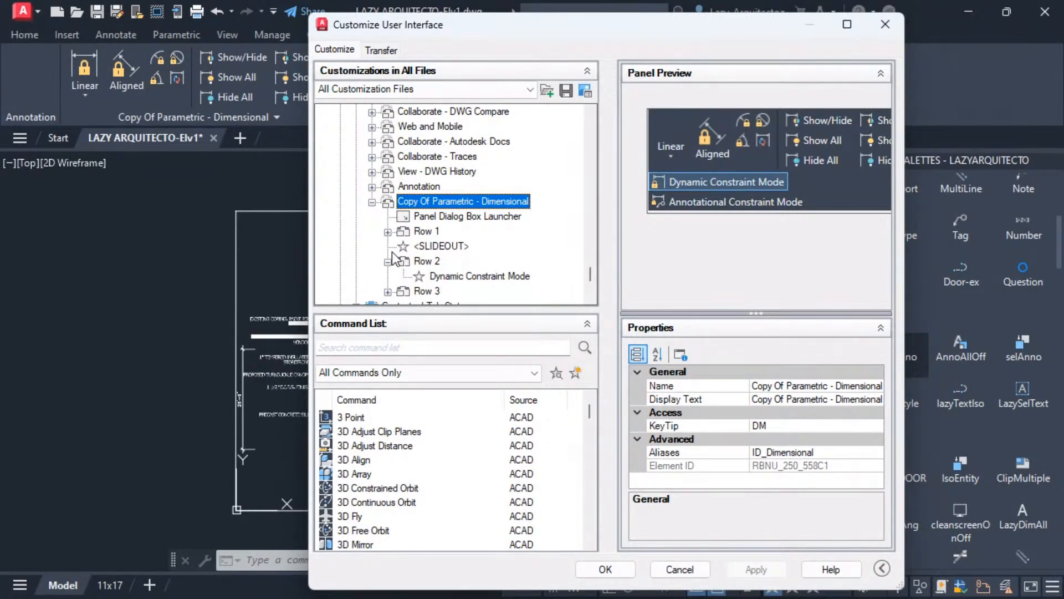
left_click(831, 118)
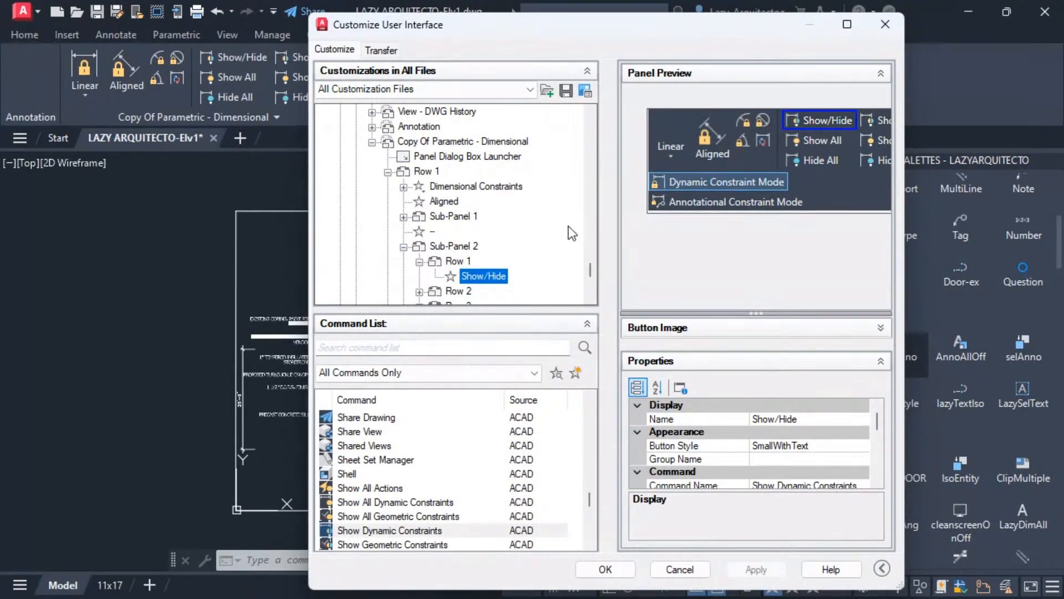
scroll(523, 231, "down", 1)
scroll(523, 231, "up", 1)
scroll(433, 187, "down", 1)
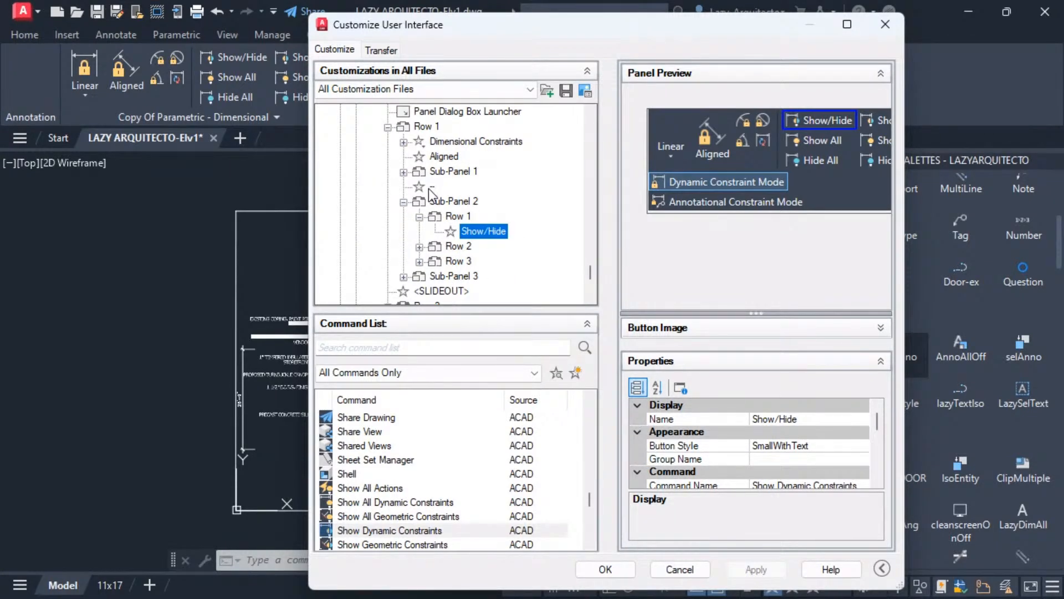
- Examine how the Show/Hide, Show All and Hide All buttons in Sub-Panel 2's rows correspond to the panel preview
left_click(421, 247)
left_click(468, 258)
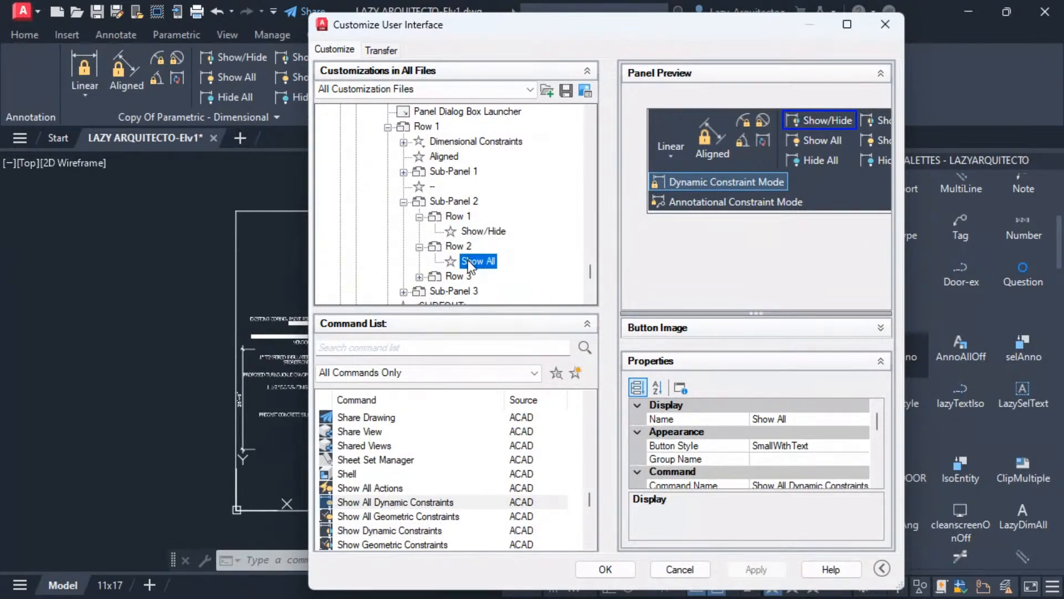
scroll(468, 262, "down", 1)
left_click(420, 232)
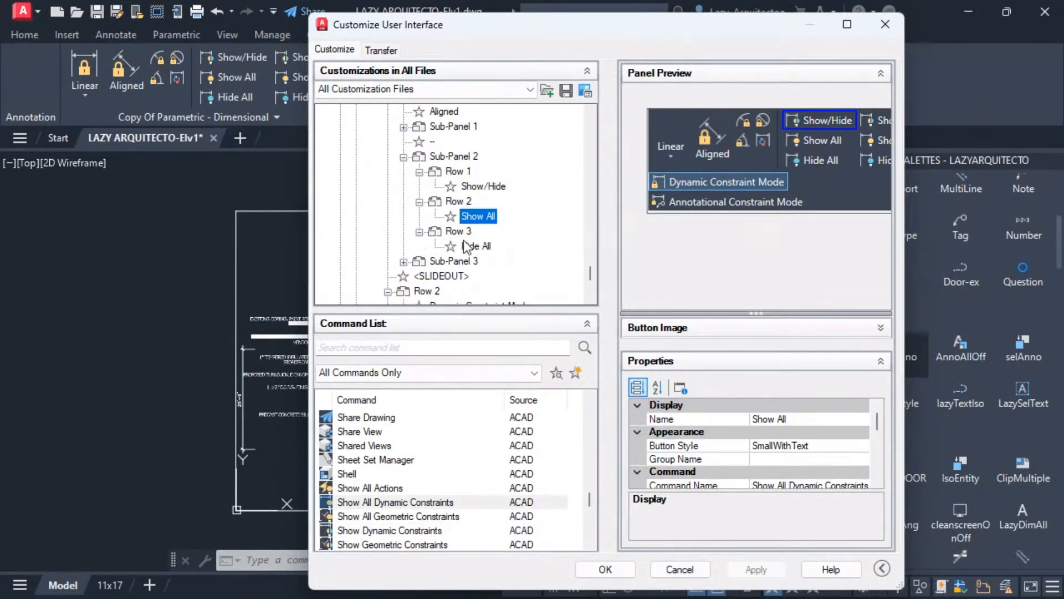
left_click(470, 246)
left_click(473, 216)
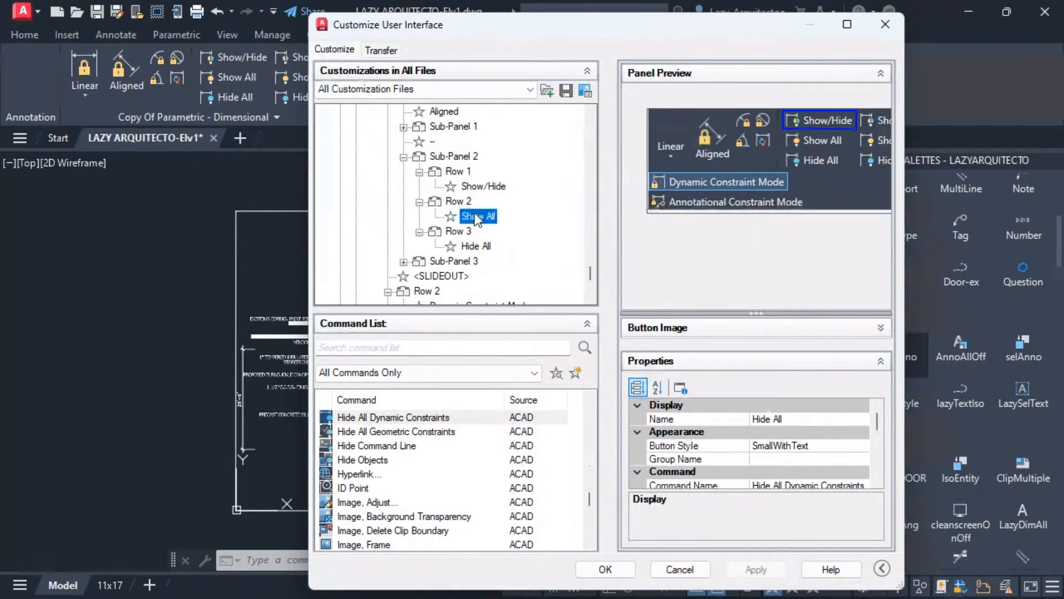
left_click(480, 186)
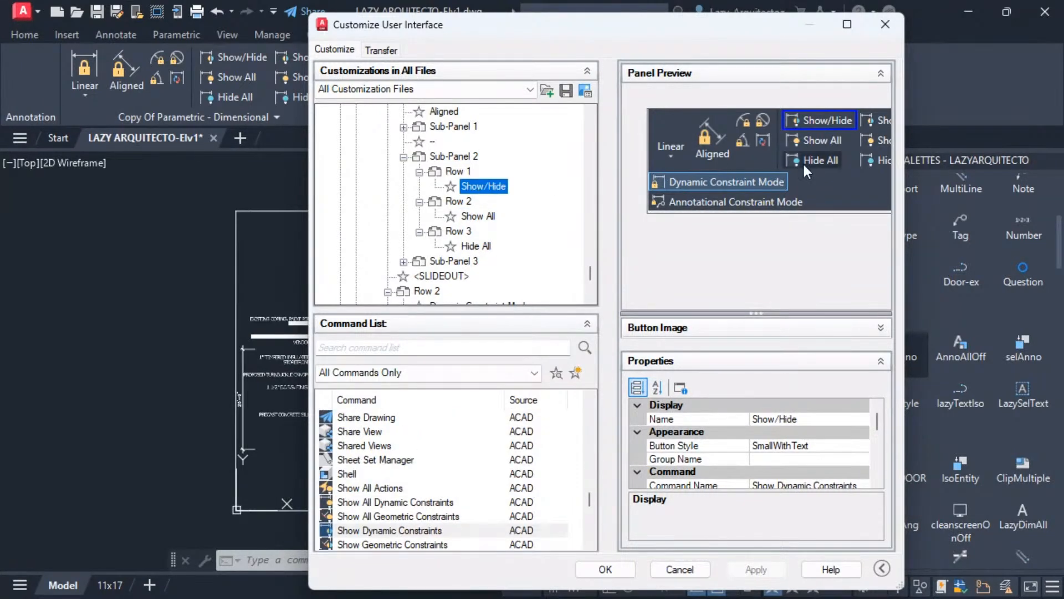
left_click(818, 143)
left_click(814, 161)
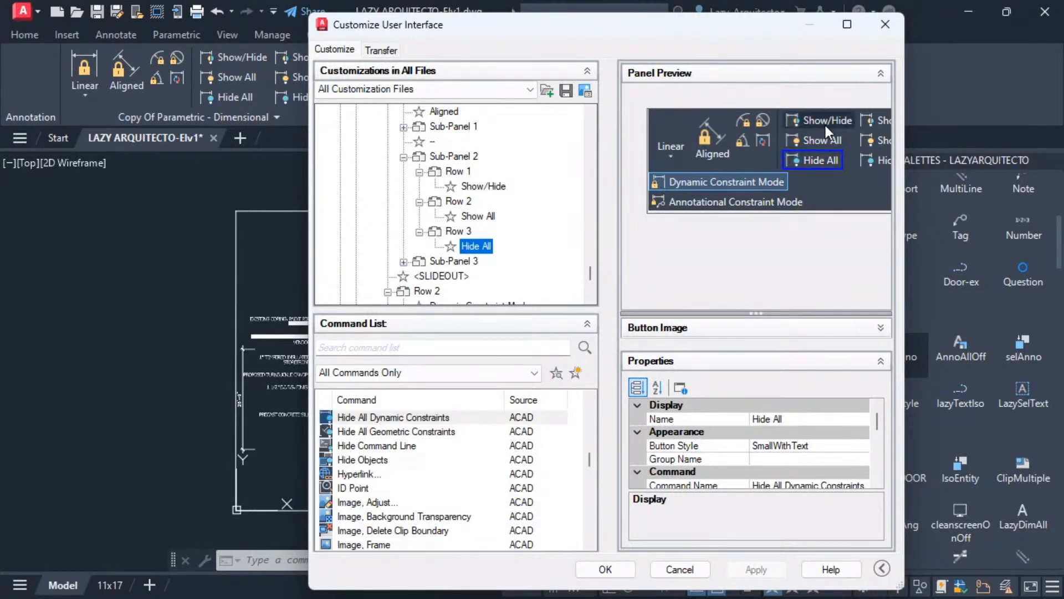
left_click(824, 124)
left_click(822, 142)
left_click(819, 159)
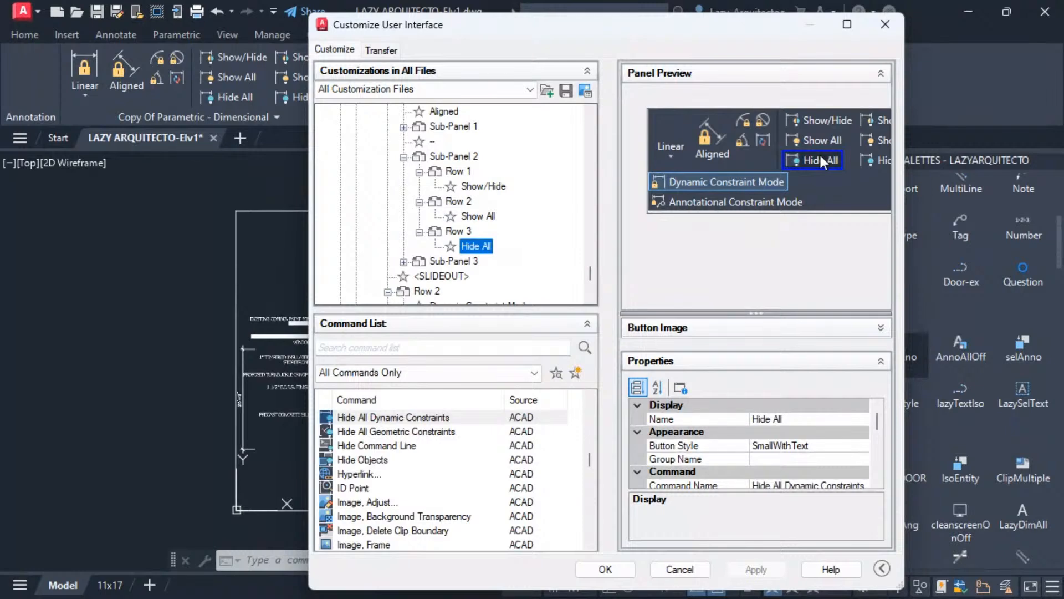
- Delete Sub-Panel 3 from Row 1 of the copied Parametric - Dimensional panel
left_click(453, 262)
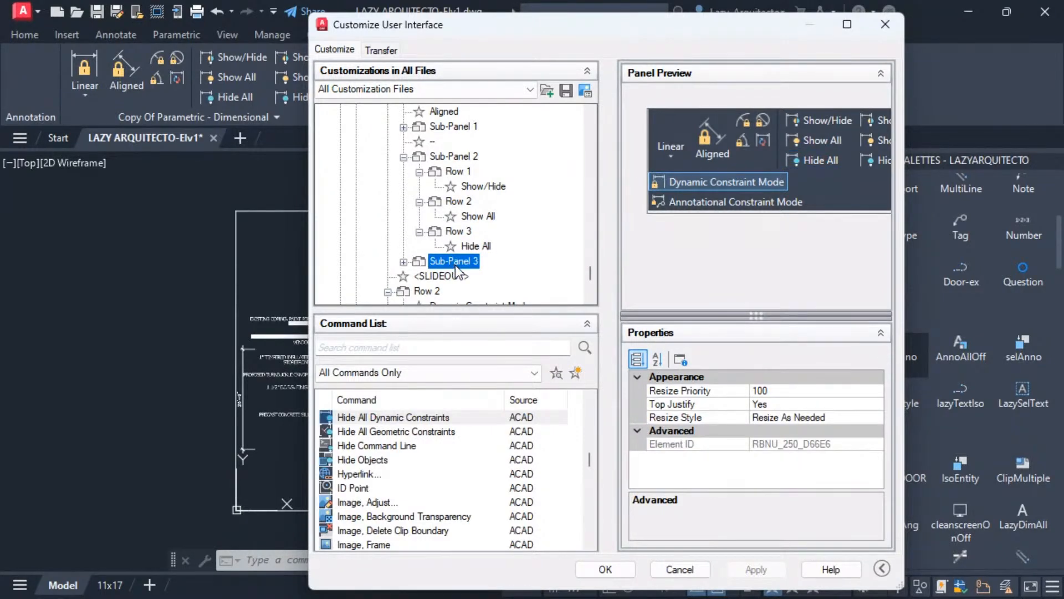
right_click(454, 265)
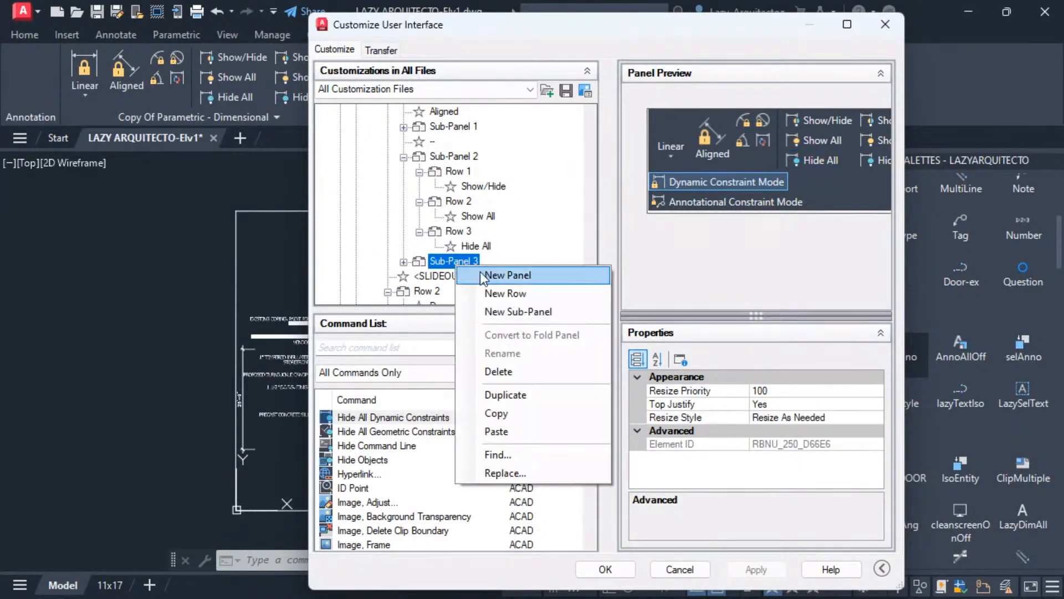
left_click(504, 372)
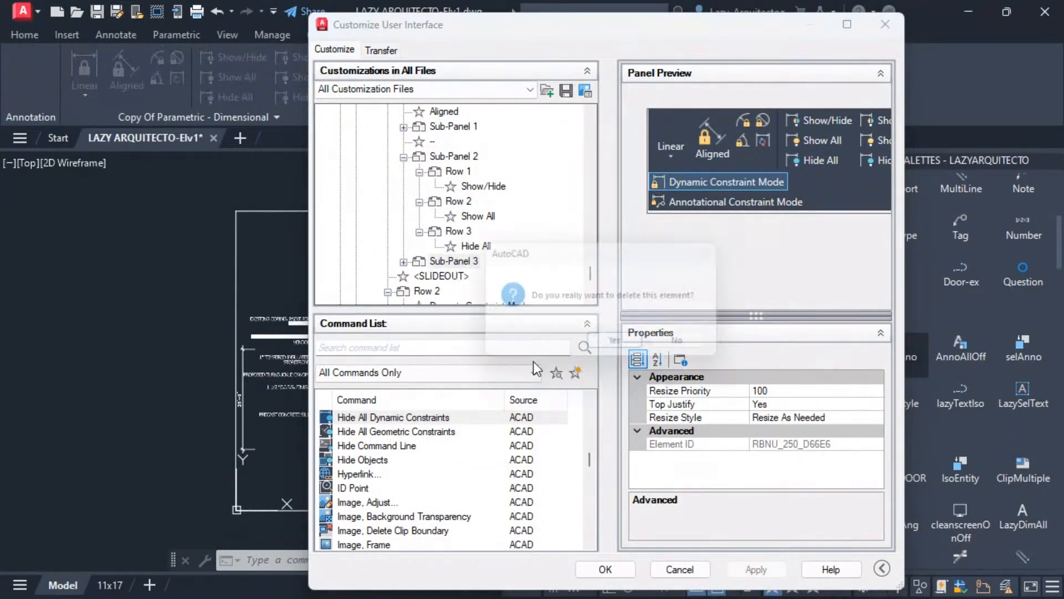
left_click(600, 347)
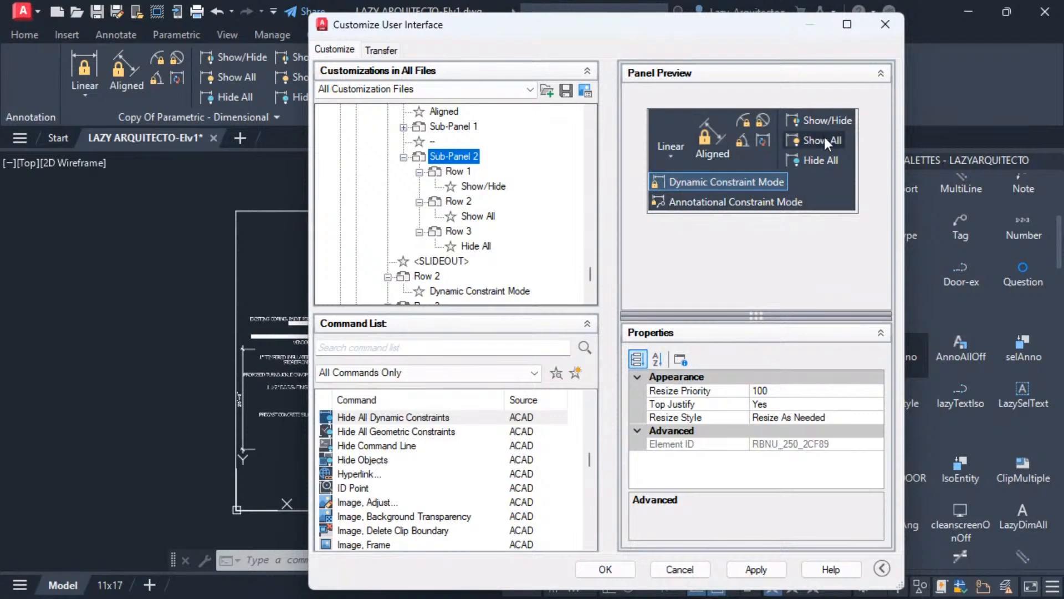
- Remove the Dimensional Constraints split button, with its Linear, Horizontal and Vertical commands, from Row 1 of the copied panel
left_click(671, 125)
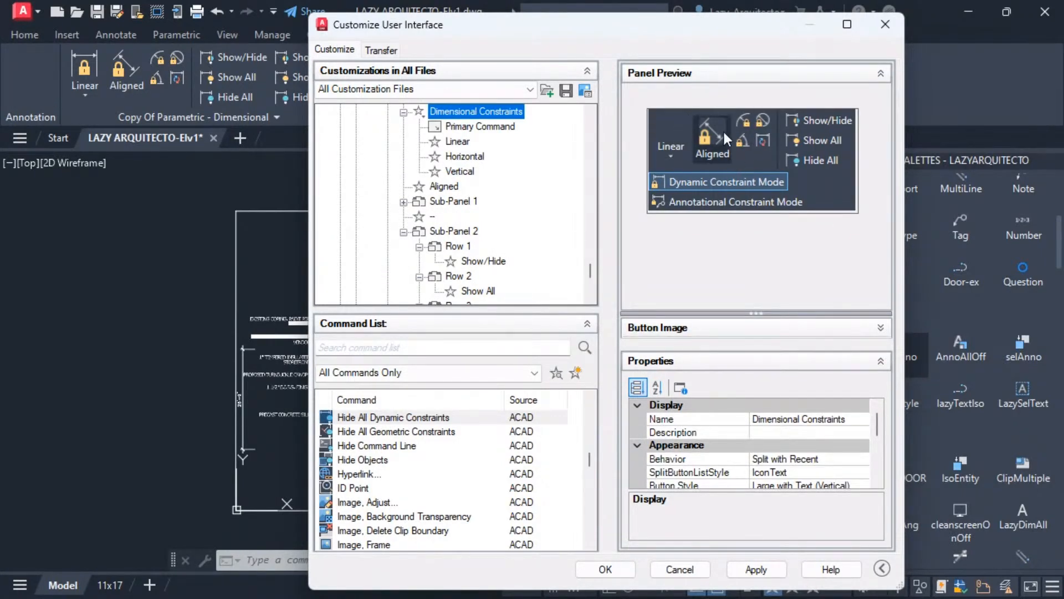
scroll(494, 233, "up", 1)
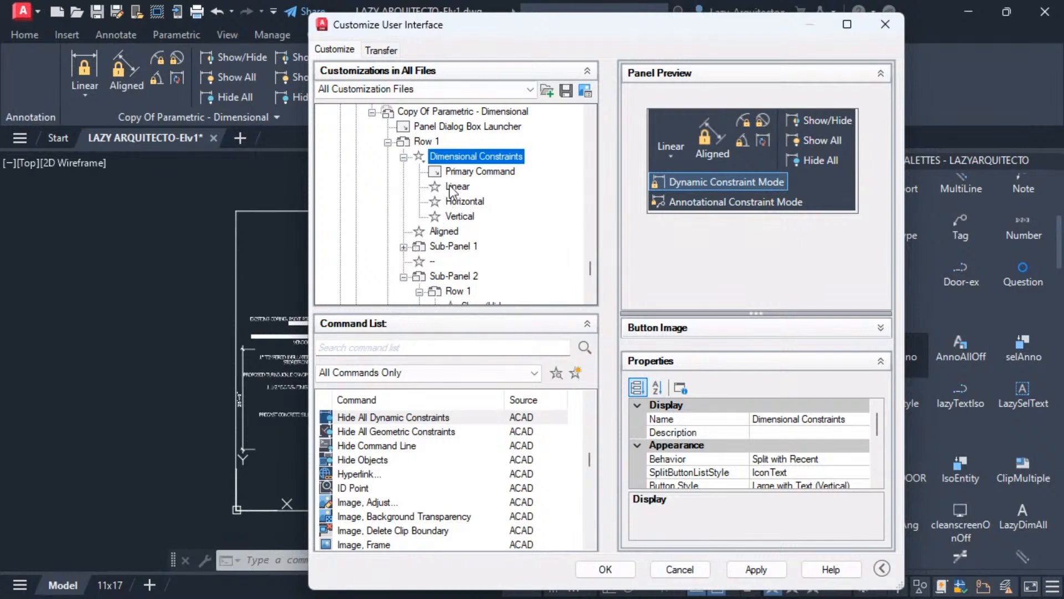
right_click(464, 159)
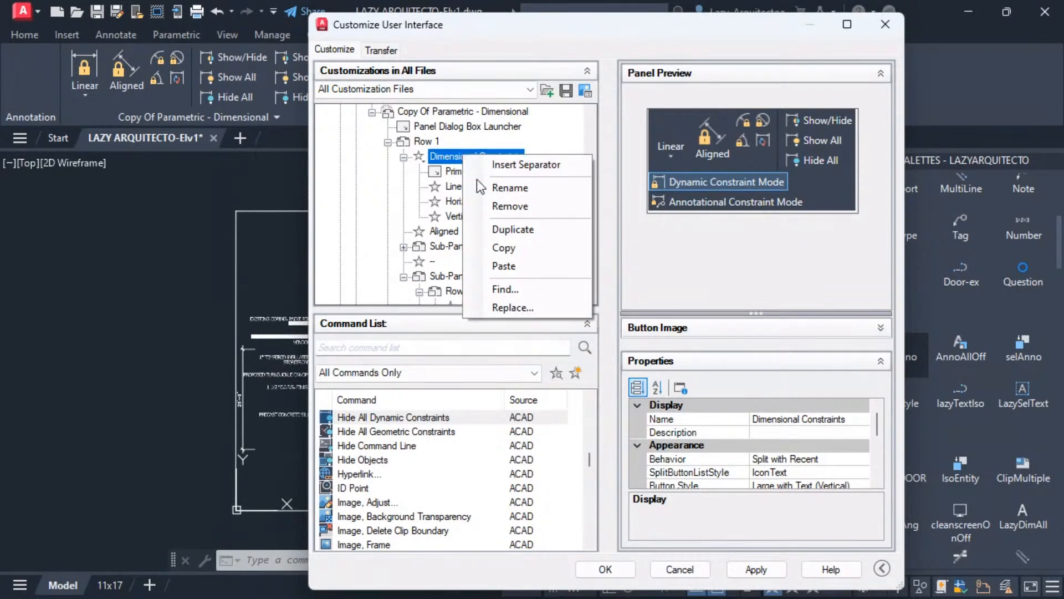
left_click(515, 211)
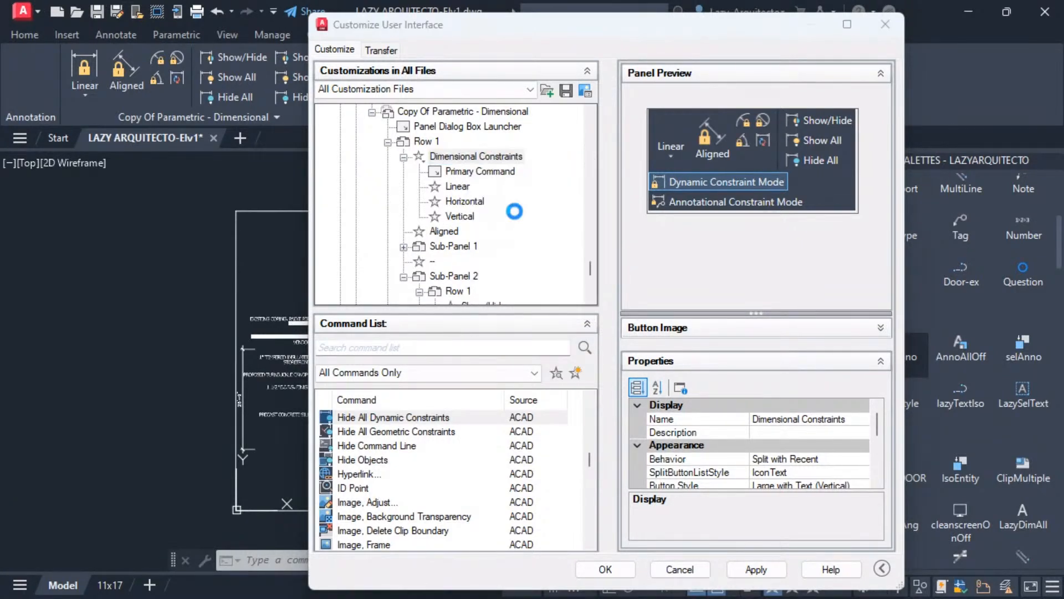
left_click(606, 345)
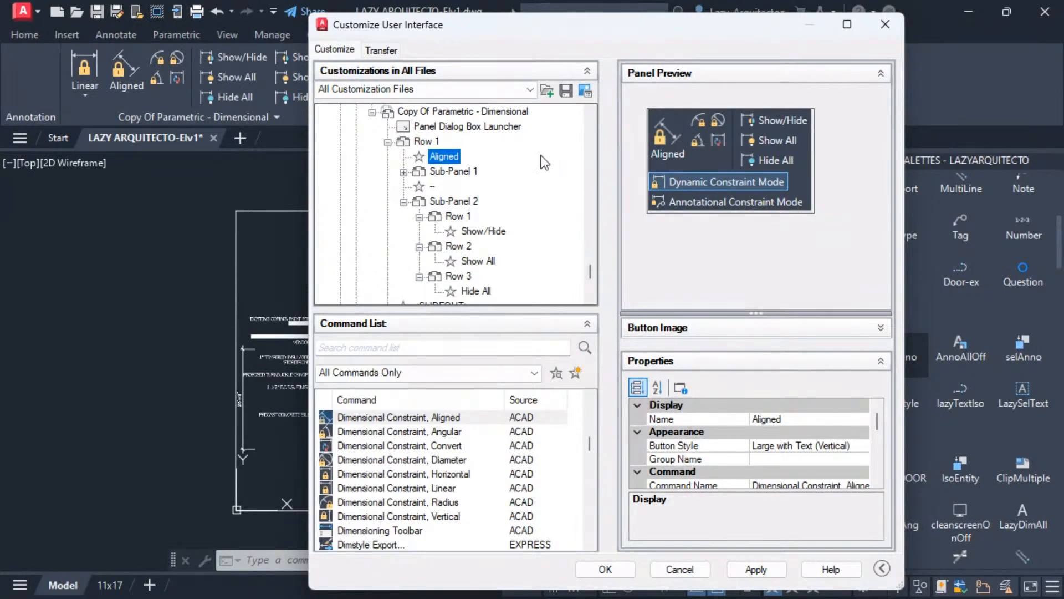
- Delete the row holding the Radius and Diameter constraints from Sub-Panel 1
left_click(698, 121)
left_click(678, 125)
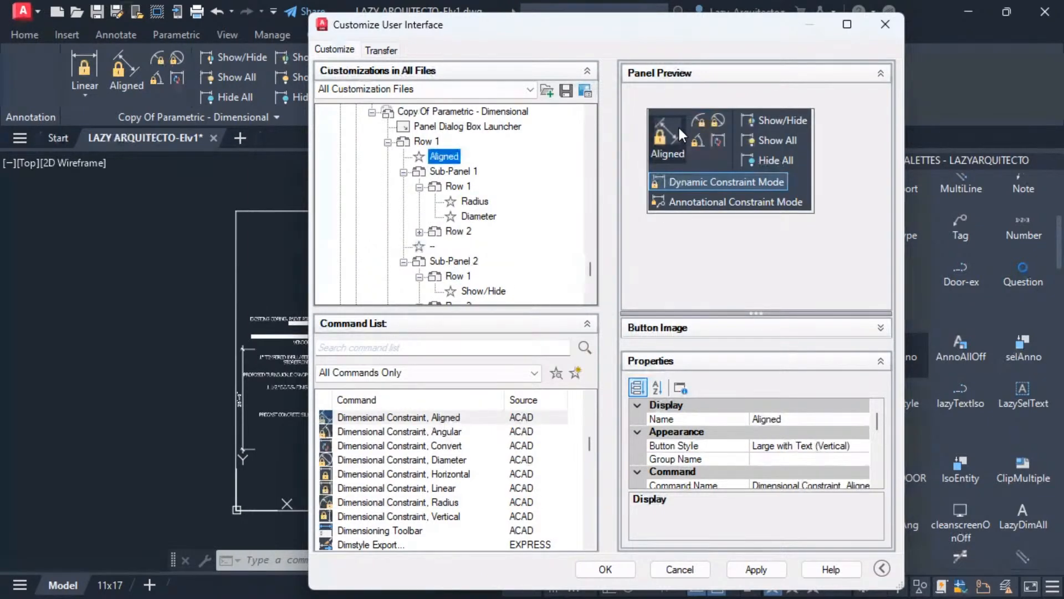
left_click(454, 185)
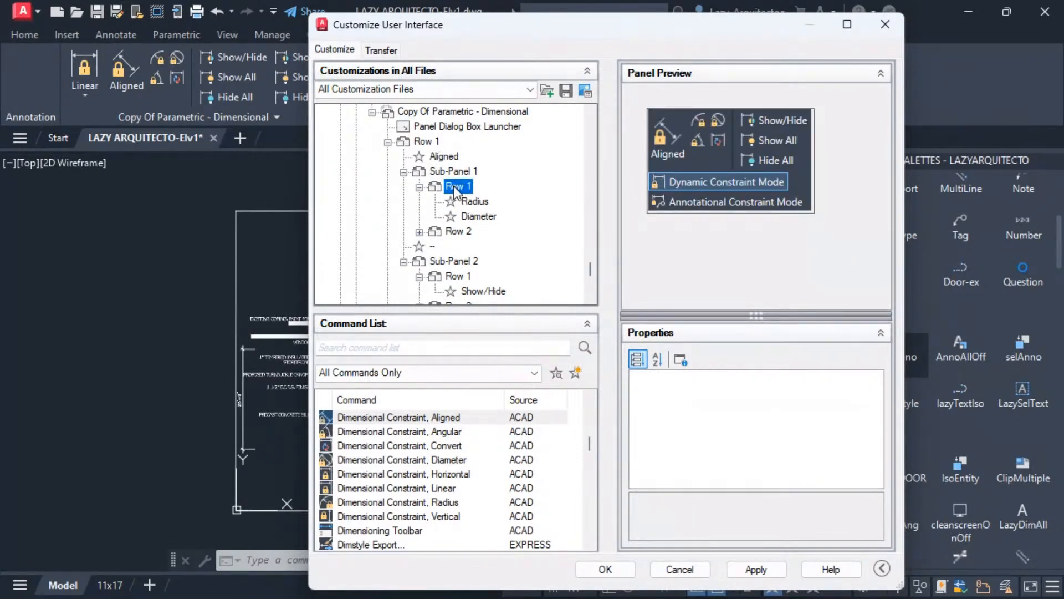
right_click(454, 185)
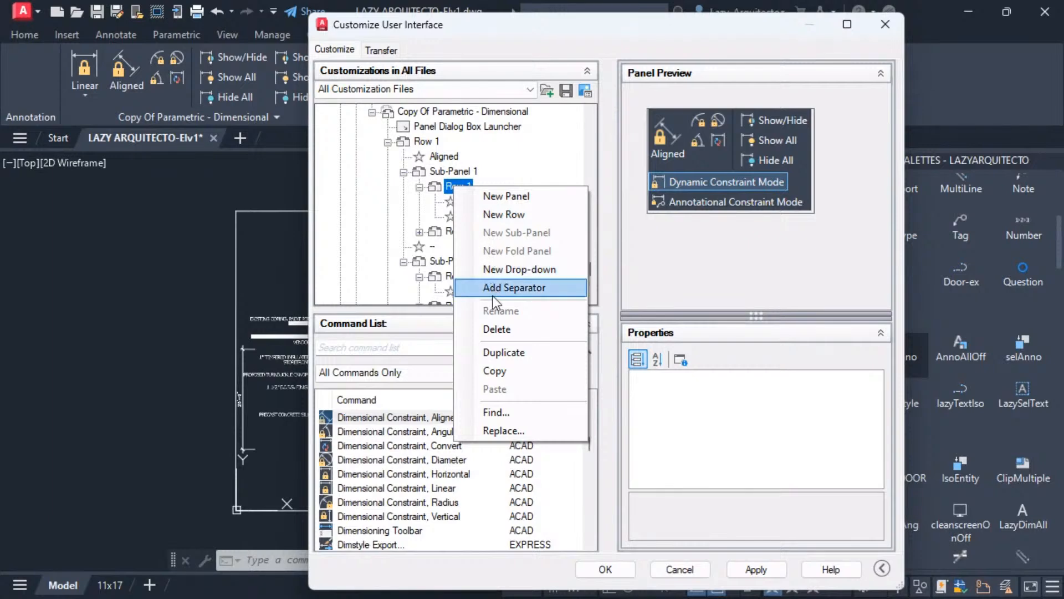
left_click(498, 328)
left_click(607, 348)
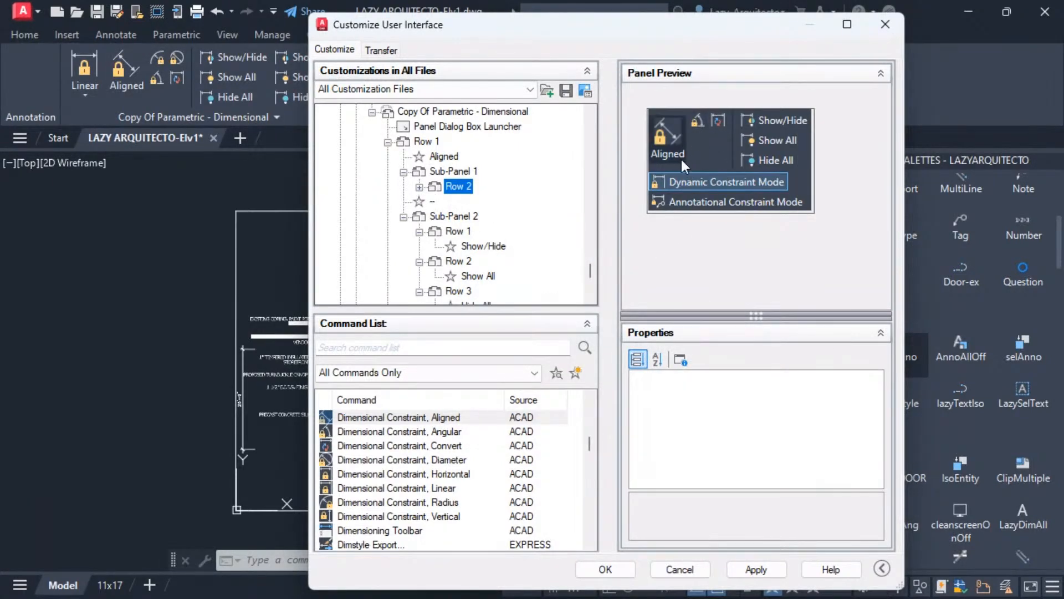
- Delete the row holding the Angular and Convert buttons from Sub-Panel 1
left_click(697, 123)
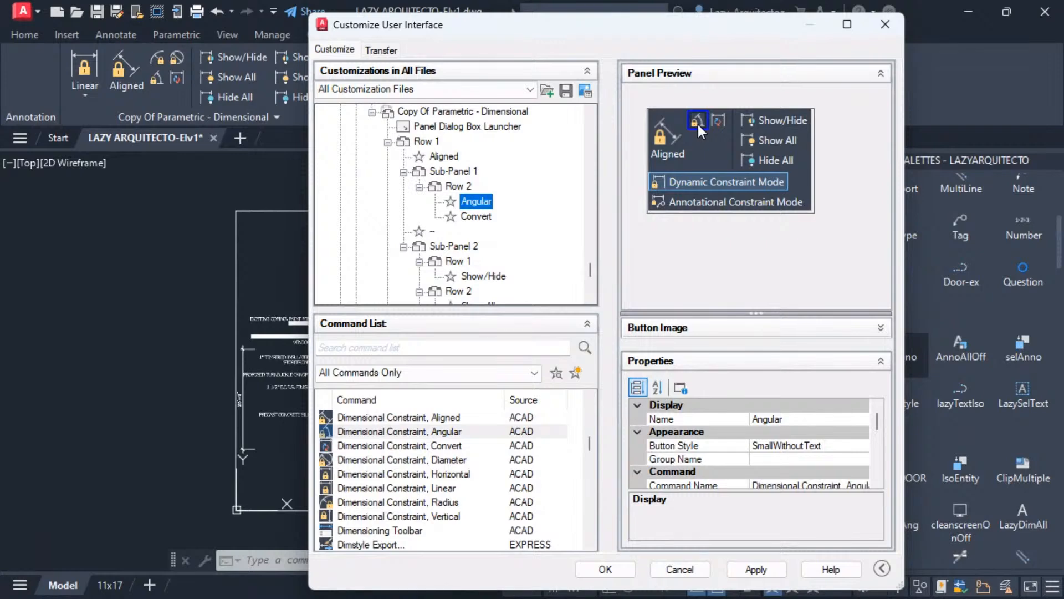
left_click(460, 187)
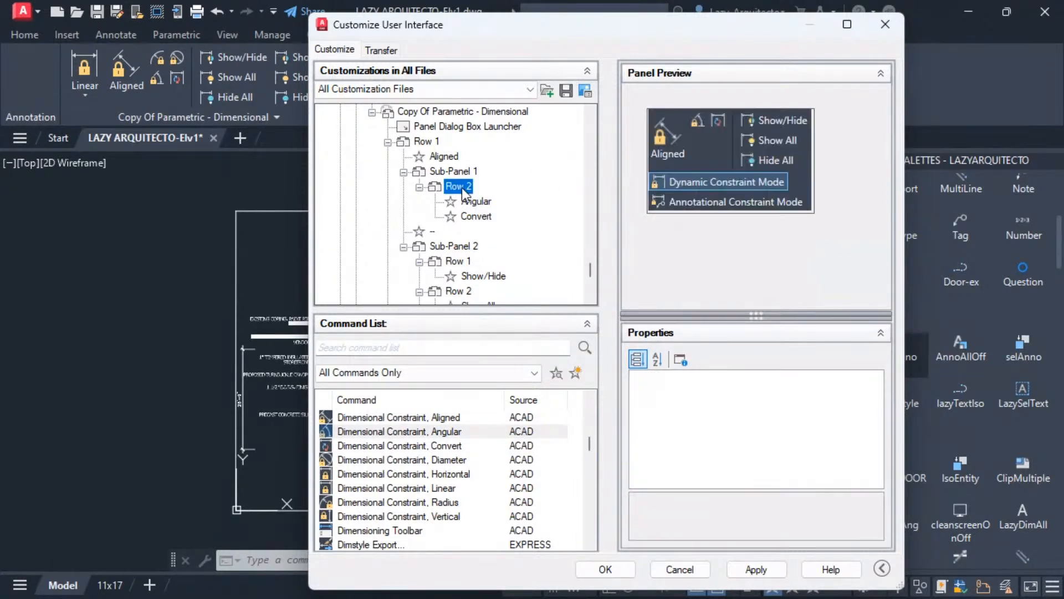
right_click(461, 187)
left_click(534, 327)
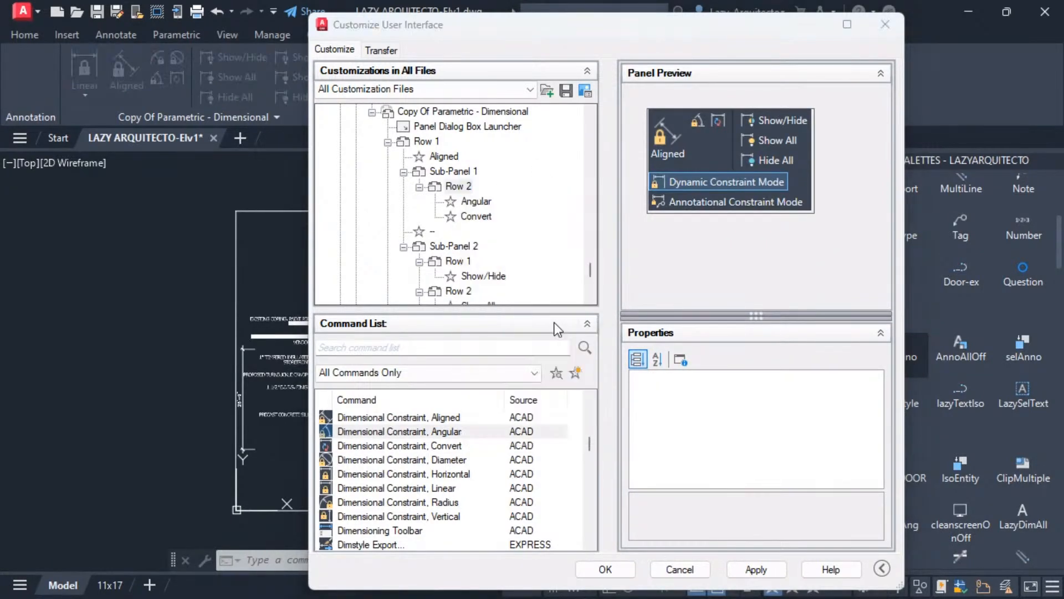
left_click(624, 347)
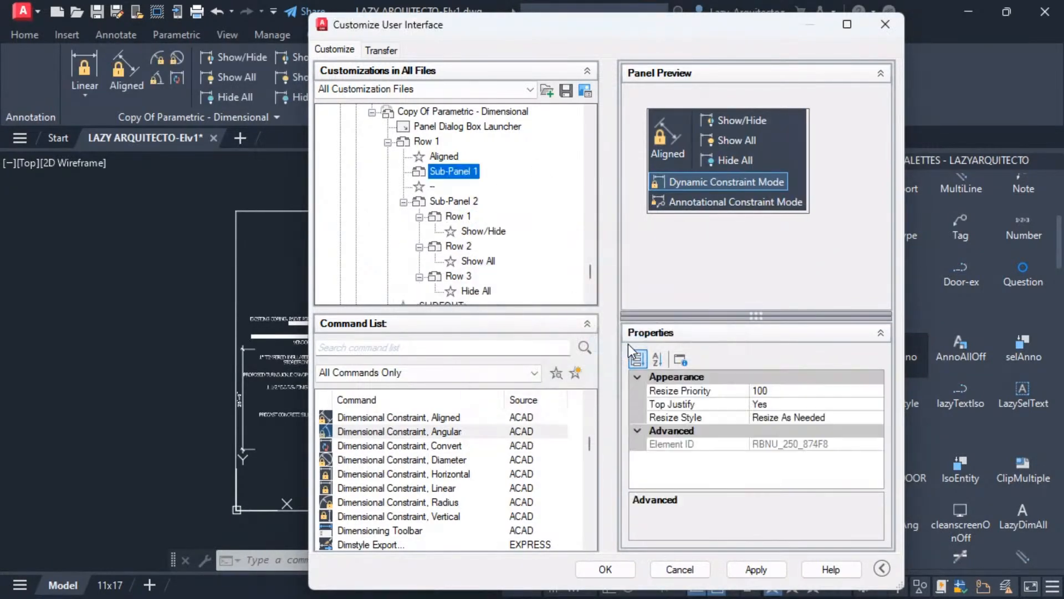
- Remove the Aligned button from Row 1 of the copied panel
left_click(674, 132)
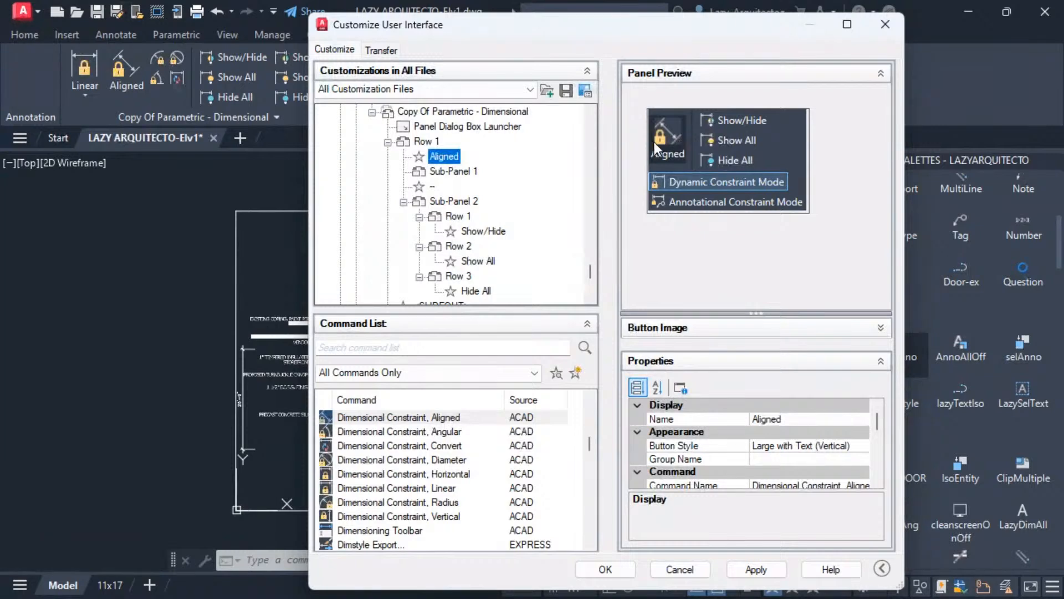
right_click(440, 157)
left_click(482, 185)
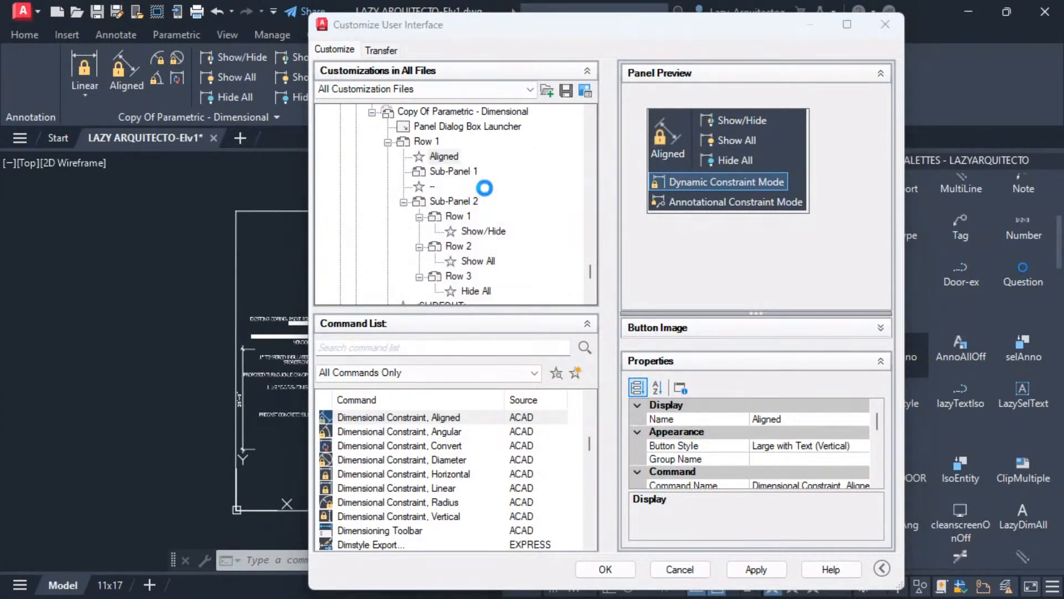
left_click(623, 347)
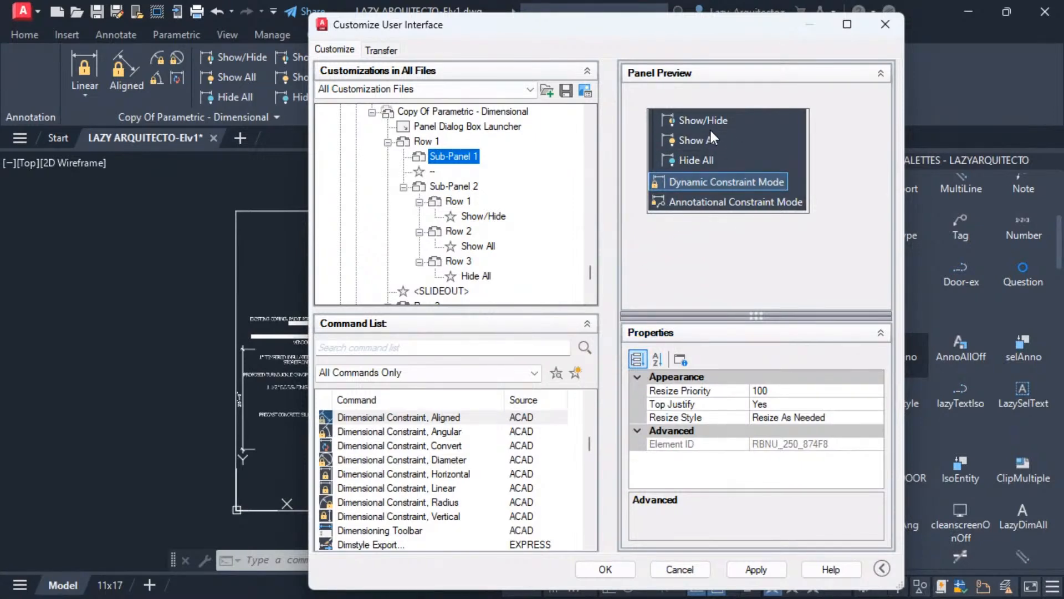
- Delete the slideout's Row 2, which holds Dynamic Constraint Mode, from the copied panel
left_click(703, 182)
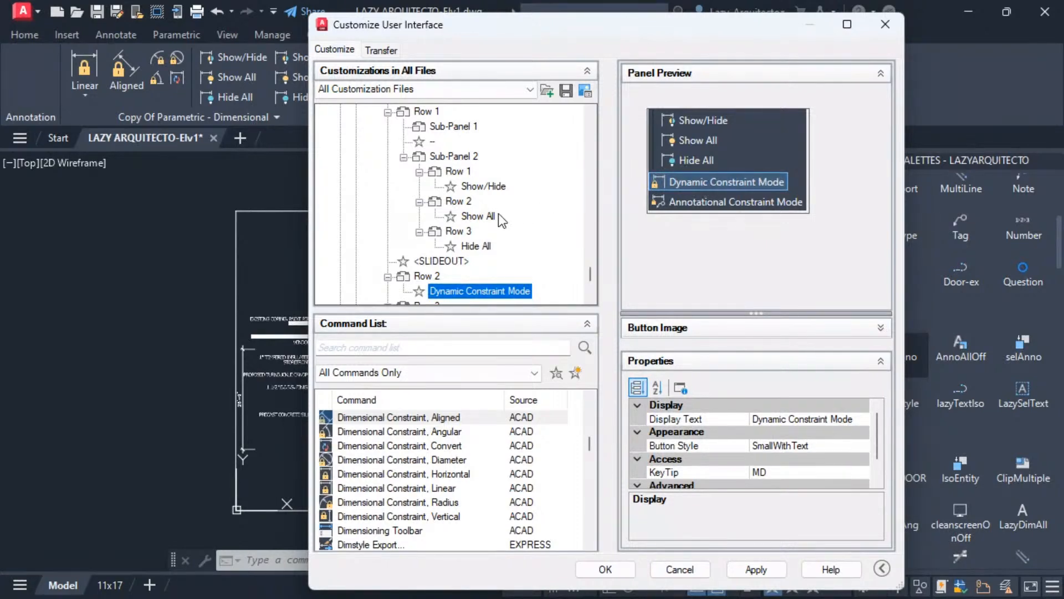
scroll(498, 214, "down", 1)
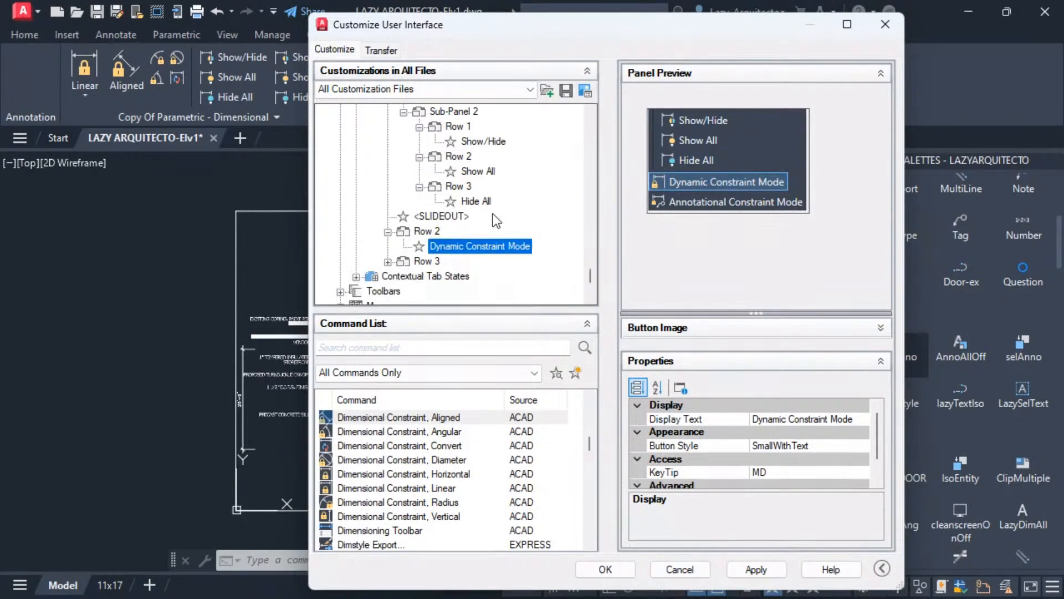
right_click(424, 233)
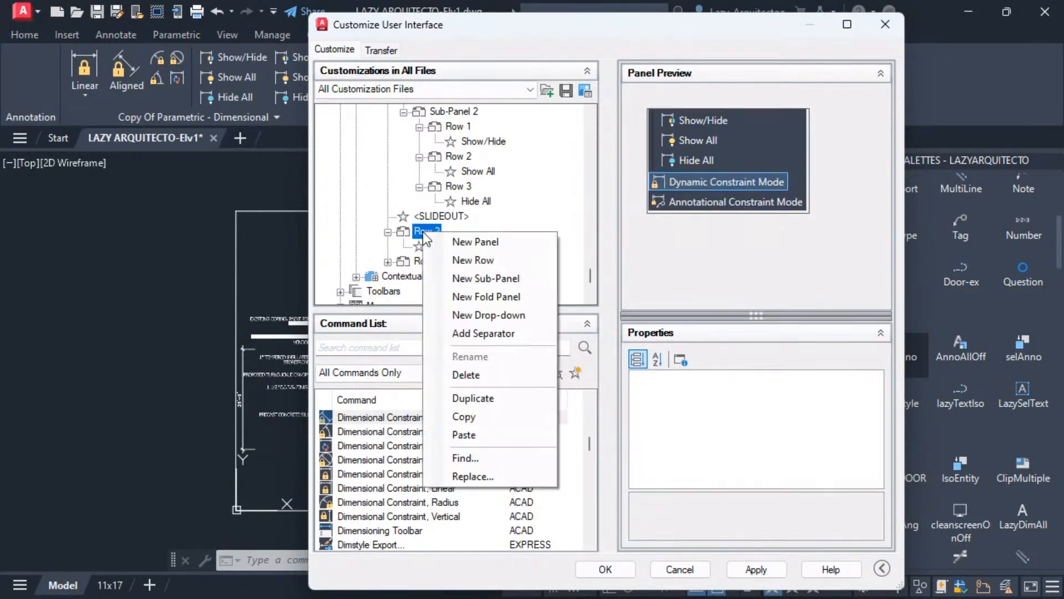
left_click(481, 374)
left_click(615, 346)
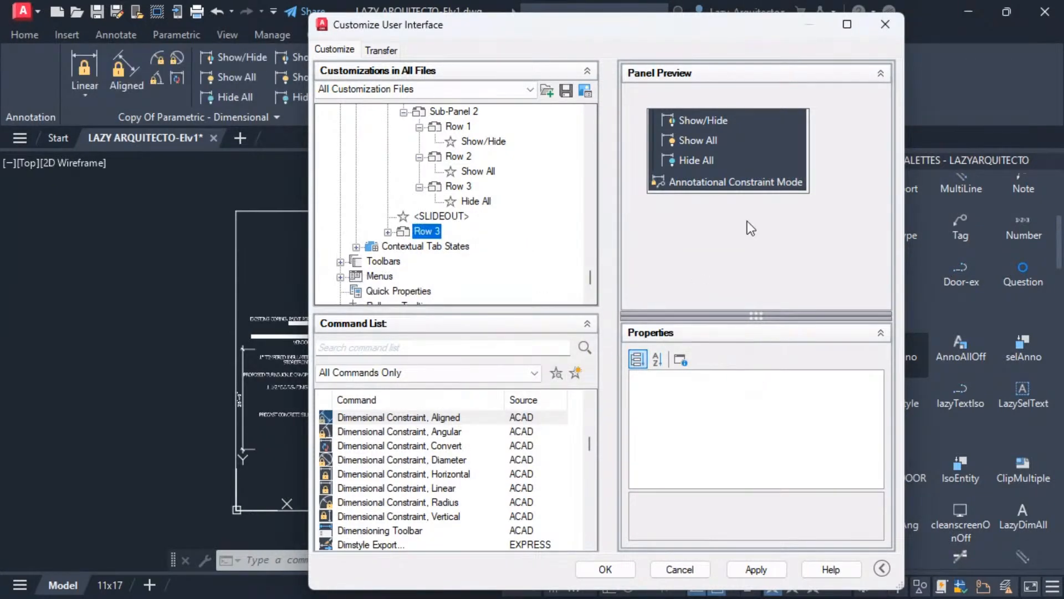
- Delete the slideout's Row 3, which holds Annotational Constraint Mode, from the copied panel
left_click(723, 184)
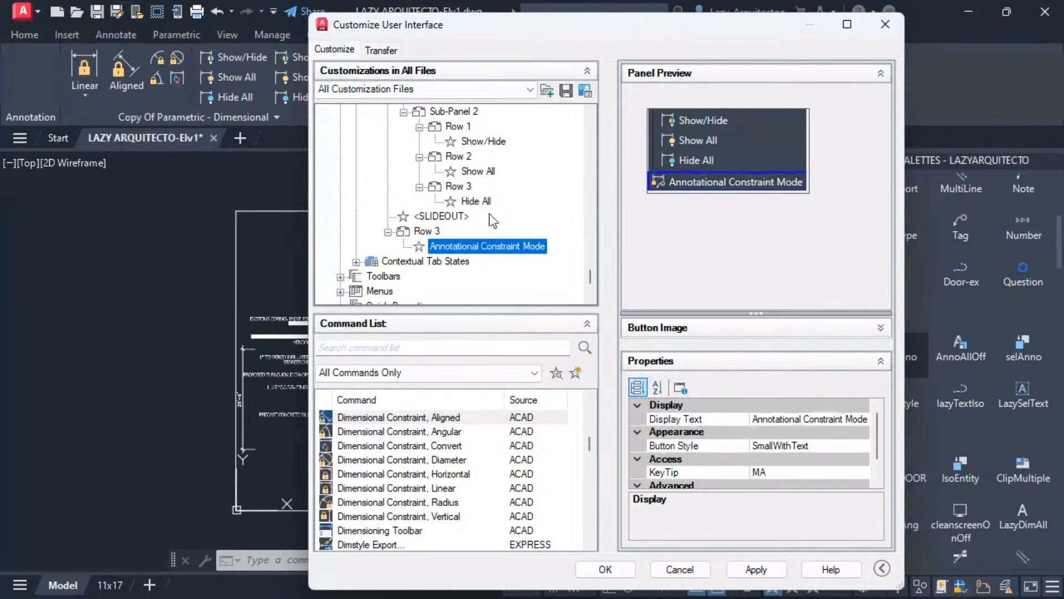
left_click(426, 237)
right_click(426, 238)
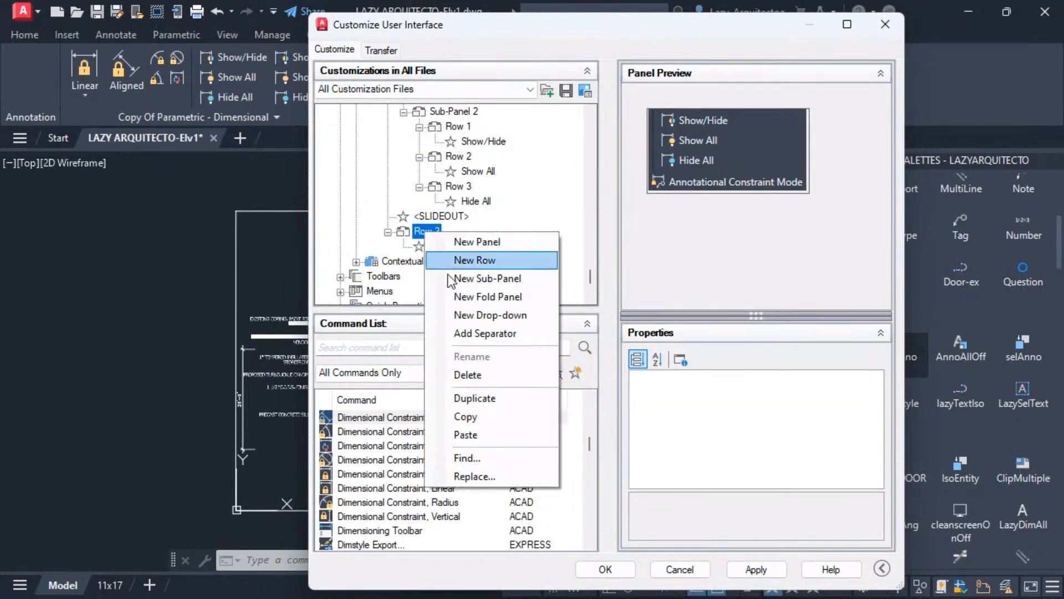
left_click(483, 374)
left_click(610, 347)
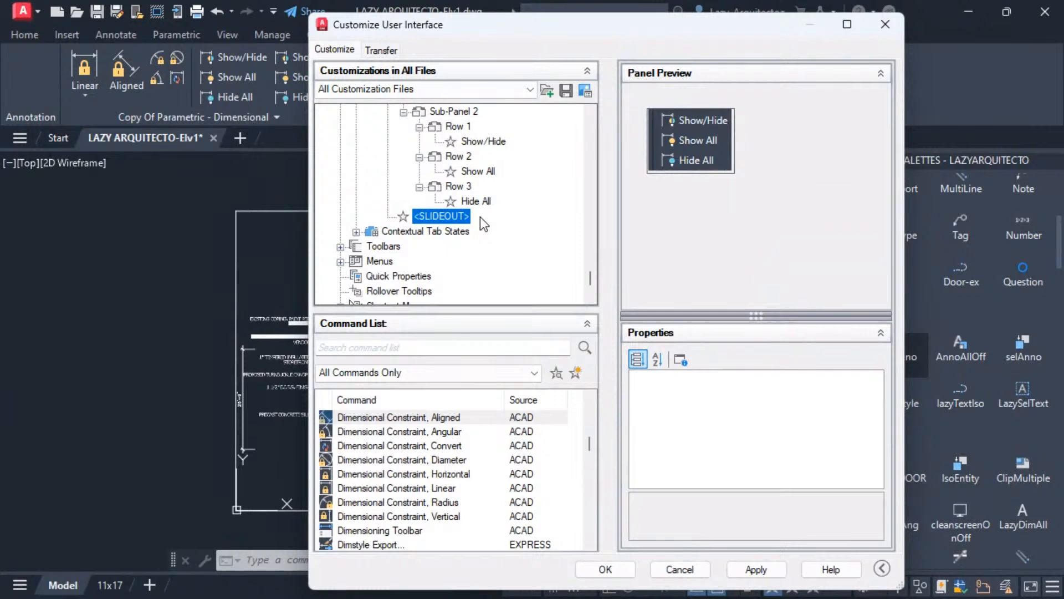
- Apply the panel customizations, close the customization dialog and display the Lazy Arquitecto ribbon tab
scroll(483, 220, "up", 1)
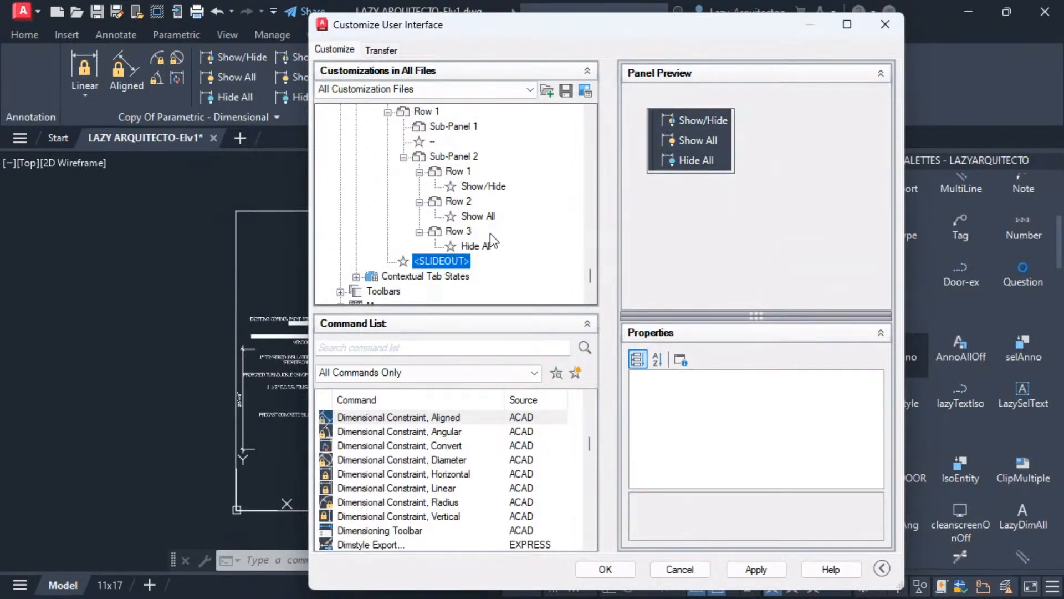
scroll(490, 234, "up", 1)
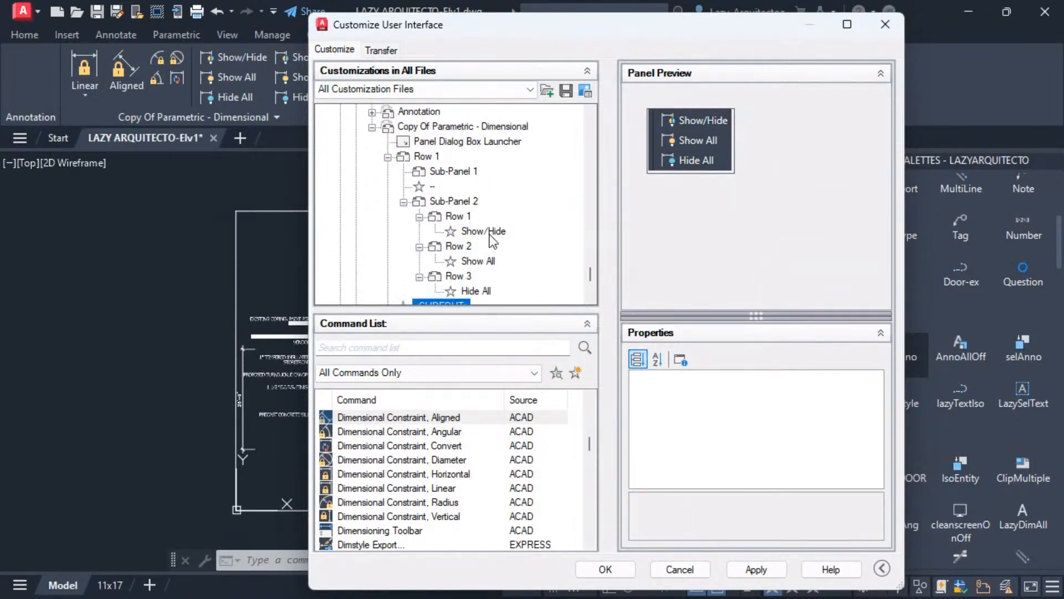
left_click(374, 129)
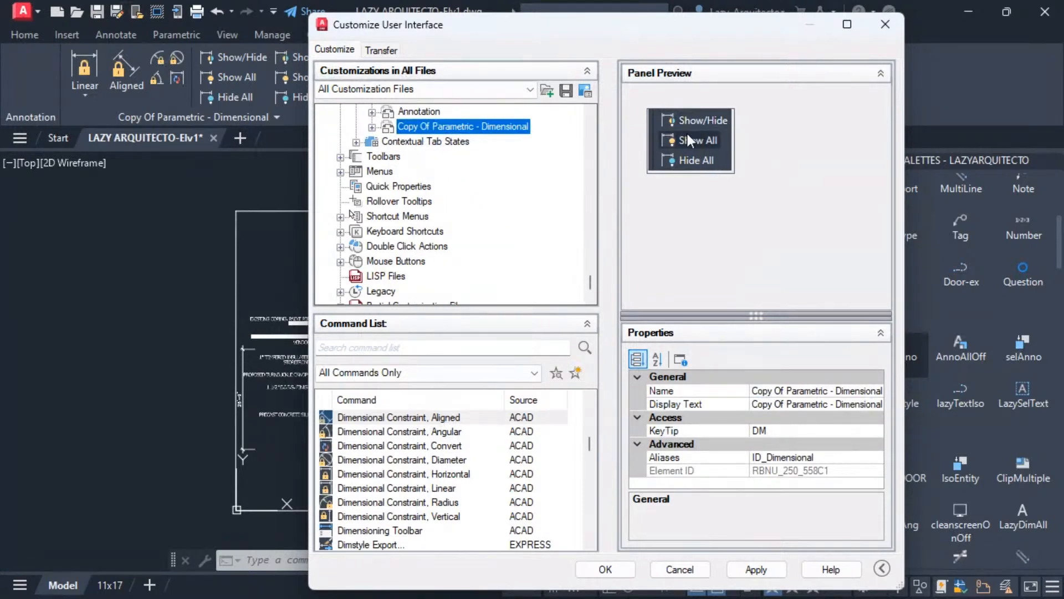
scroll(449, 157, "up", 1)
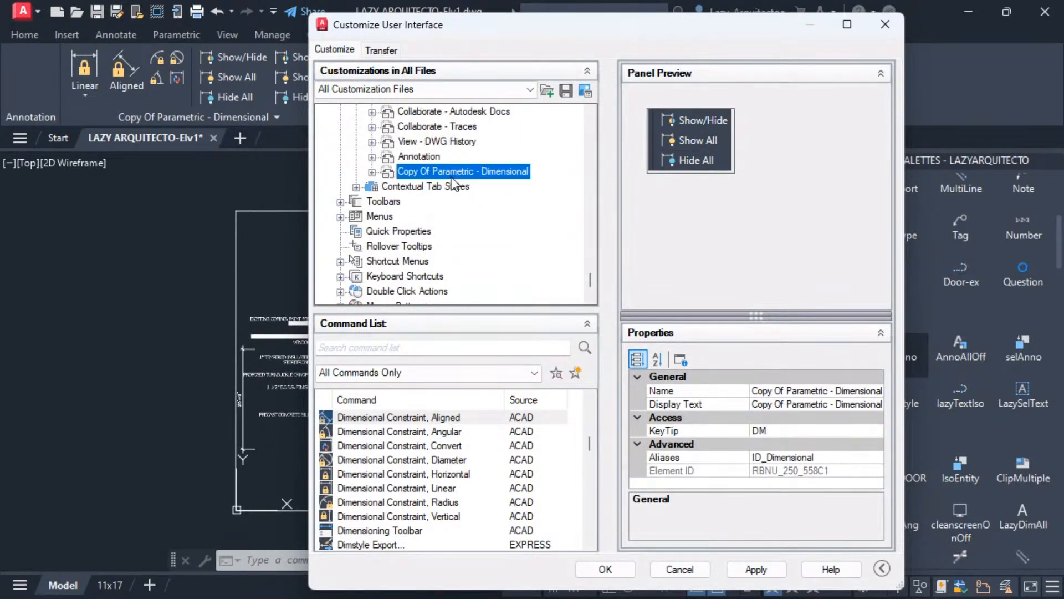
scroll(488, 249, "up", 2)
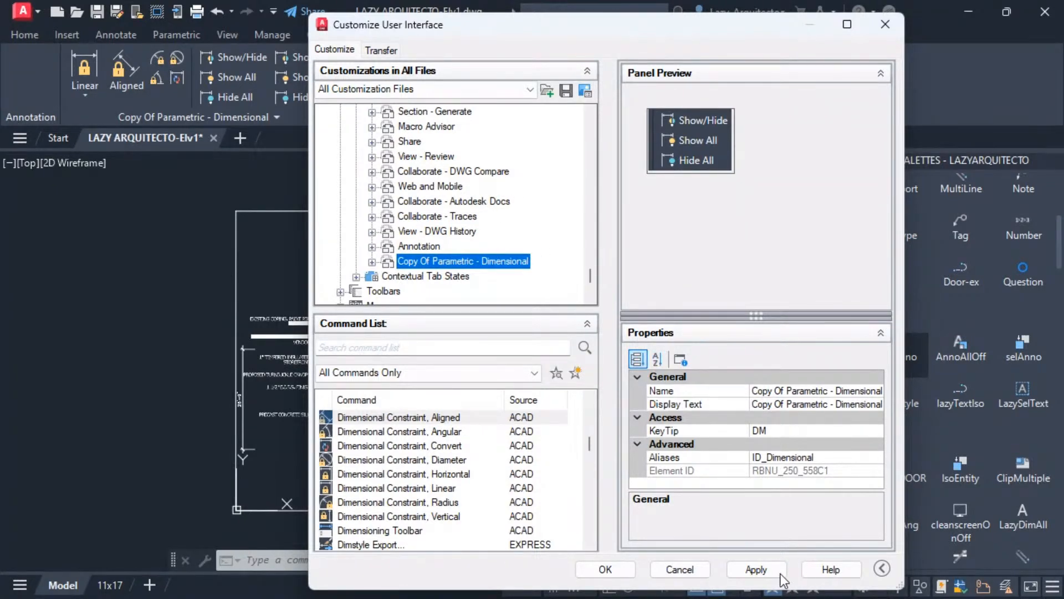
left_click(752, 569)
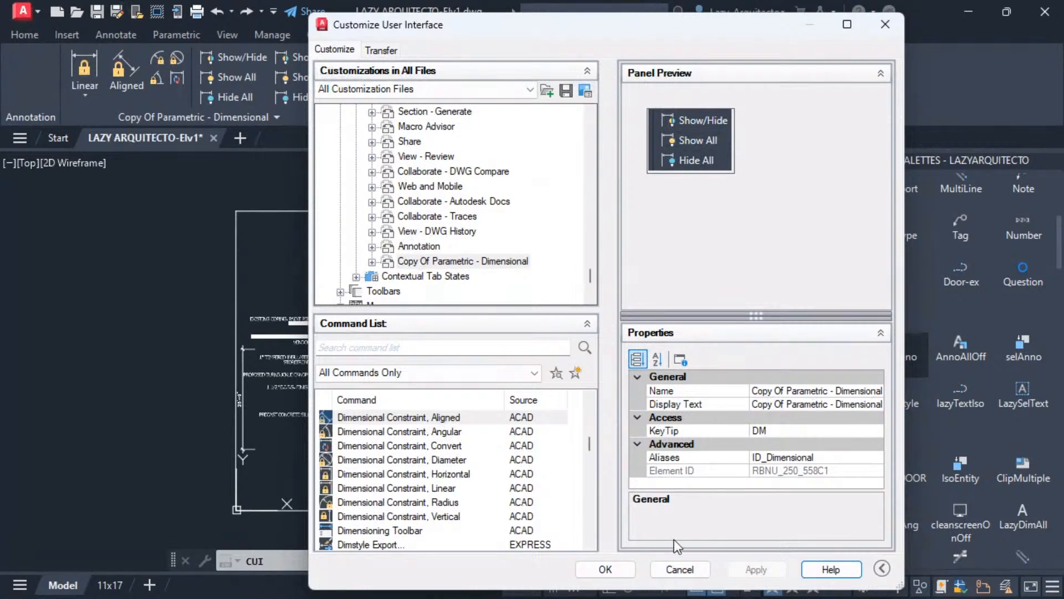
left_click(608, 570)
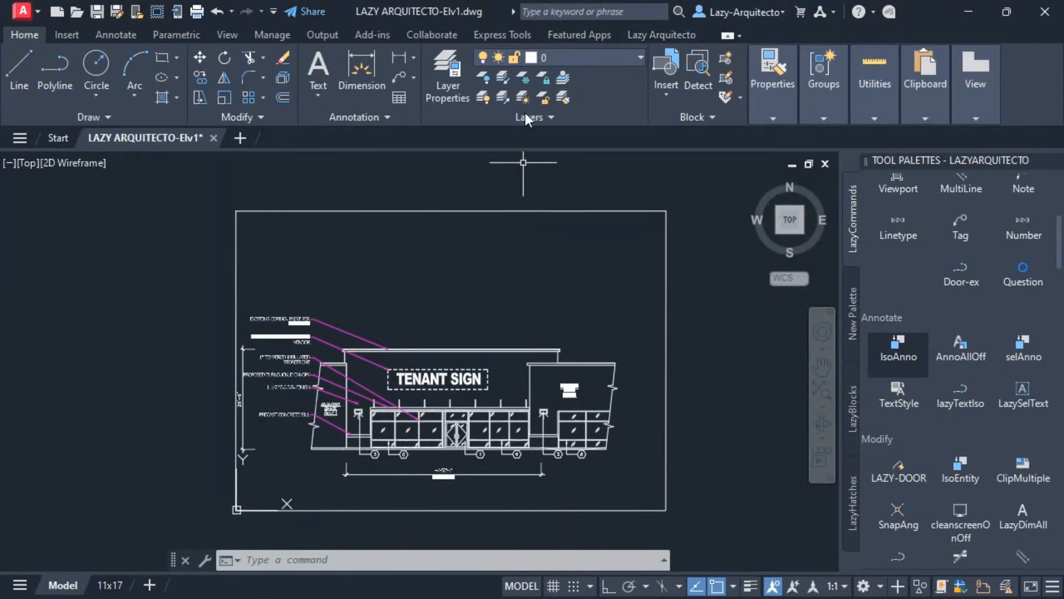
left_click(655, 33)
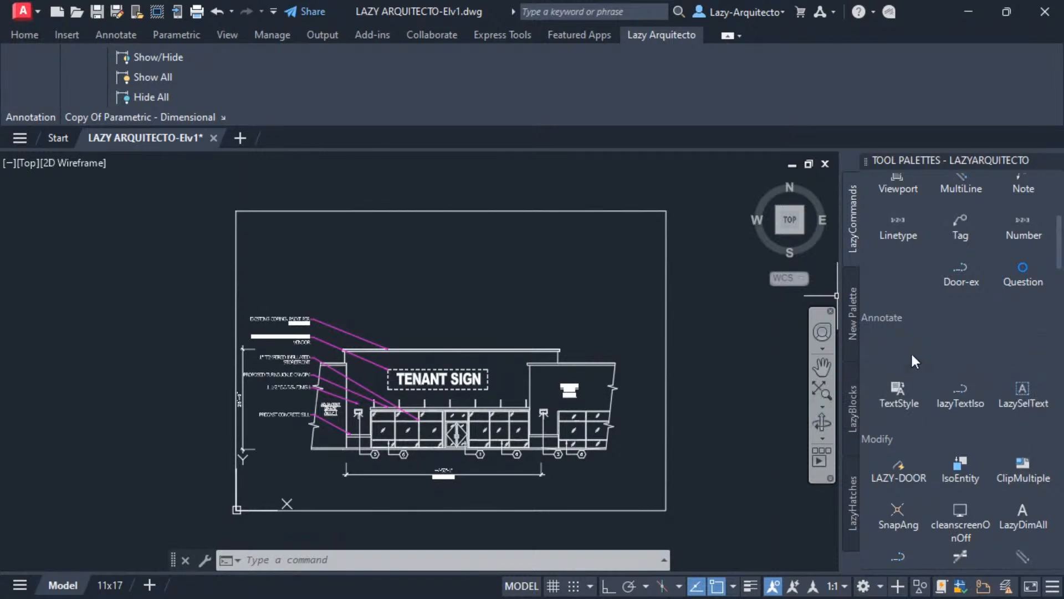
- Reopen the interface customization with the CUI command and delete the Annotation panel from the Lazy Arquitecto tab
type("cui")
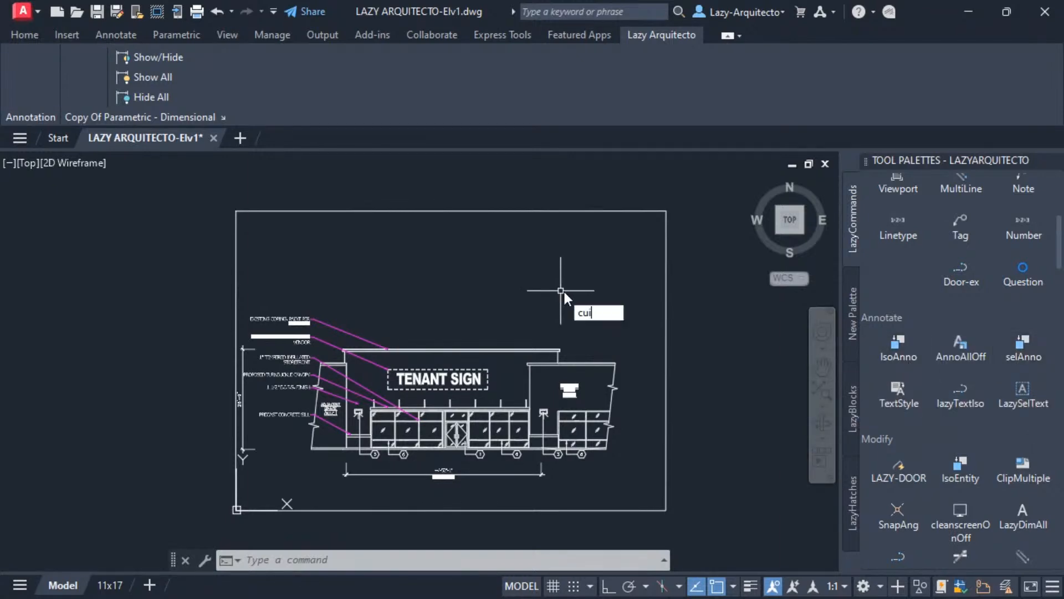
key("Return")
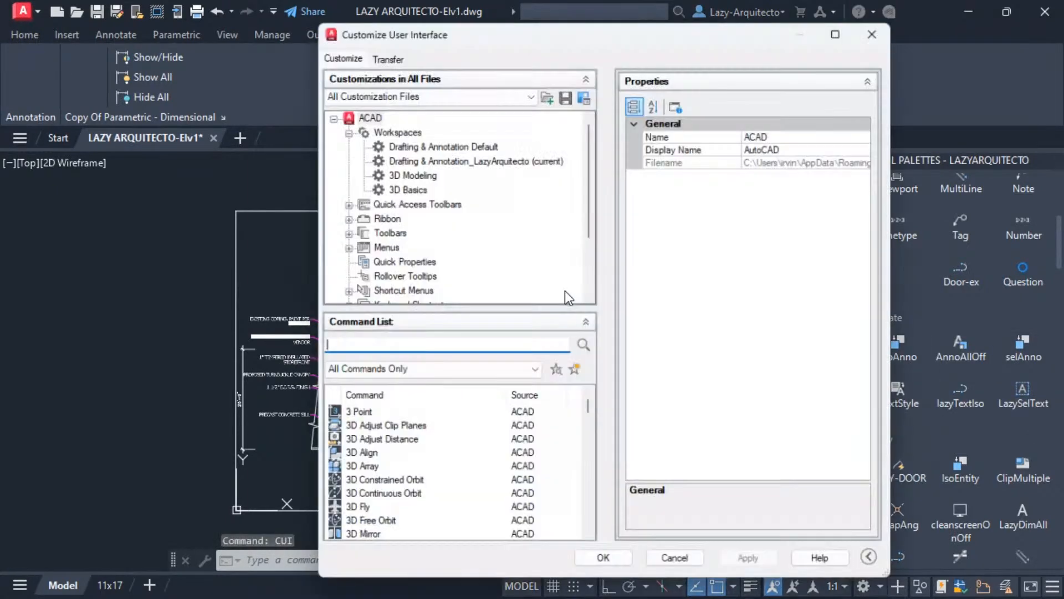
left_click(340, 217)
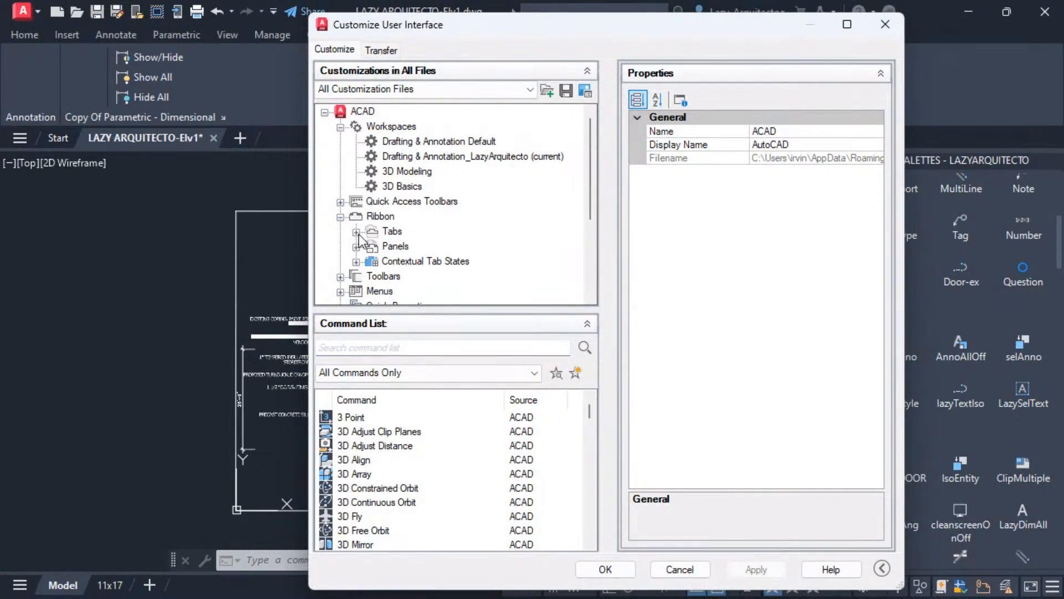
left_click(356, 232)
scroll(420, 218, "down", 15)
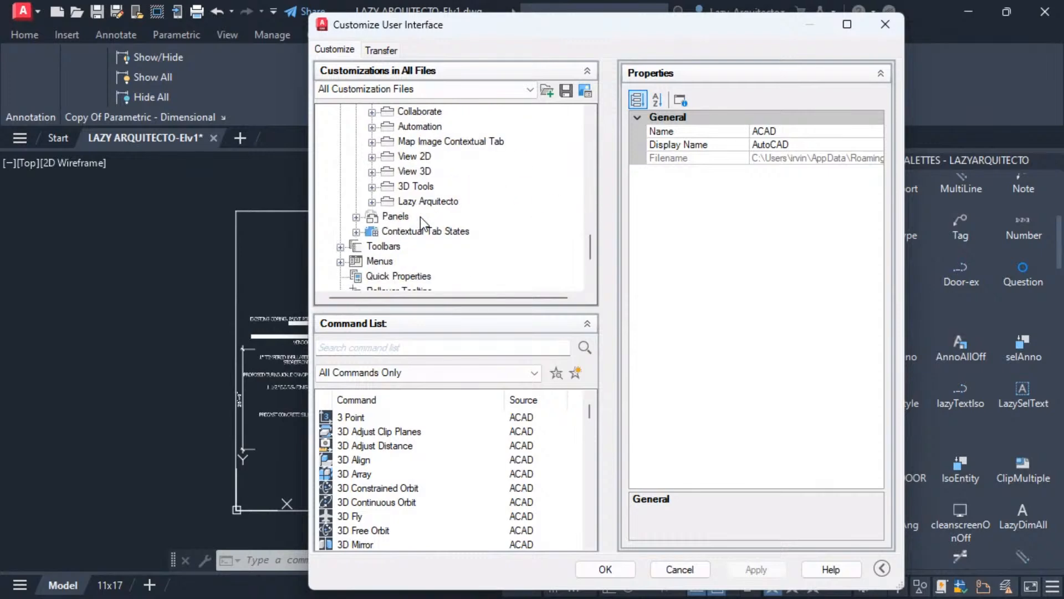
left_click(372, 202)
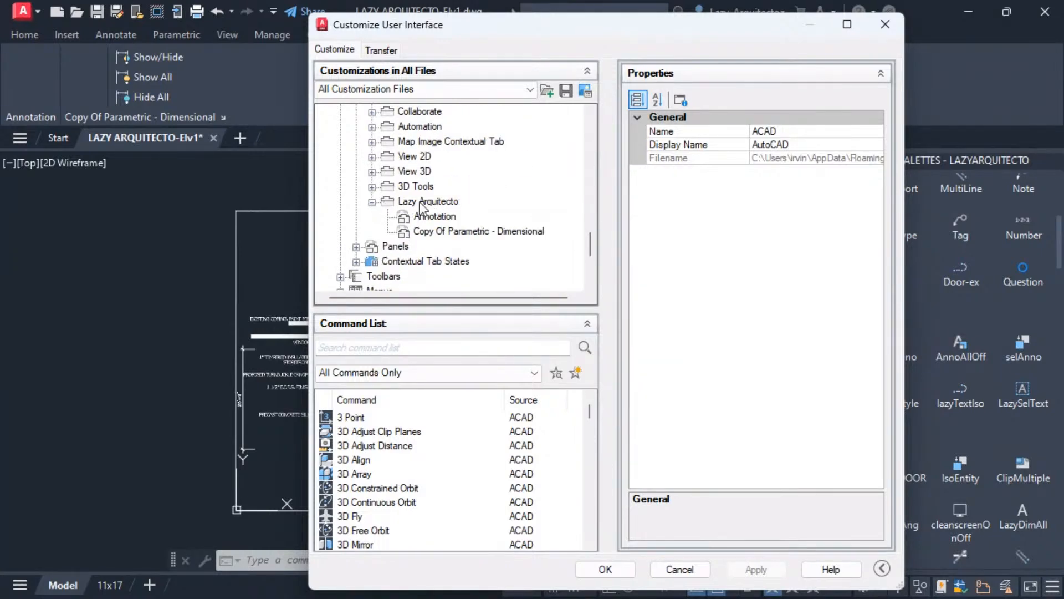
left_click(433, 216)
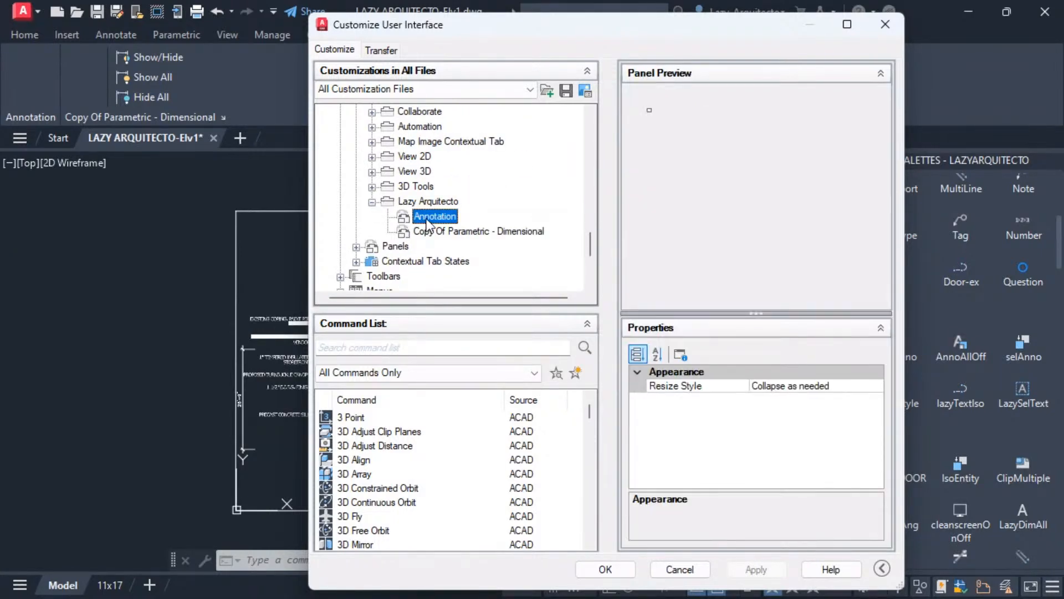
right_click(432, 221)
left_click(478, 271)
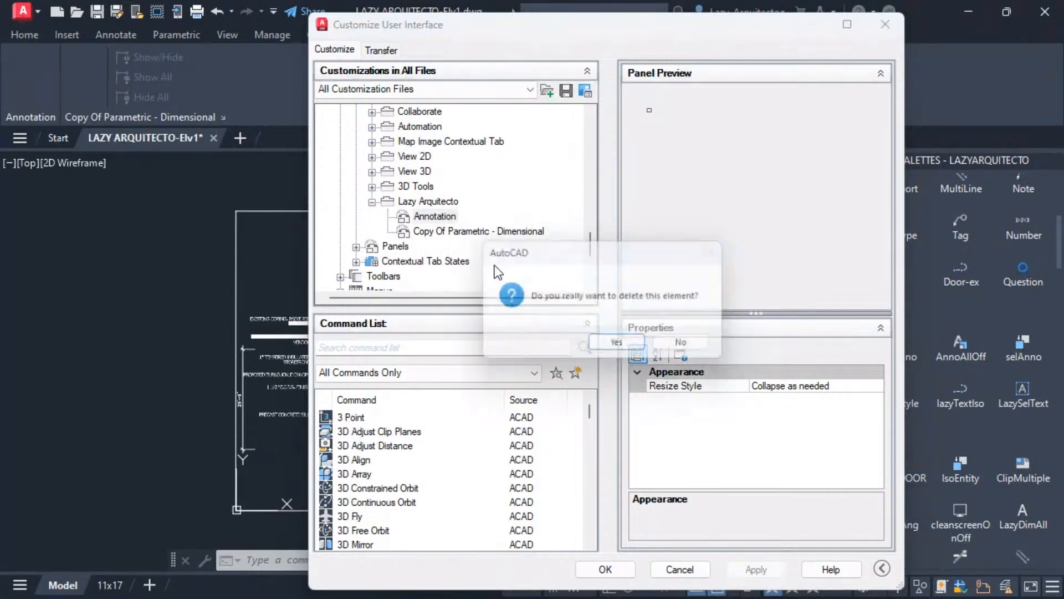
left_click(613, 344)
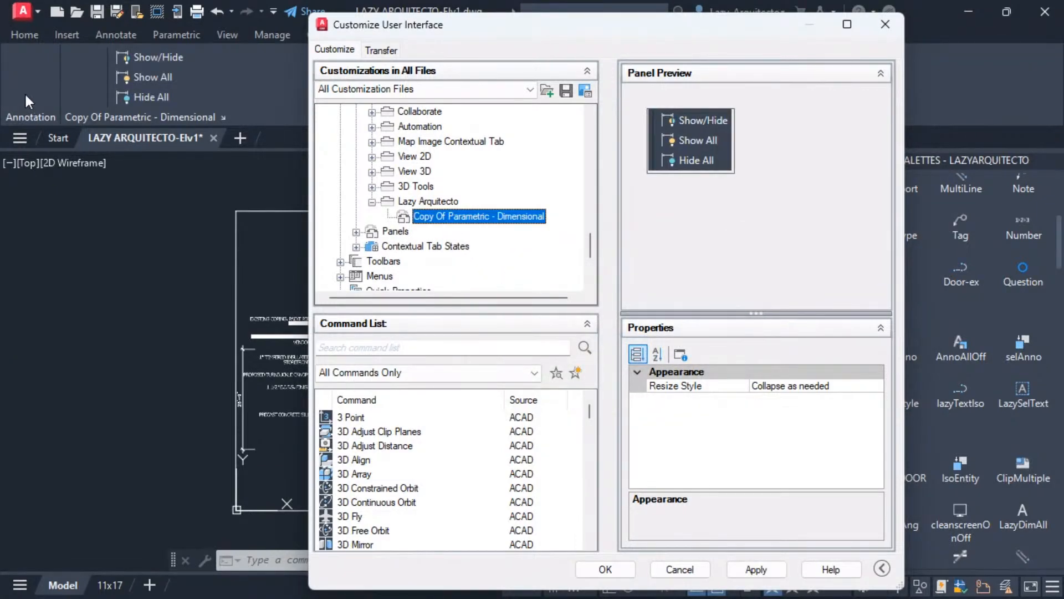
- Delete the empty Sub-Panel 1 from Row 1 of the Copy Of Parametric - Dimensional panel
left_click(357, 231)
scroll(455, 182, "down", 15)
scroll(455, 182, "down", 15)
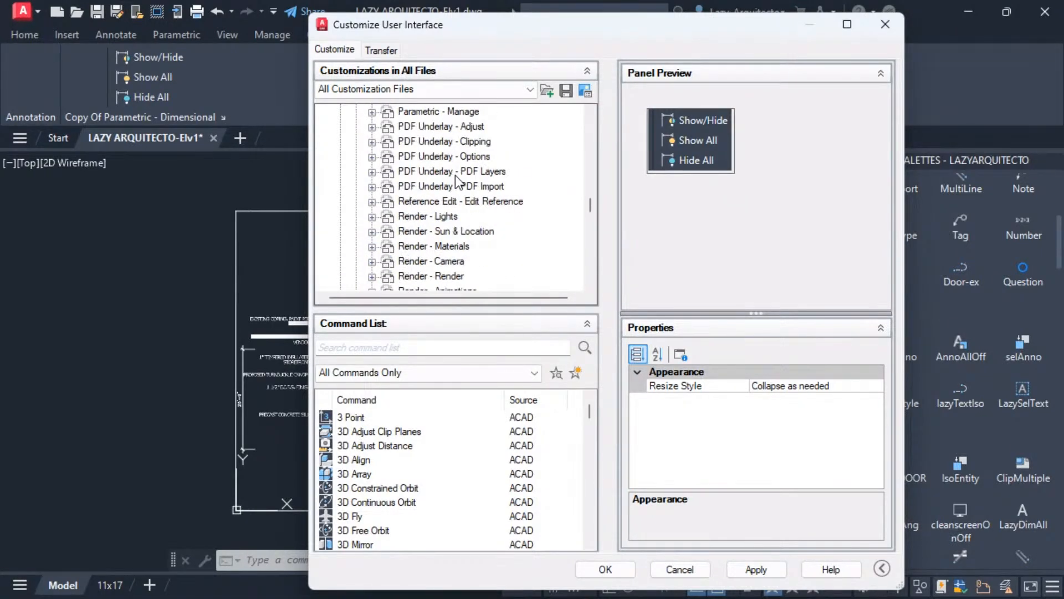
scroll(456, 182, "down", 5)
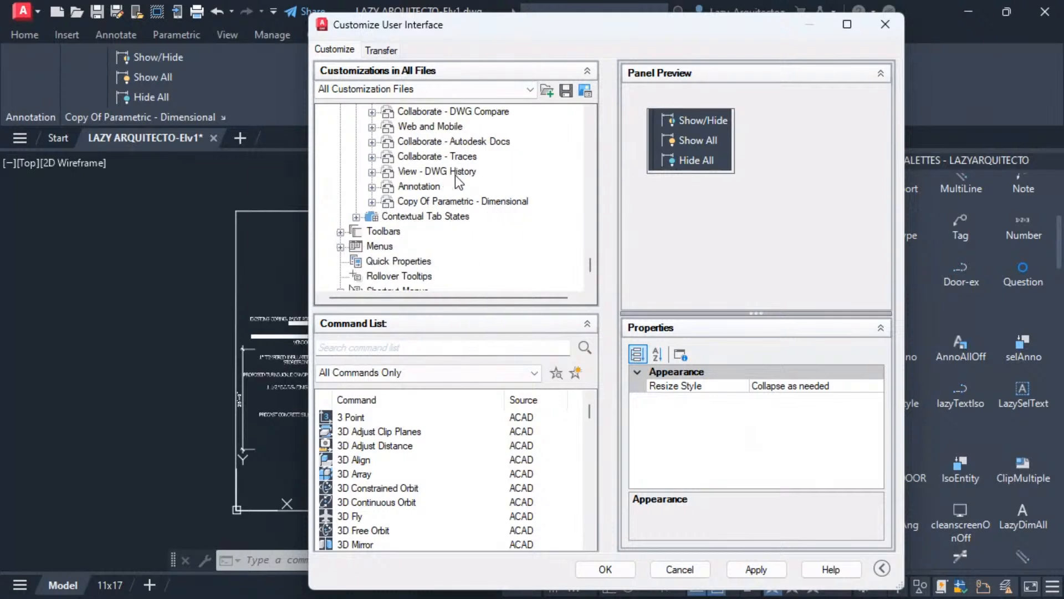
left_click(371, 201)
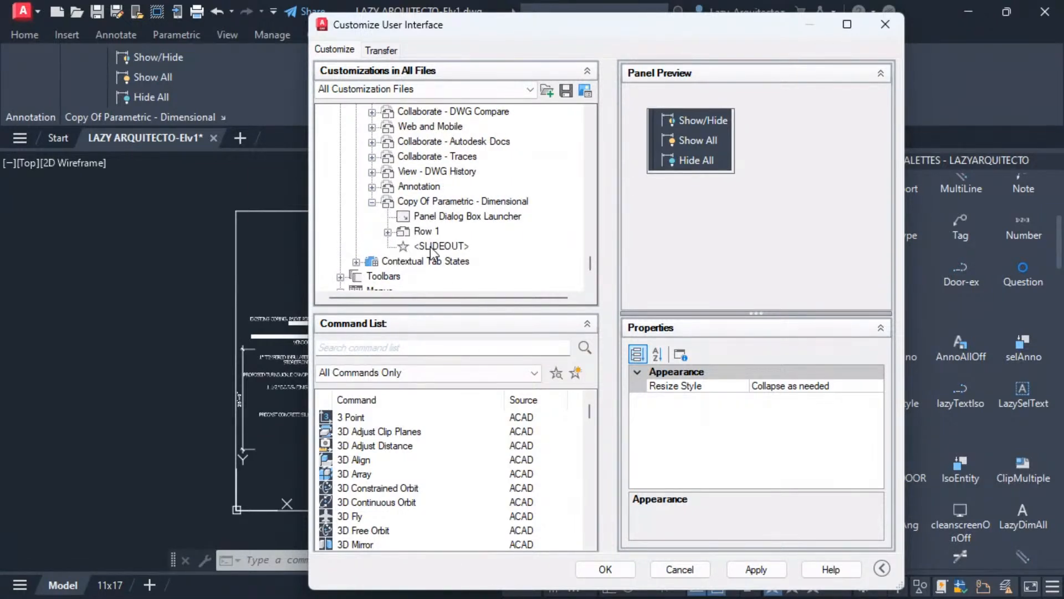
left_click(388, 232)
scroll(417, 234, "down", 1)
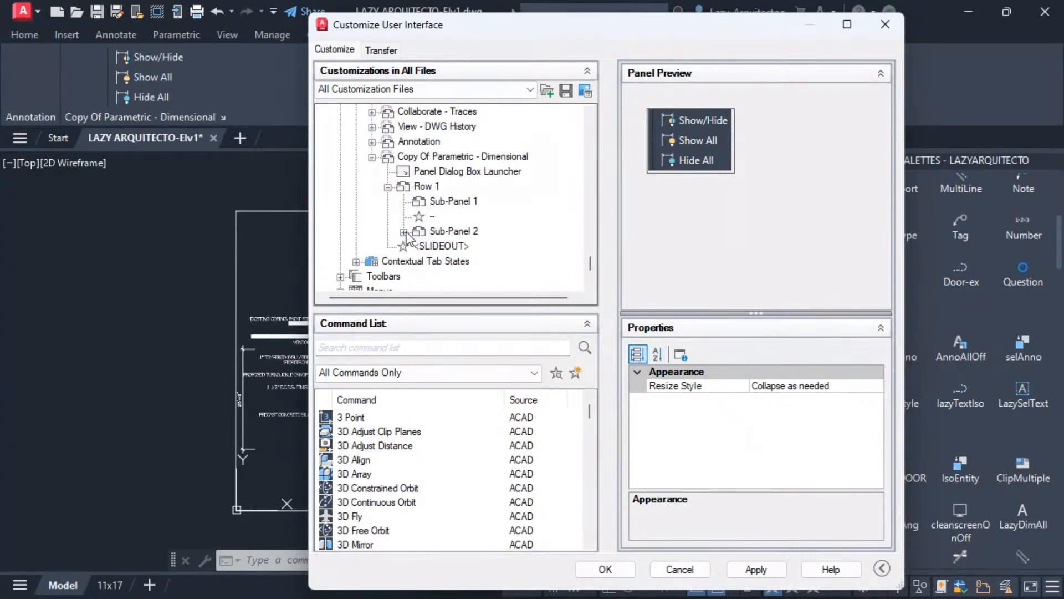
left_click(404, 232)
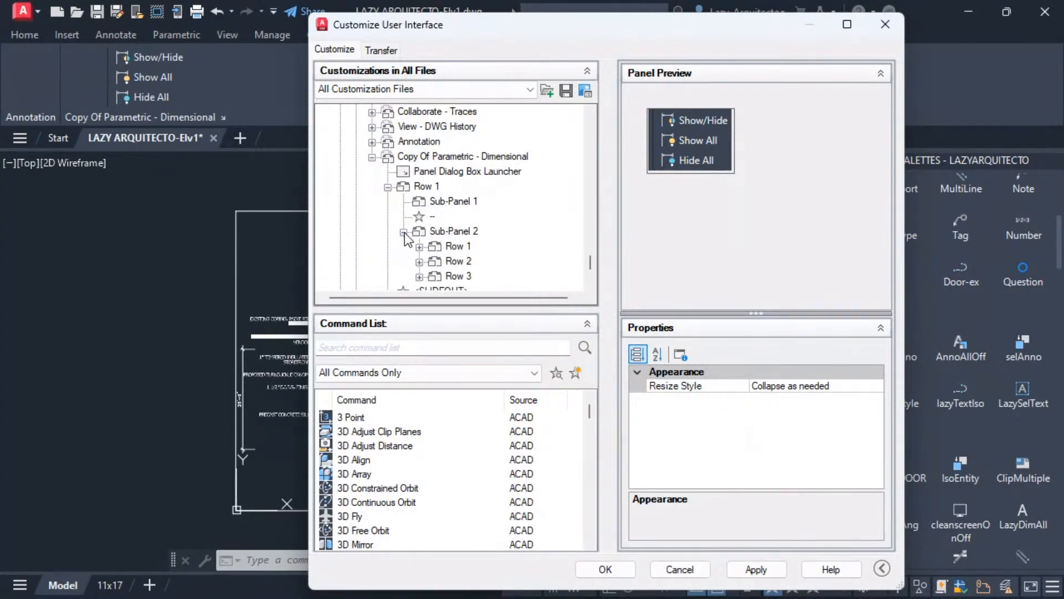
left_click(454, 202)
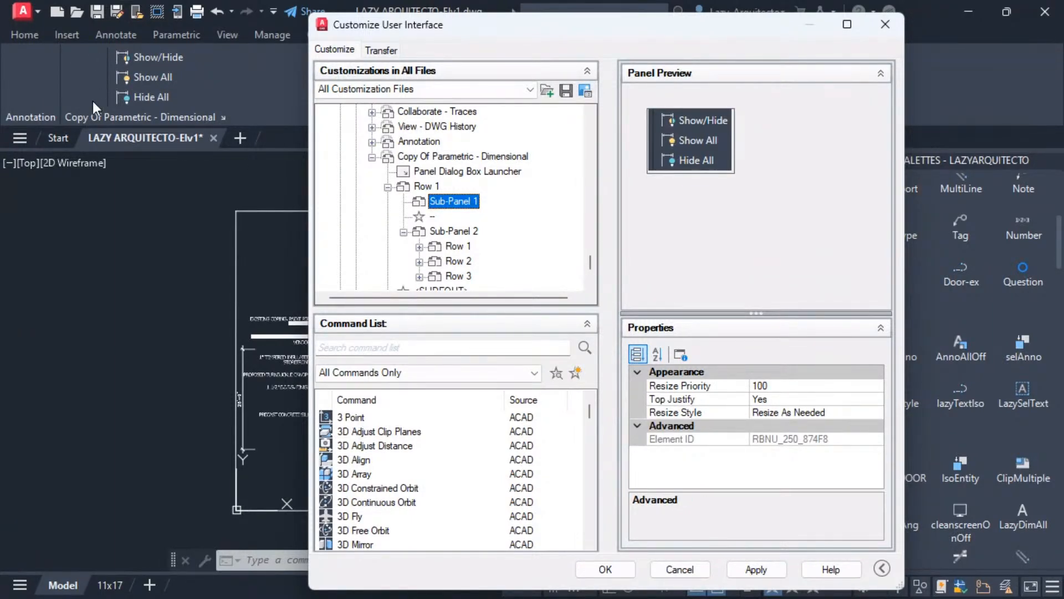
right_click(454, 204)
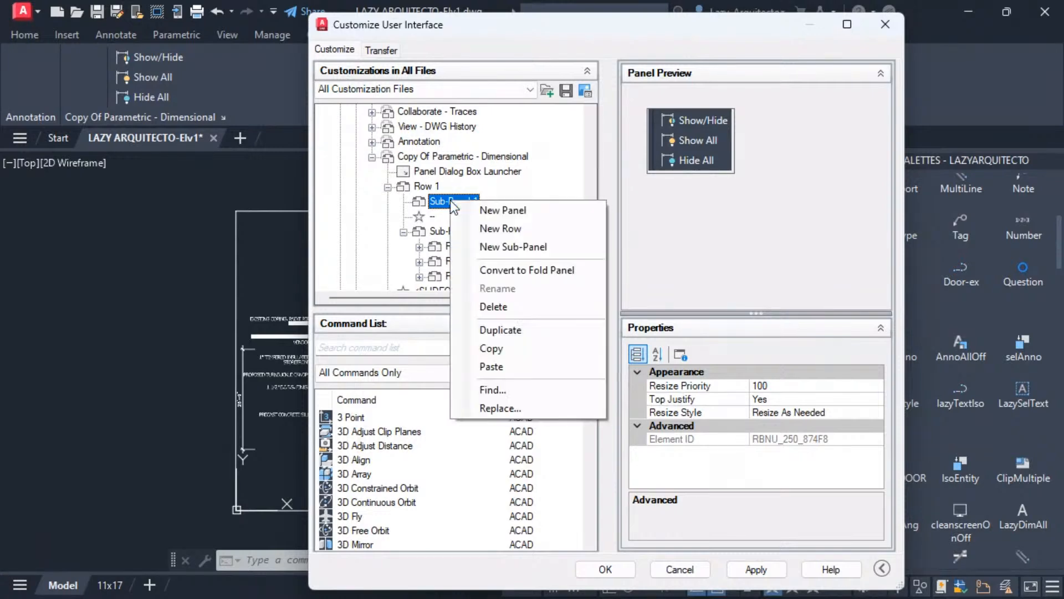
left_click(514, 306)
left_click(620, 346)
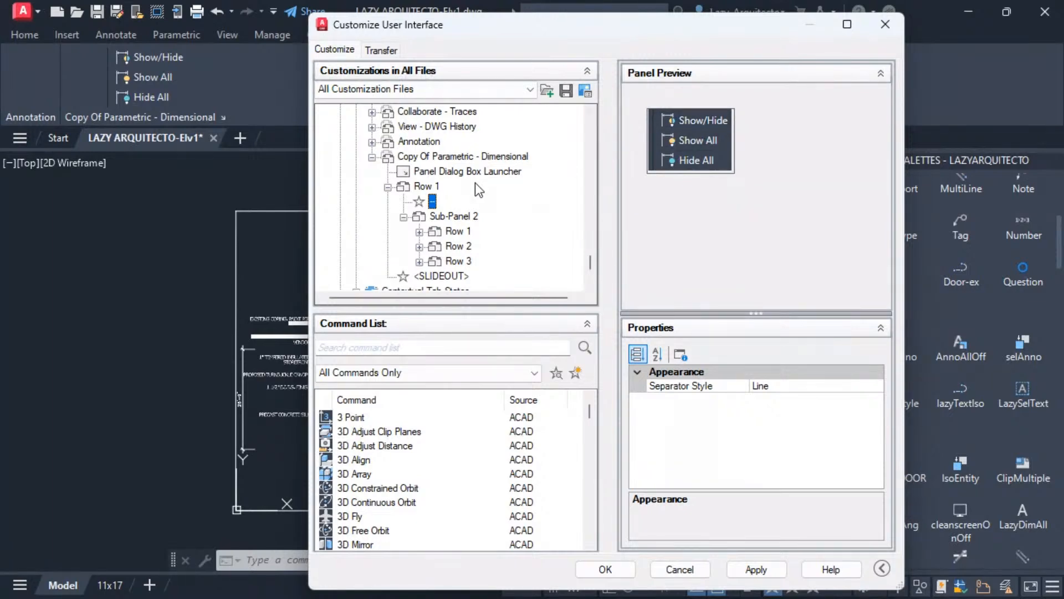
- Delete the separator above Sub-Panel 2 in the copied panel's Row 1 and apply the customizations
right_click(431, 202)
left_click(463, 227)
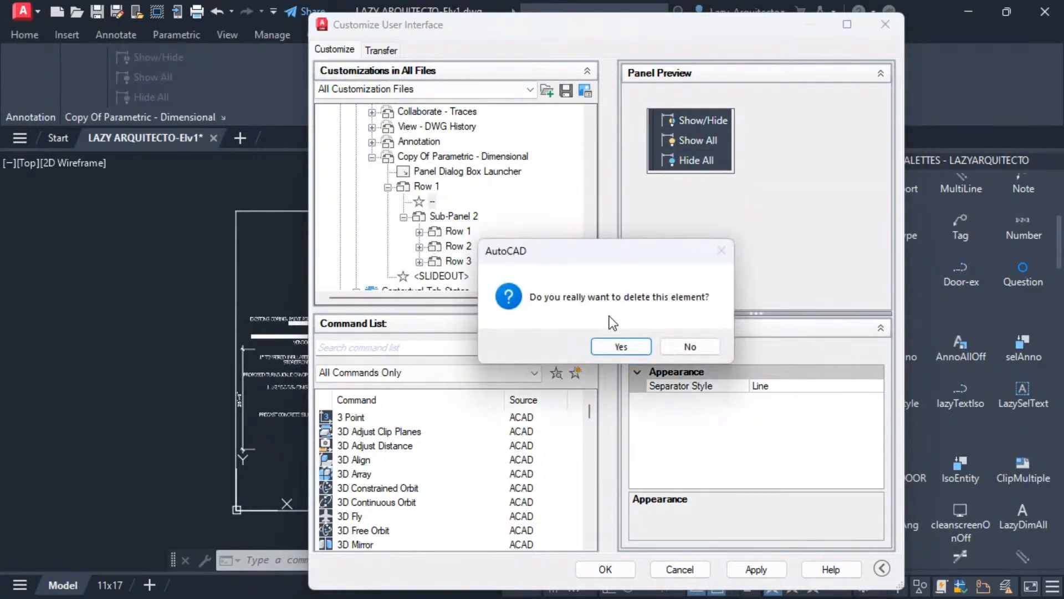
left_click(619, 347)
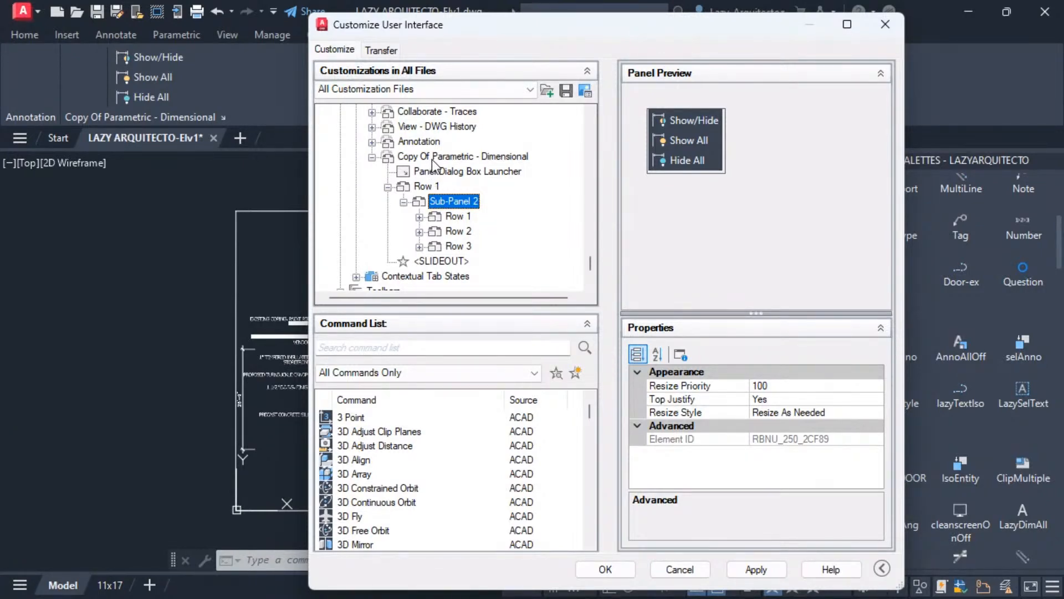
left_click(767, 568)
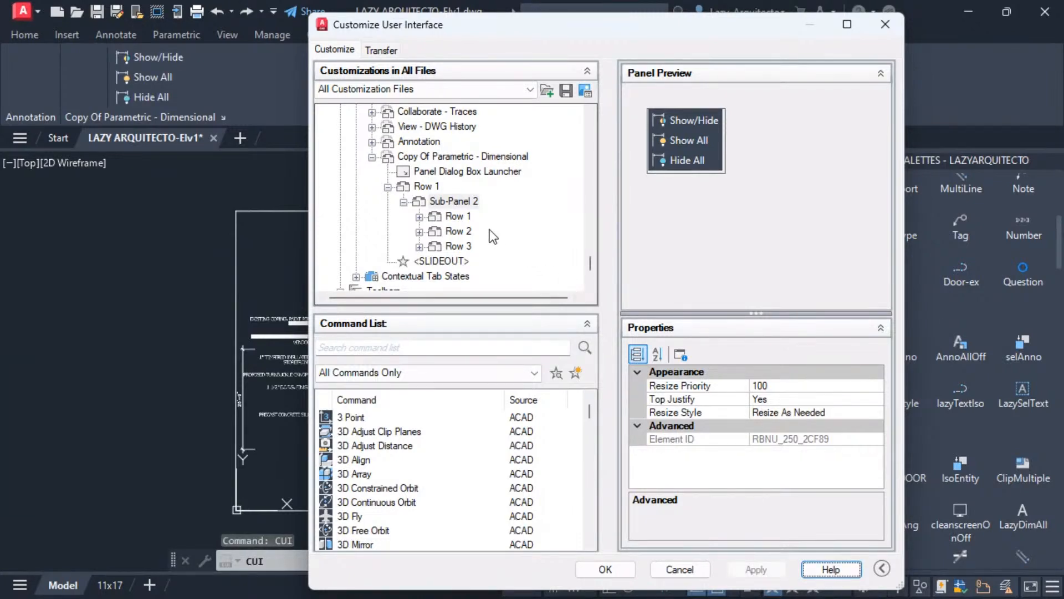
- Try to rename the Copy Of Parametric - Dimensional panel listed under the Lazy Arquitecto tab
left_click(427, 158)
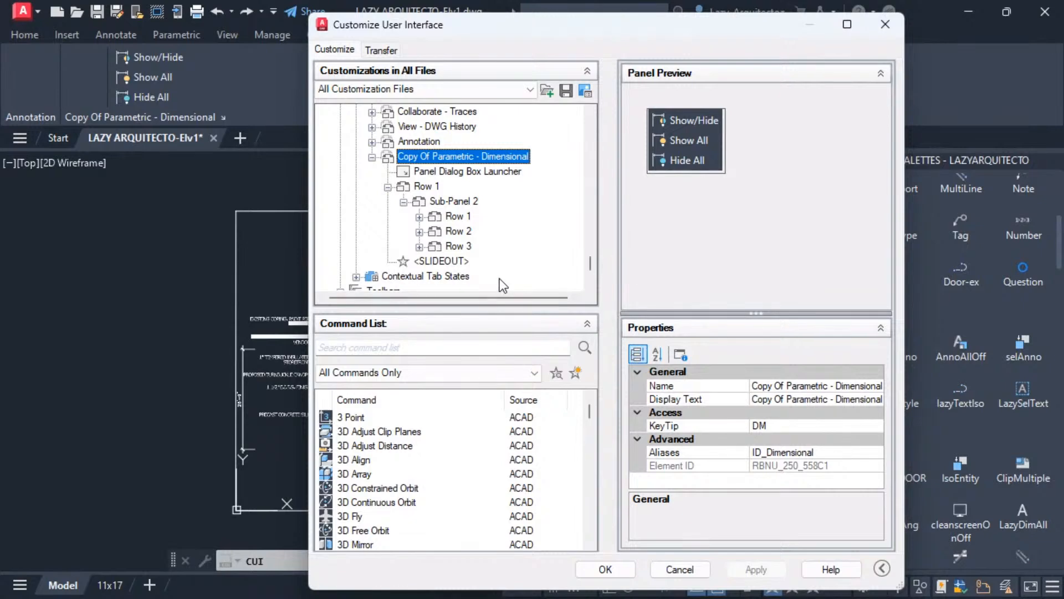
scroll(471, 255, "up", 2)
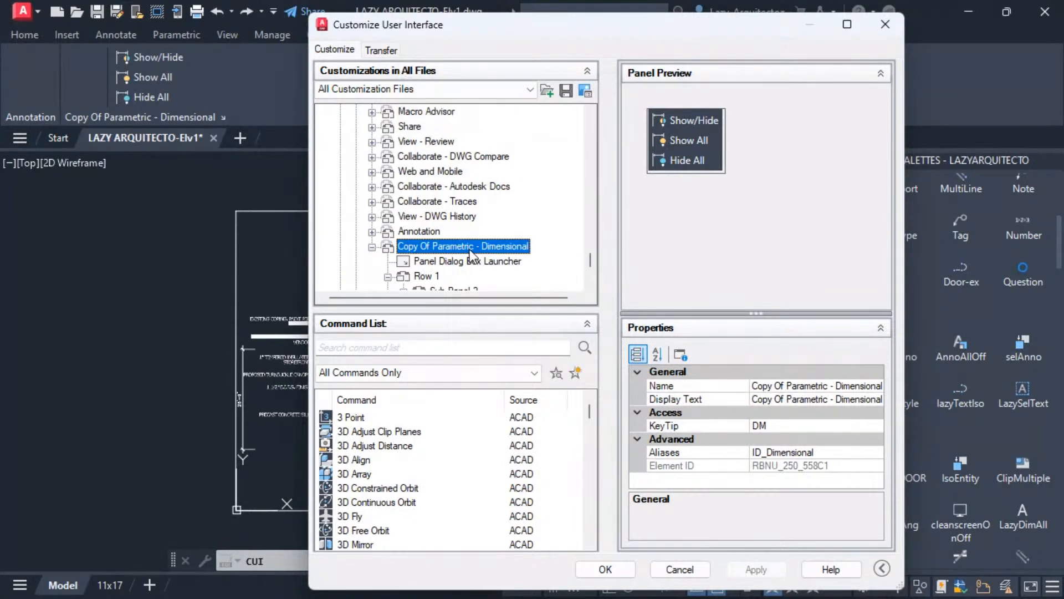
scroll(470, 252, "up", 15)
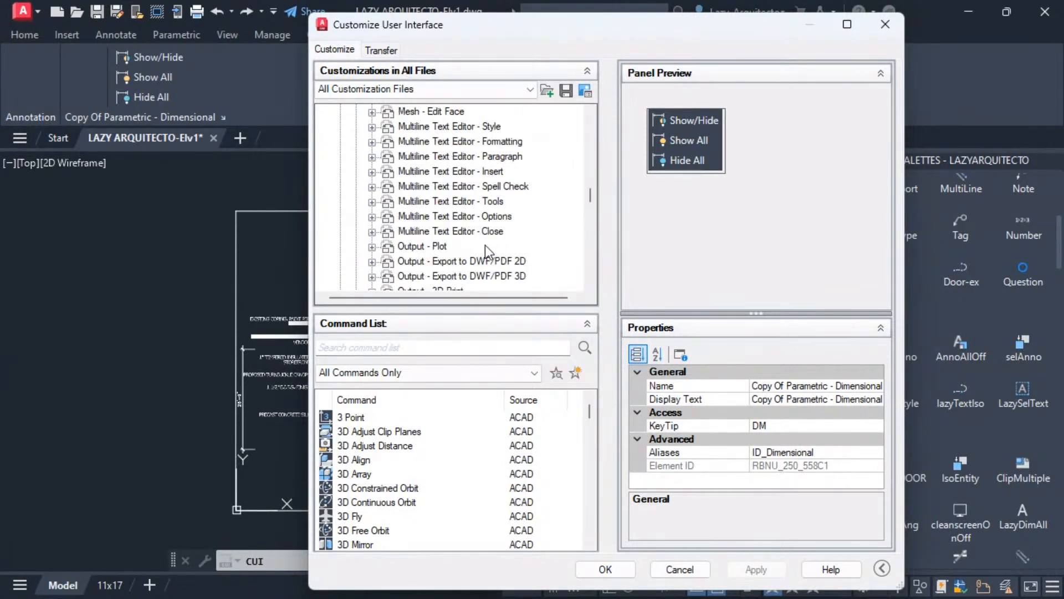
scroll(488, 244, "up", 10)
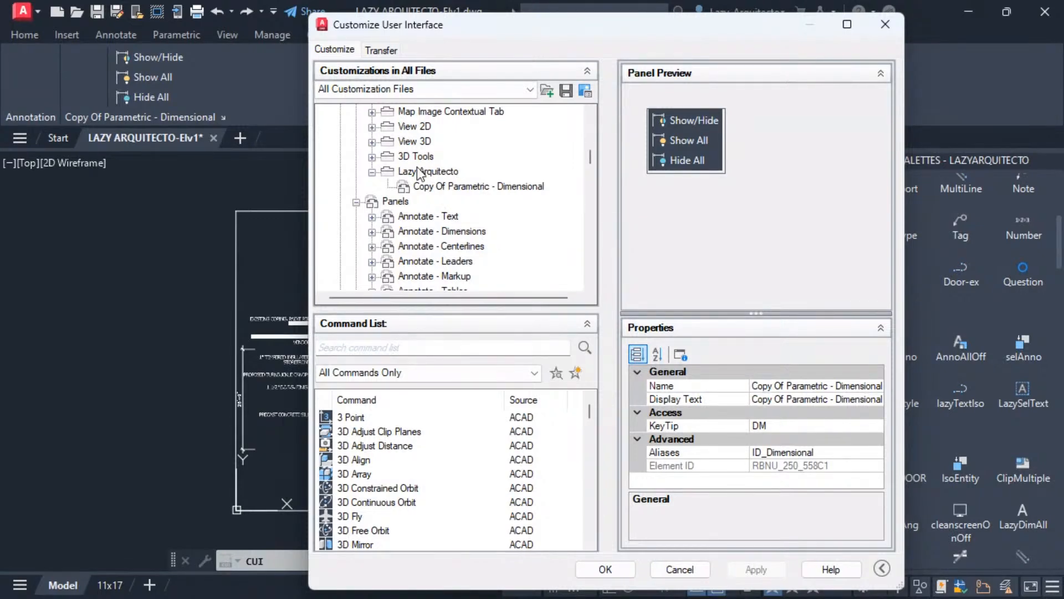
left_click(432, 189)
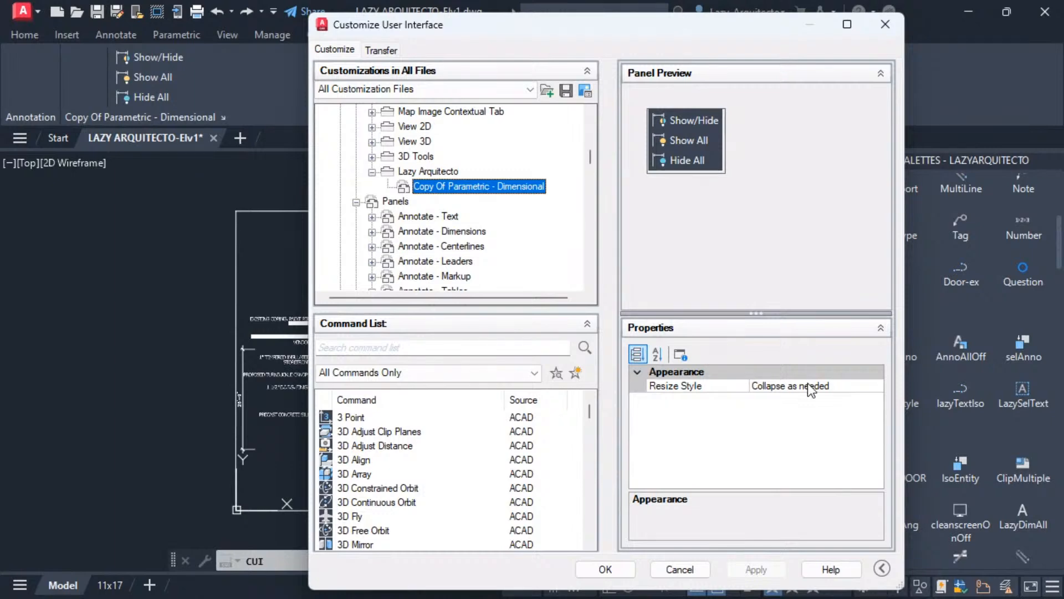
right_click(467, 185)
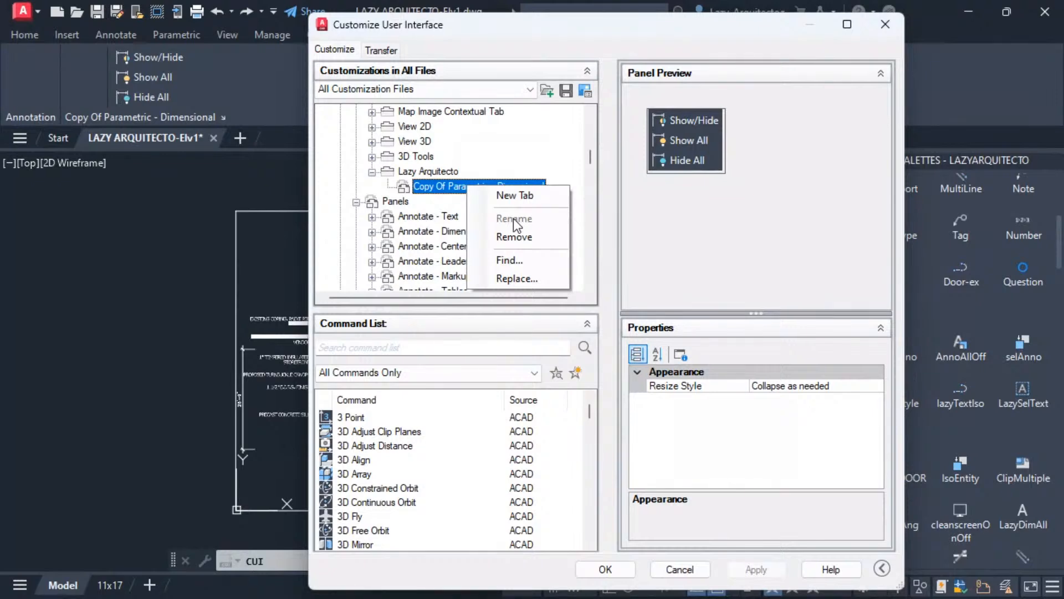
left_click(454, 196)
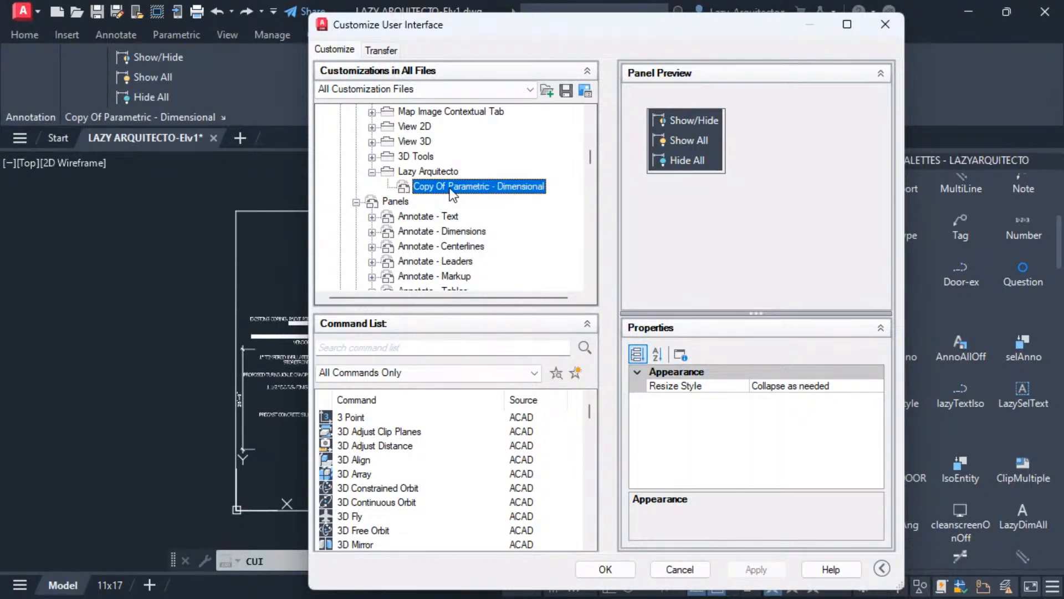
- Rename the Copy Of Parametric - Dimensional panel in the ribbon's Panels collection as Annotation
scroll(399, 209, "down", 10)
scroll(398, 208, "down", 15)
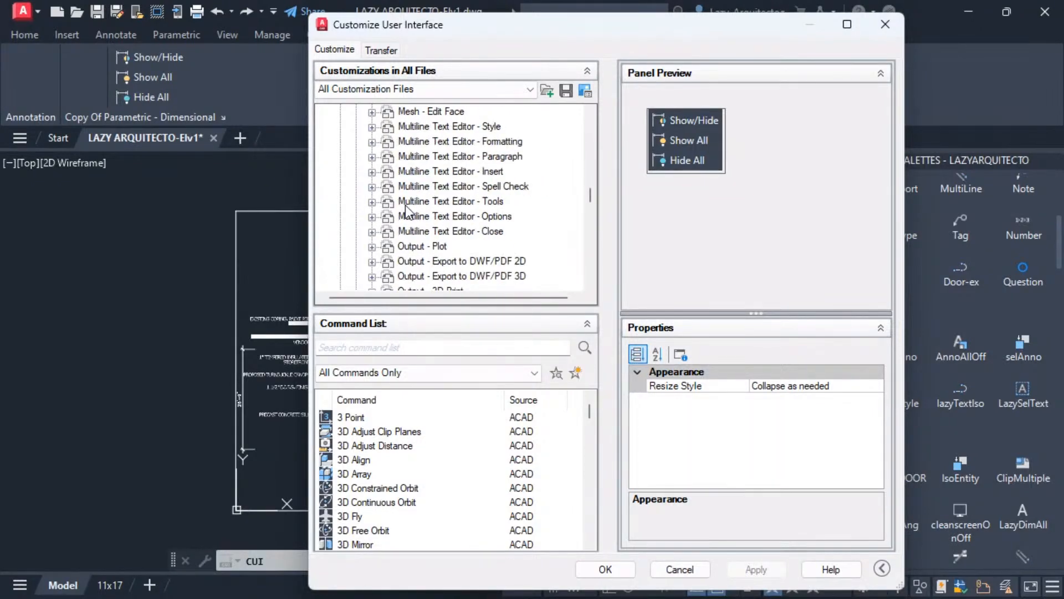
scroll(408, 207, "down", 12)
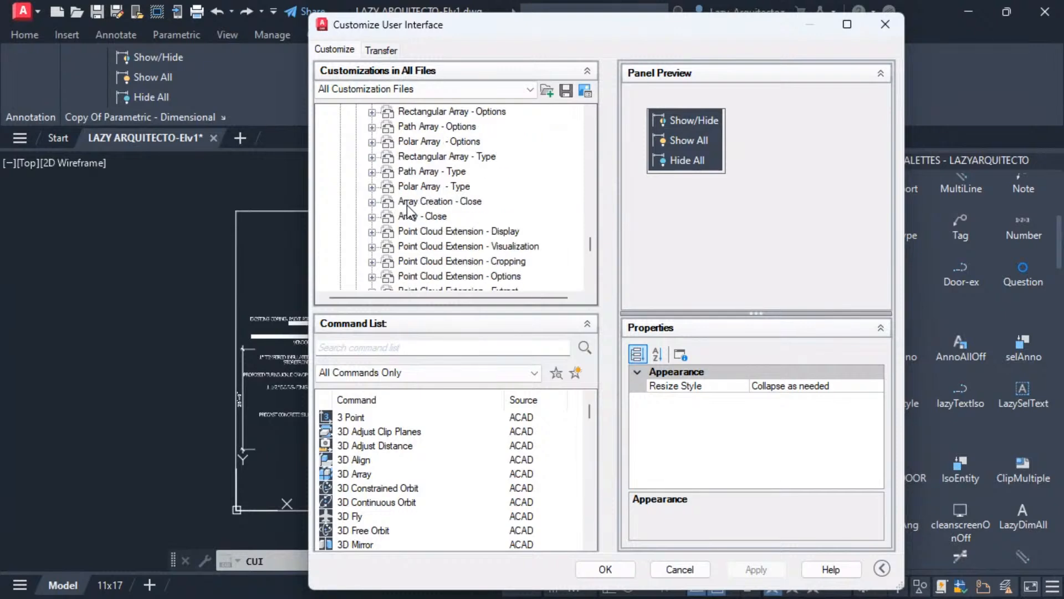
scroll(408, 207, "up", 1)
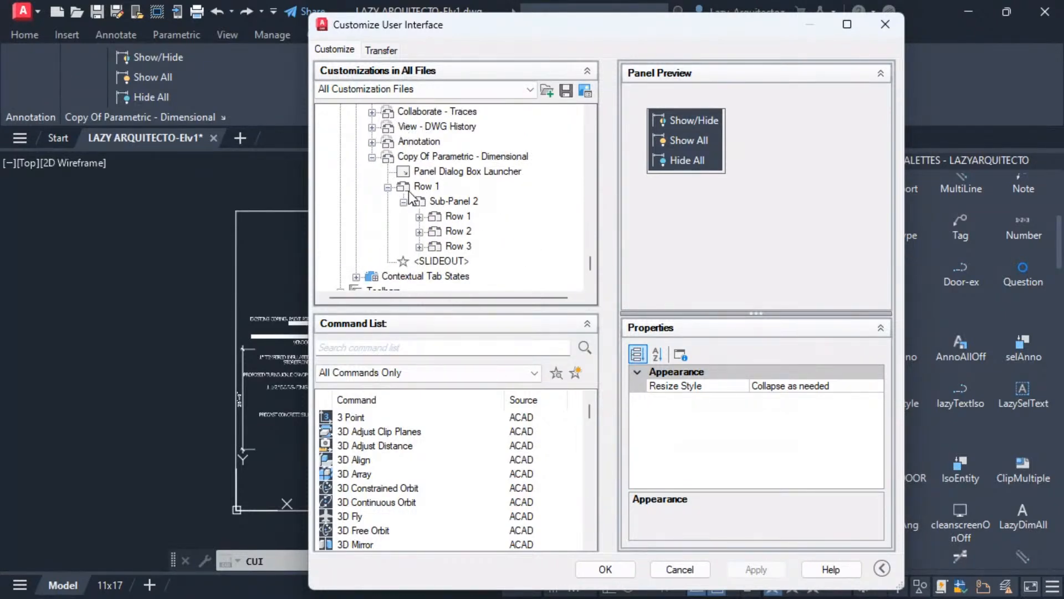
left_click(422, 157)
left_click(766, 386)
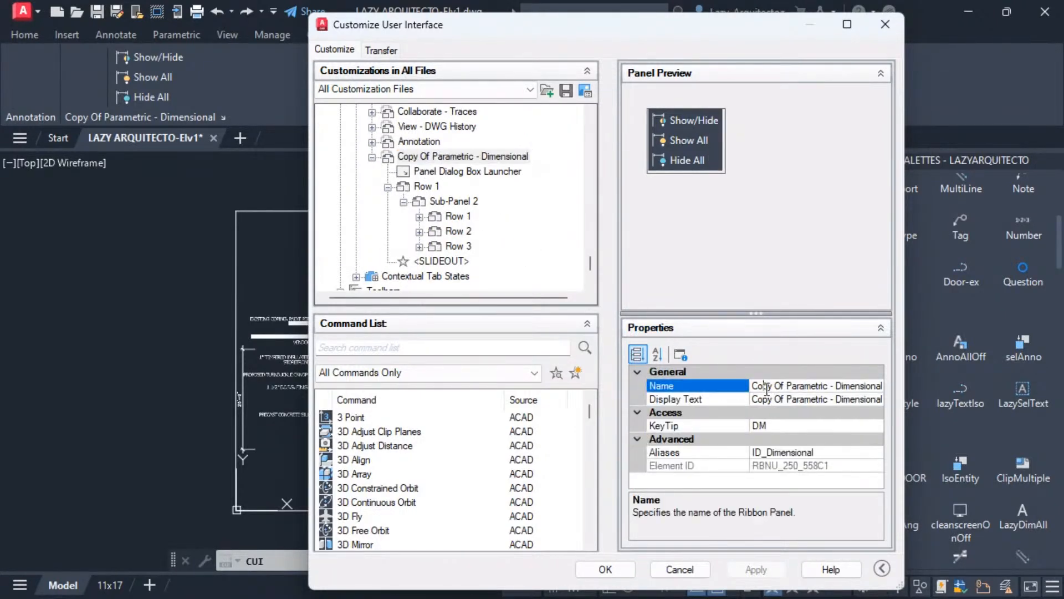
double_click(838, 386)
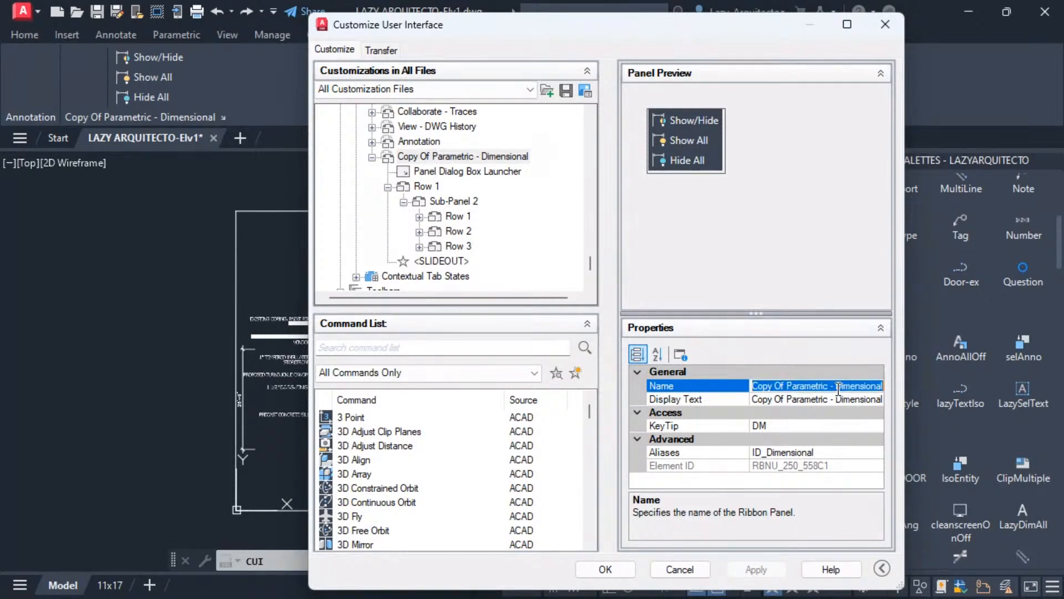
type("Annotatio")
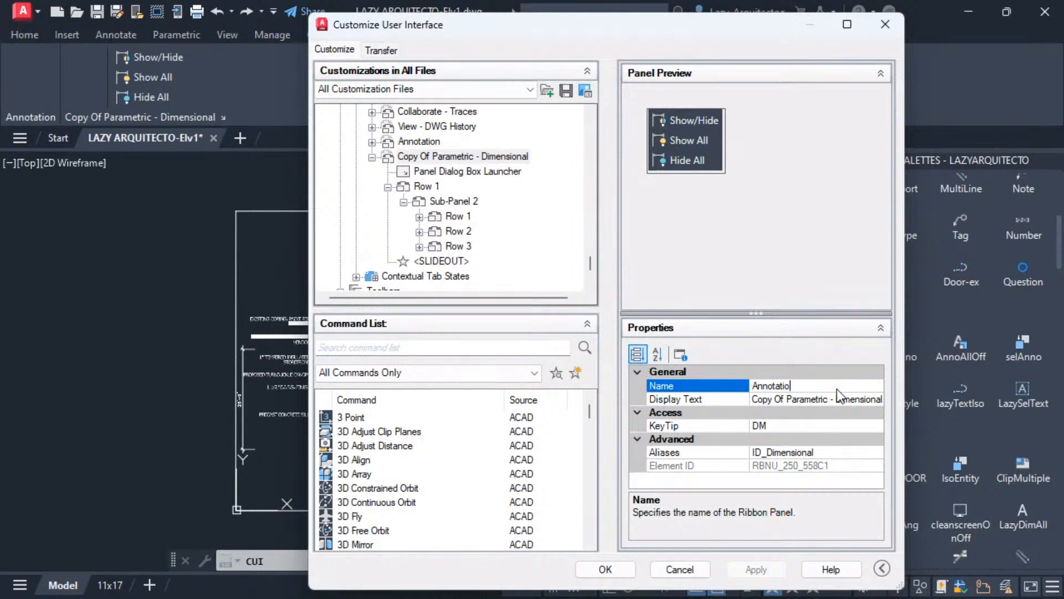
- Set the renamed panel's display text to Annotation, matching its name
left_click_drag(819, 387, 740, 390)
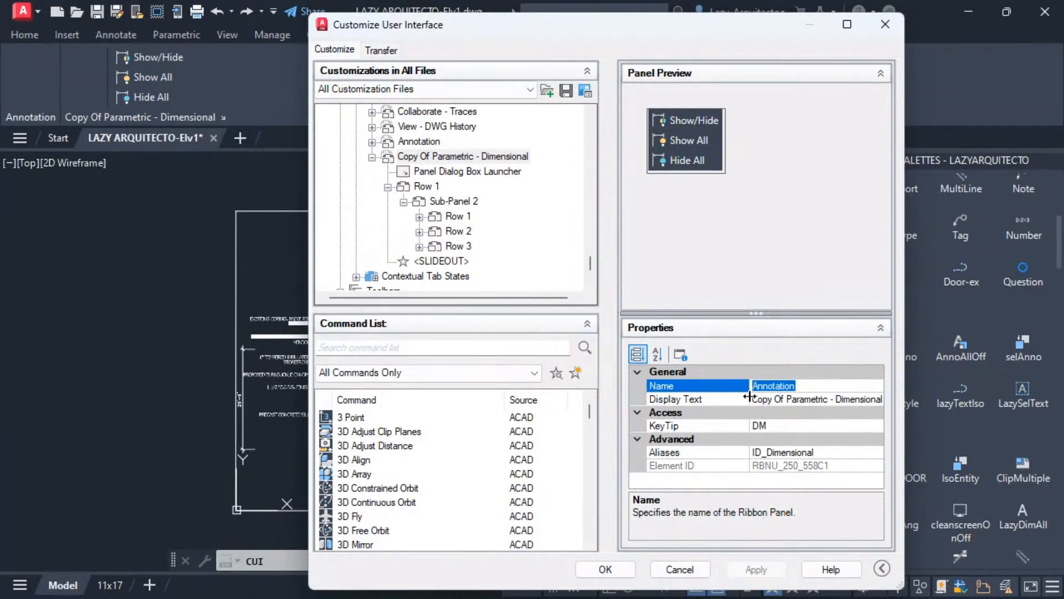
left_click(777, 405)
left_click(779, 406)
key("ctrl+v")
left_click(811, 387)
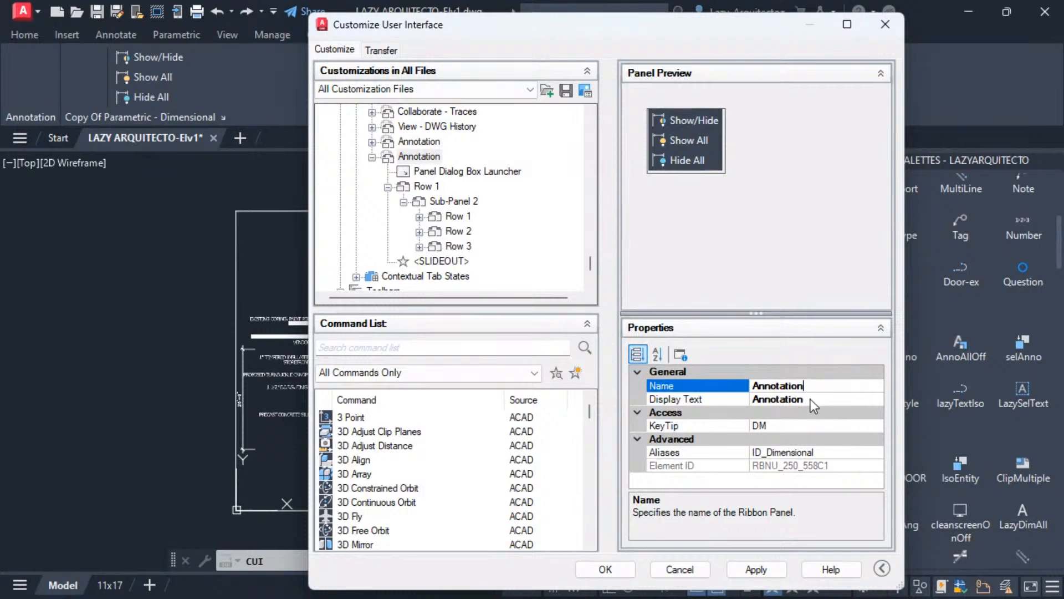
left_click(811, 400)
- Apply the renamed panel, close the customization dialog and display the Lazy Arquitecto ribbon tab
left_click(768, 569)
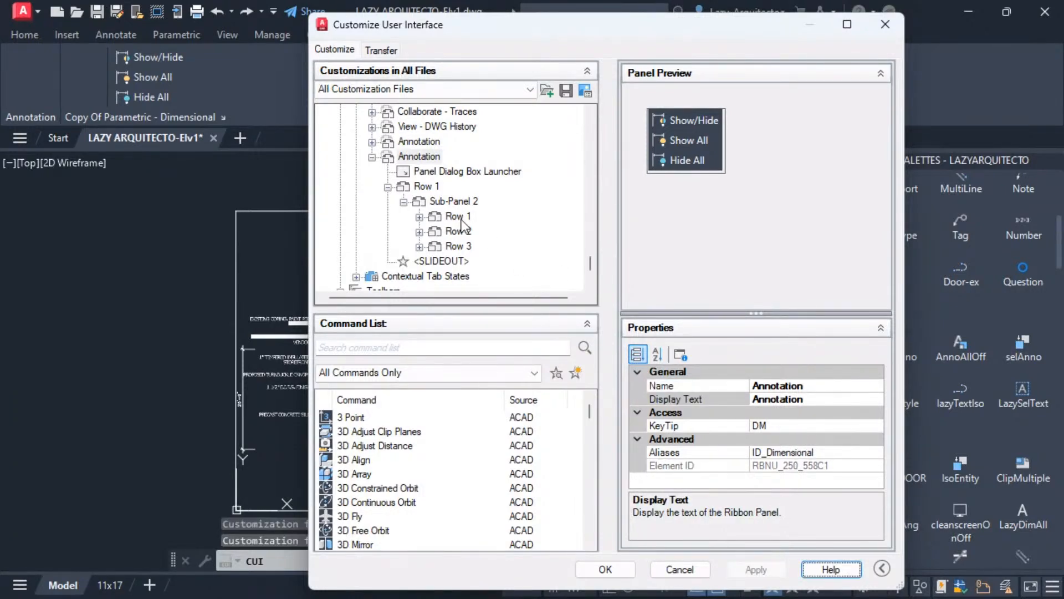
left_click(607, 569)
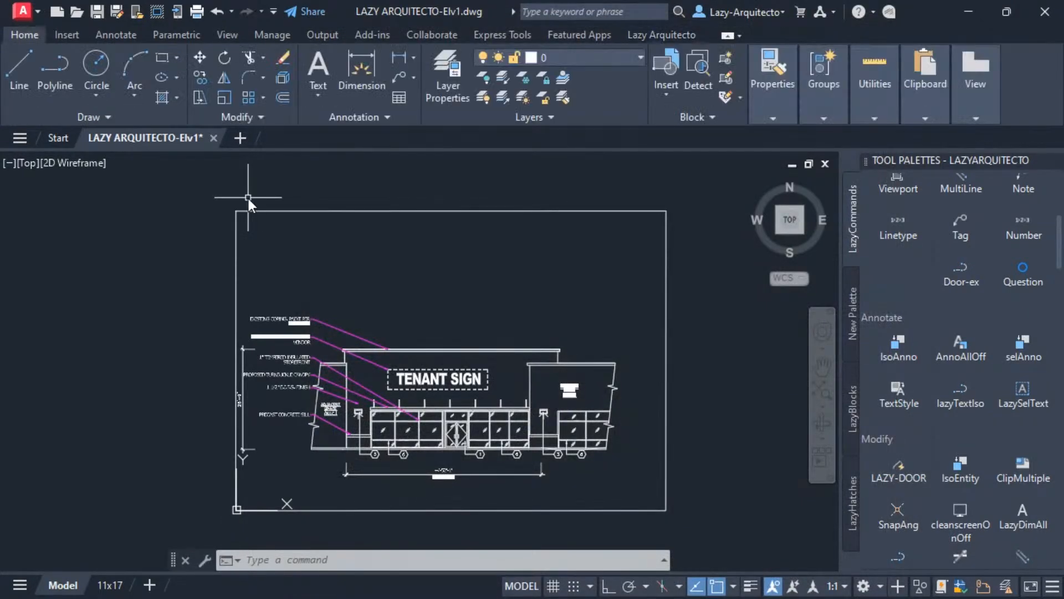
left_click(656, 36)
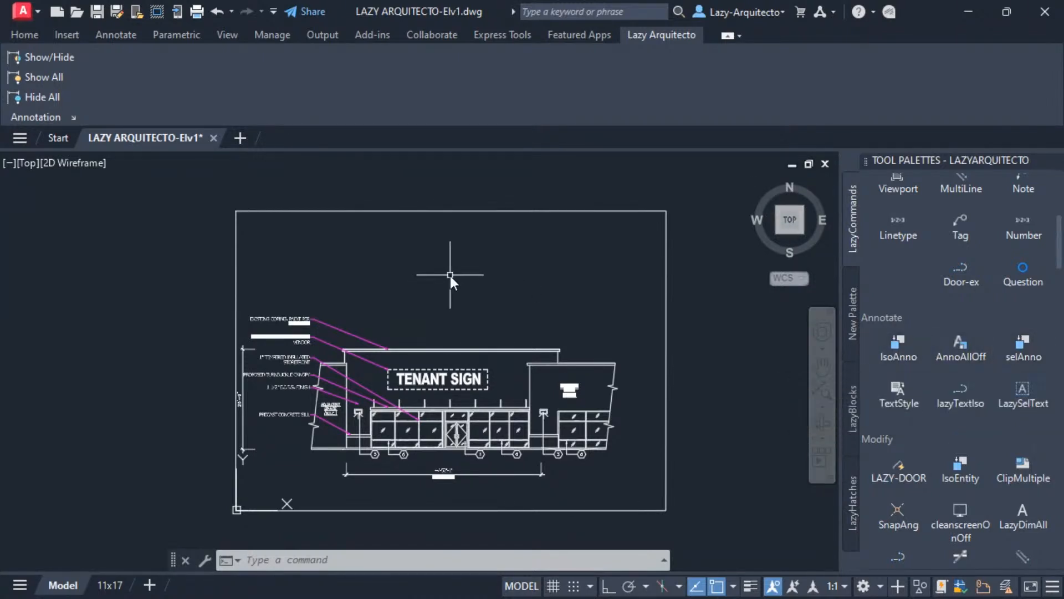
- Reopen the interface customization with the CUI command and expand both Annotation panels in the ribbon's Panels collection
type("cui")
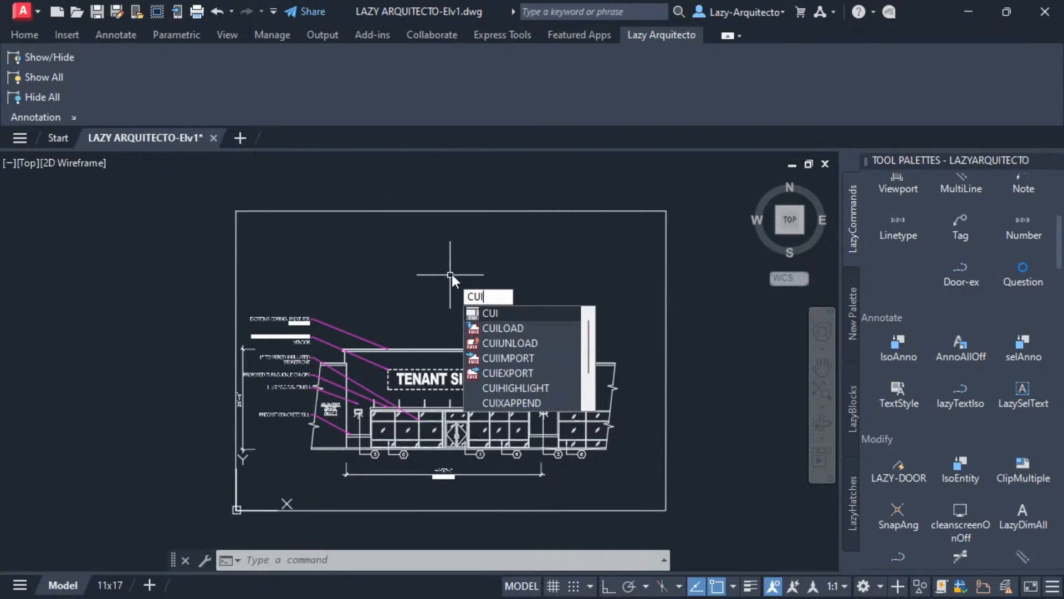
key("Return")
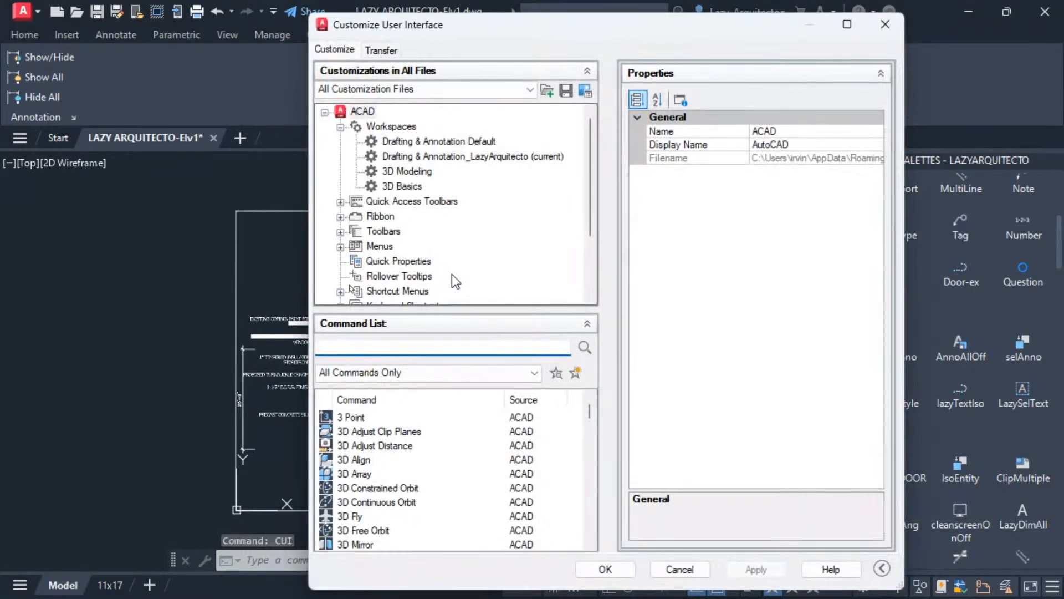
left_click(341, 217)
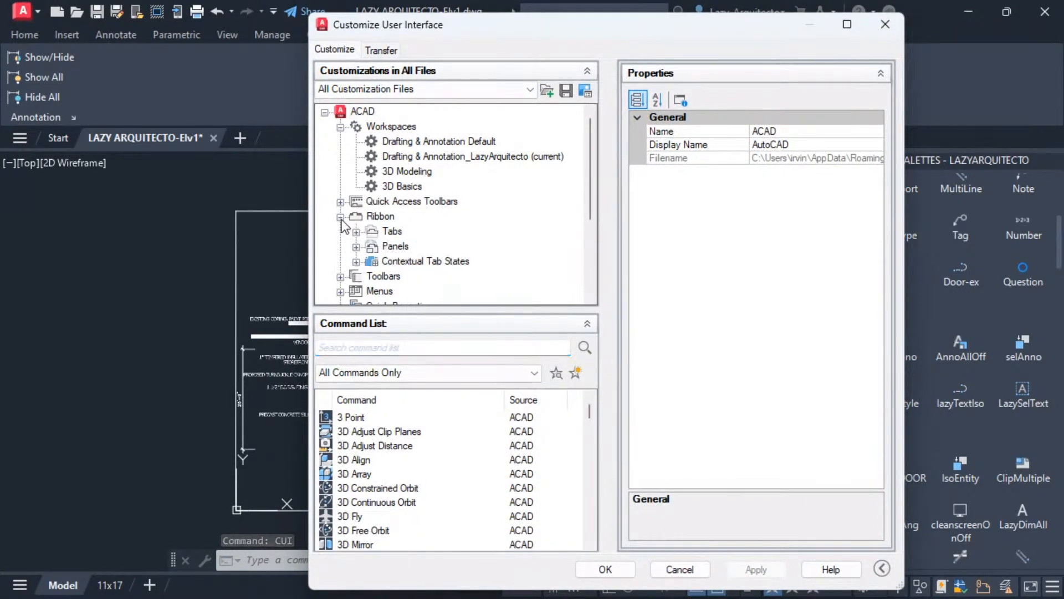
left_click(357, 247)
scroll(403, 233, "down", 10)
scroll(403, 233, "down", 15)
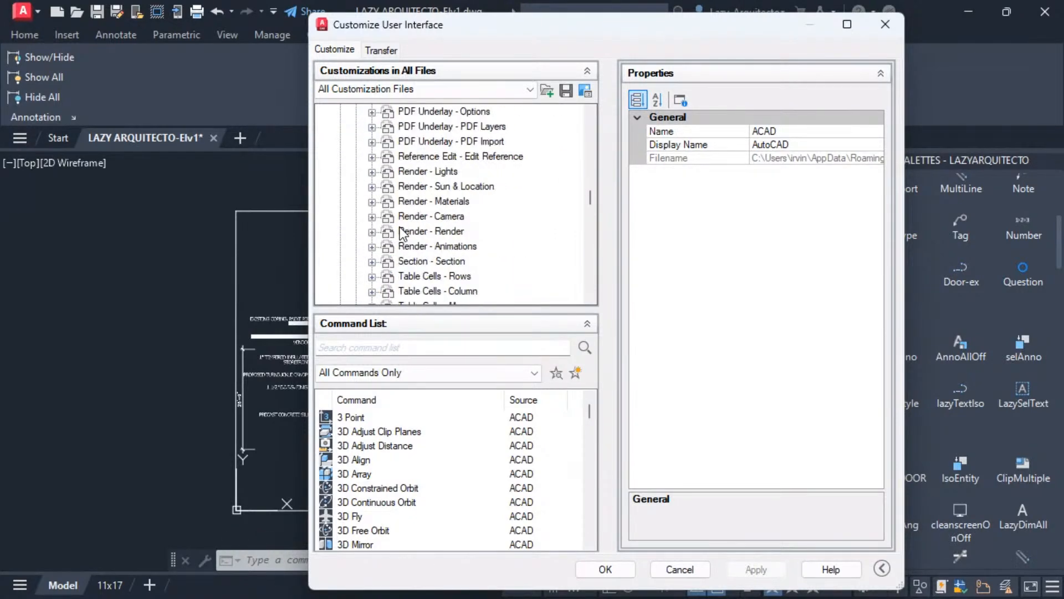
scroll(476, 225, "down", 12)
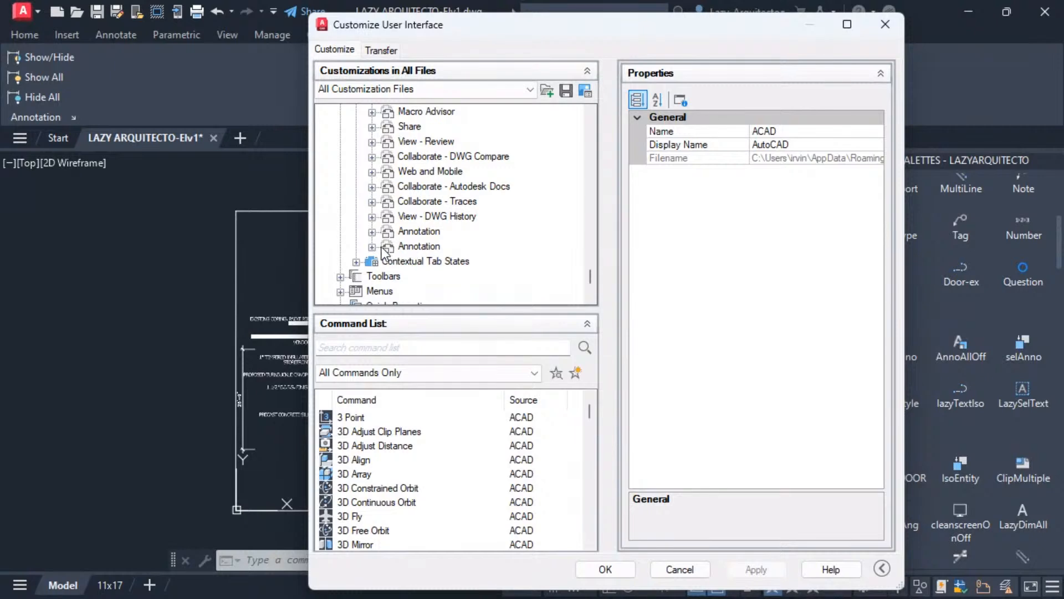
left_click(372, 247)
scroll(371, 248, "down", 1)
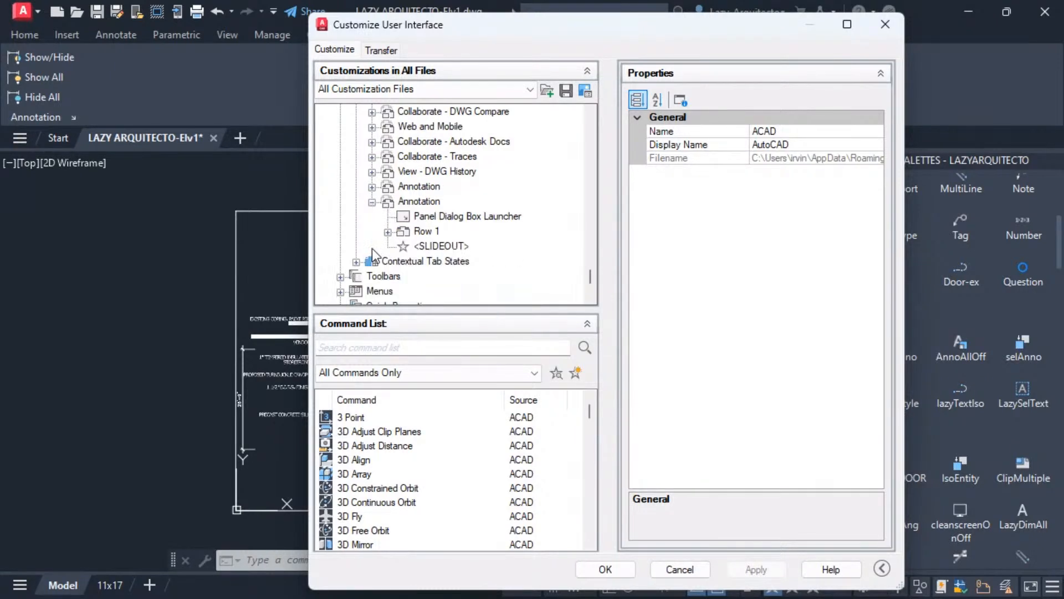
left_click(372, 187)
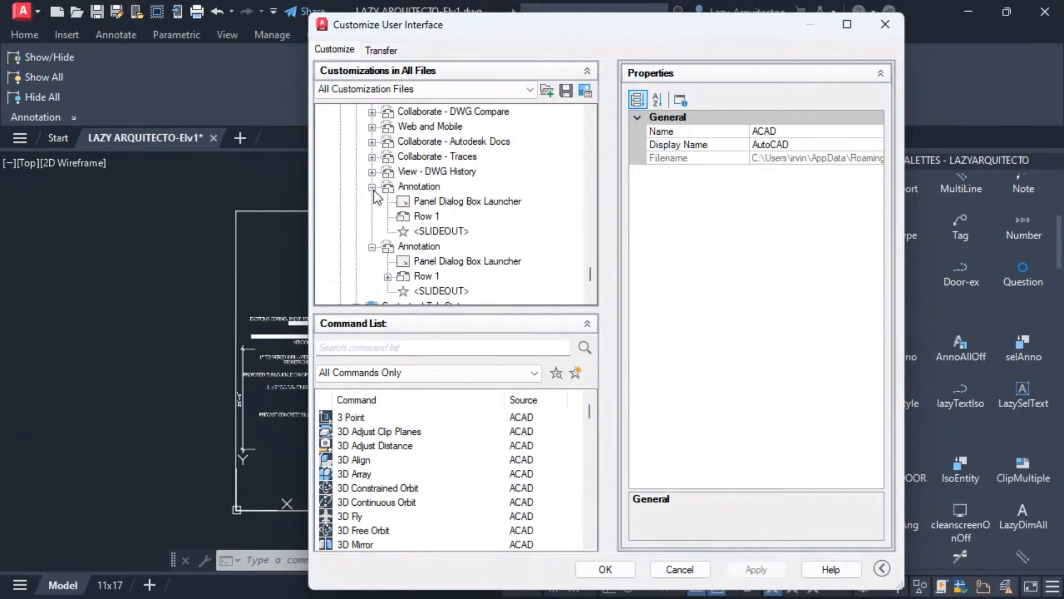
scroll(373, 191, "down", 1)
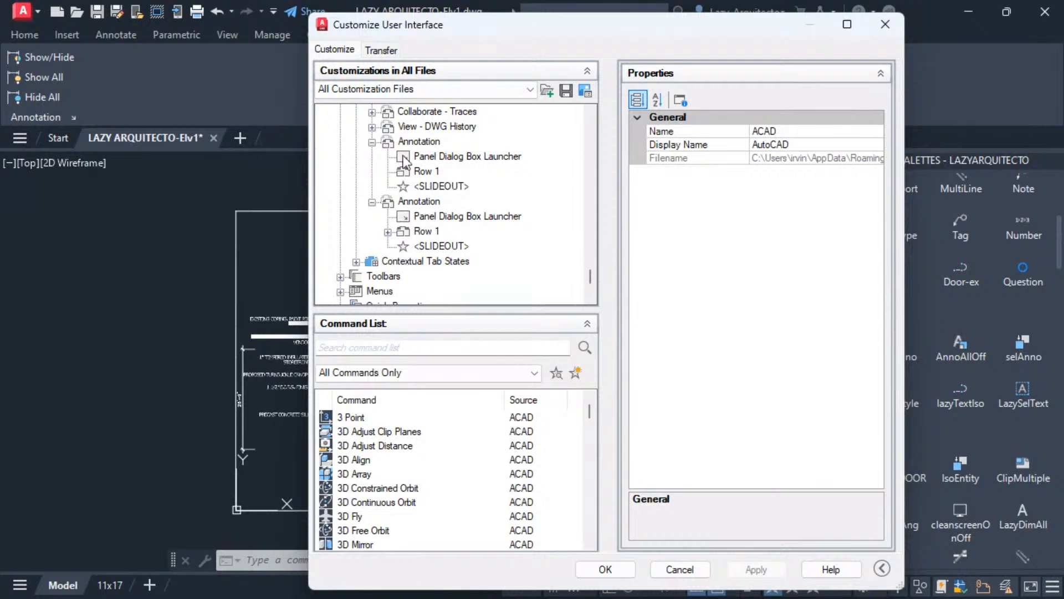
- Compare the previews of the two Annotation panels and delete the empty one
left_click(419, 142)
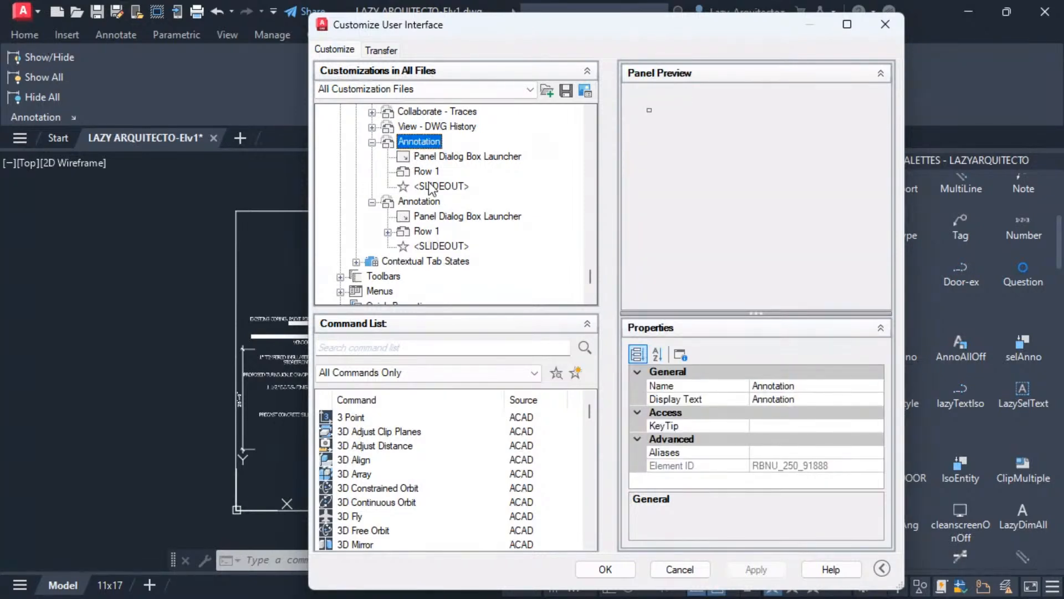
left_click(422, 201)
left_click(427, 143)
left_click(427, 201)
left_click(423, 143)
right_click(418, 142)
left_click(465, 214)
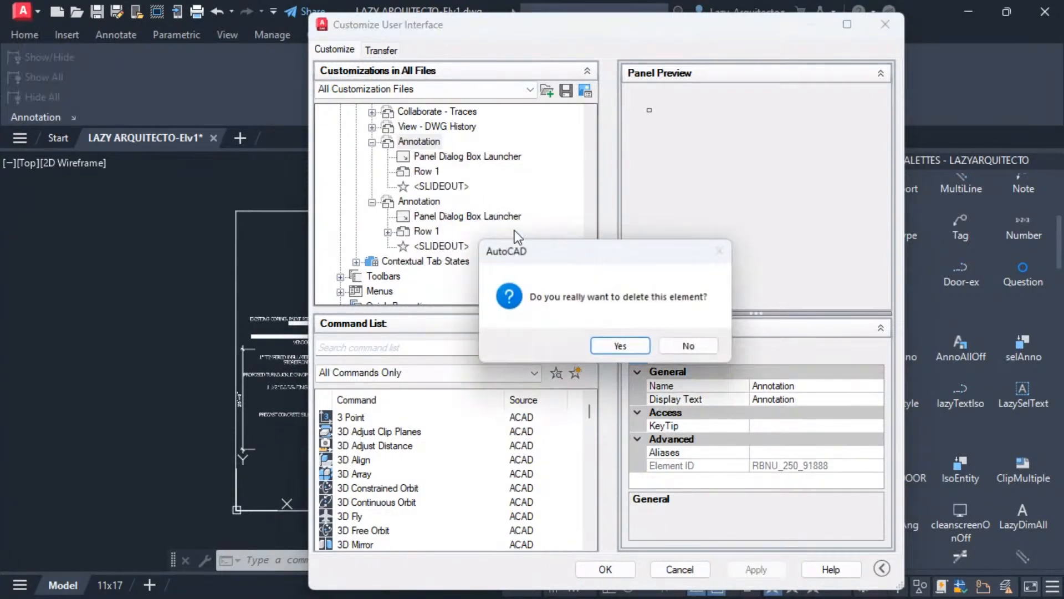
left_click(623, 345)
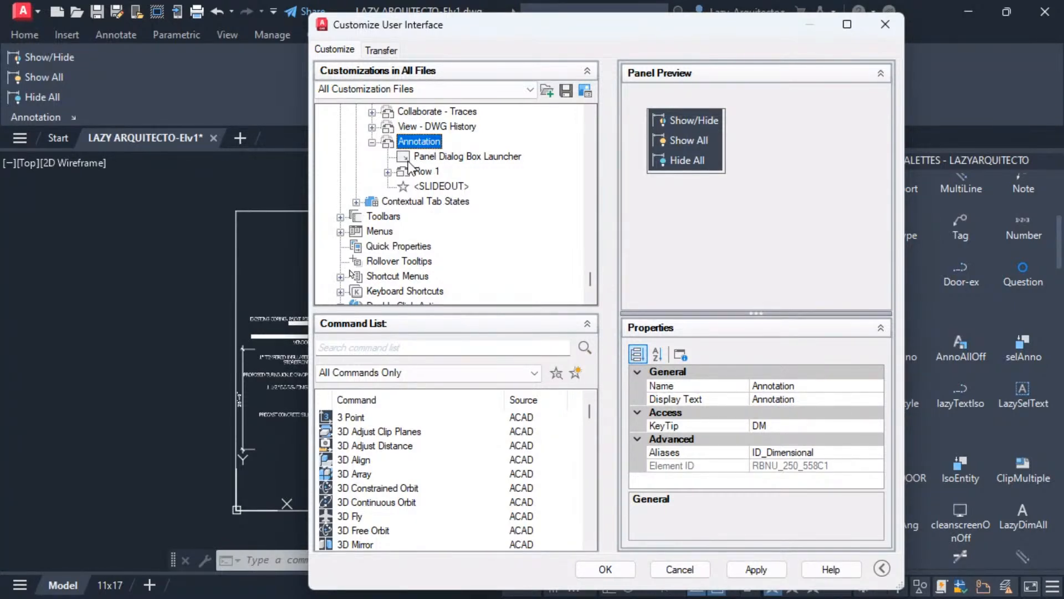
- Expand the remaining Annotation panel down to Row 1 of Sub-Panel 1 and select its Show/Hide command
left_click(388, 172)
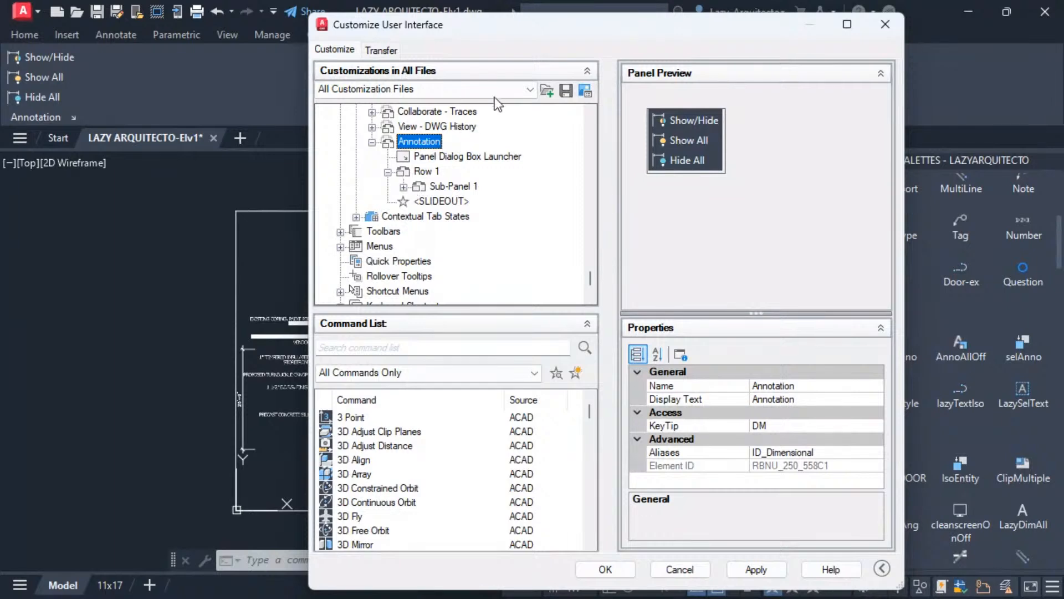
left_click_drag(514, 33, 384, 29)
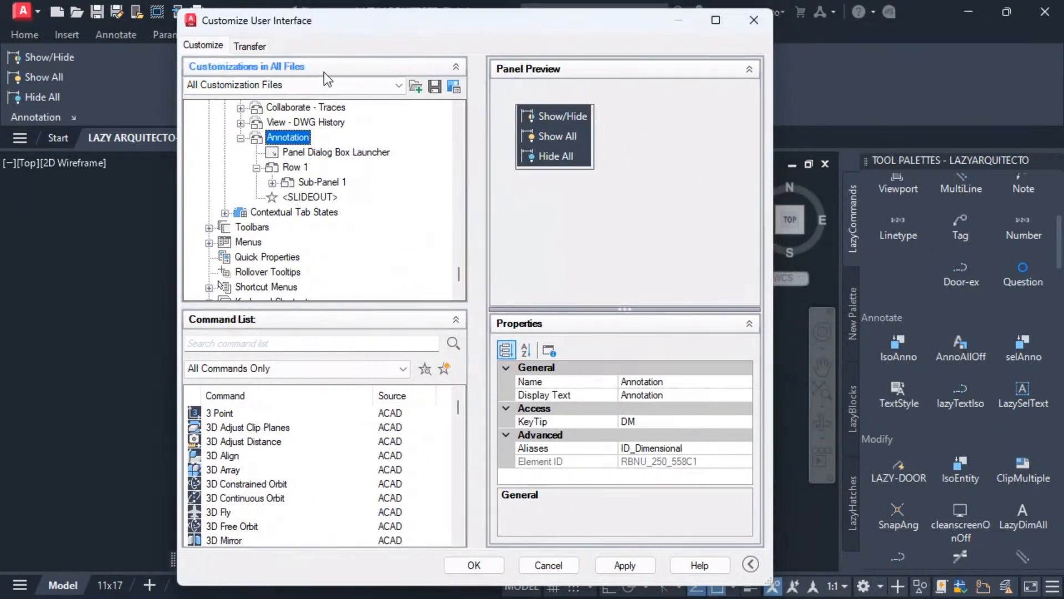
left_click(272, 182)
left_click(288, 197)
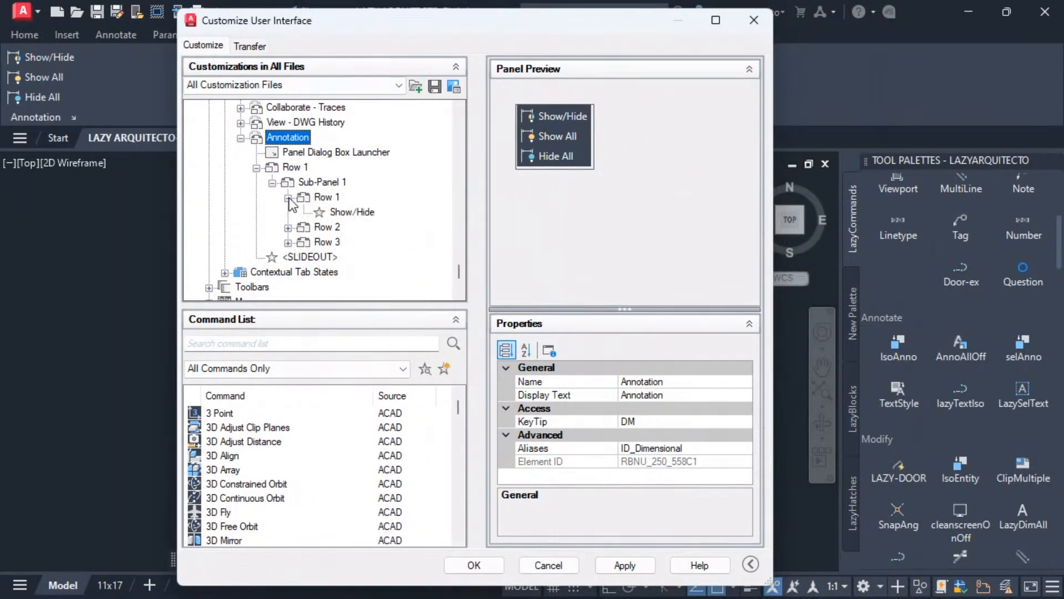
left_click(354, 212)
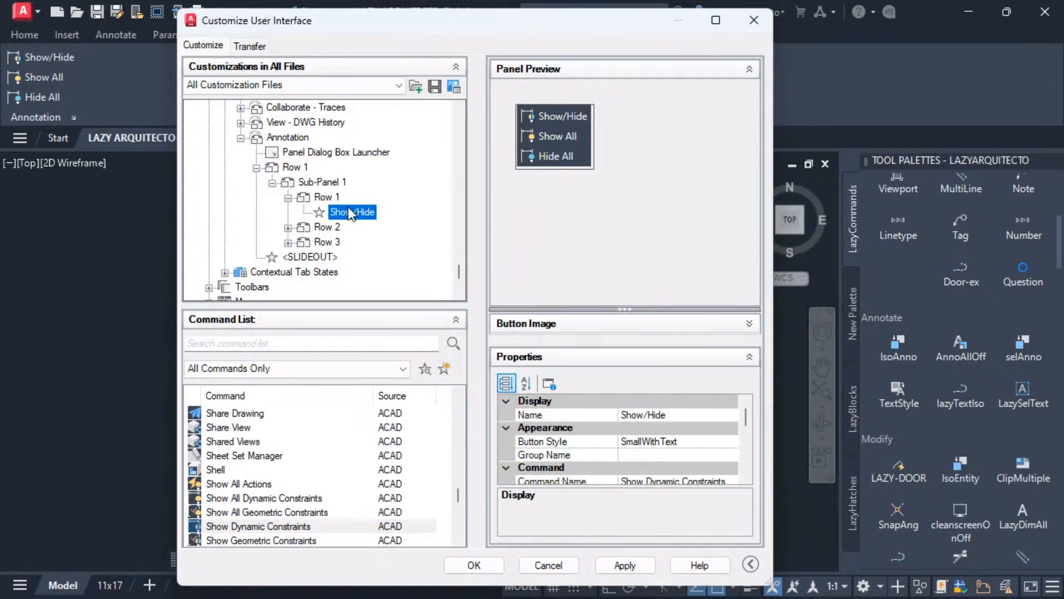
- Search the full command list for iso and isoanno, and clear the search
left_click(280, 340)
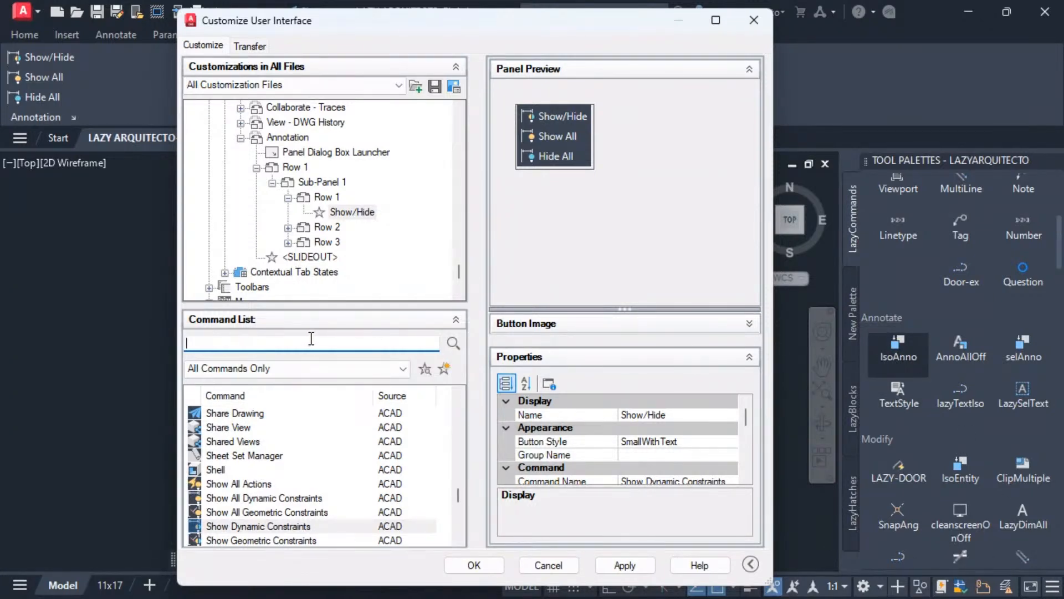
type("iso")
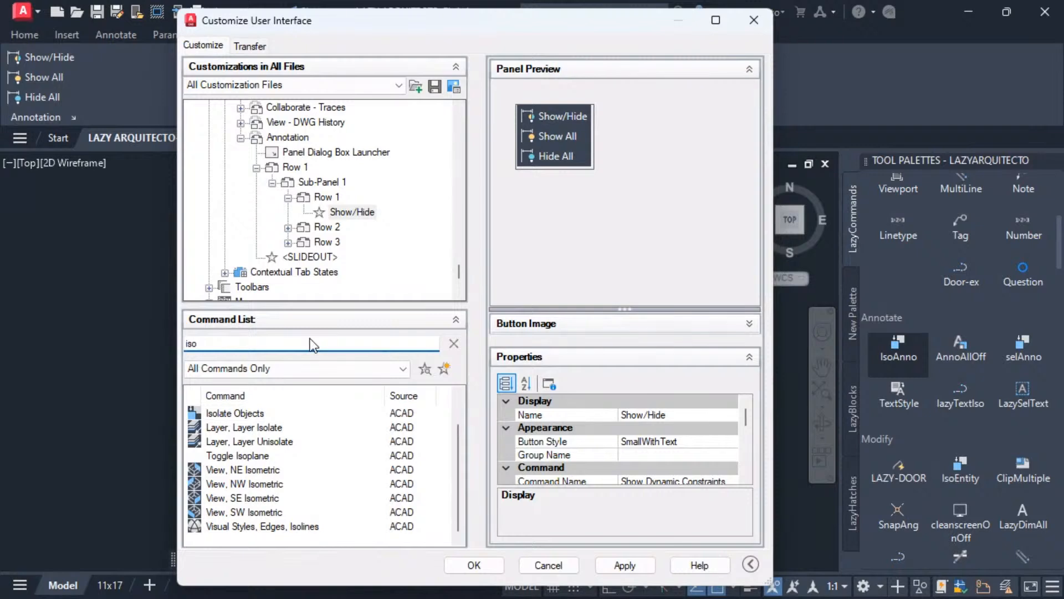
type("snno")
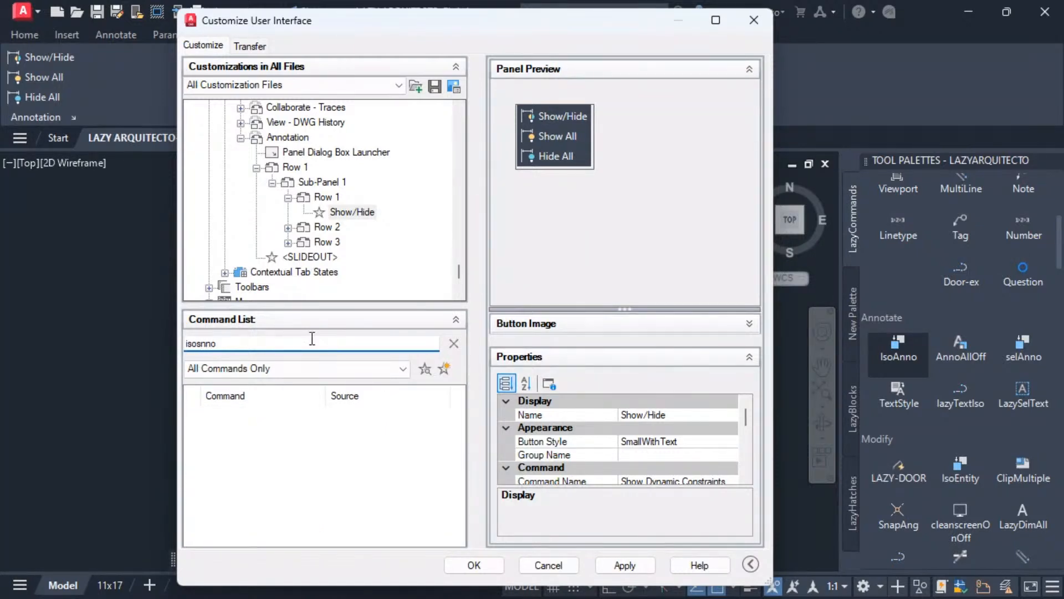
key("BackSpace")
key("BackSpace")
key("BackSpace")
key("BackSpace")
type("anno")
key("ctrl+a")
key("BackSpace")
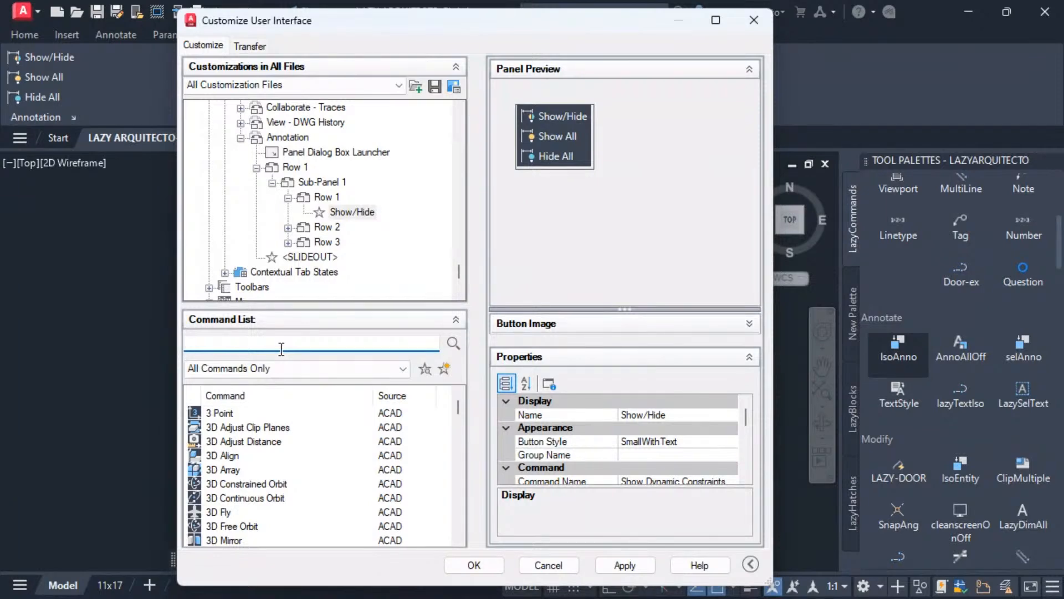
- Filter the command list to Custom Commands, search it for isoanno, and clear the search
left_click(403, 369)
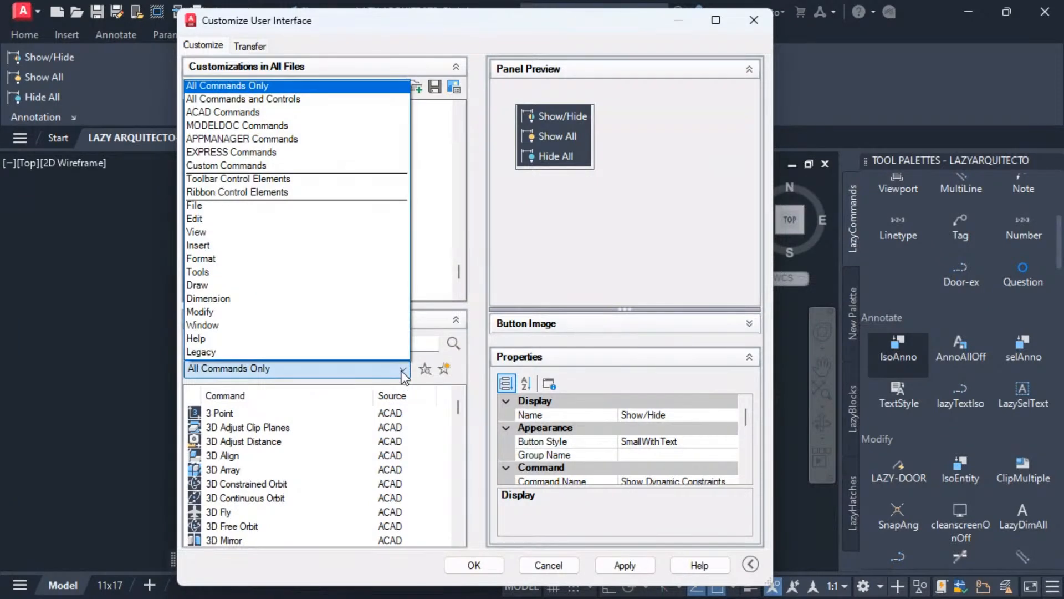
left_click(403, 371)
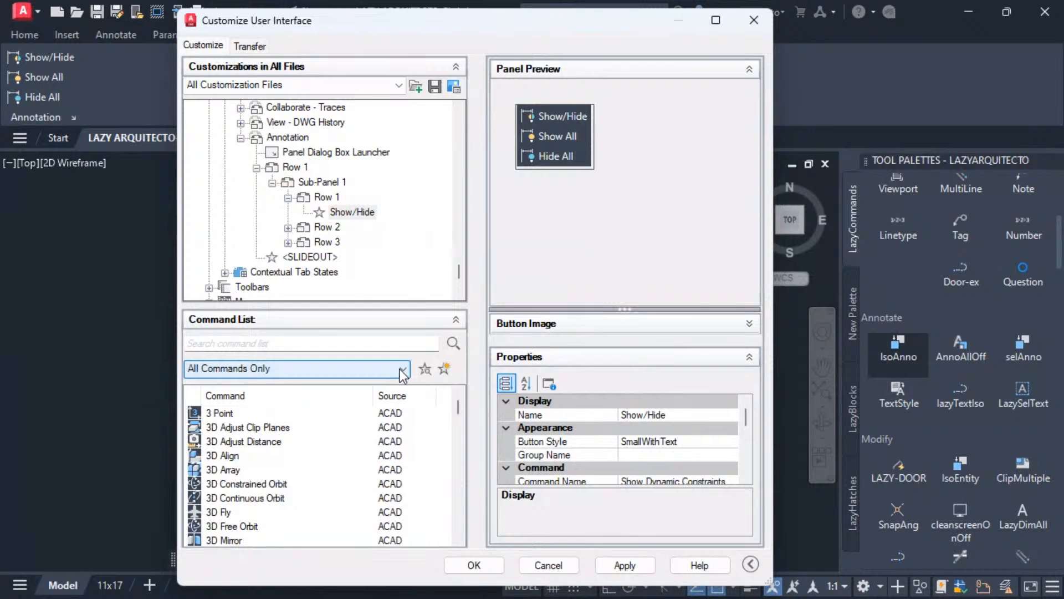
left_click(401, 371)
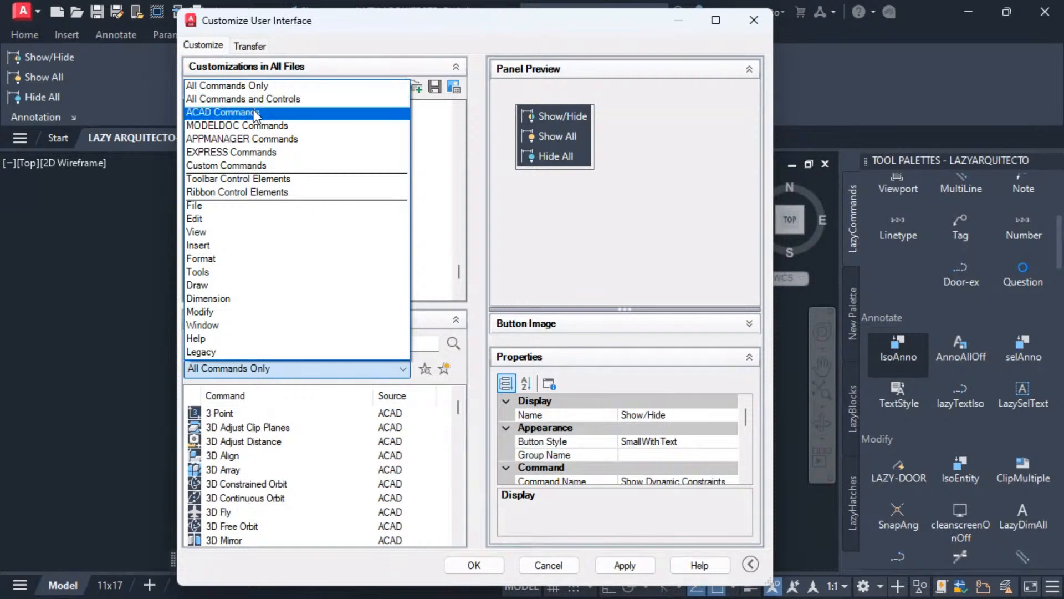
left_click(263, 167)
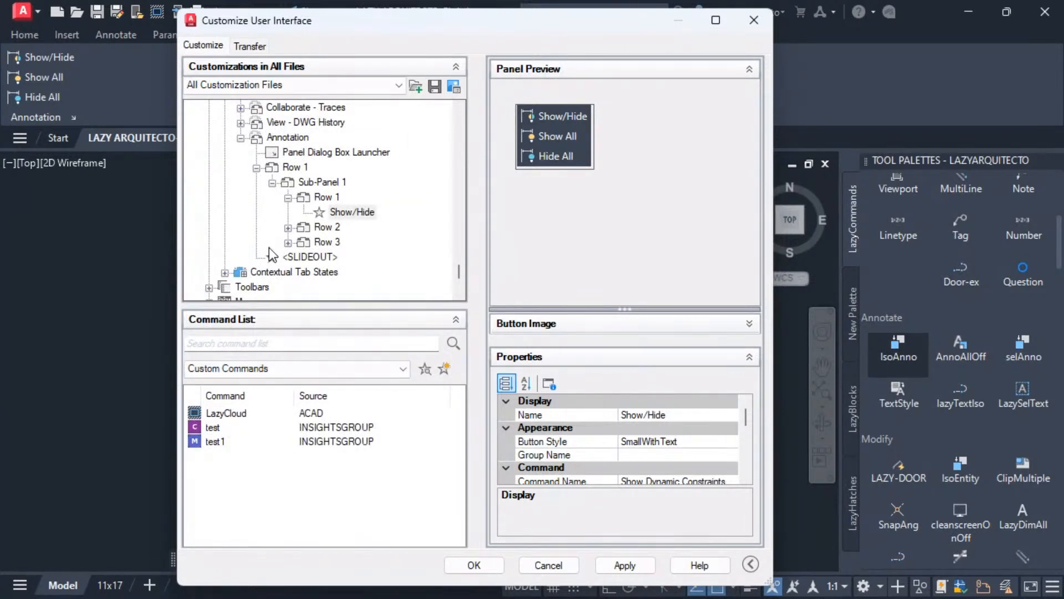
left_click(269, 347)
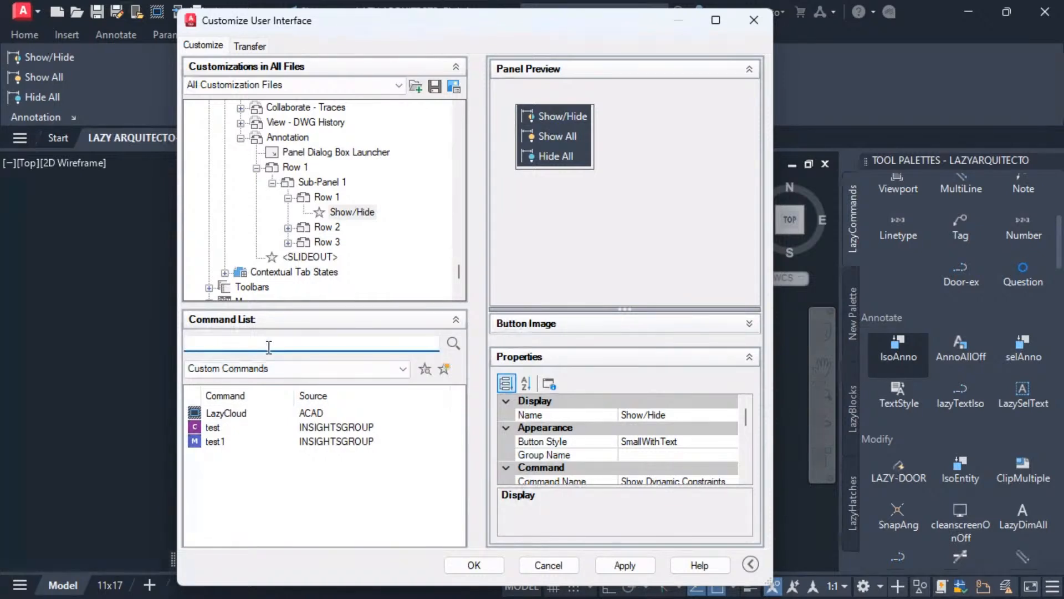
type("isoanno")
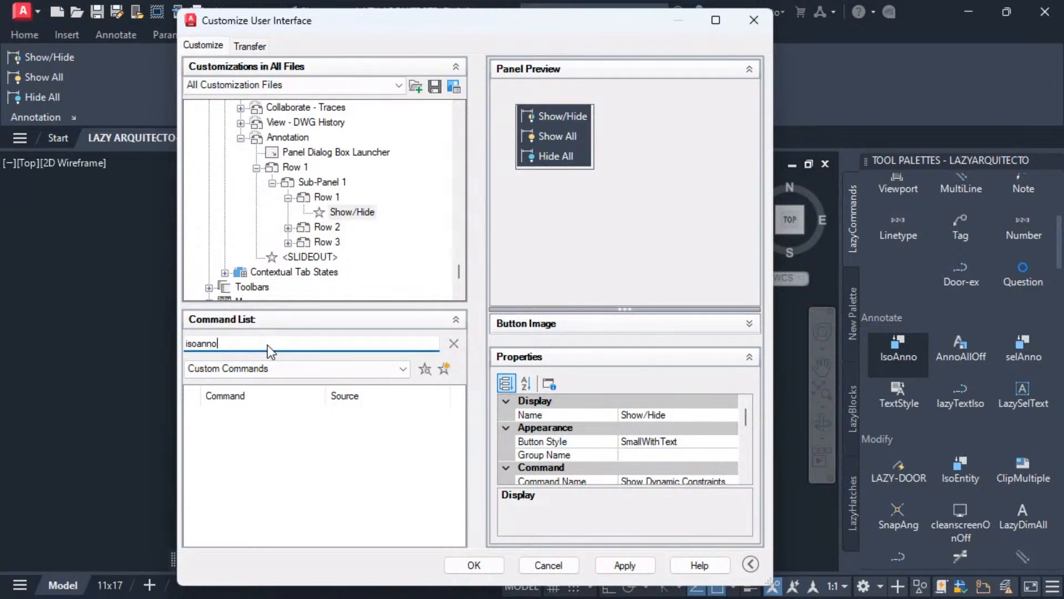
key("BackSpace")
key("BackSpace")
key("BackSpace")
key("BackSpace")
key("BackSpace")
key("BackSpace")
key("BackSpace")
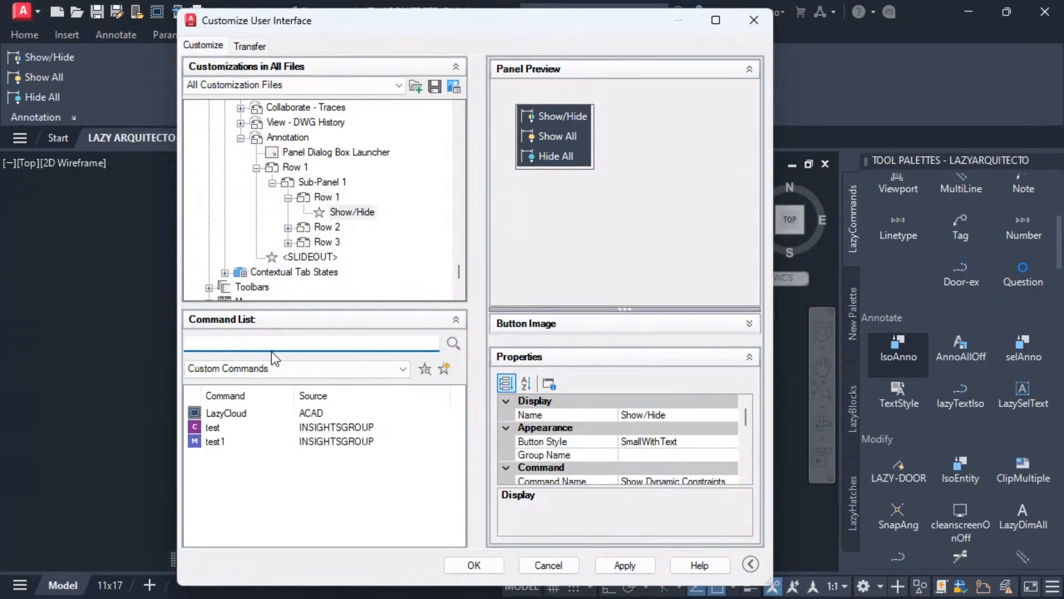
- Filter the command list to All Commands Only and browse it for the custom isolate command
left_click(314, 369)
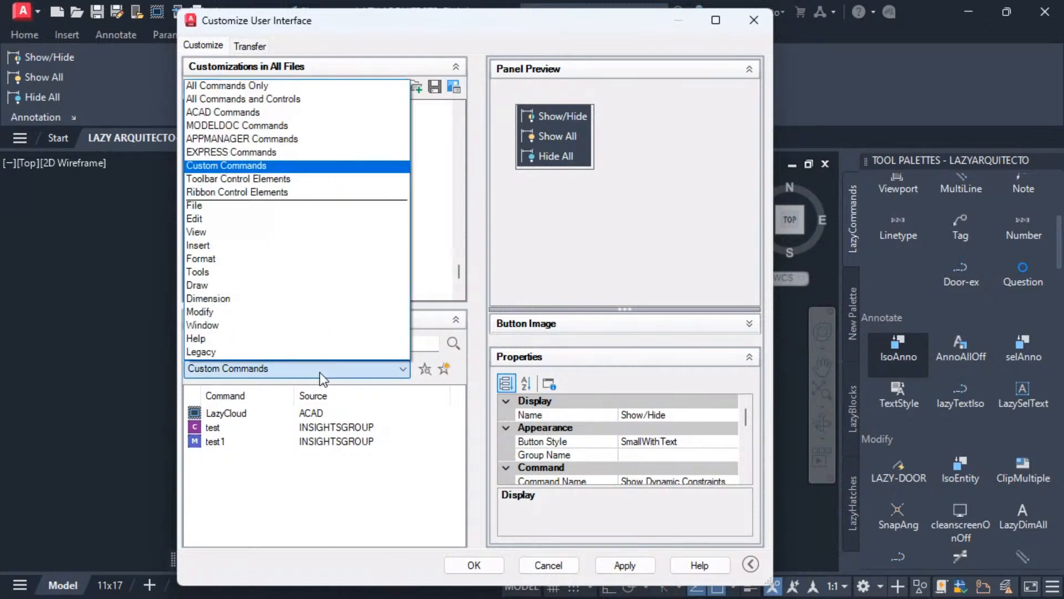
left_click(233, 86)
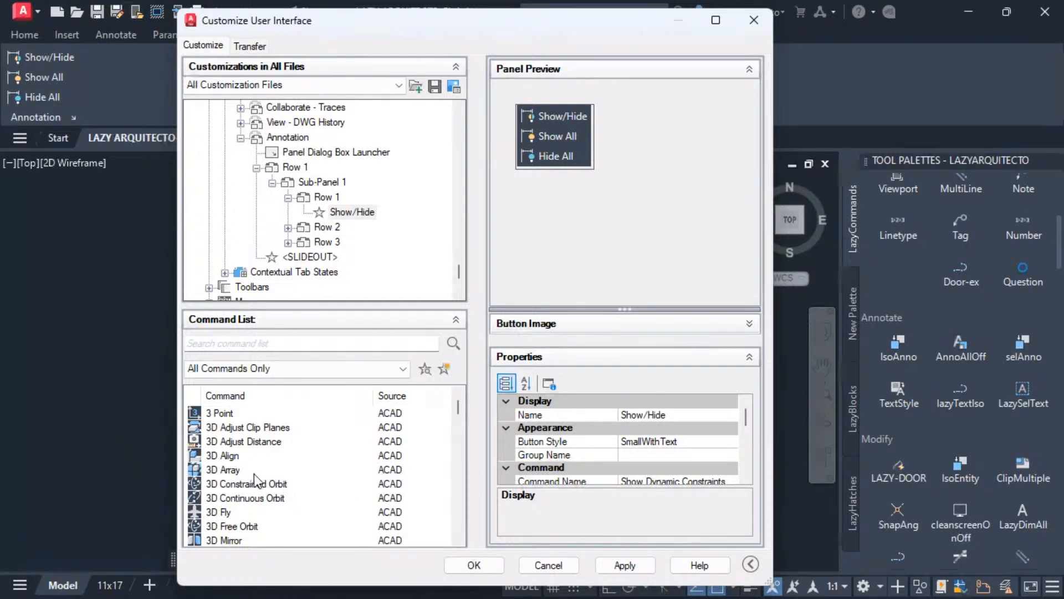
scroll(267, 438, "down", 15)
scroll(307, 444, "down", 15)
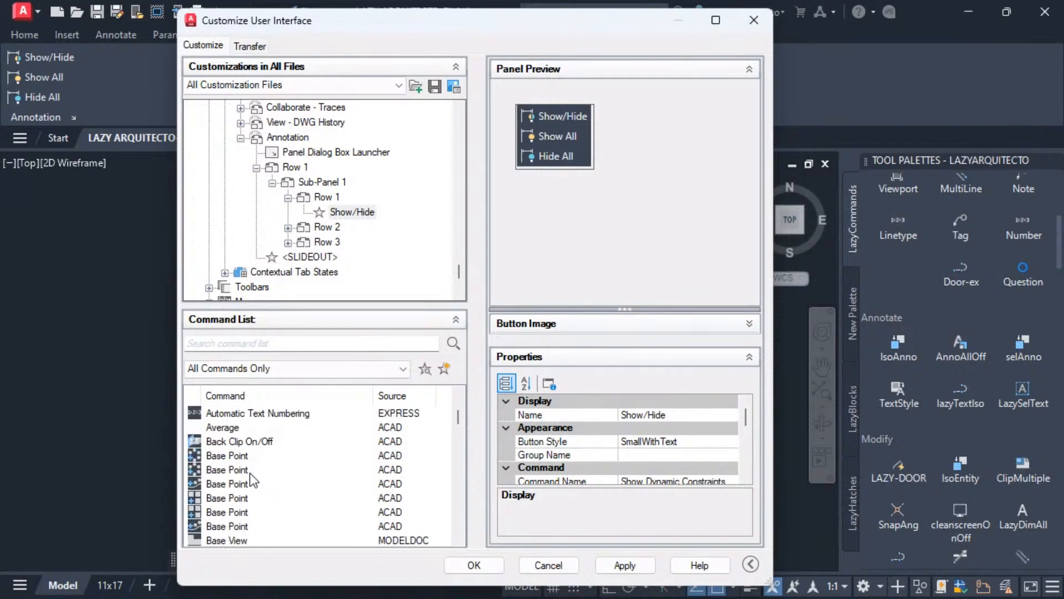
scroll(256, 483, "down", 3)
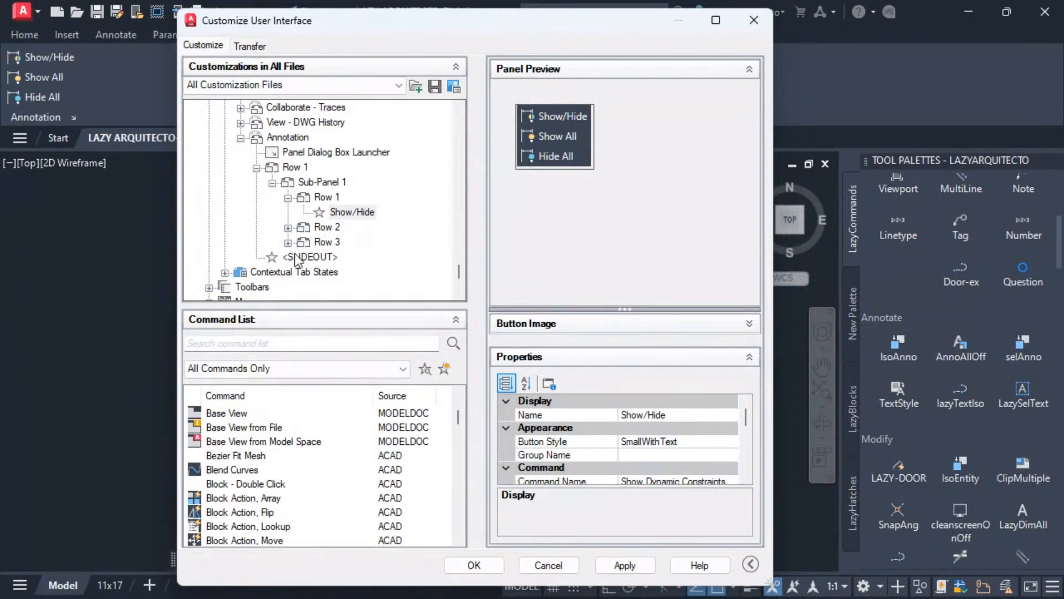
scroll(265, 486, "down", 10)
scroll(265, 485, "down", 4)
scroll(275, 483, "up", 7)
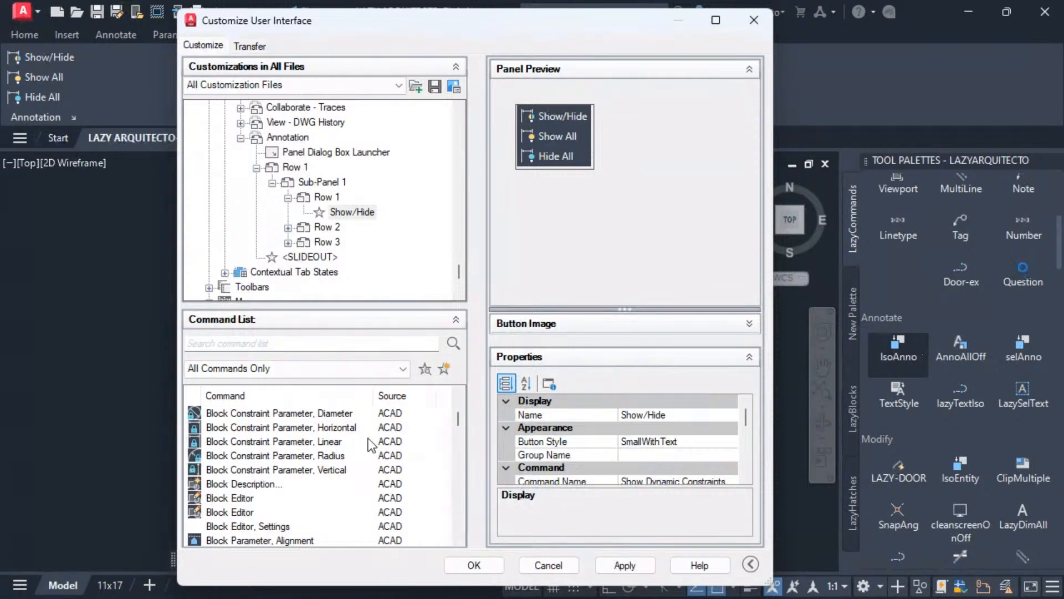
scroll(370, 444, "up", 20)
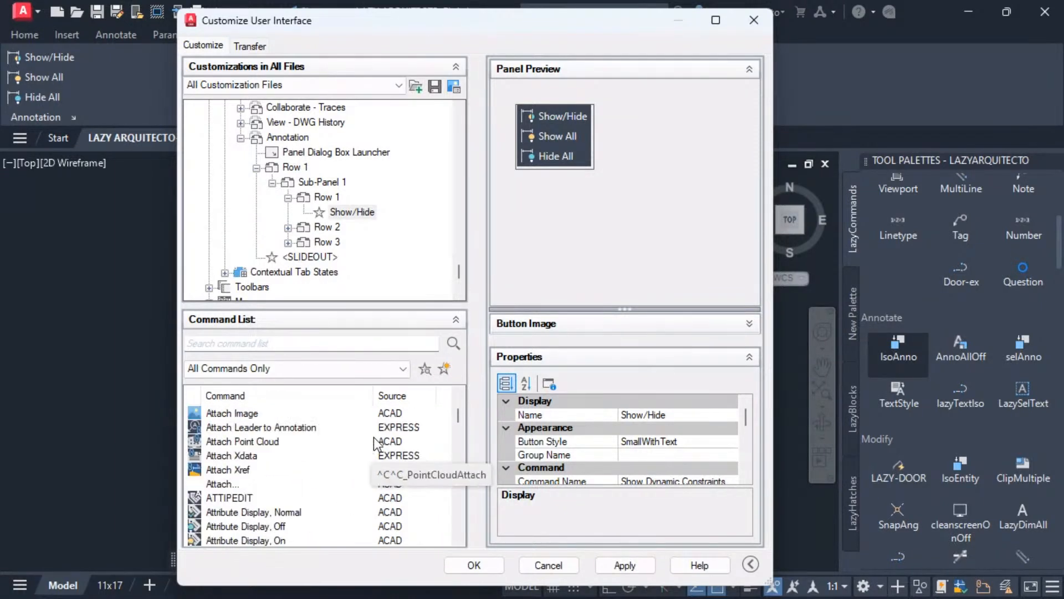
scroll(376, 443, "up", 5)
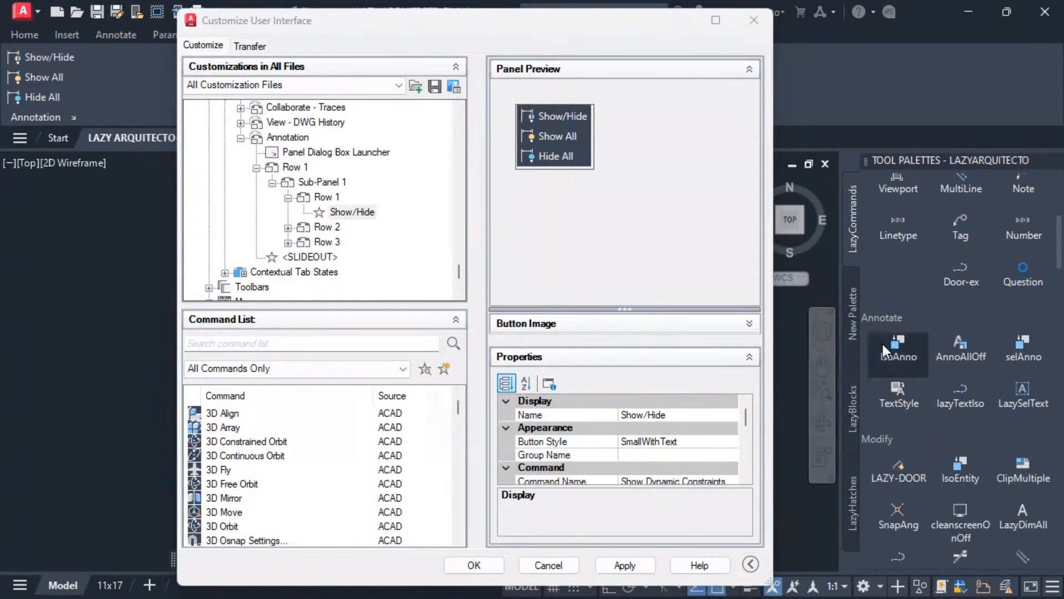
- Set the command list filter to All Commands and Controls and try to bring the IsoAnno palette tool into the customization dialog
mouse_move(862, 357)
left_mouse_down()
mouse_move(364, 426)
mouse_move(235, 426)
mouse_move(237, 316)
mouse_move(290, 259)
mouse_move(271, 126)
mouse_move(282, 211)
mouse_move(323, 287)
mouse_move(288, 101)
mouse_move(313, 225)
mouse_move(333, 258)
mouse_move(324, 254)
mouse_move(278, 339)
mouse_move(209, 414)
mouse_move(230, 375)
mouse_move(214, 352)
left_mouse_up()
left_click(259, 370)
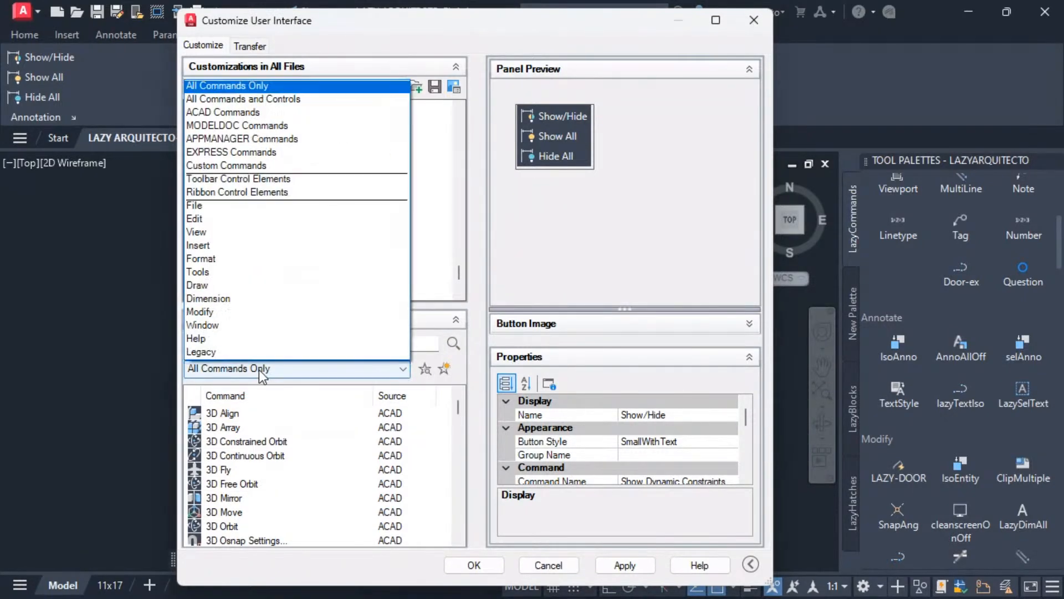
left_click(261, 101)
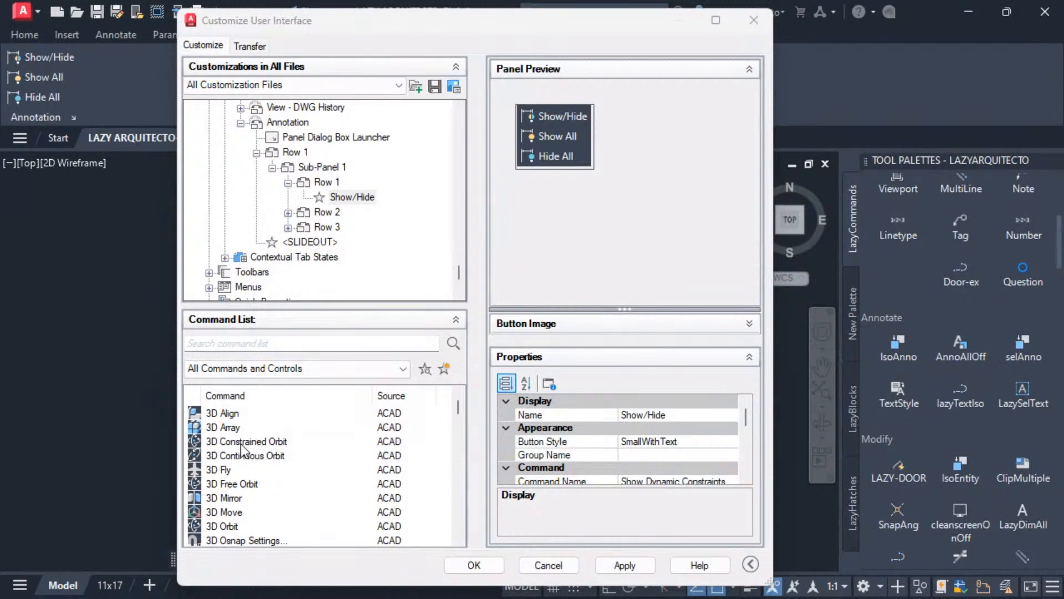
left_click_drag(899, 343, 323, 136)
scroll(322, 447, "up", 1)
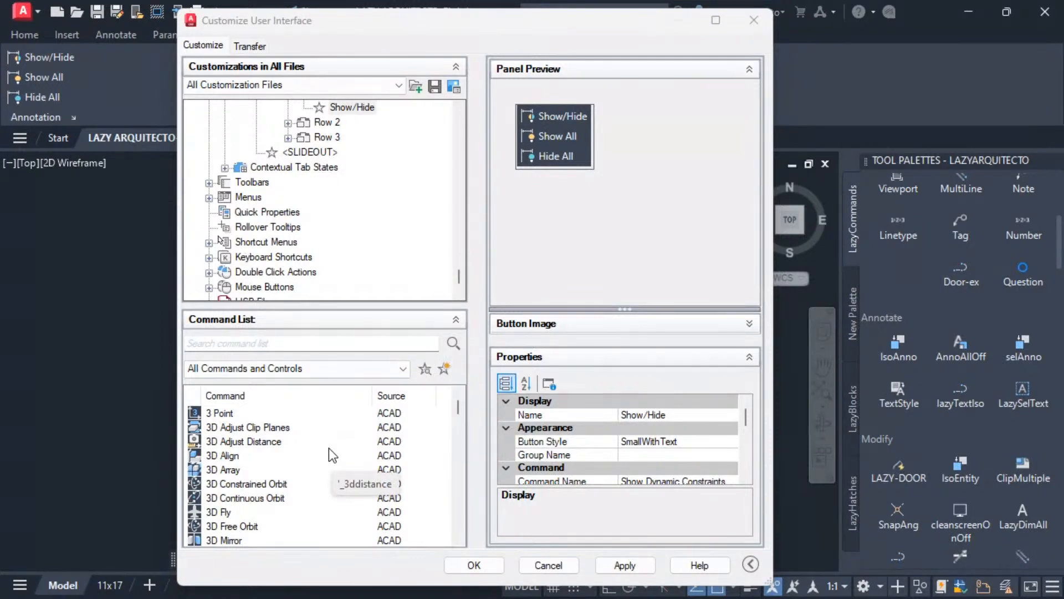
scroll(418, 427, "down", 2)
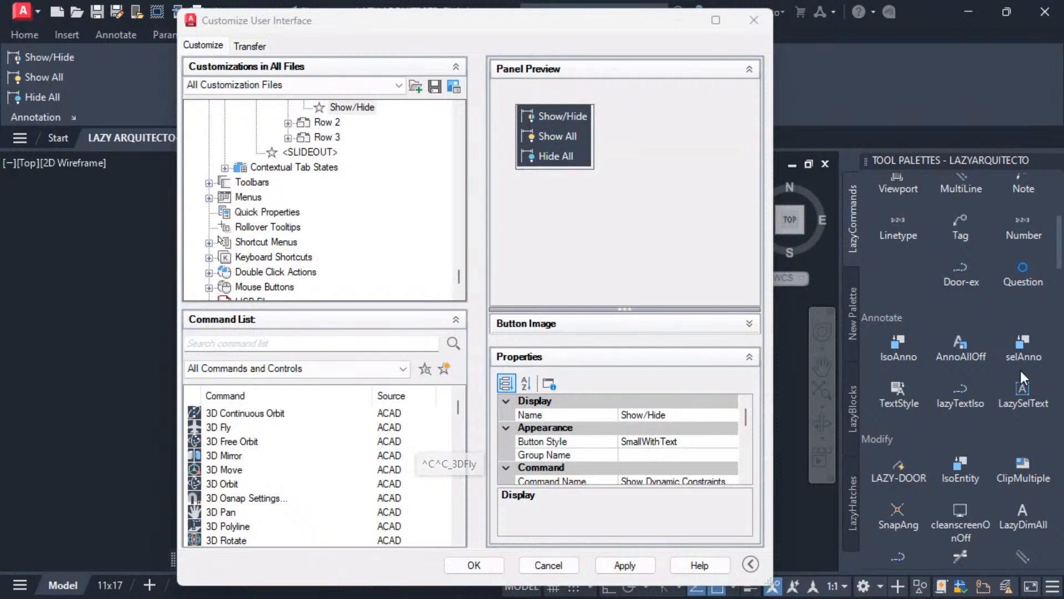
- Copy the IsoAnno palette tool and try to paste it onto the Show/Hide command in Row 1 of the Annotation panel
right_click(900, 357)
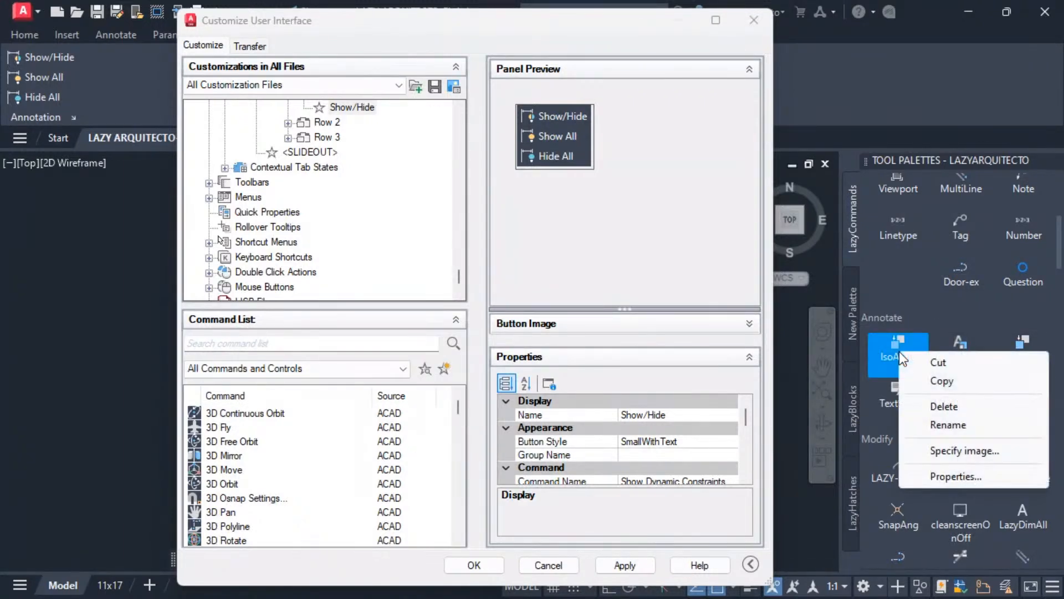
left_click(941, 381)
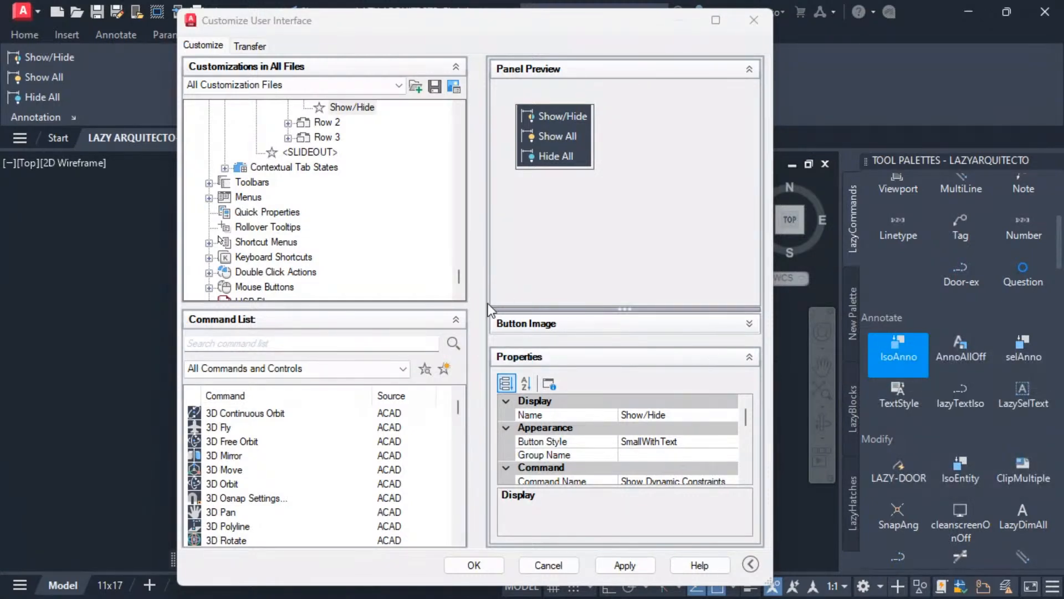
scroll(333, 241, "up", 1)
right_click(357, 152)
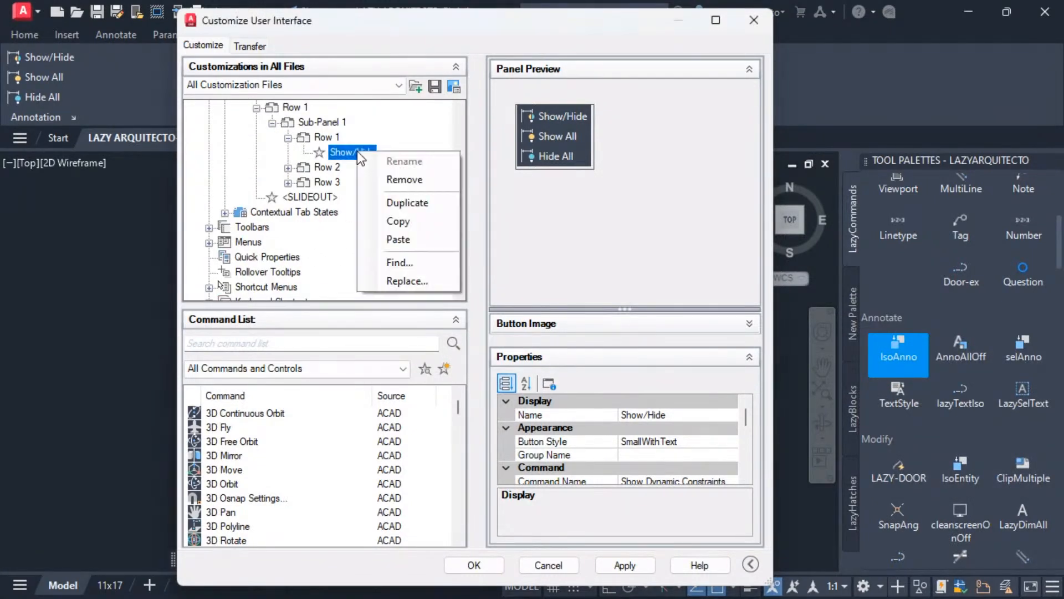
right_click(368, 139)
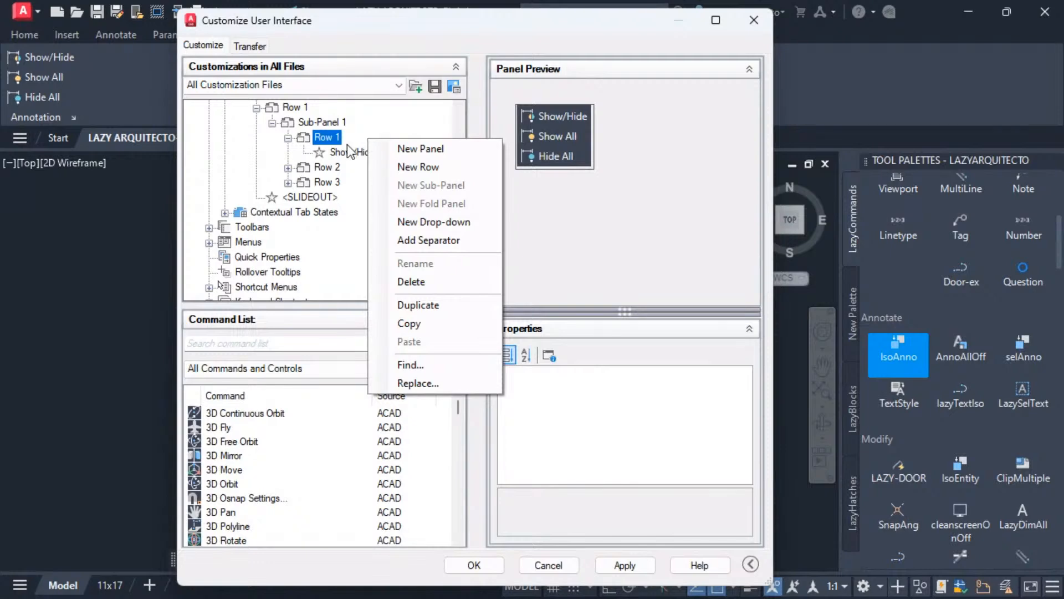
left_click(349, 151)
right_click(352, 152)
left_click(385, 242)
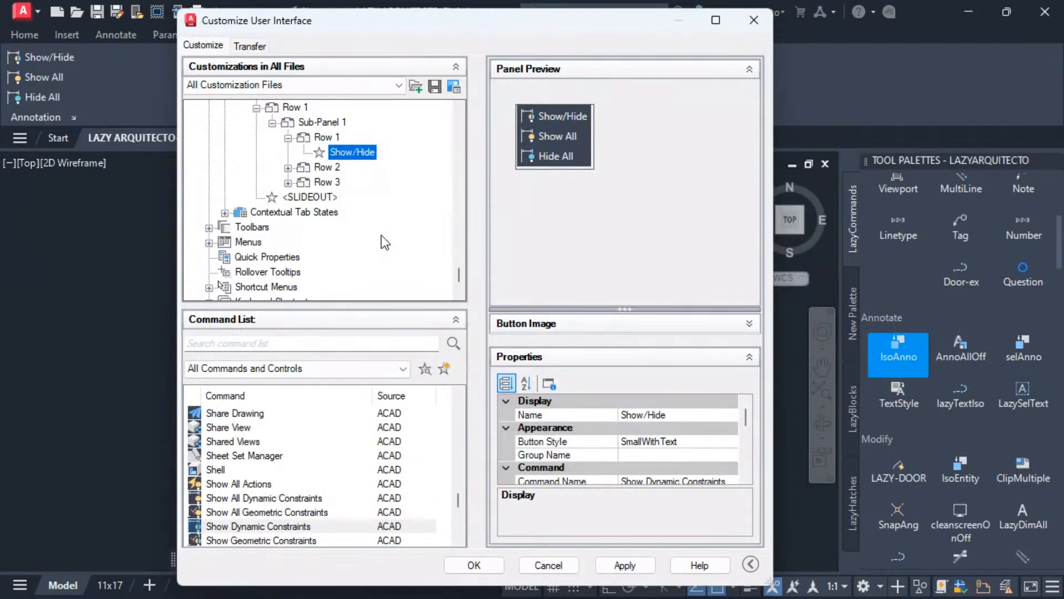
scroll(385, 242, "up", 1)
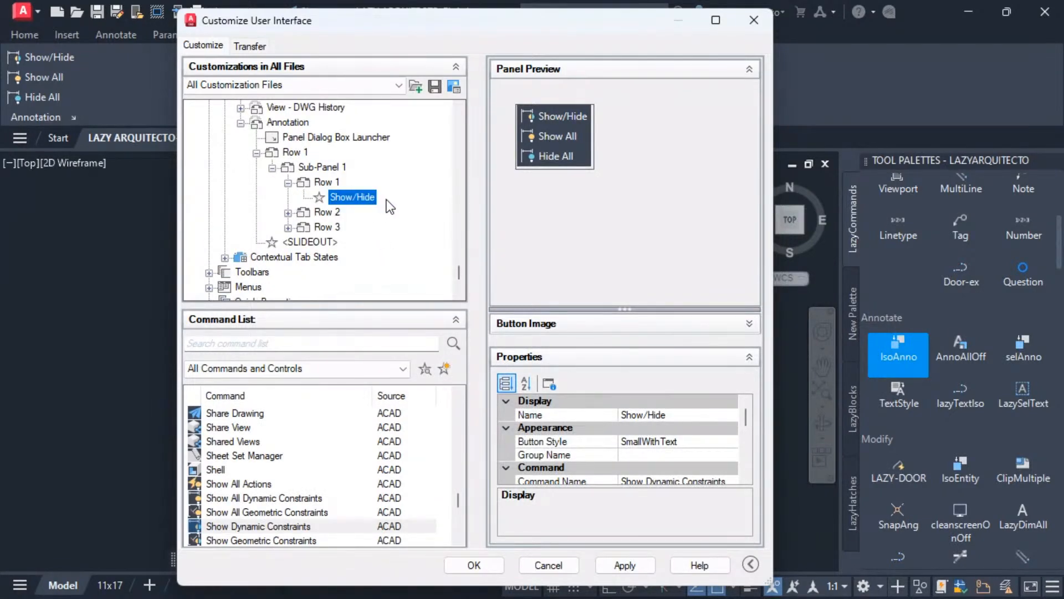
right_click(388, 200)
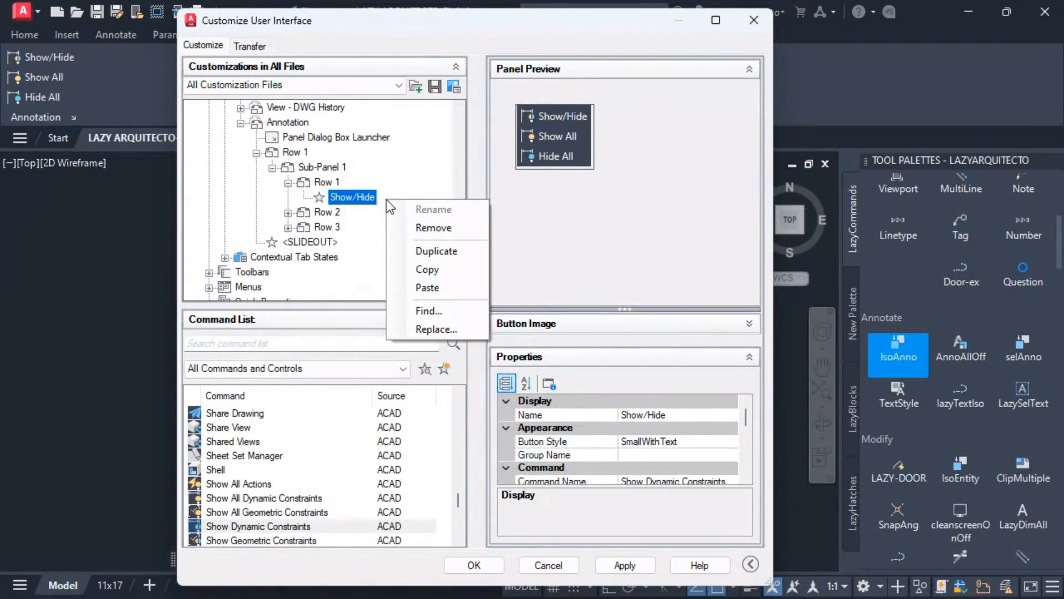
left_click(435, 286)
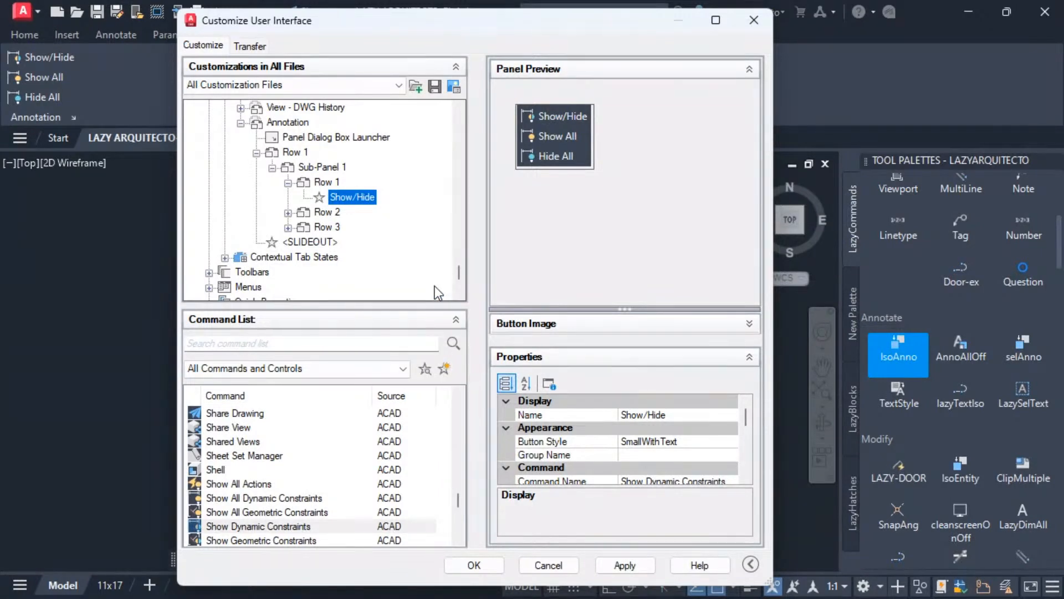
- Check the available options in the command list for a way to paste the copied IsoAnno tool
scroll(349, 278, "down", 1)
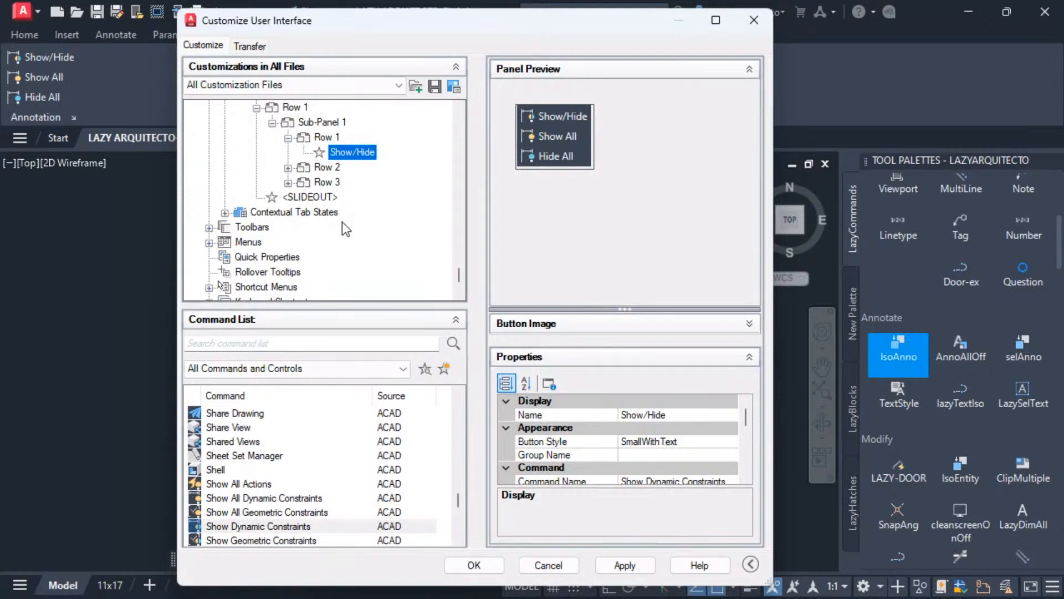
scroll(297, 446, "down", 5)
scroll(296, 446, "up", 6)
right_click(294, 441)
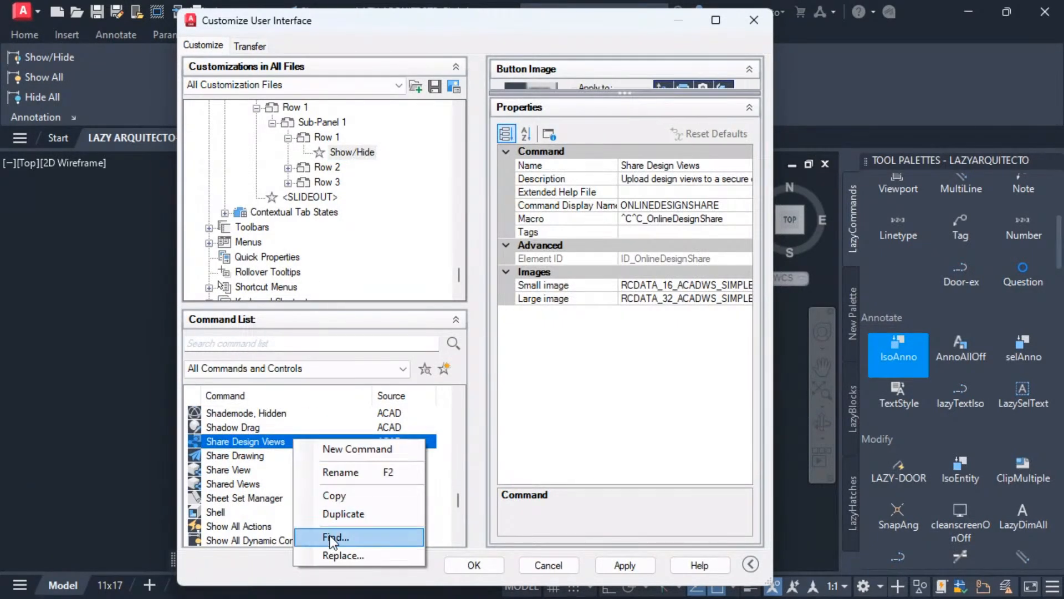
right_click(451, 428)
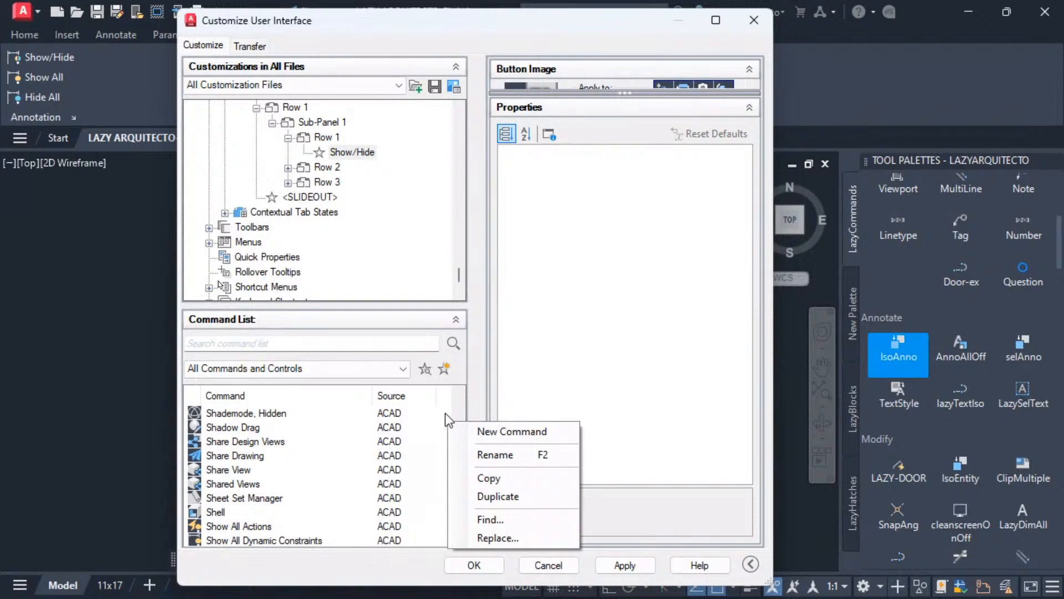
right_click(445, 415)
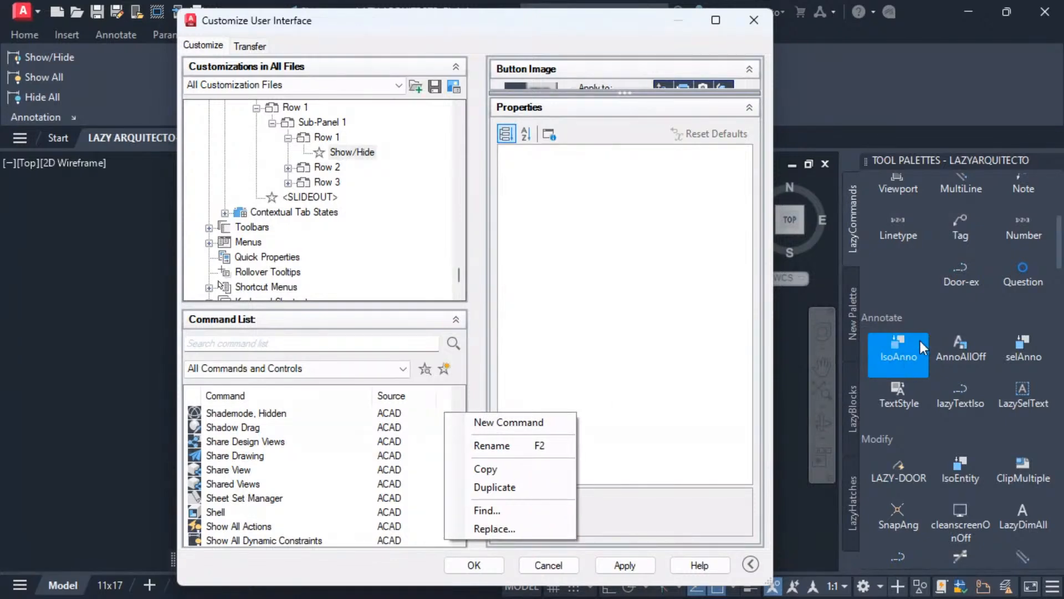
scroll(377, 157, "up", 3)
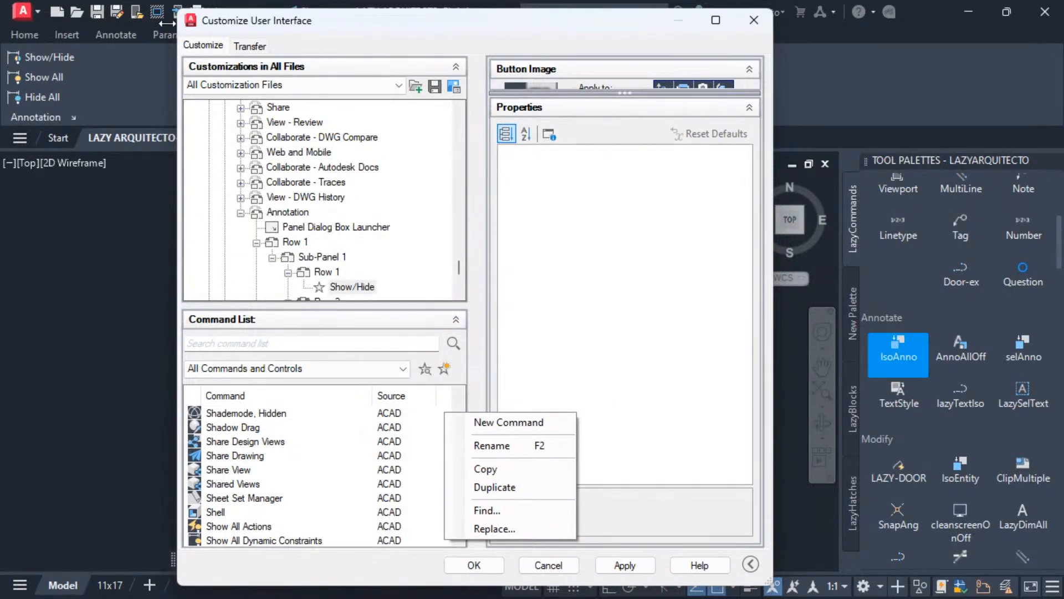
- Add the Text, Justify command from the command list to Row 1 of the Annotation panel's Sub-Panel 1
left_click(155, 9)
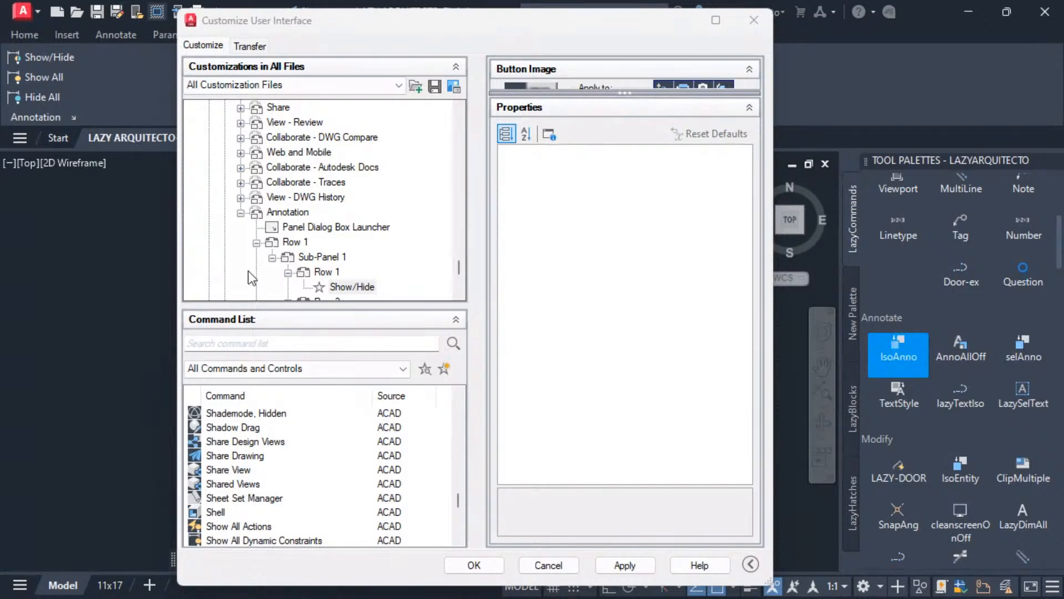
scroll(277, 266, "down", 2)
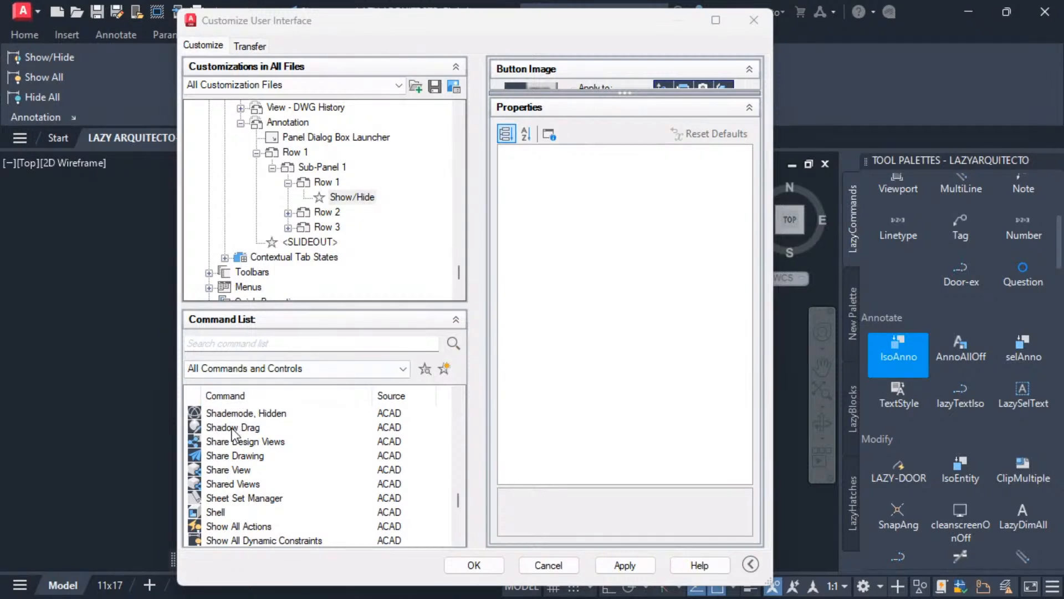
scroll(238, 465, "down", 3)
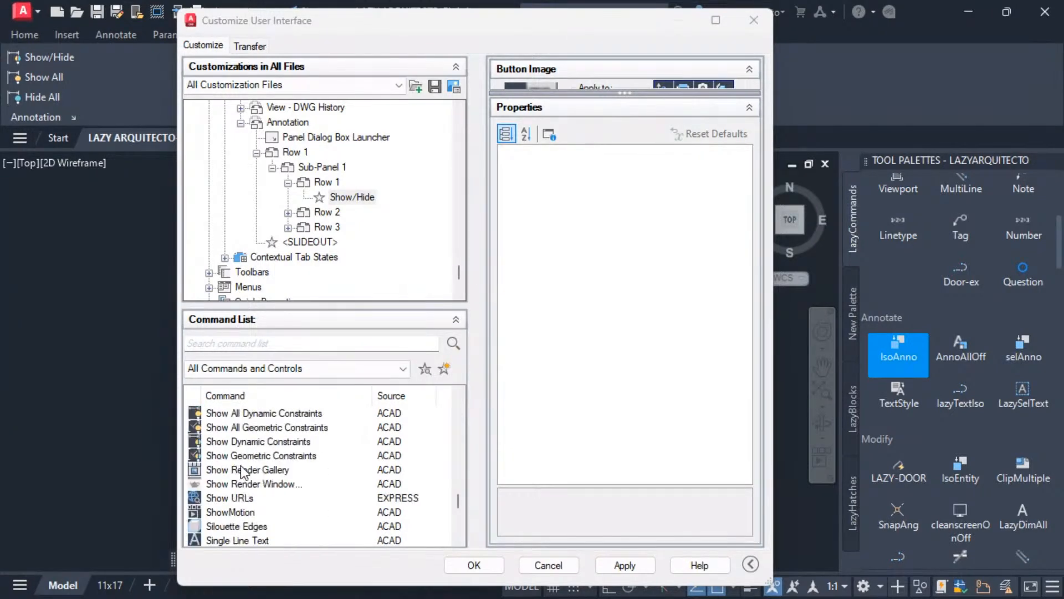
left_click(250, 343)
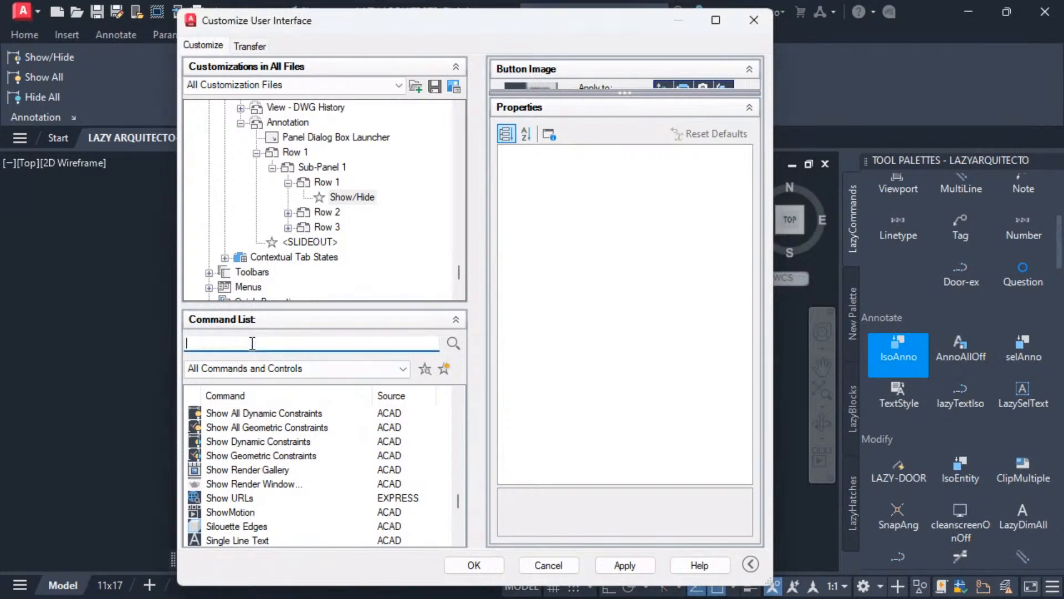
scroll(262, 450, "down", 8)
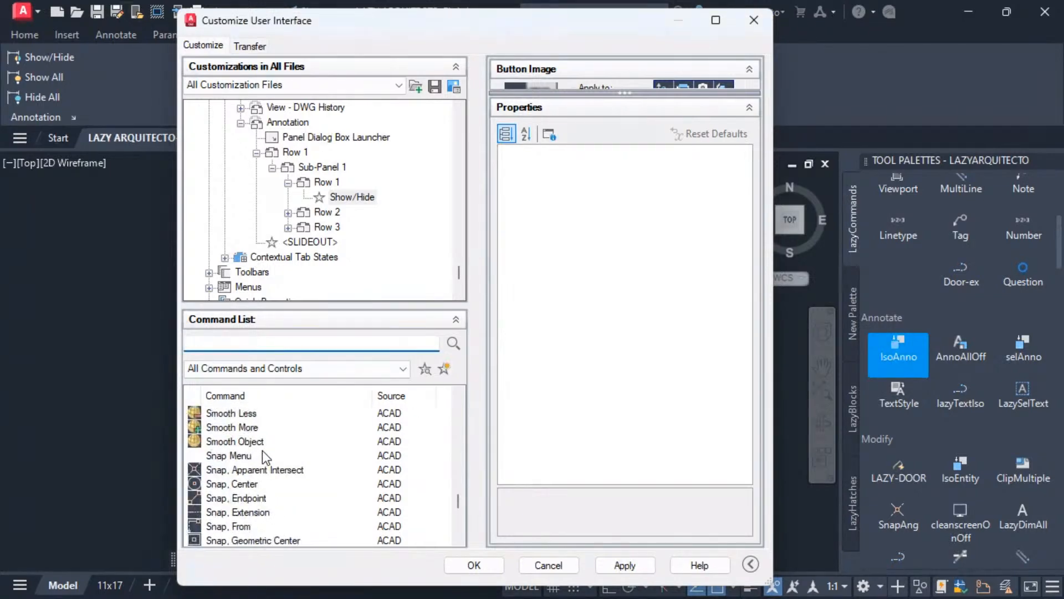
scroll(262, 447, "down", 12)
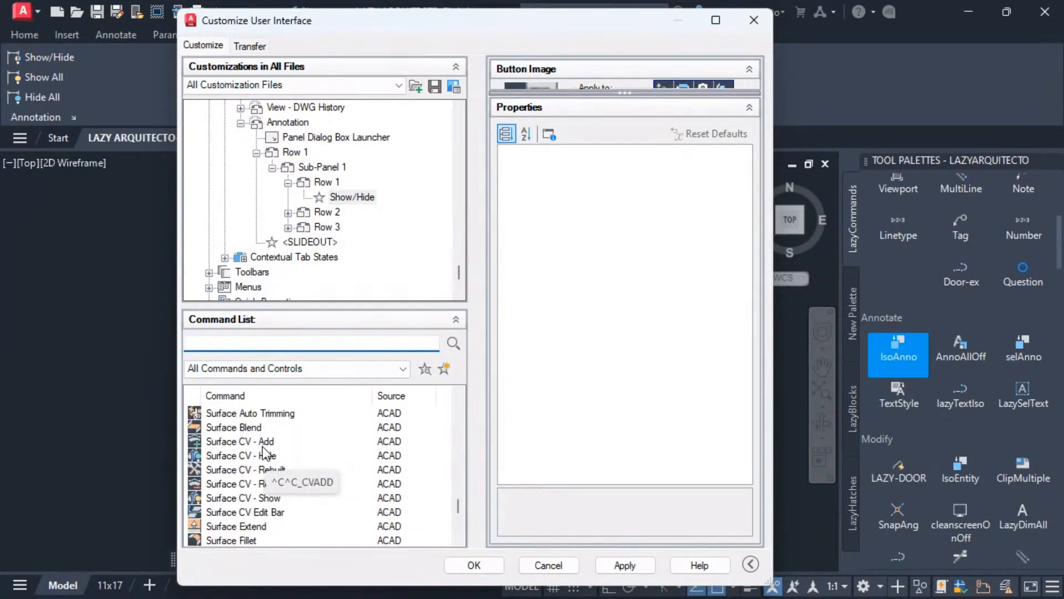
scroll(262, 444, "up", 2)
scroll(261, 449, "down", 4)
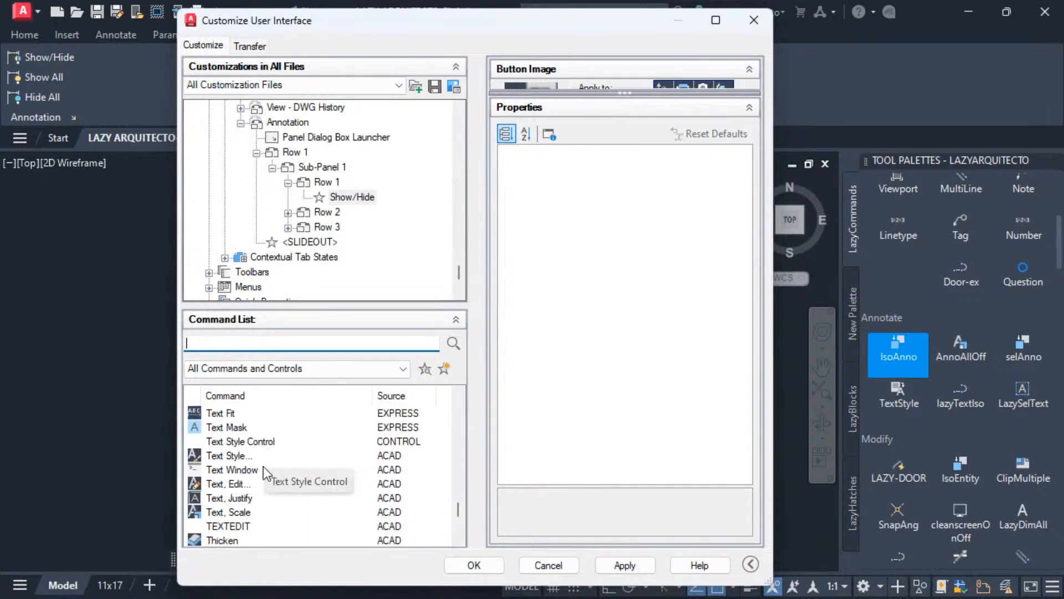
left_click(223, 456)
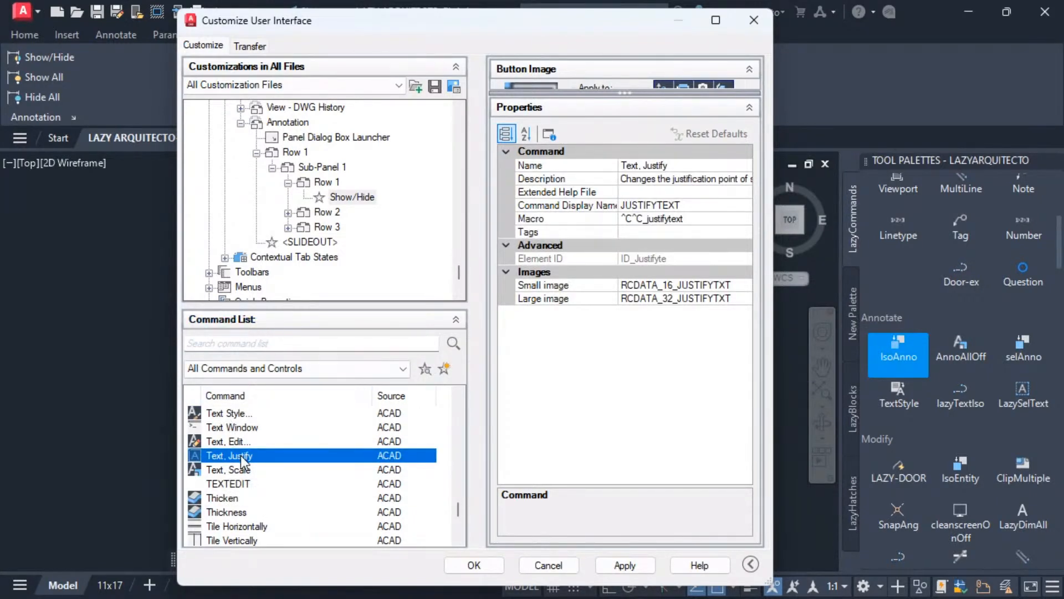
left_click_drag(202, 451, 355, 198)
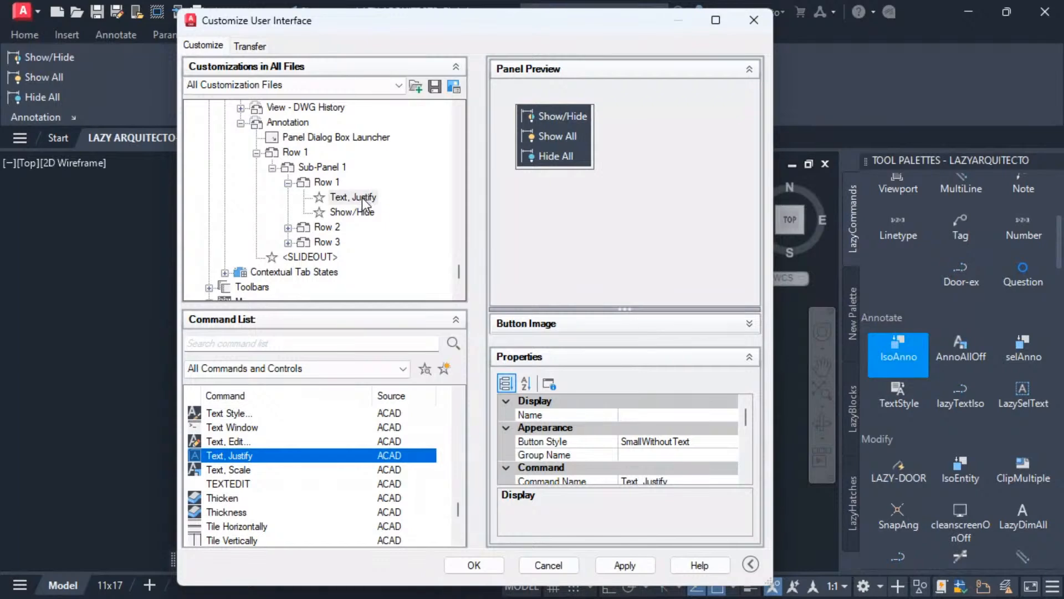
- Remove the Show/Hide command from Row 1 of the Annotation panel's Sub-Panel 1
left_click(362, 197)
left_click(362, 212)
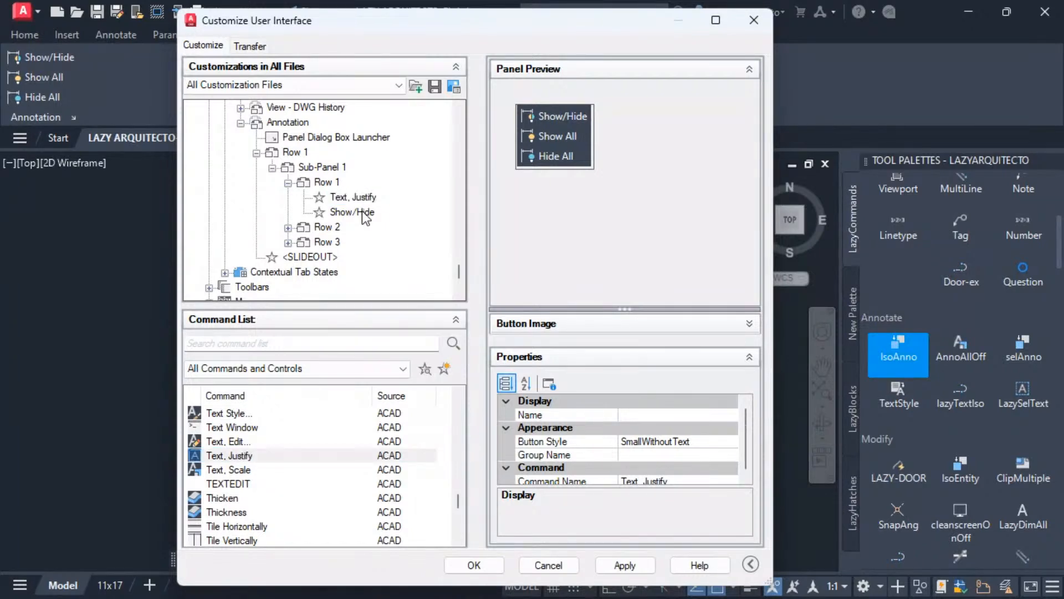
left_click(360, 199)
left_click(358, 212)
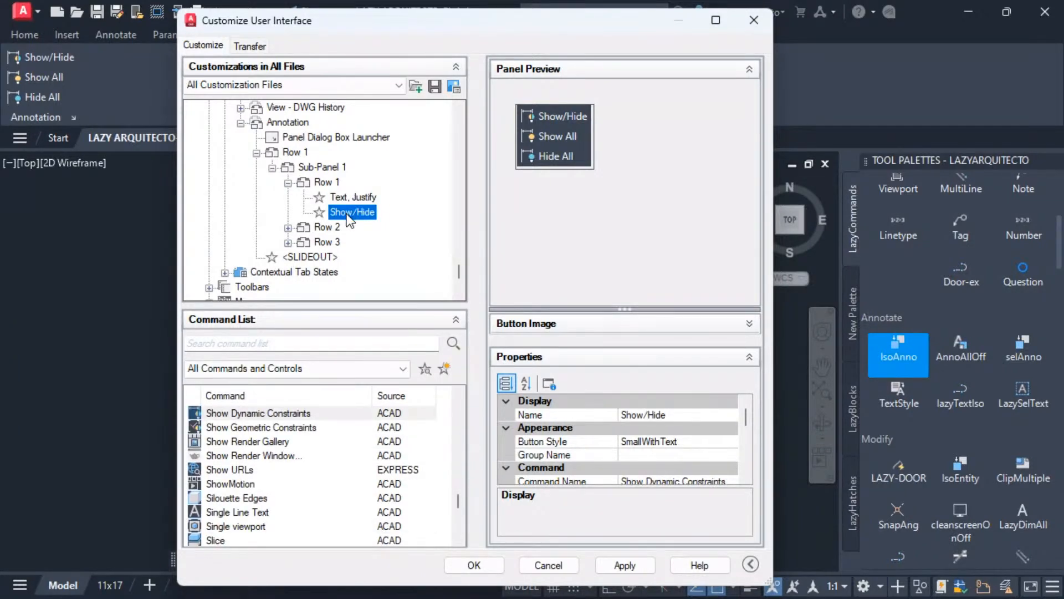
right_click(350, 216)
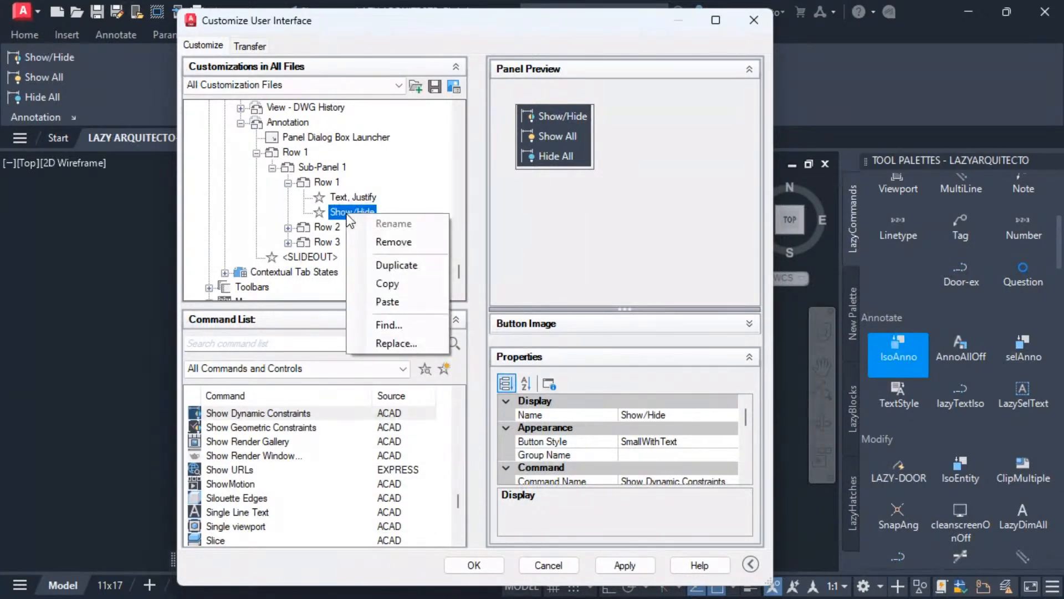
left_click(390, 246)
left_click(489, 342)
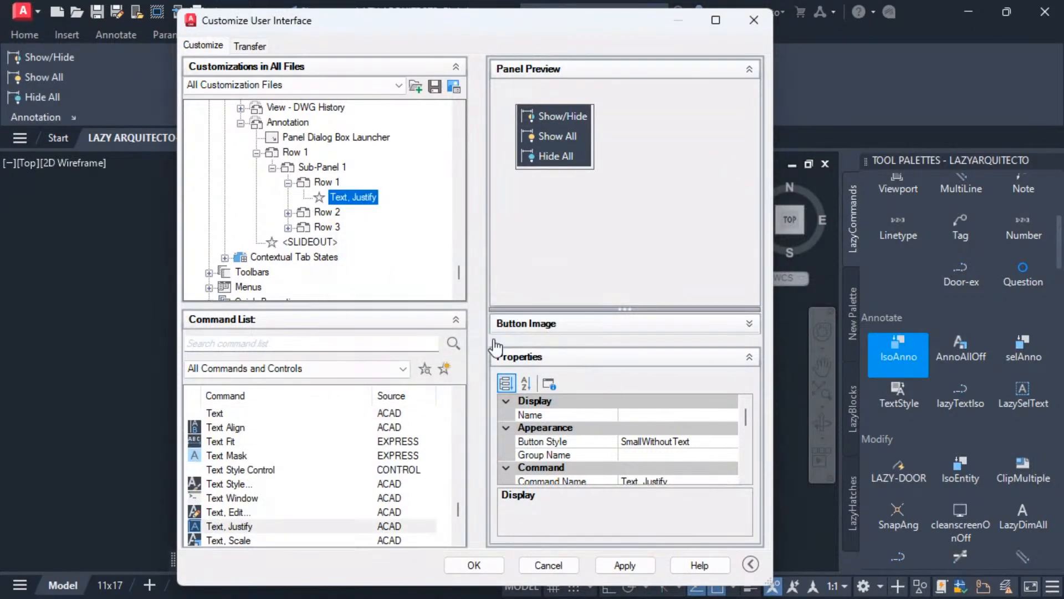
- Check the Show All command in Row 2 and the Text, Justify button in the Annotation panel's preview
left_click(287, 212)
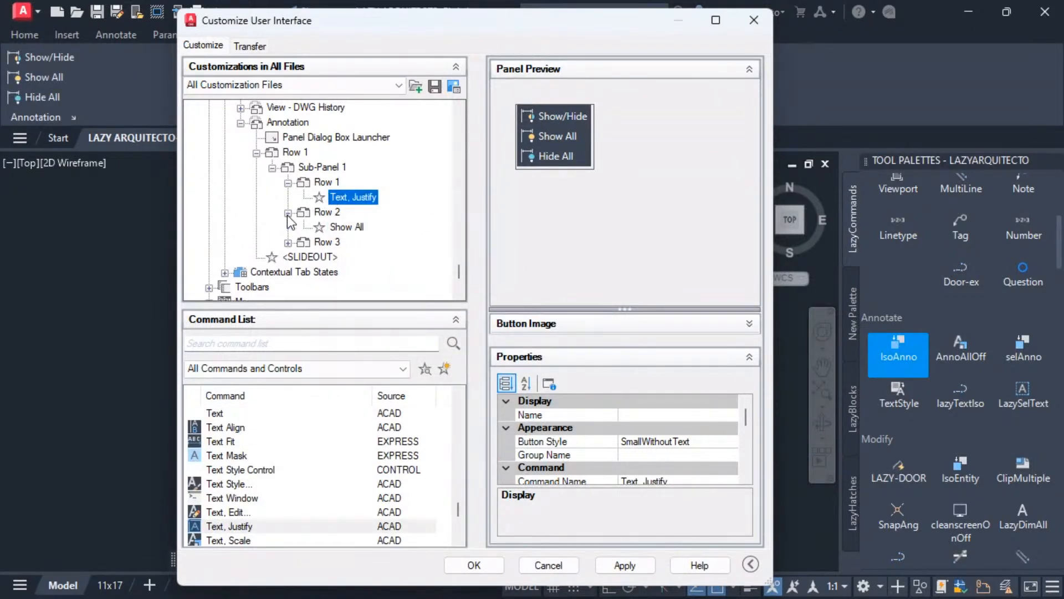
left_click(353, 227)
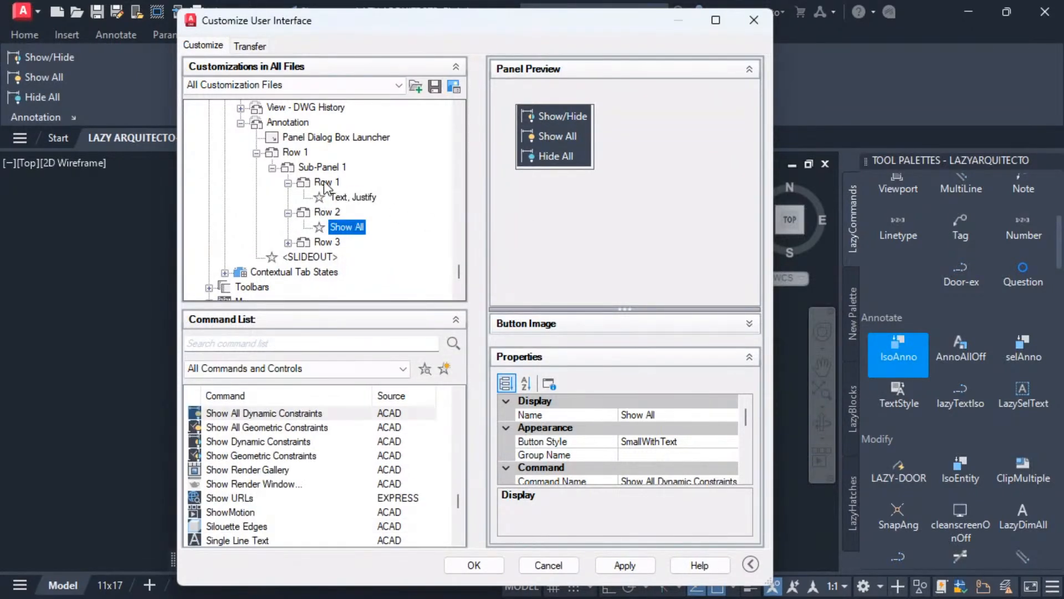
double_click(288, 152)
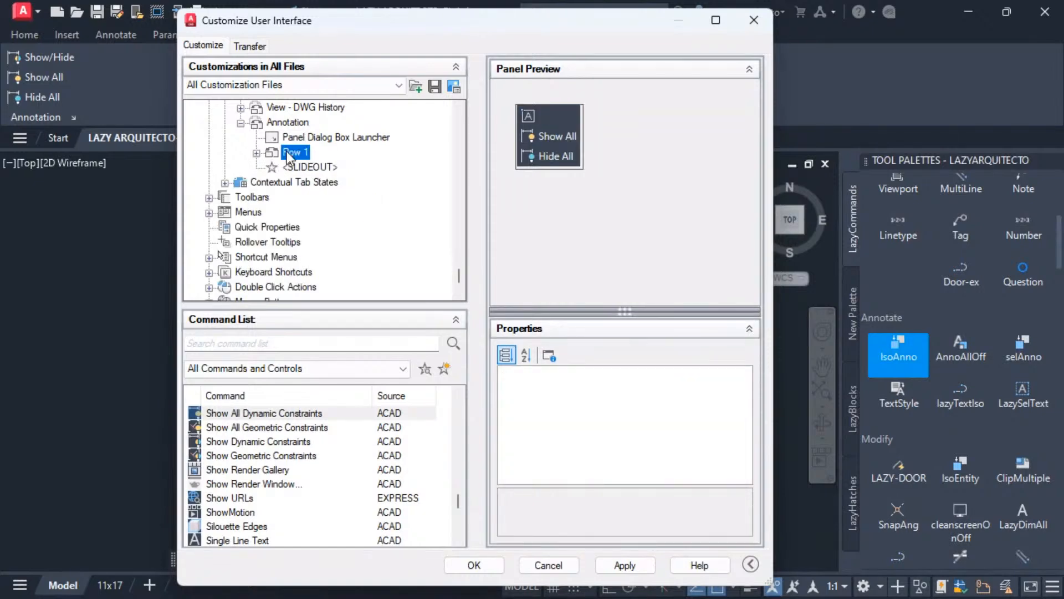
left_click(527, 117)
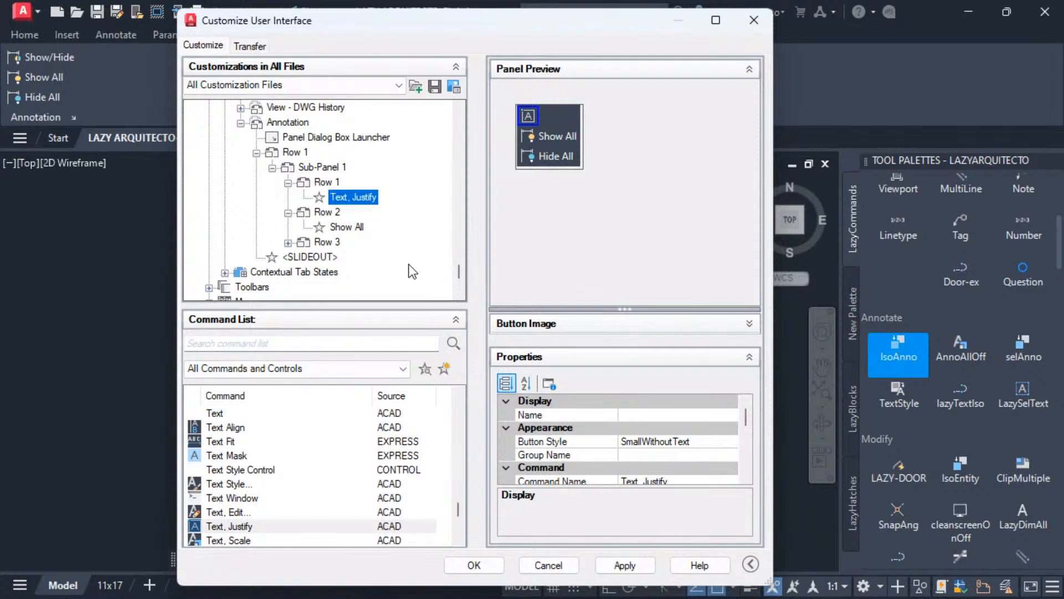
- Examine the name, description and command string in the IsoAnno palette tool's properties
right_click(887, 348)
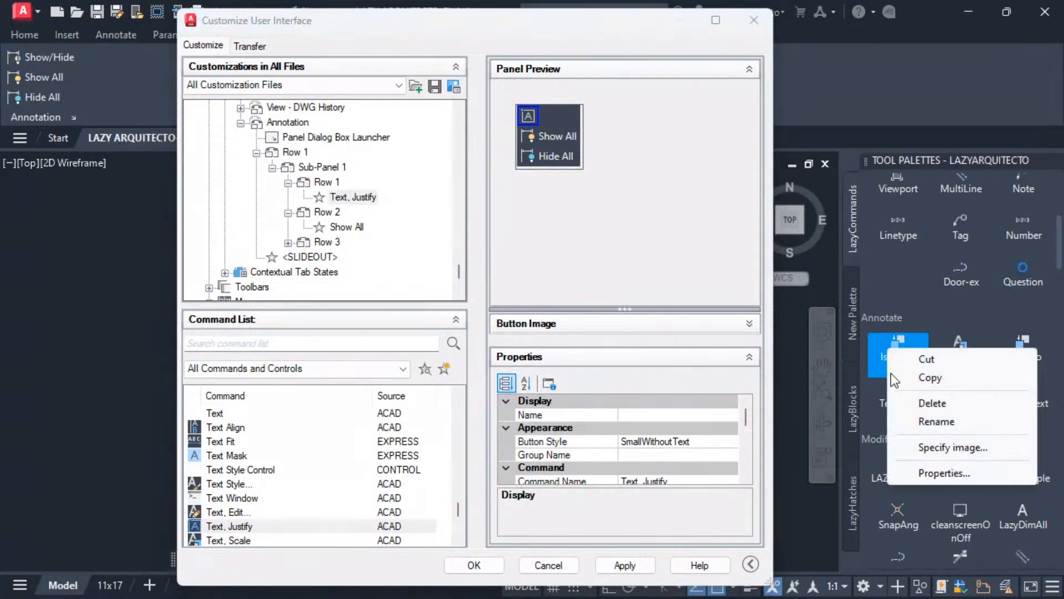
left_click(917, 472)
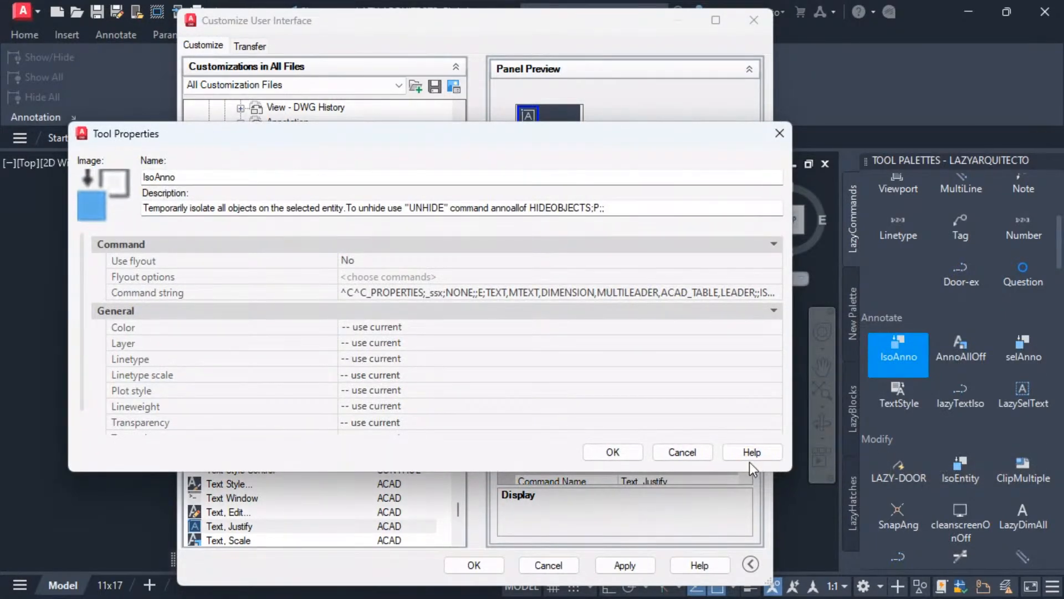
left_click(680, 451)
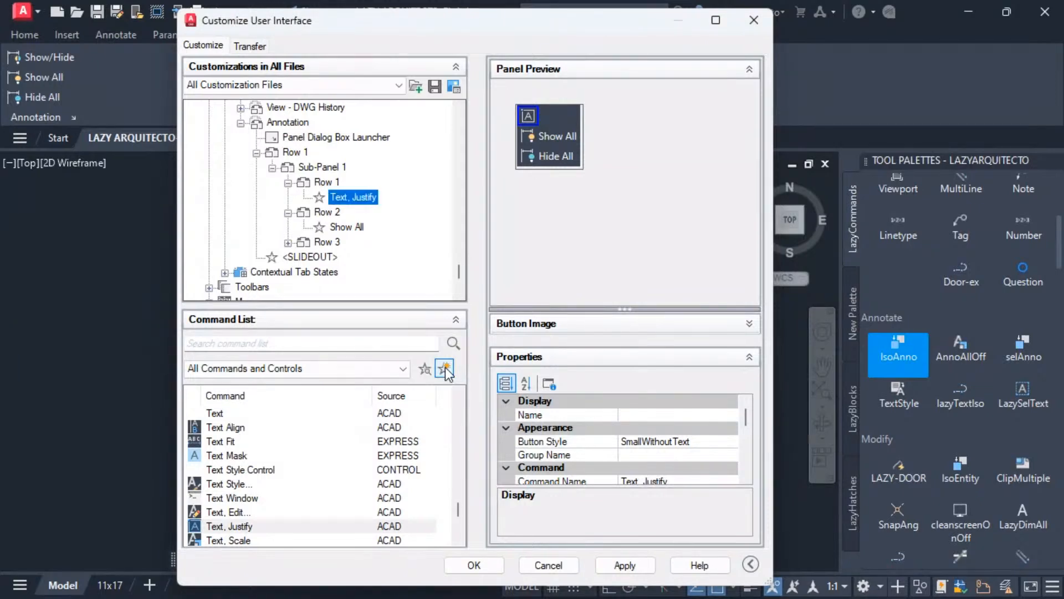
- Create a new command and name it IsoAnno, copying the name from the palette tool's properties
left_click(445, 368)
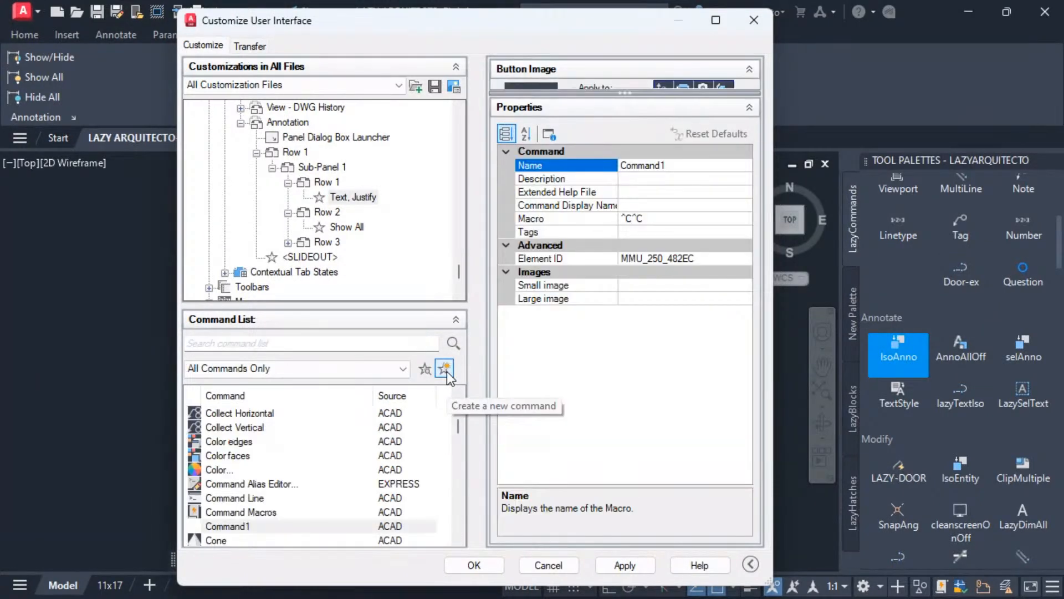
left_click_drag(642, 110, 642, 244)
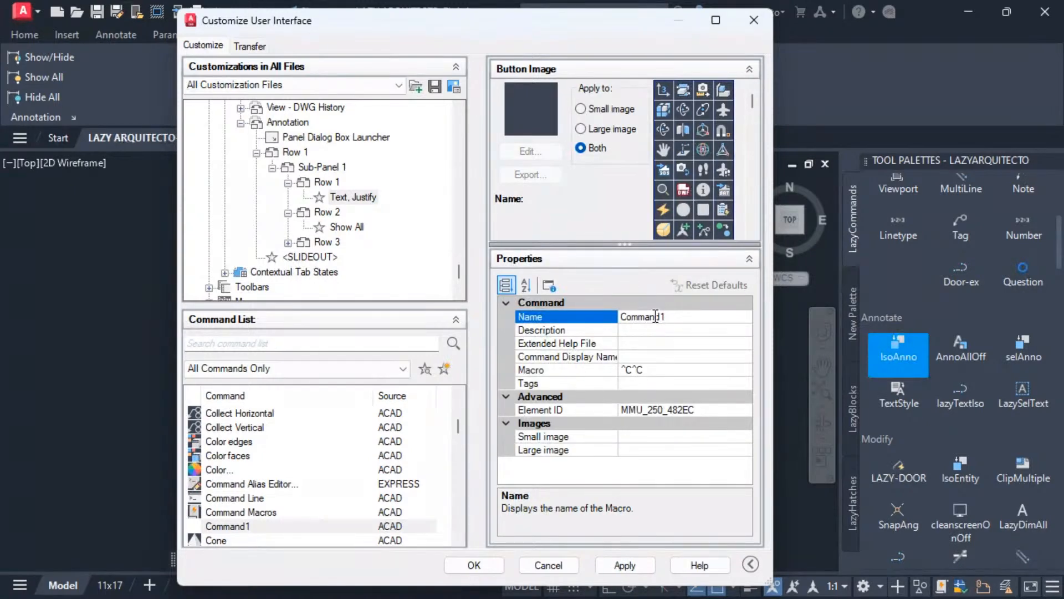
right_click(904, 354)
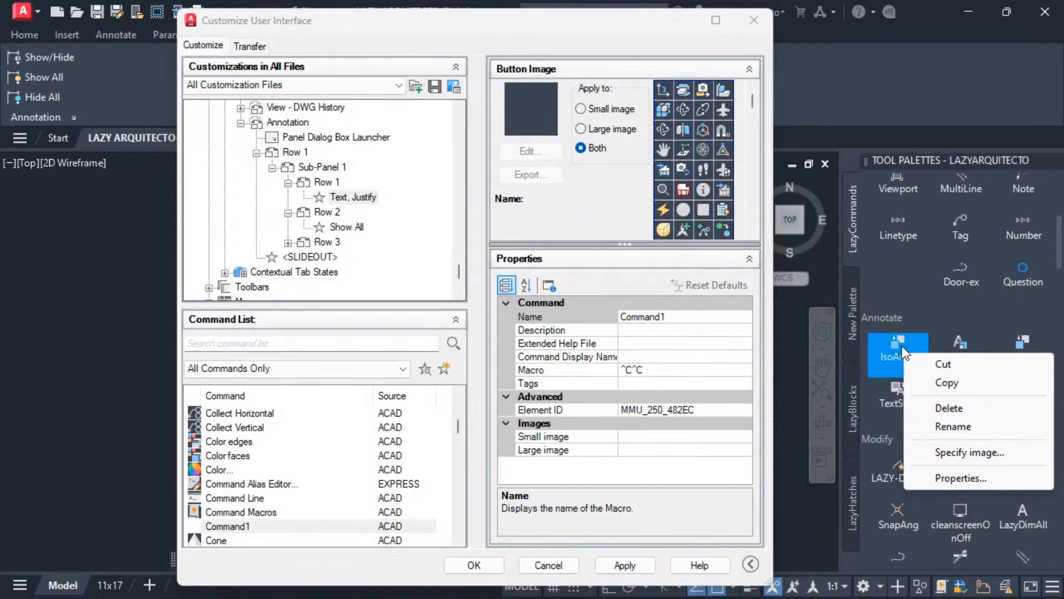
left_click(980, 476)
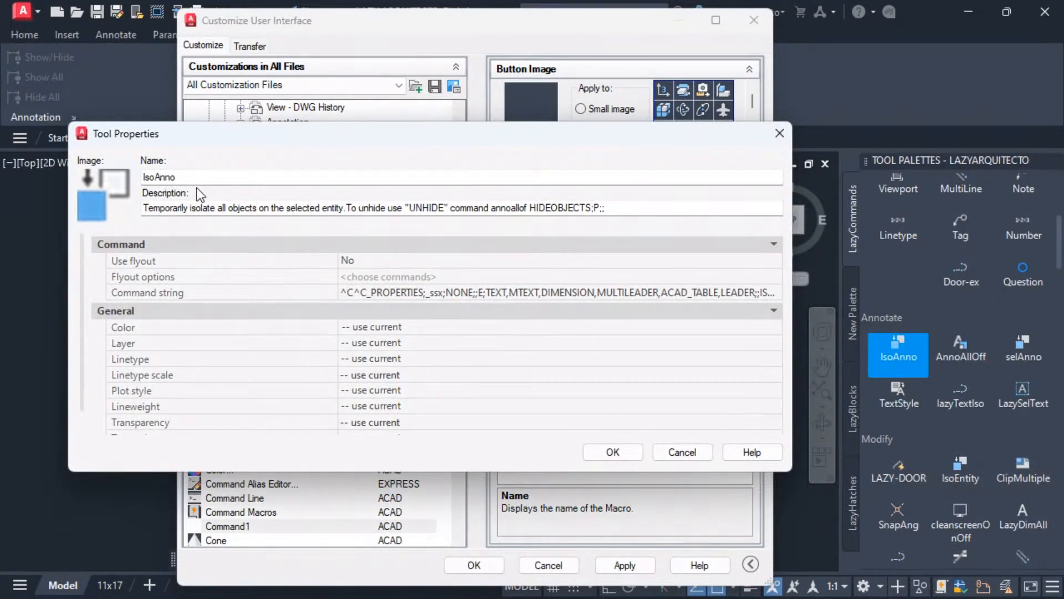
double_click(166, 177)
right_click(160, 176)
left_click(195, 232)
left_click_drag(504, 139, 533, 384)
left_click(665, 317)
left_click(612, 315)
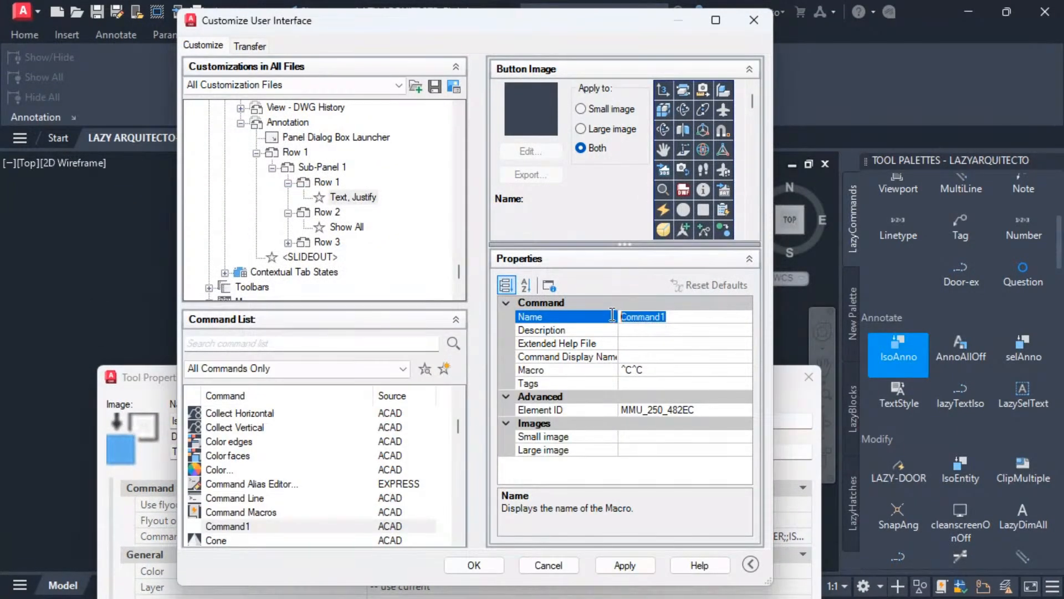
key("ctrl+v")
- Copy the IsoAnno palette tool's description into the new command's Description property
left_click_drag(142, 371, 140, 350)
left_click(284, 432)
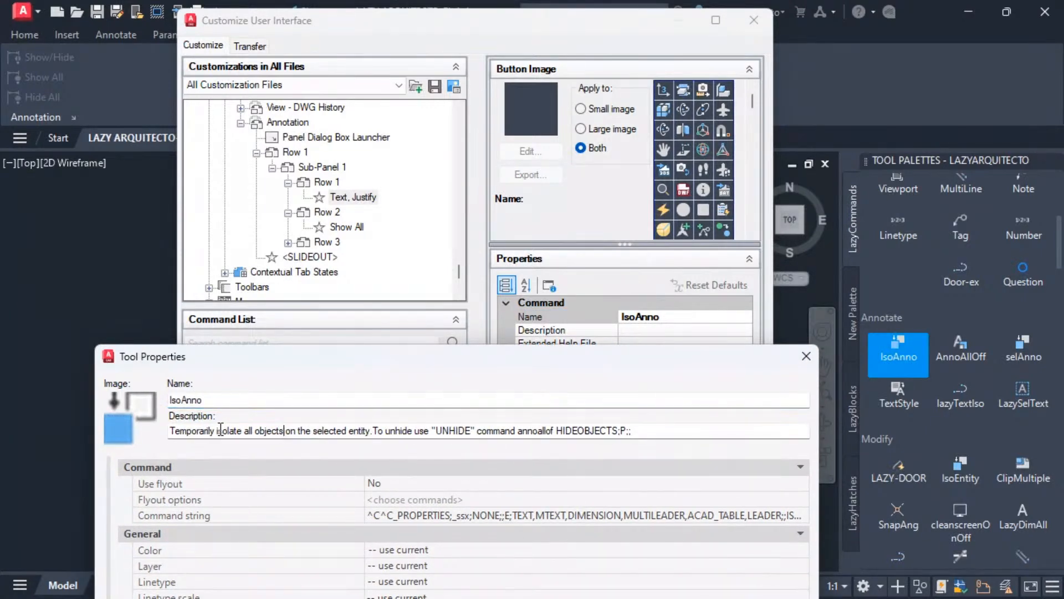
key("ctrl+a")
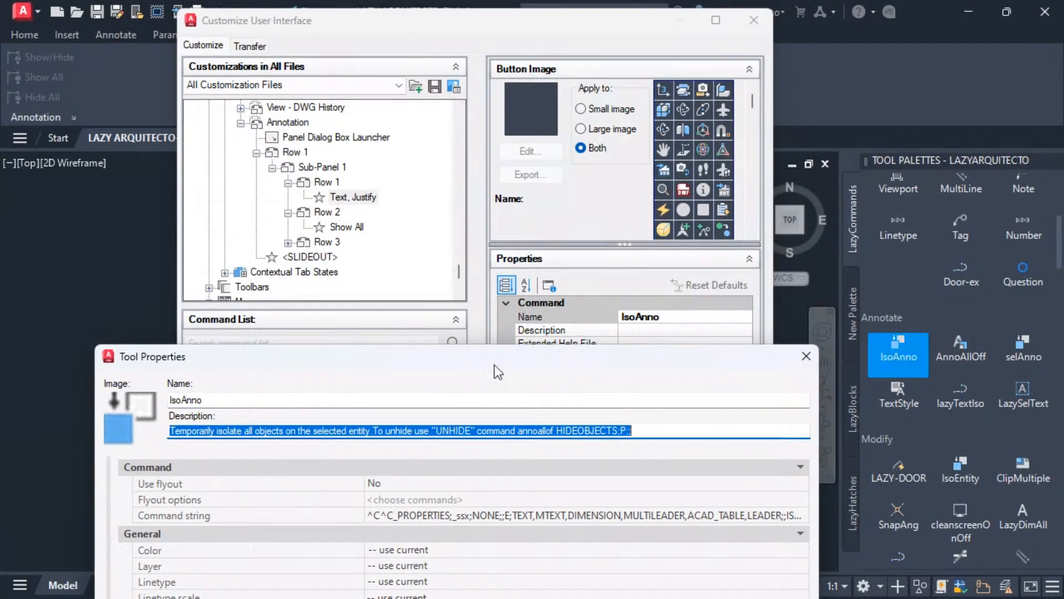
left_click(581, 268)
left_click(642, 330)
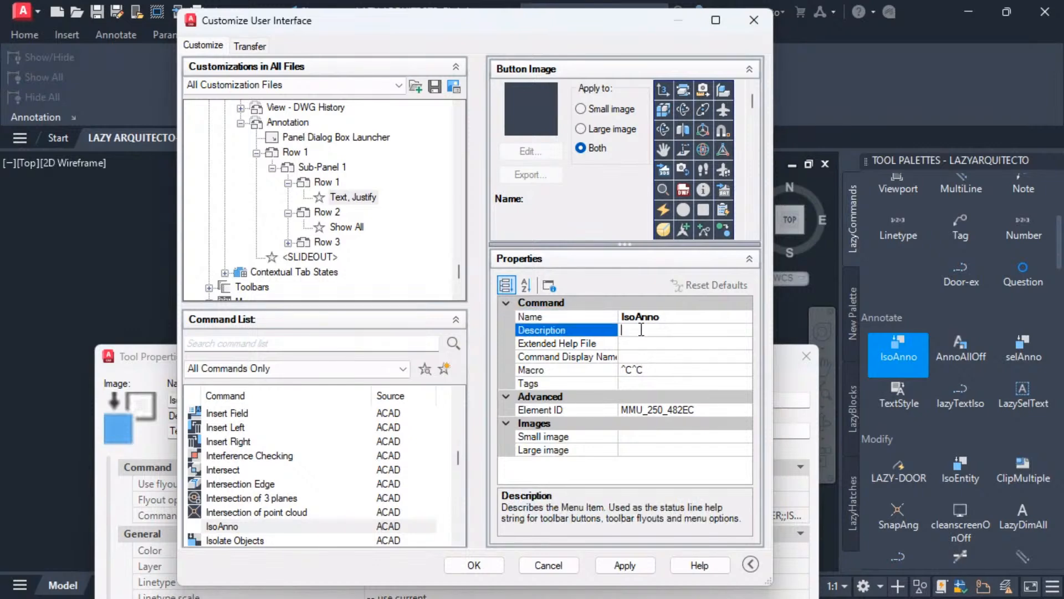
key("ctrl+v")
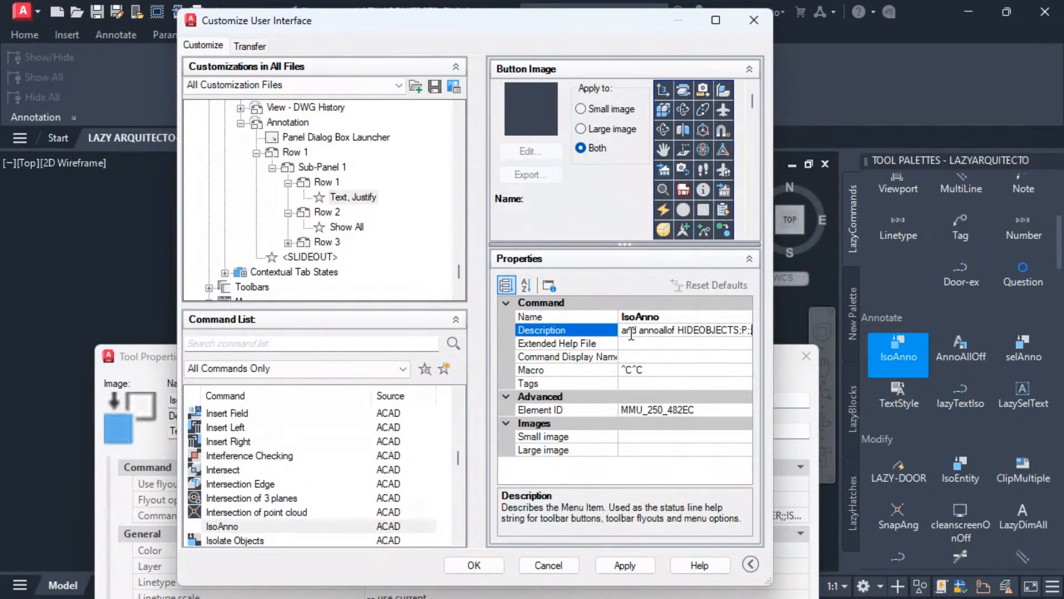
- Try to copy the IsoAnno palette tool's command string from its tool properties
left_click(184, 355)
left_click(407, 512)
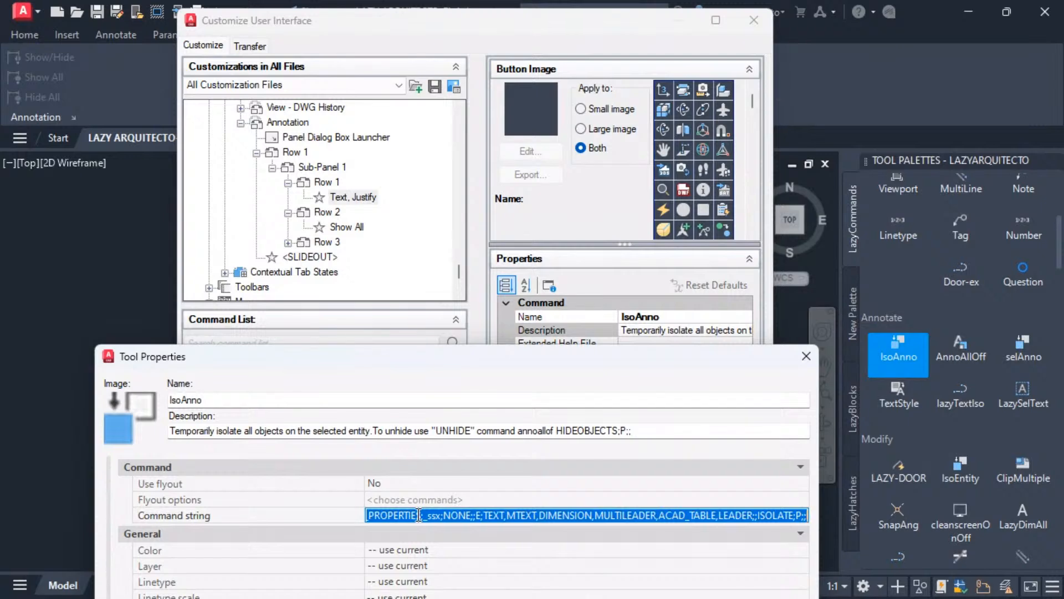
key("Delete")
key("ctrl+v")
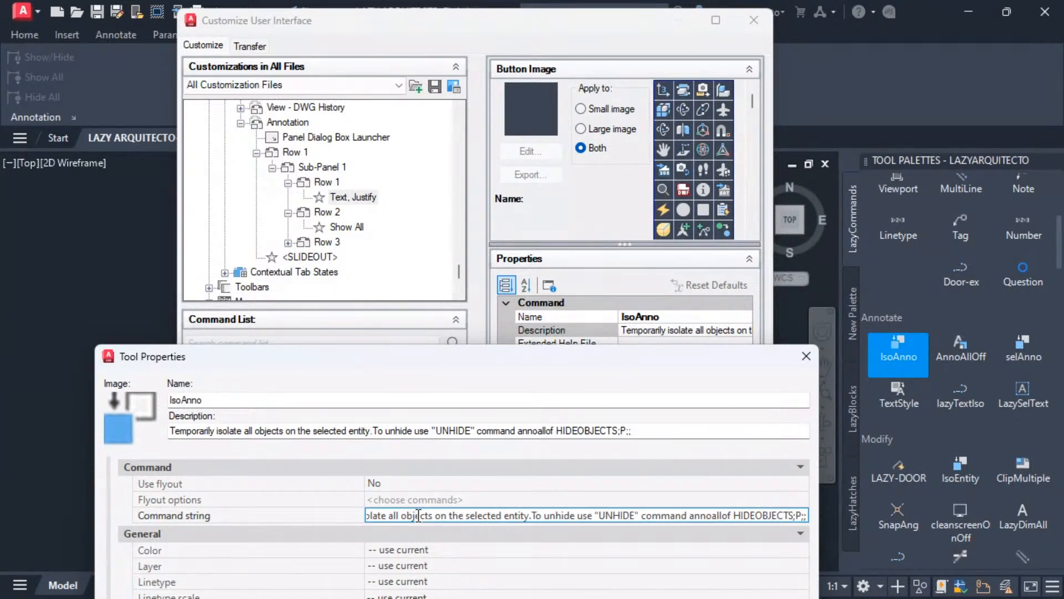
key("ctrl+a")
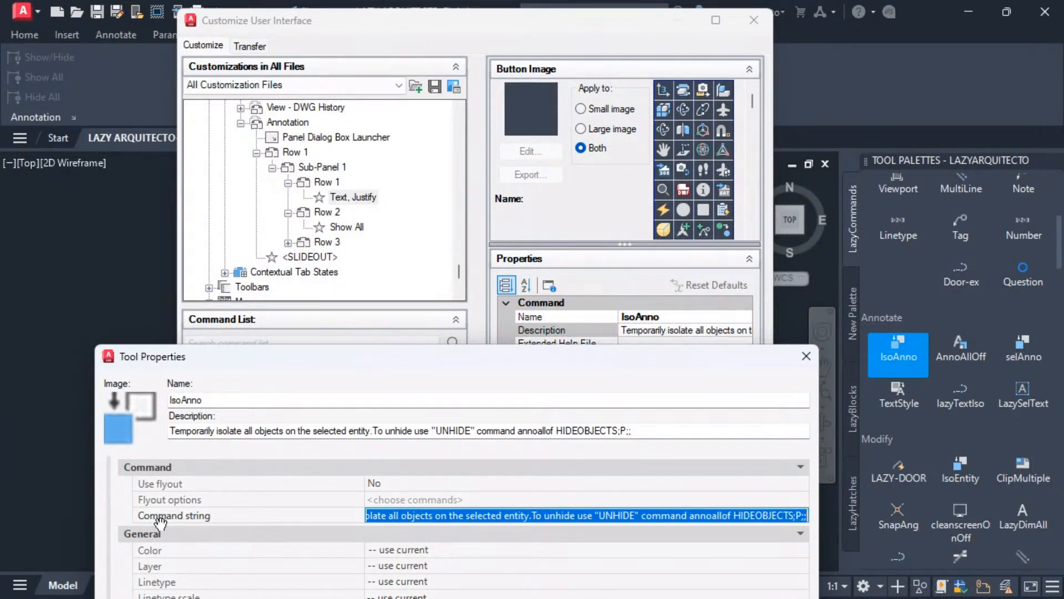
- Try to replace the new IsoAnno command's macro with the text copied from the palette tool's properties
left_click(603, 259)
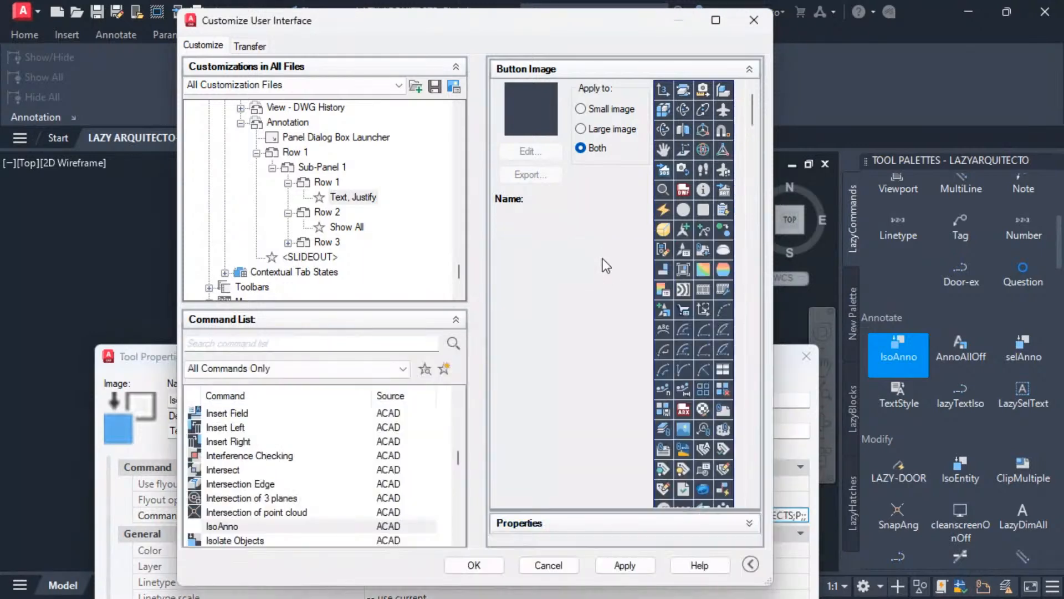
left_click(592, 521)
left_click(651, 371)
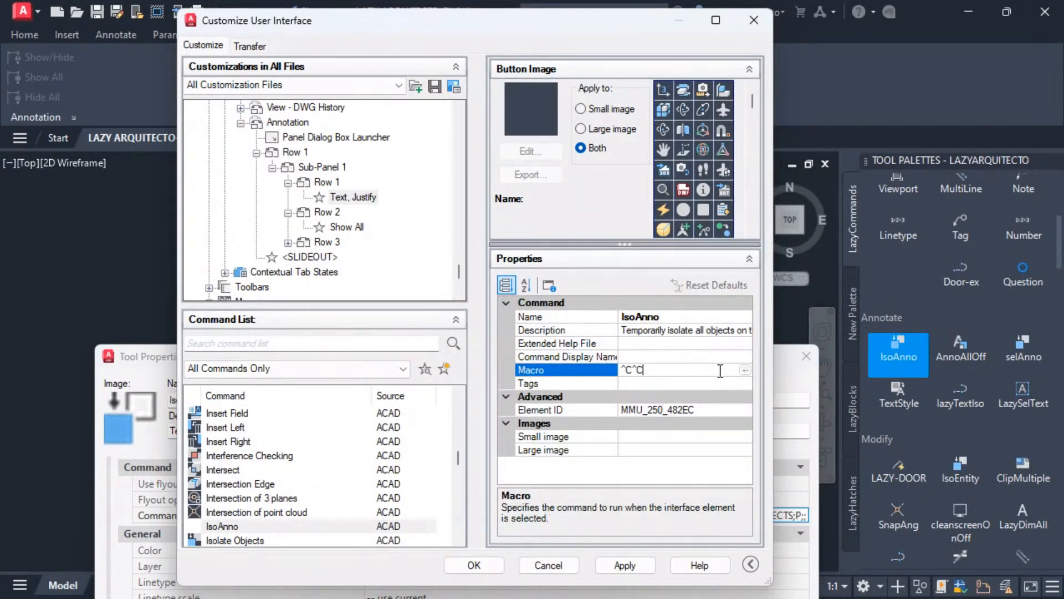
left_click(745, 370)
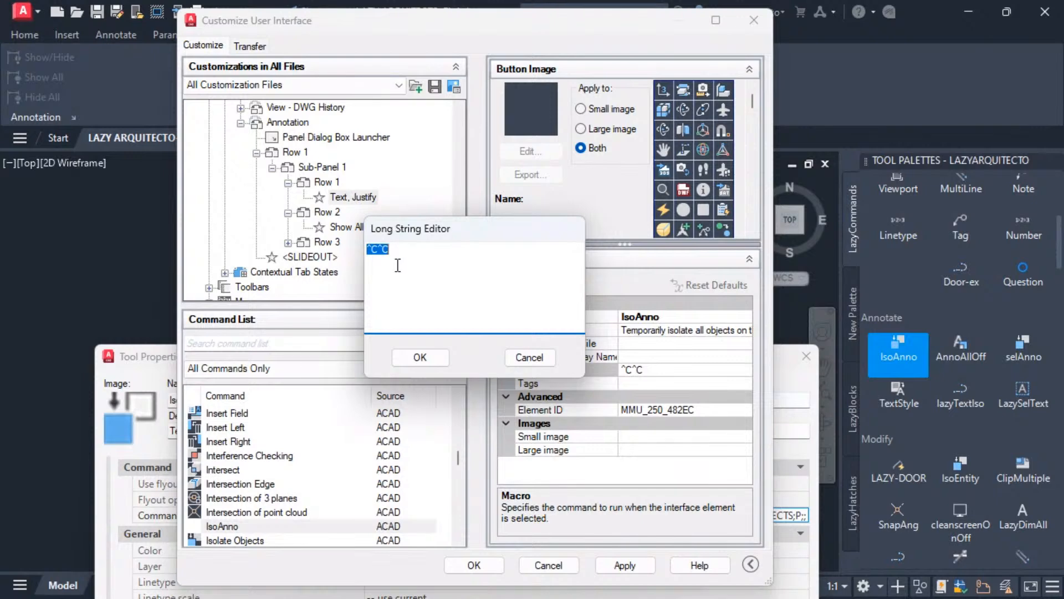
key("Delete")
key("ctrl+v")
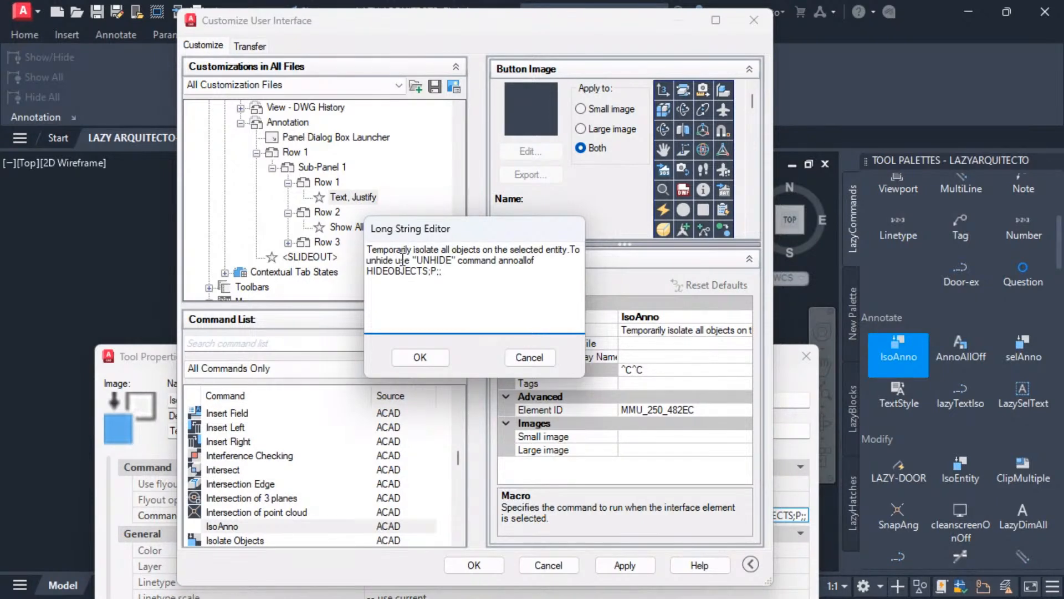
type(";")
left_click(527, 359)
- Copy the palette tool's command string again and try to paste it over the IsoAnno command's macro
left_click(147, 357)
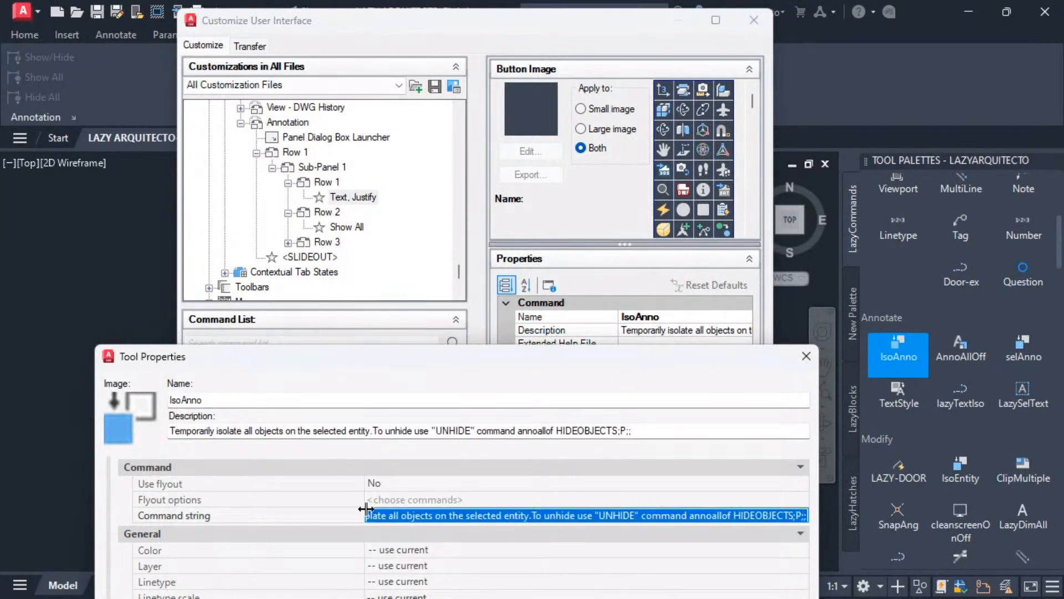
right_click(396, 518)
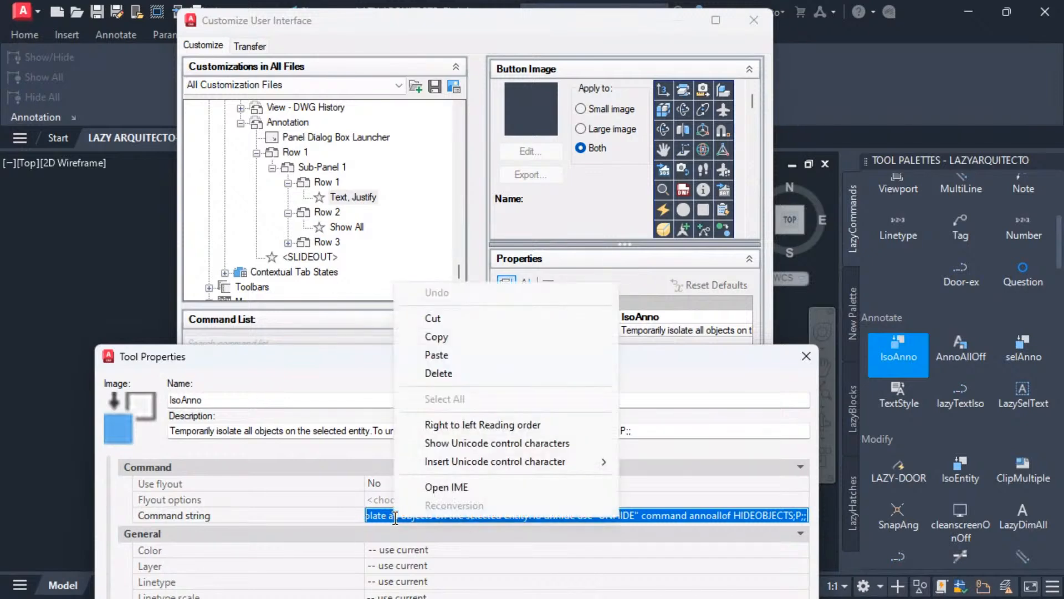
left_click(438, 337)
left_click(631, 270)
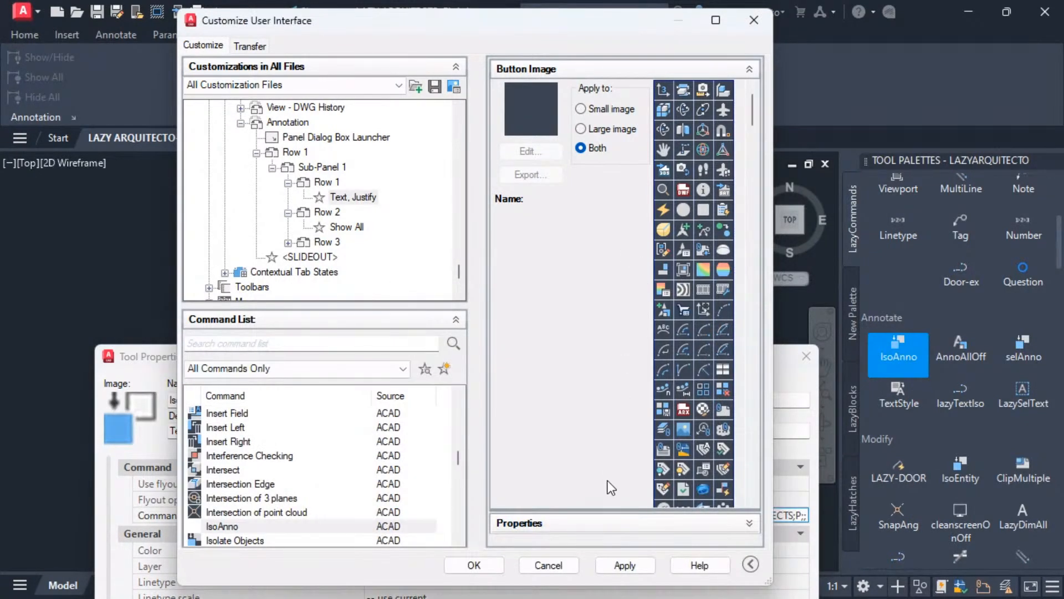
left_click(610, 522)
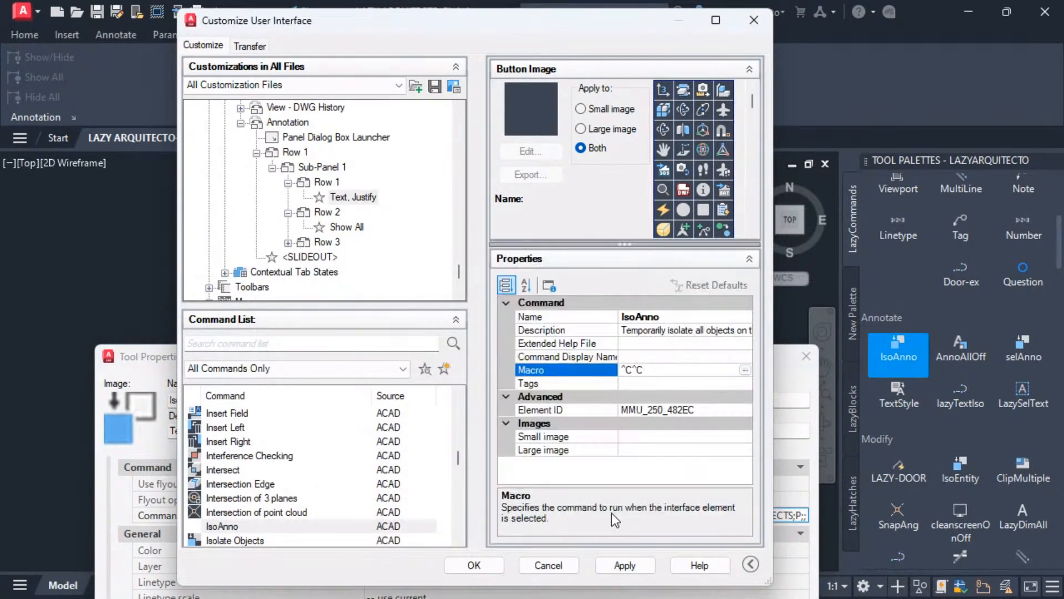
left_click(745, 369)
right_click(383, 250)
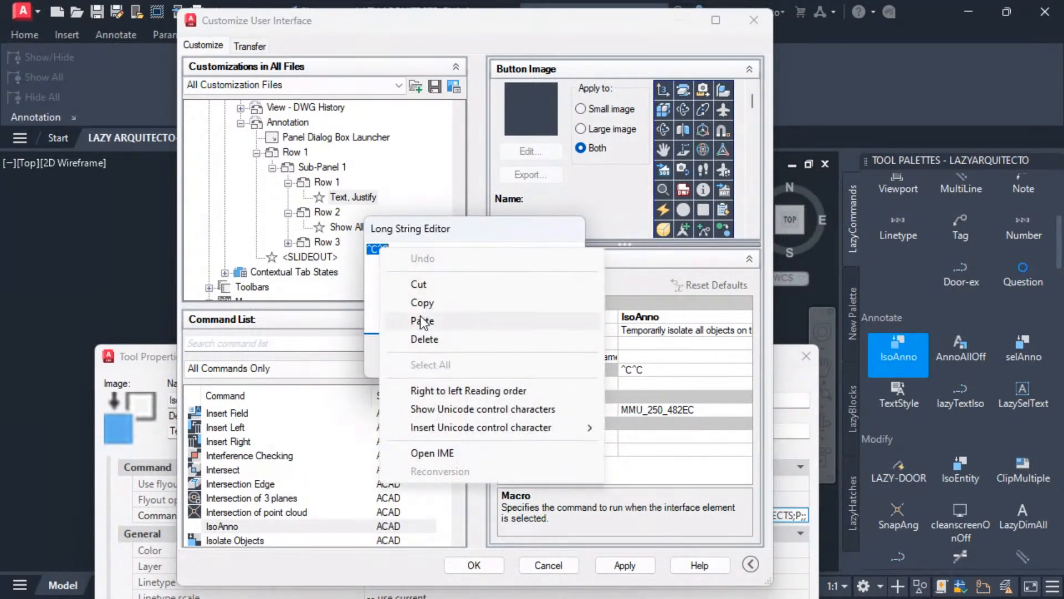
left_click(421, 314)
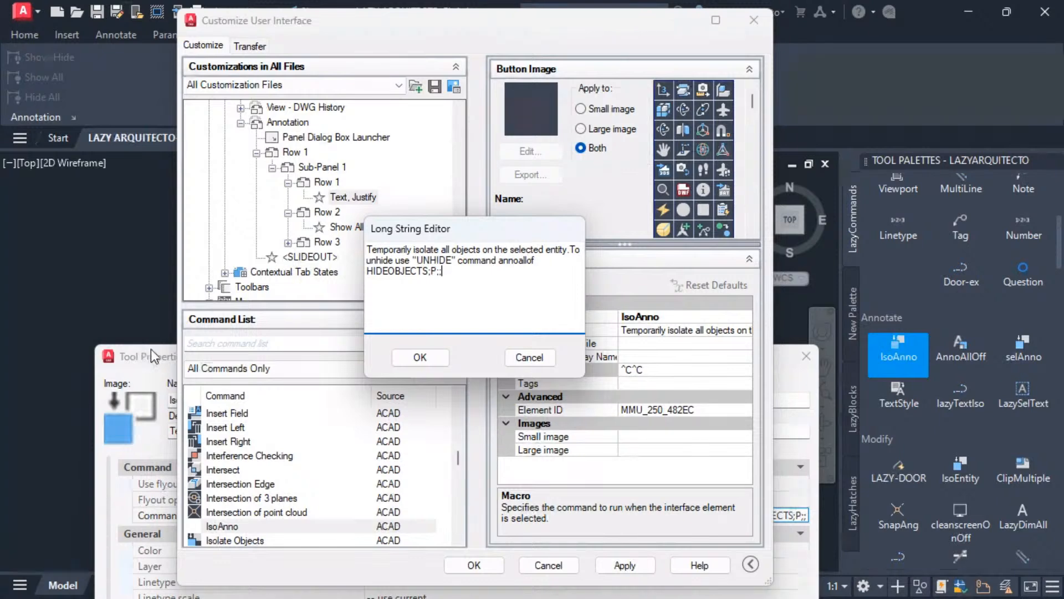
left_click(513, 360)
- Check the command string in the IsoAnno tool properties and close them without saving to discard the overwritten string
left_click(358, 353)
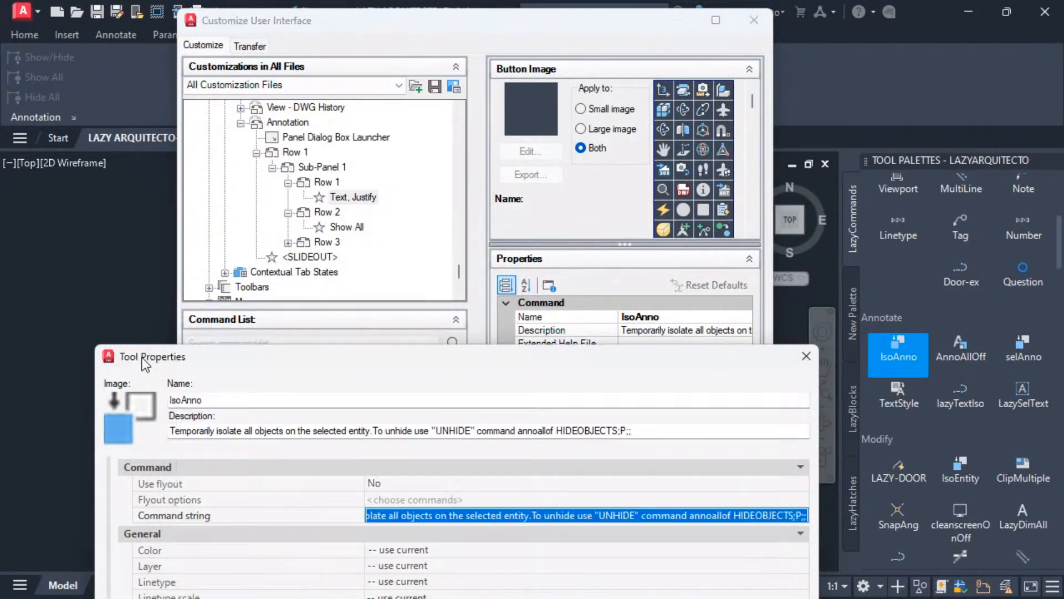
left_click_drag(359, 351, 343, 239)
left_click_drag(436, 399, 260, 396)
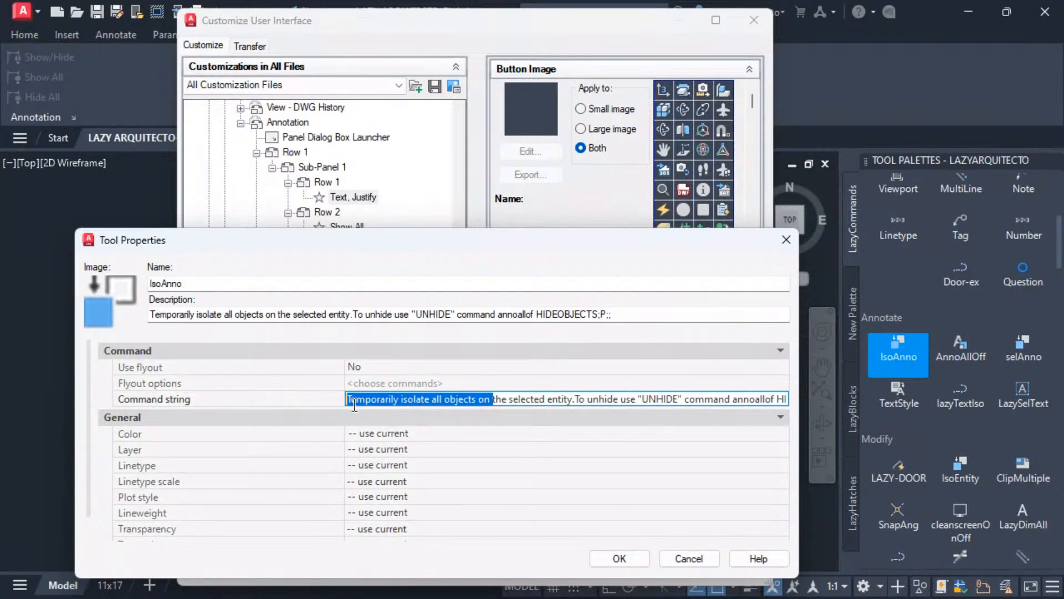
left_click(383, 399)
left_click_drag(384, 399, 673, 400)
left_click(672, 558)
- Reopen the IsoAnno palette tool's properties and copy its full command string
right_click(896, 347)
left_click(934, 477)
left_click(607, 399)
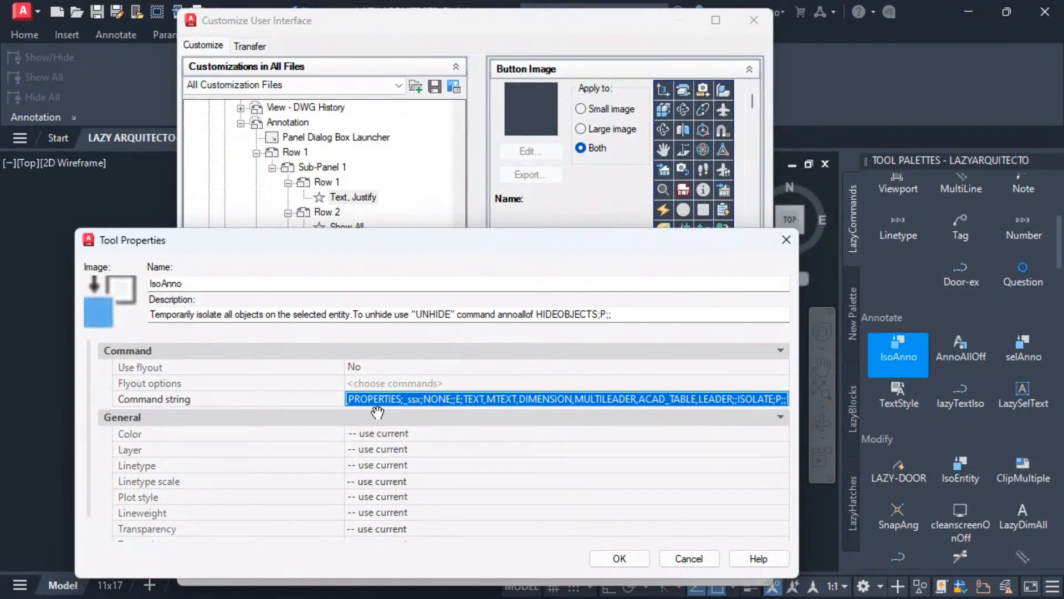
right_click(405, 399)
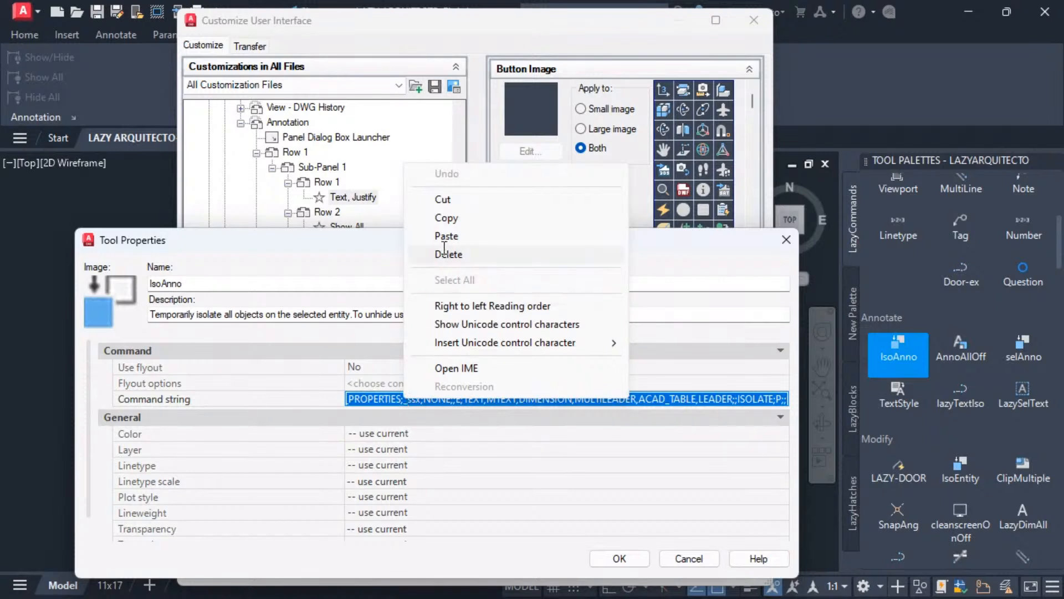
left_click(446, 217)
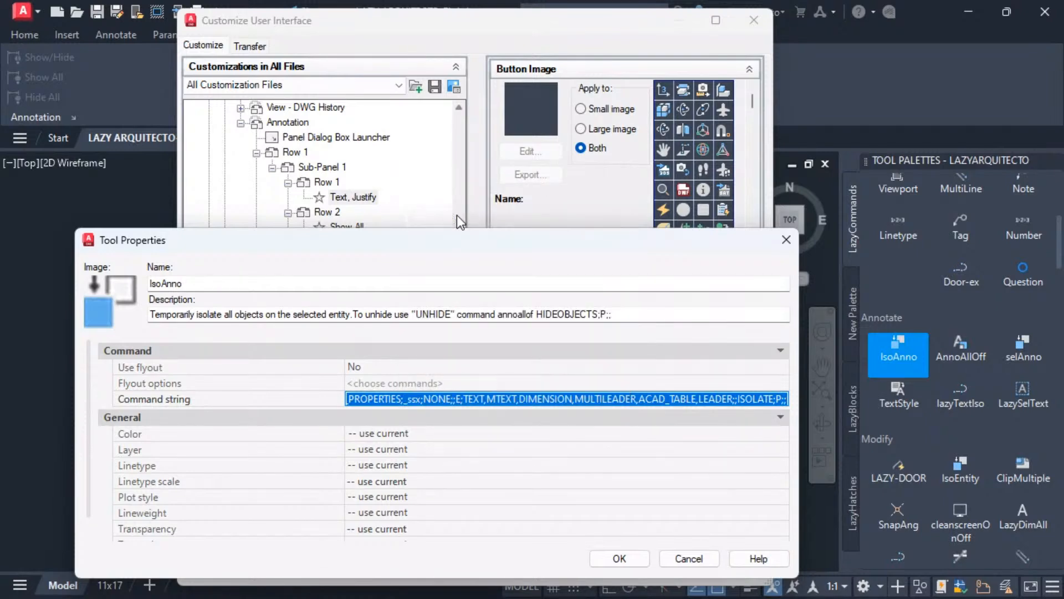
- Set the IsoAnno command's macro to ^C^C_PROPERTIES;_ssx;NONE;;E;TEXT,MTEXT,DIMENSION,MULTILEADER,ACAD_TABLE,LEADER;;ISOLATE;P;; by pasting the copied command string
left_click(604, 198)
left_click(665, 370)
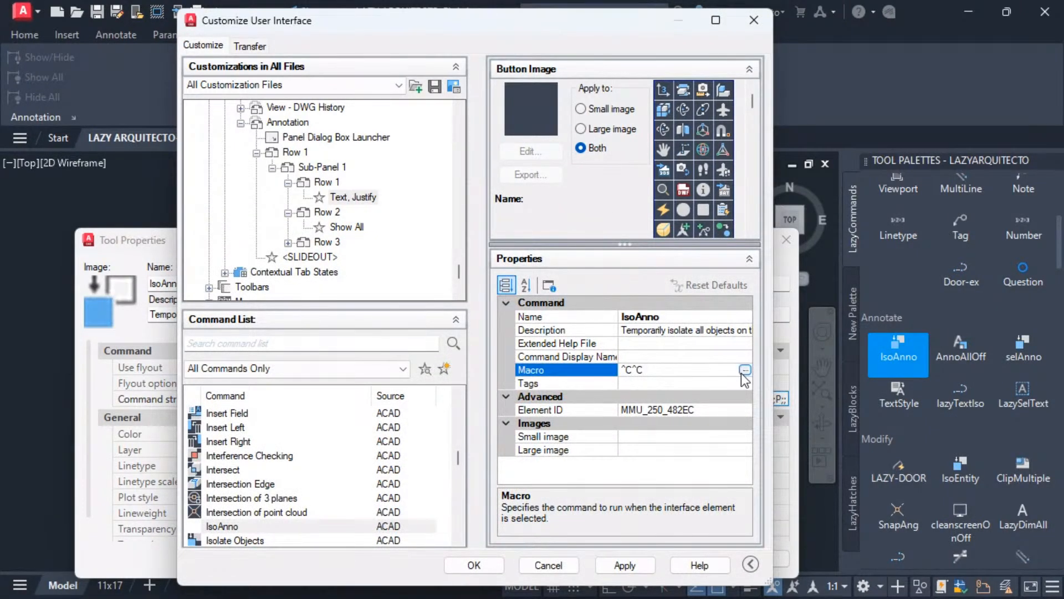
left_click(744, 371)
right_click(377, 249)
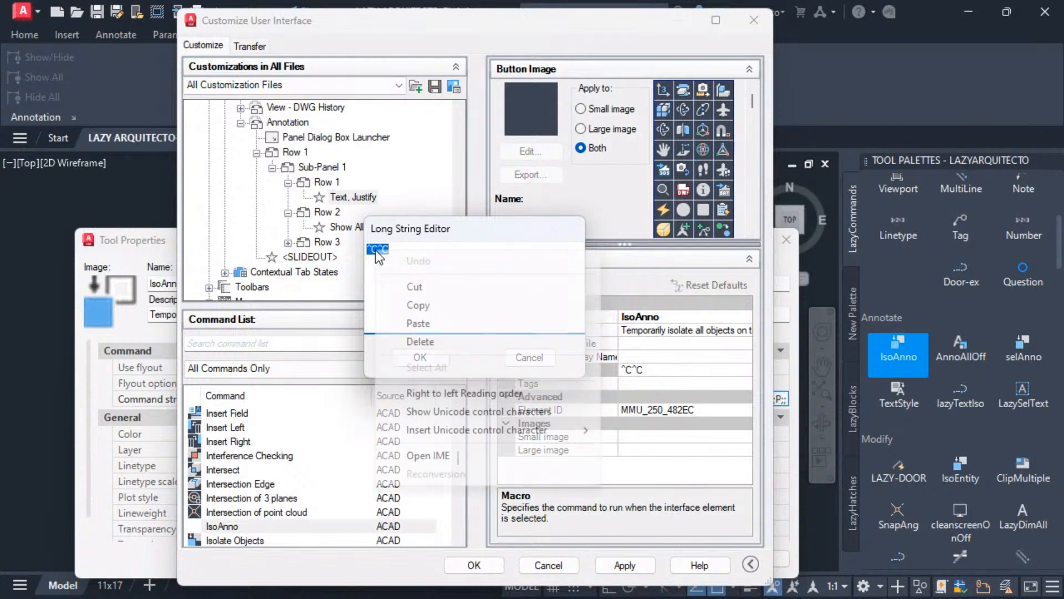
left_click(419, 323)
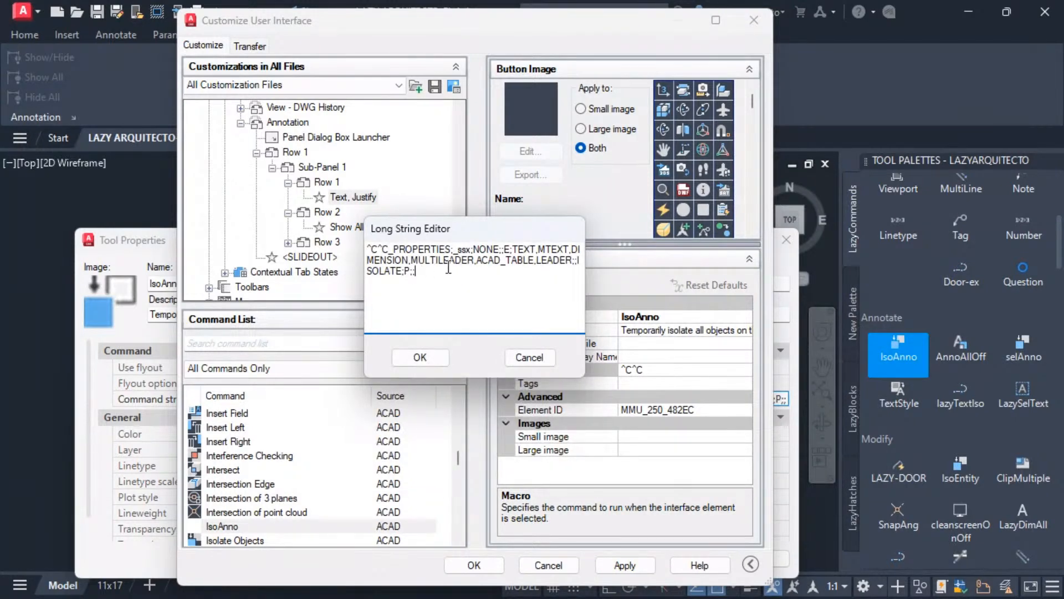
left_click(433, 358)
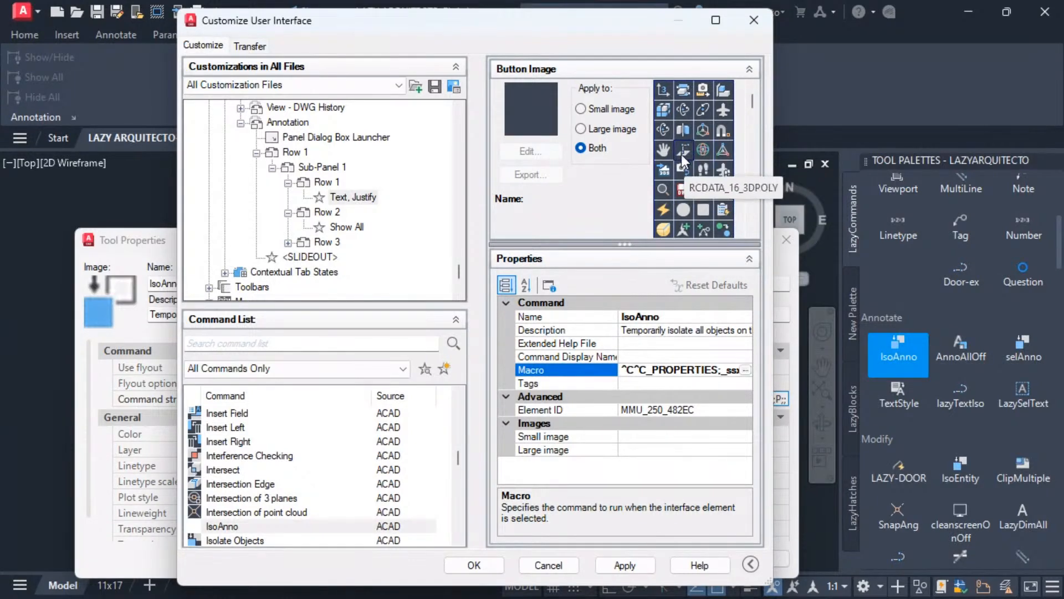
- Look through the button images and the palette tool's Images folder for the IsoAnno icon
left_click_drag(753, 102, 750, 146)
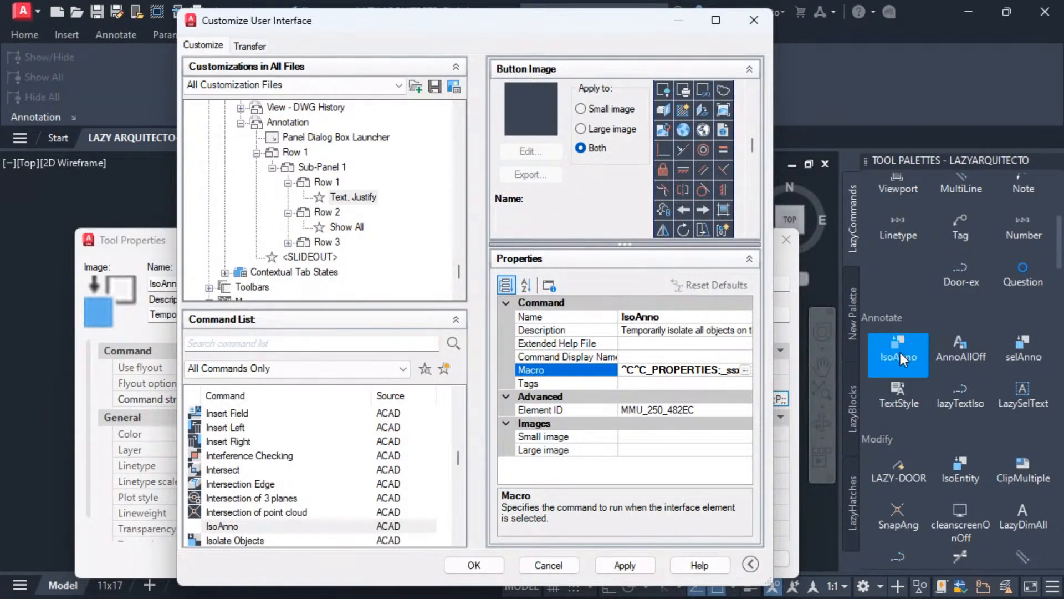
left_click(145, 245)
right_click(114, 292)
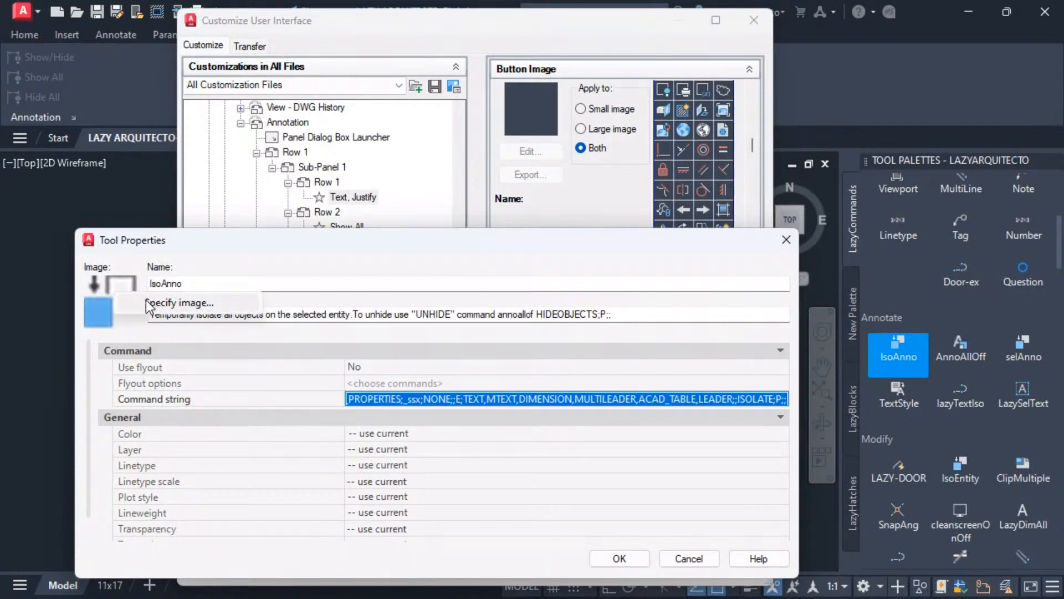
left_click(166, 303)
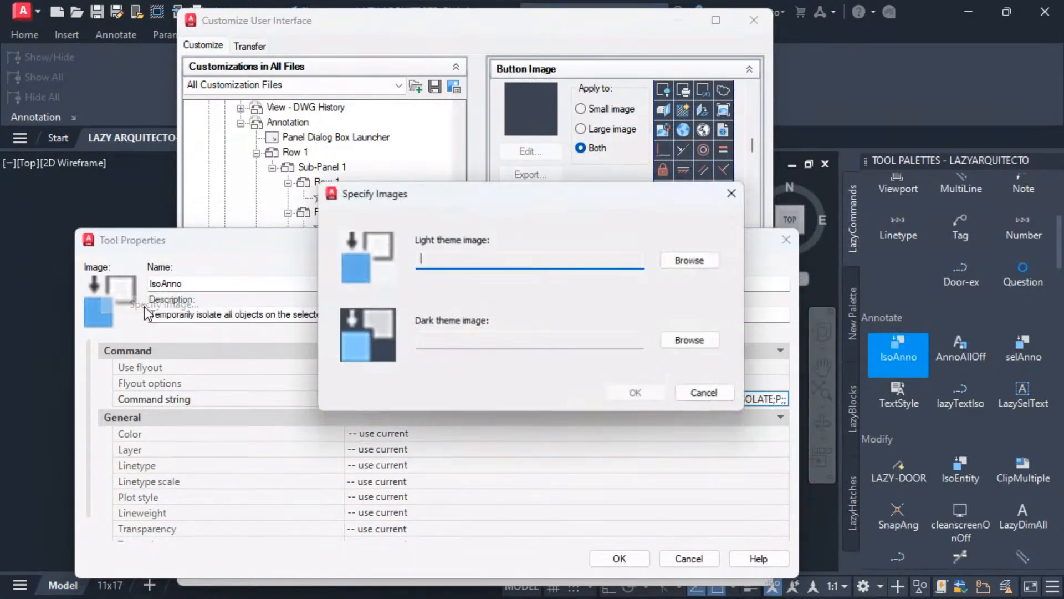
left_click(363, 253)
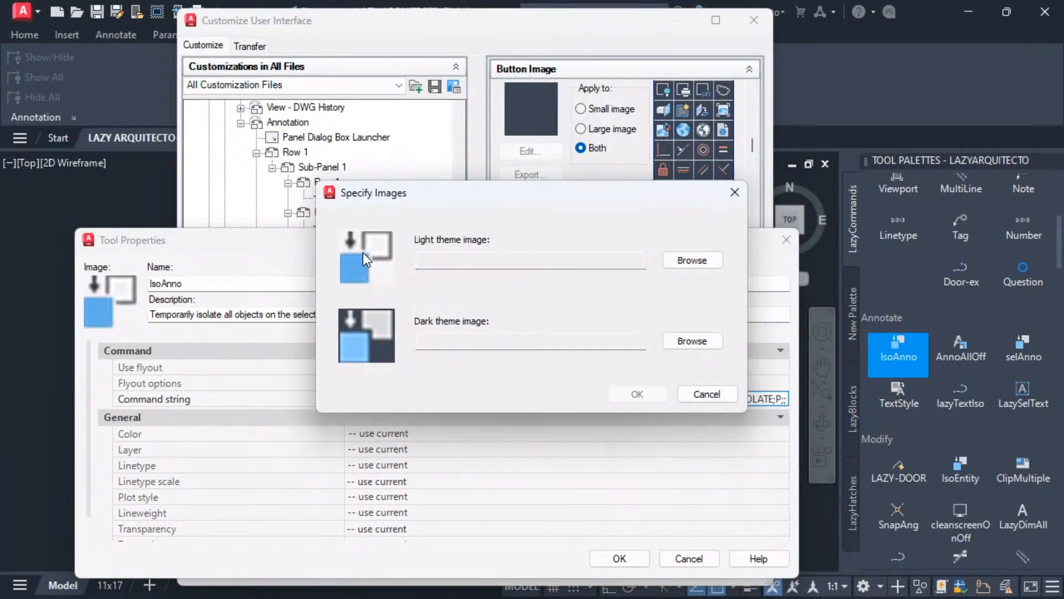
left_click(692, 260)
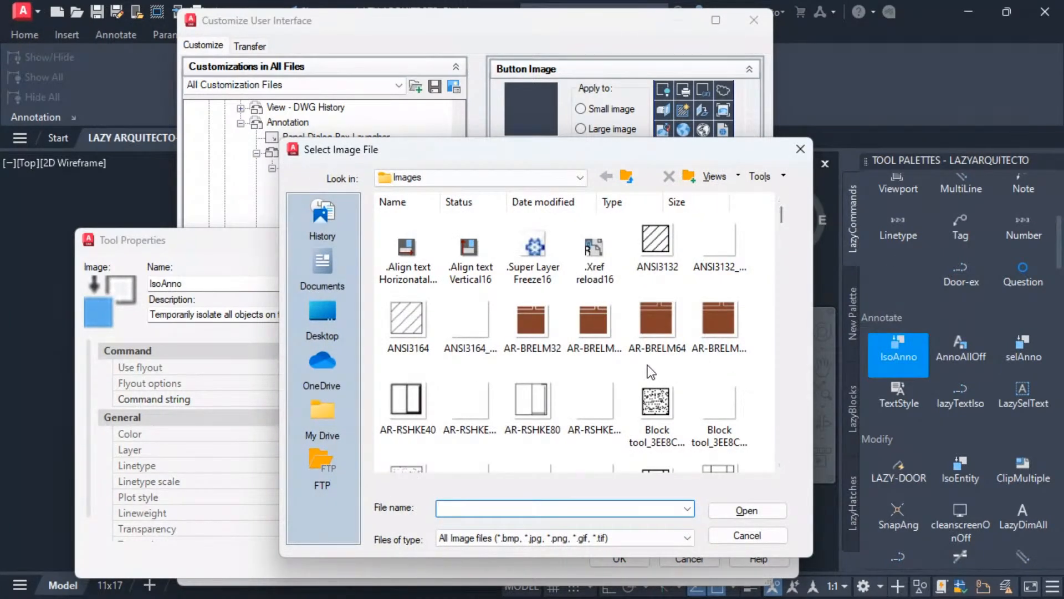
scroll(461, 285, "down", 10)
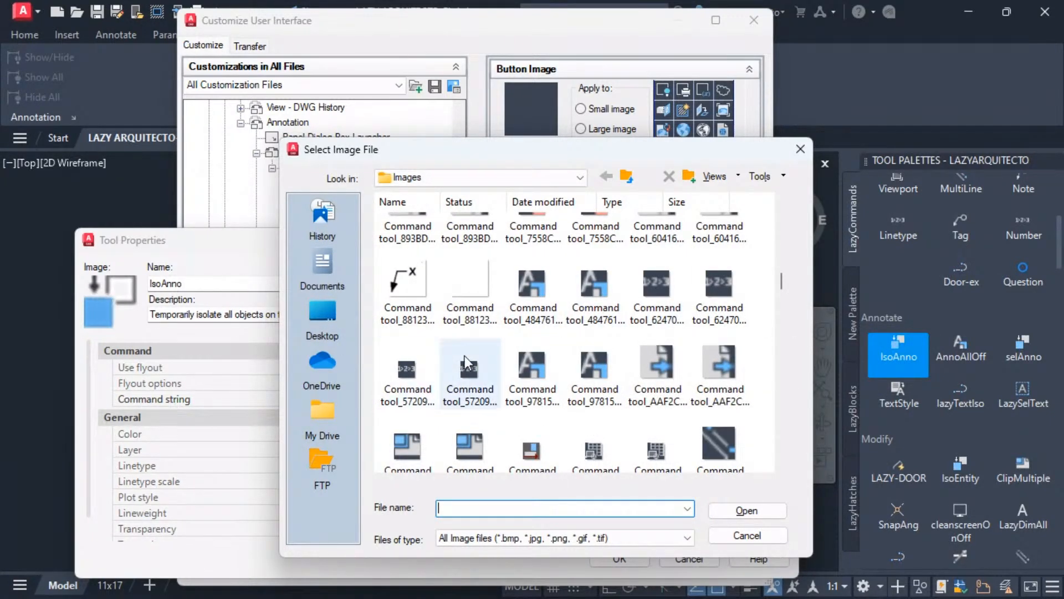
scroll(654, 377, "down", 4)
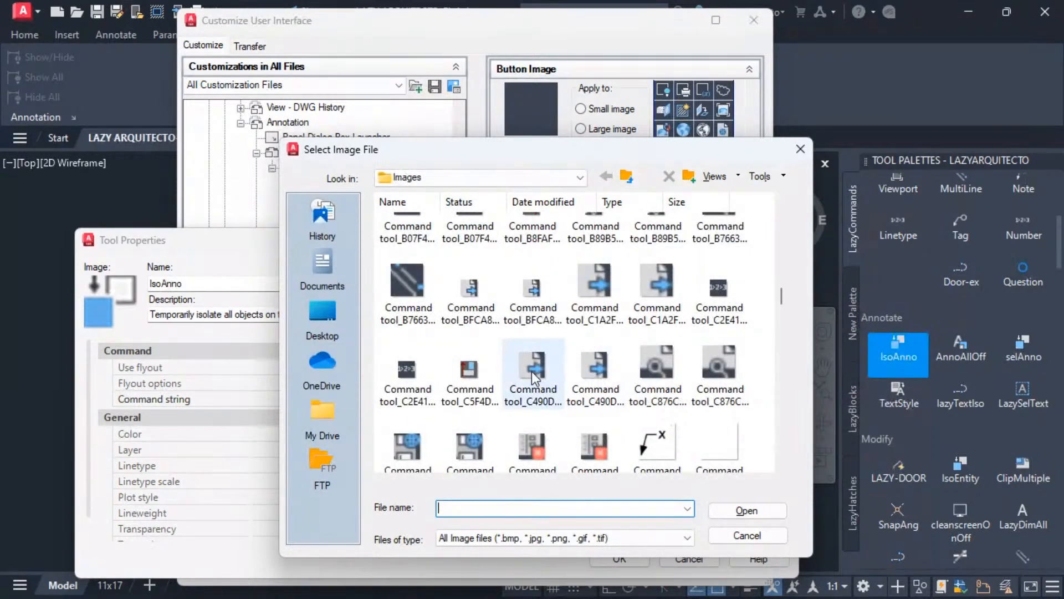
left_click(531, 371)
right_click(531, 372)
key("Escape")
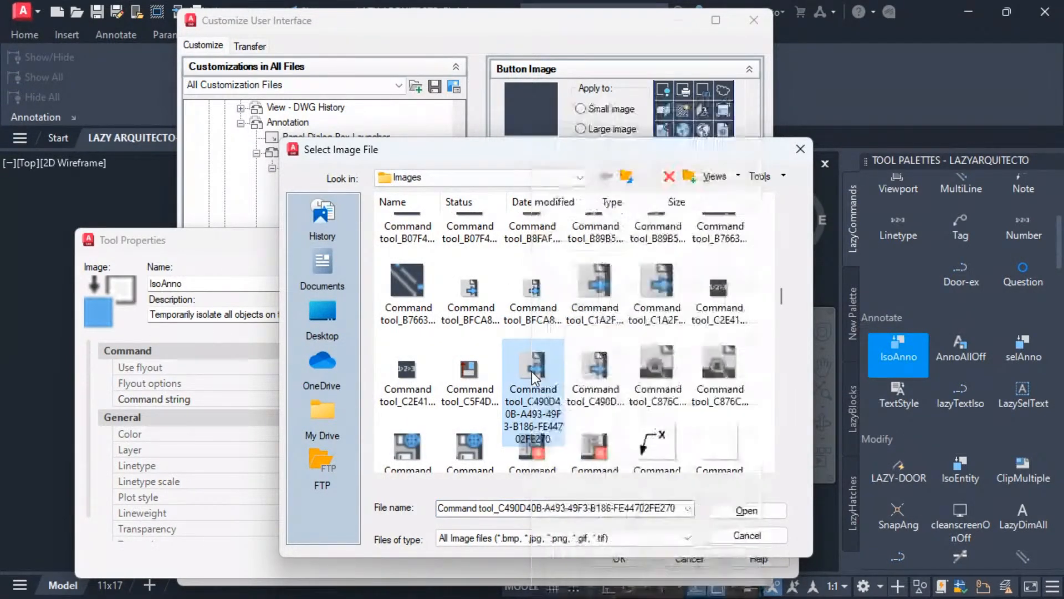
left_click(746, 535)
key("Escape")
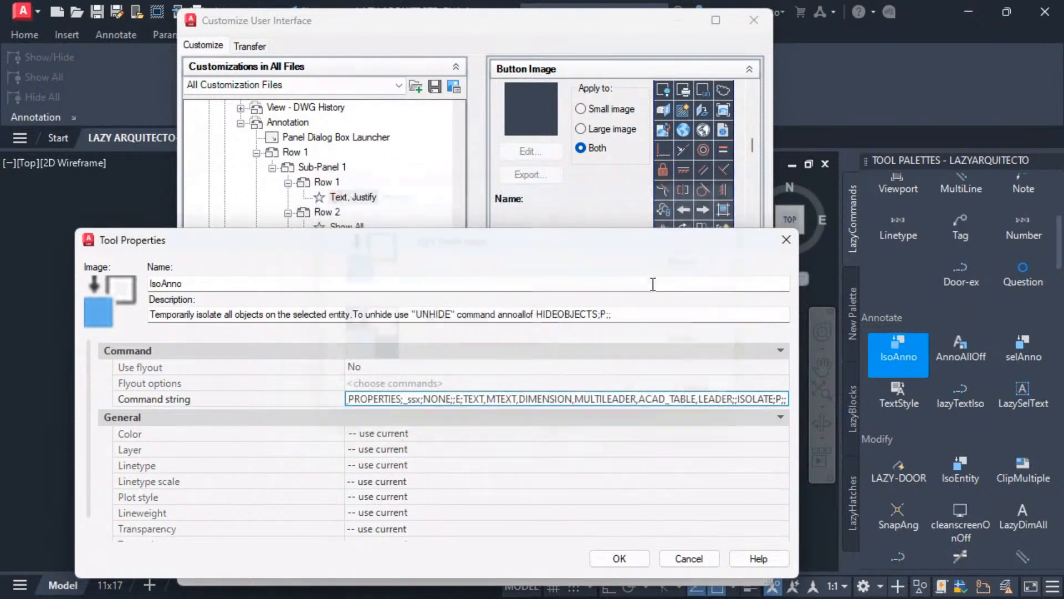
- Assign the RCDATA_16_ML_EDIT button image as both small and large image of the IsoAnno command and apply the changes
left_click(594, 25)
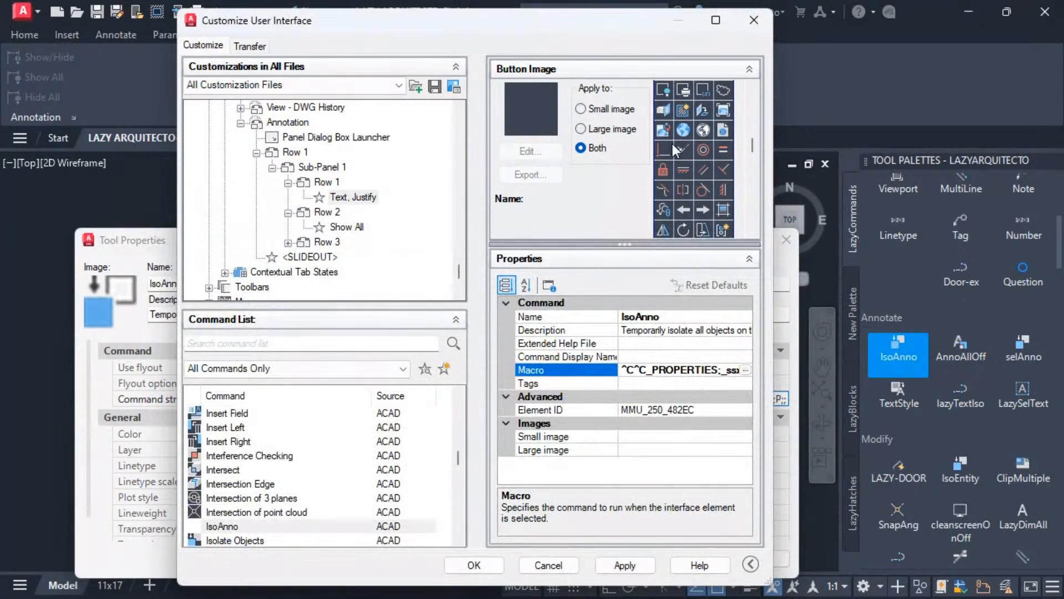
left_click_drag(752, 144, 751, 176)
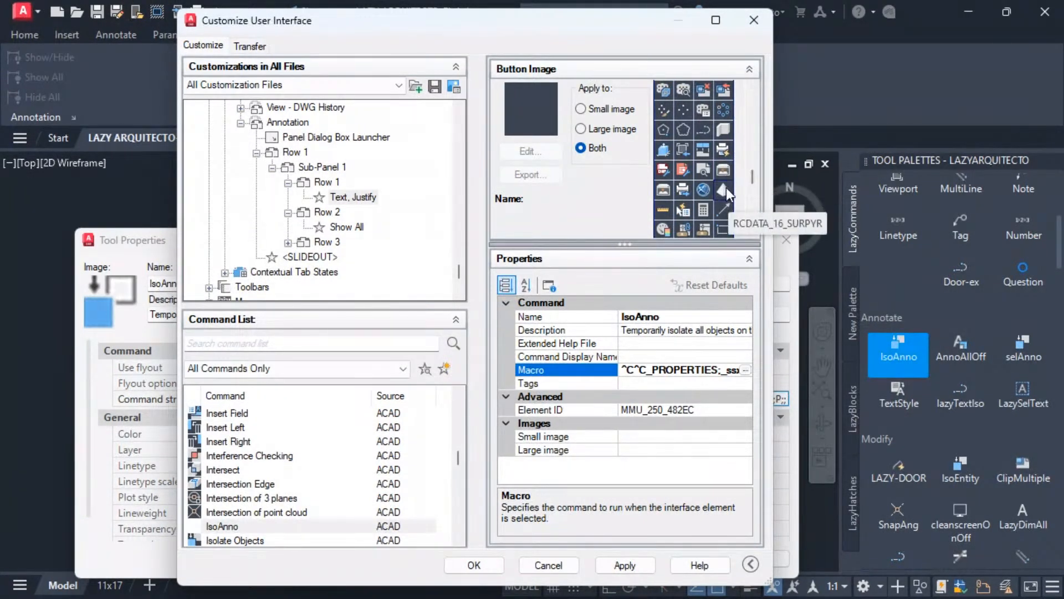
left_click_drag(750, 181, 751, 167)
left_click(724, 130)
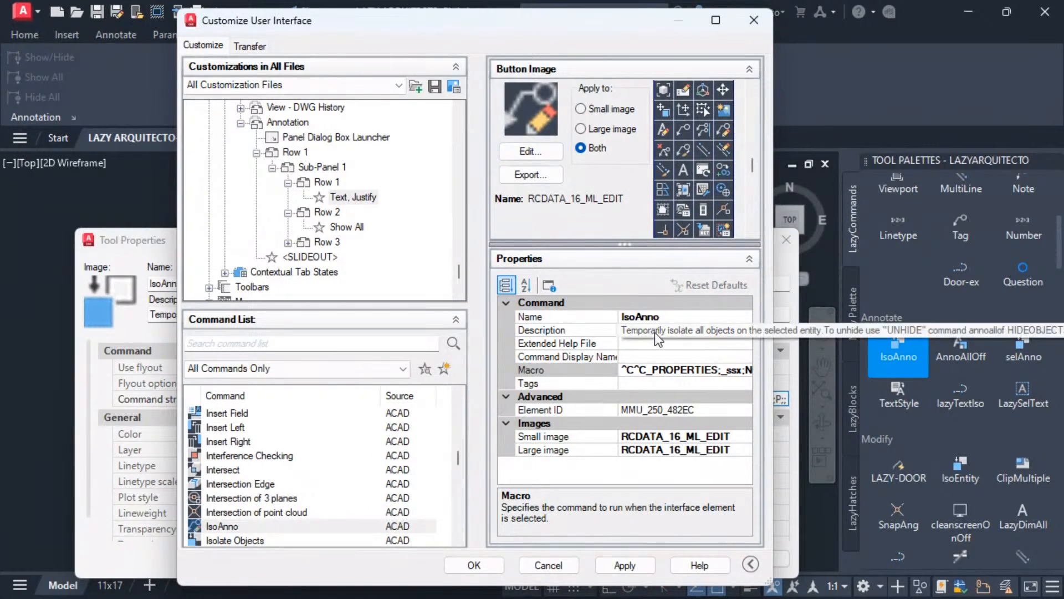
left_click(621, 567)
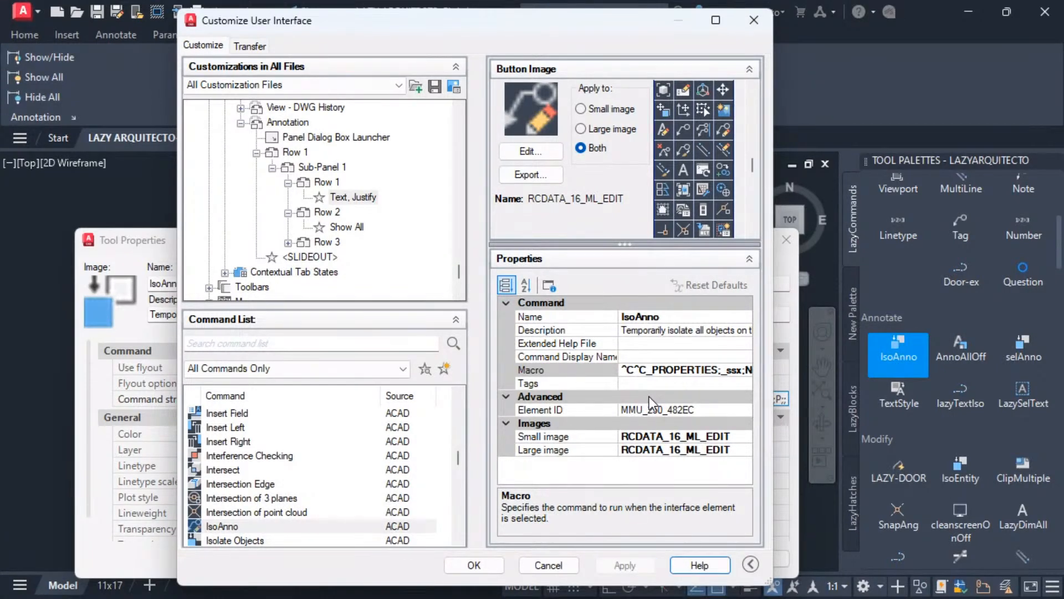
- Add the IsoAnno command to Row 1 of the Annotation panel's Sub-Panel 1, above Text, Justify
left_click(241, 526)
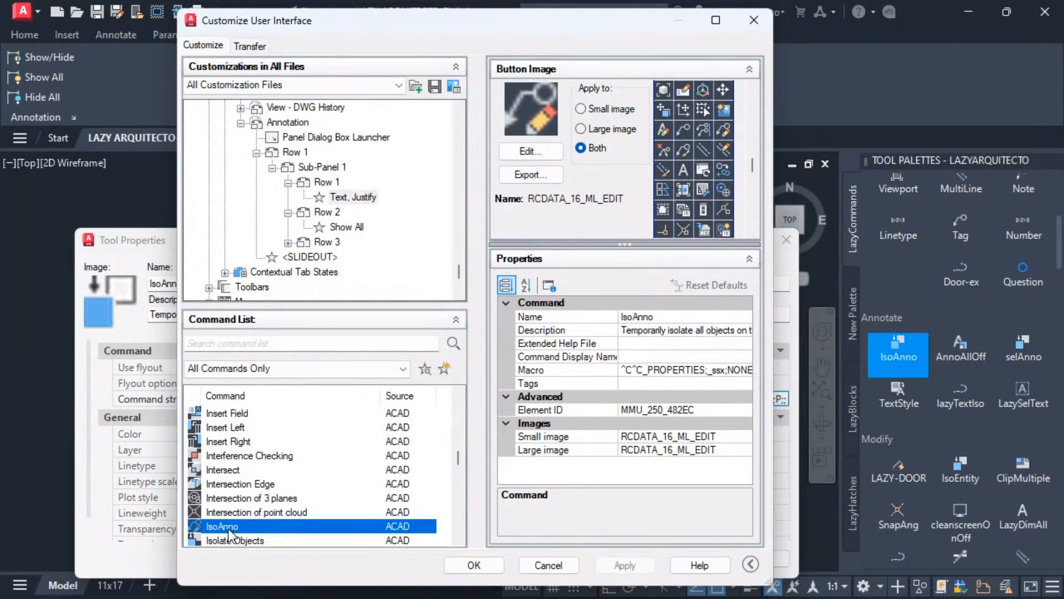
left_click_drag(227, 528, 356, 191)
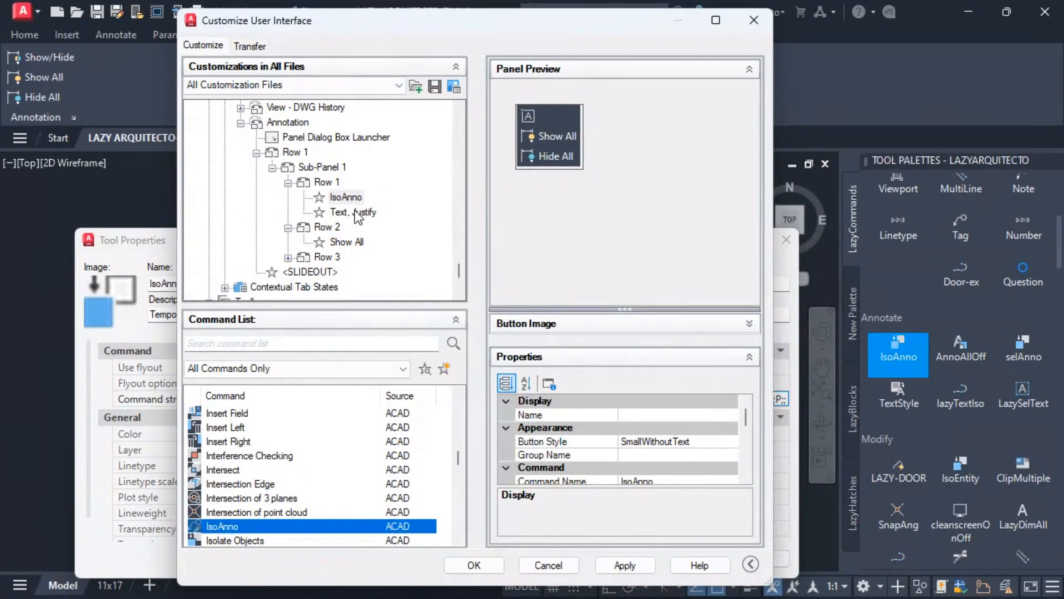
left_click(344, 214)
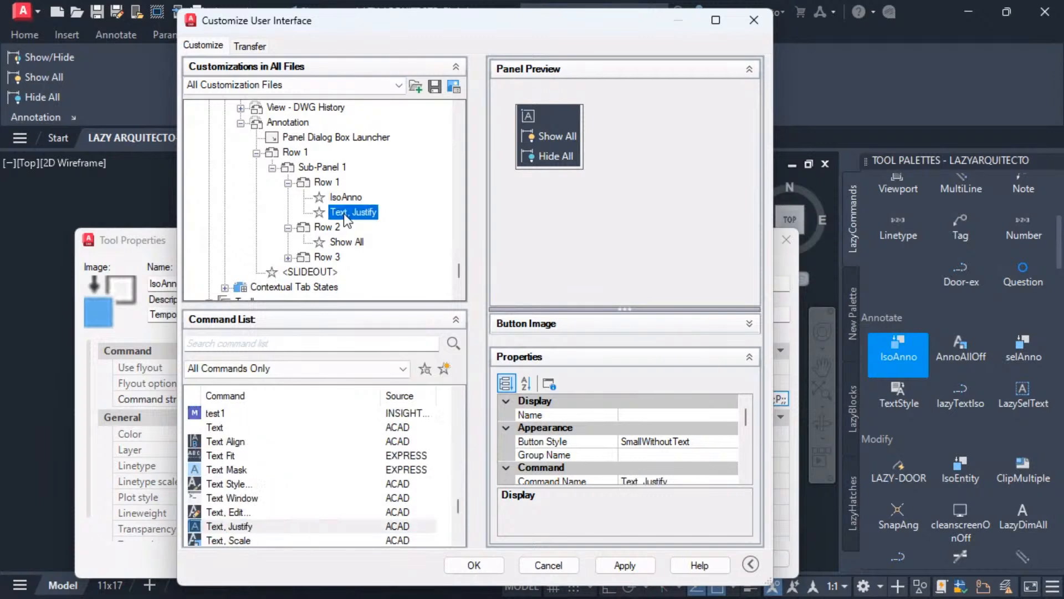
- Delete the Text, Justify command from Row 1 of the Annotation panel's Sub-Panel 1 and refresh the panel preview
right_click(344, 214)
left_click(387, 244)
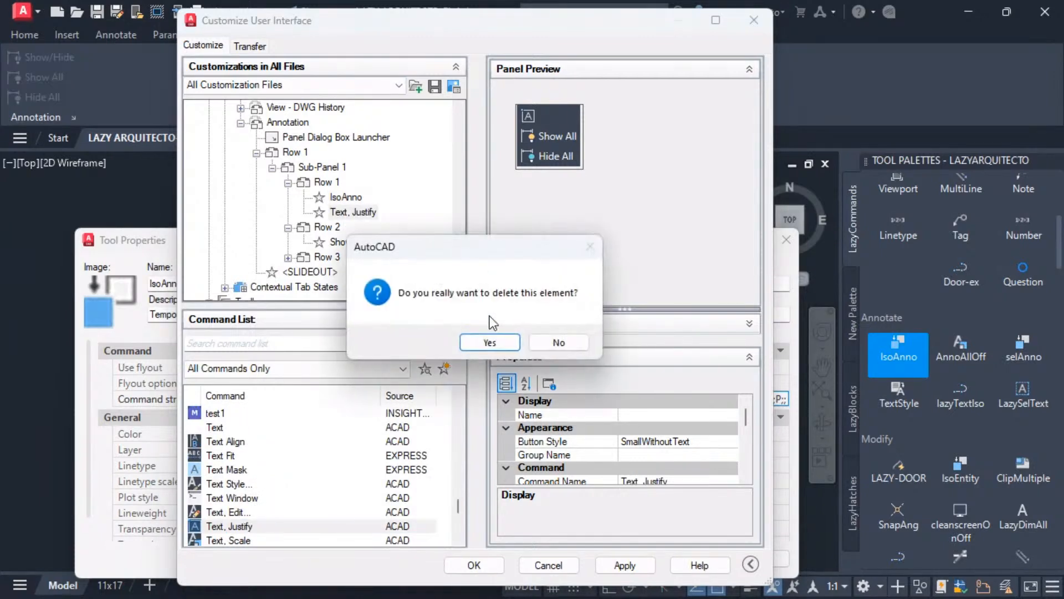
left_click(493, 340)
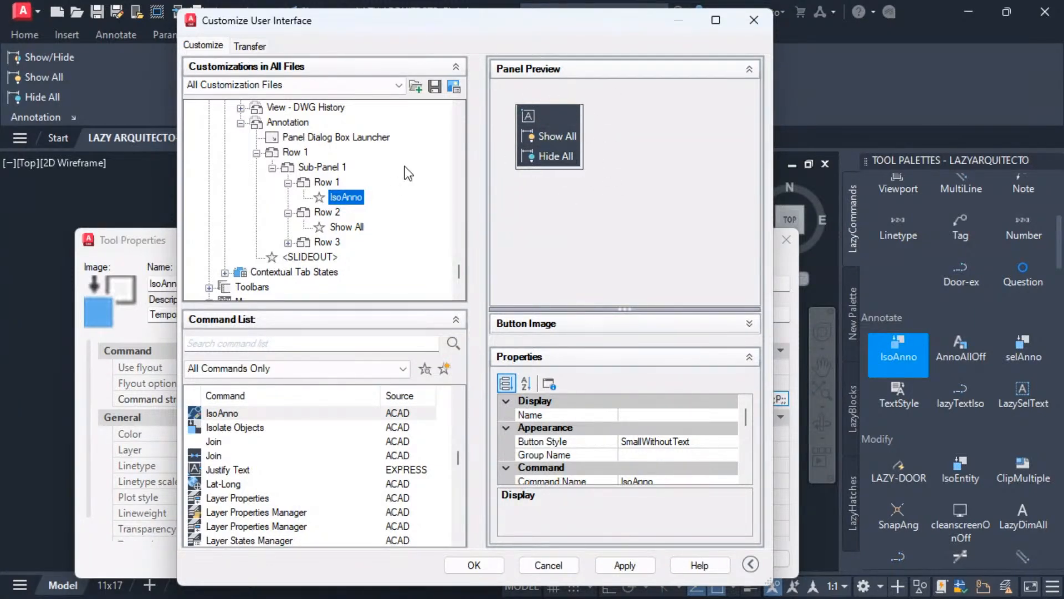
left_click(292, 153)
double_click(292, 154)
double_click(292, 153)
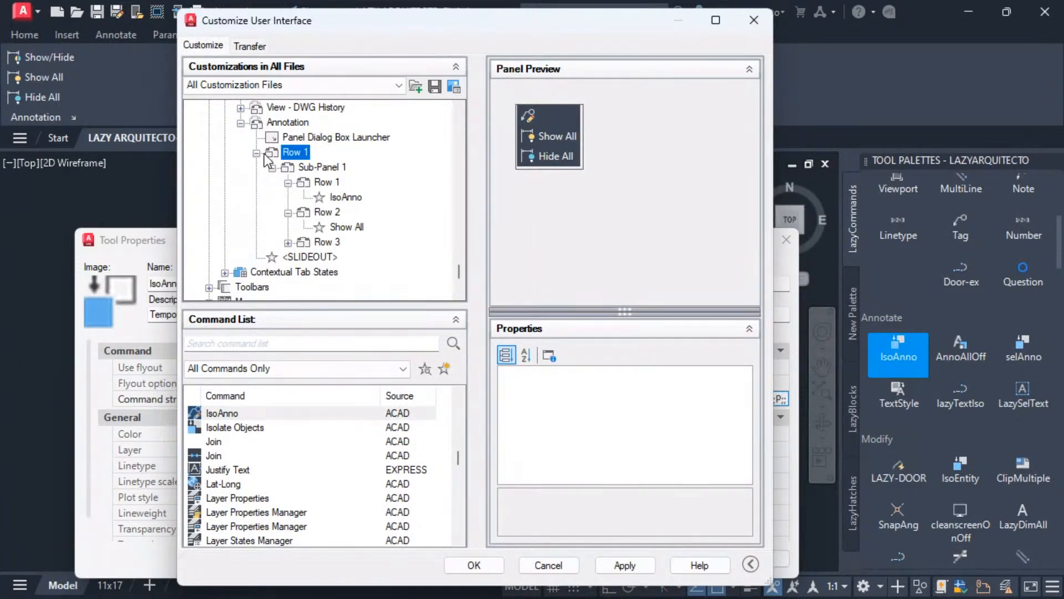
- Set the display name of the IsoAnno item in the Annotation panel to IsoAnno and apply the change
left_click(529, 117)
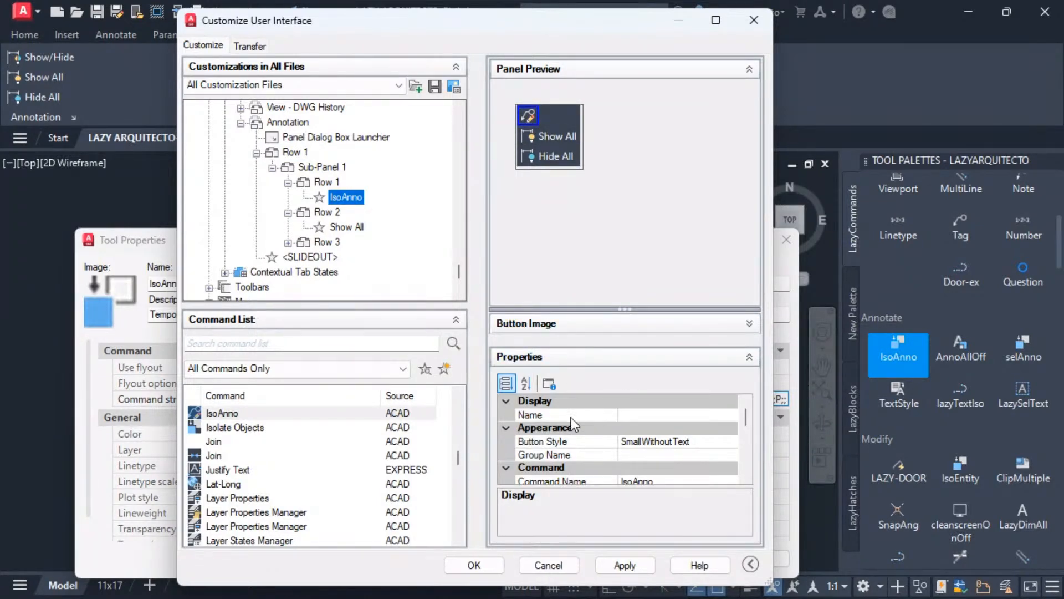
left_click(636, 418)
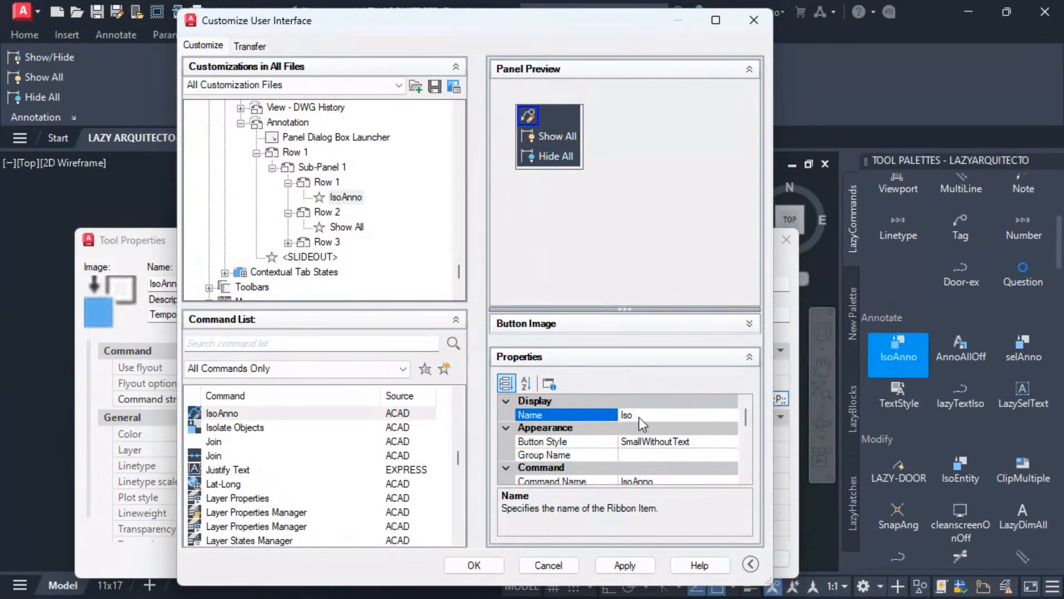
type("o")
left_click(625, 564)
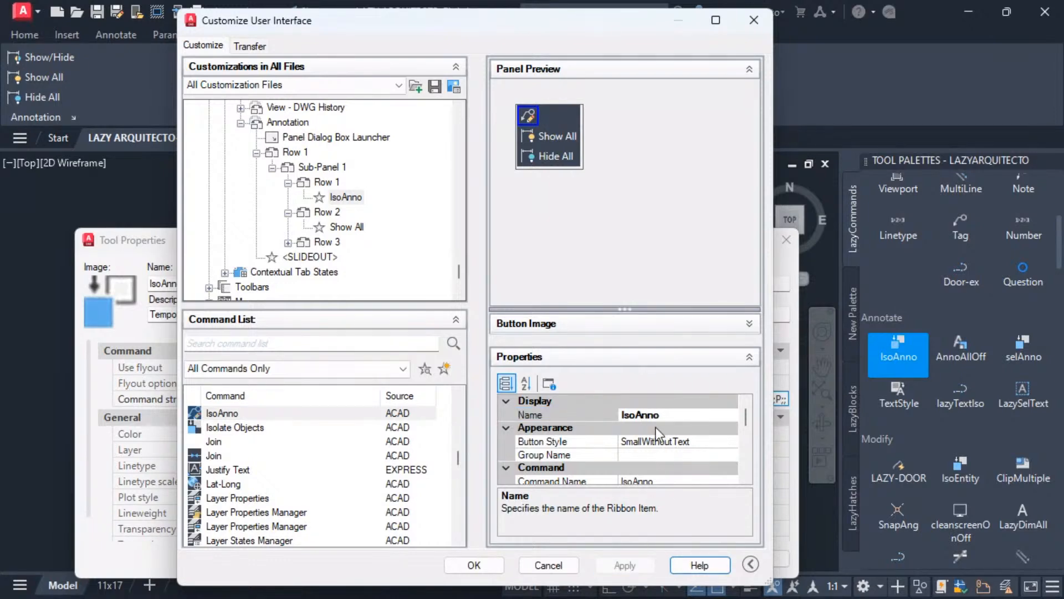
double_click(304, 151)
double_click(291, 155)
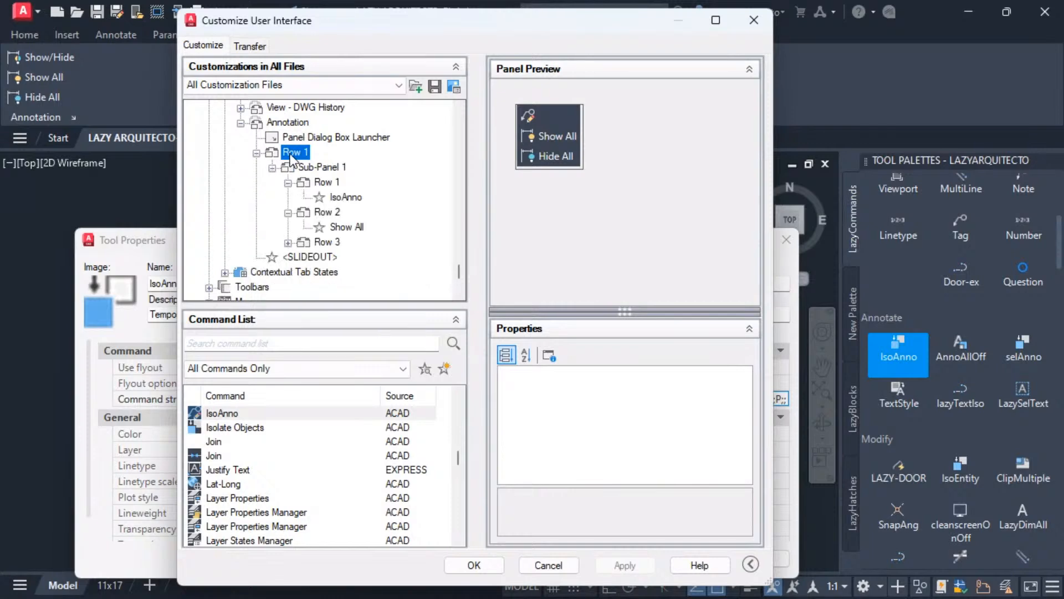
- Compare the IsoAnno item's properties with Show All, set IsoAnno's button style to SmallWithText and apply the change
left_click(341, 199)
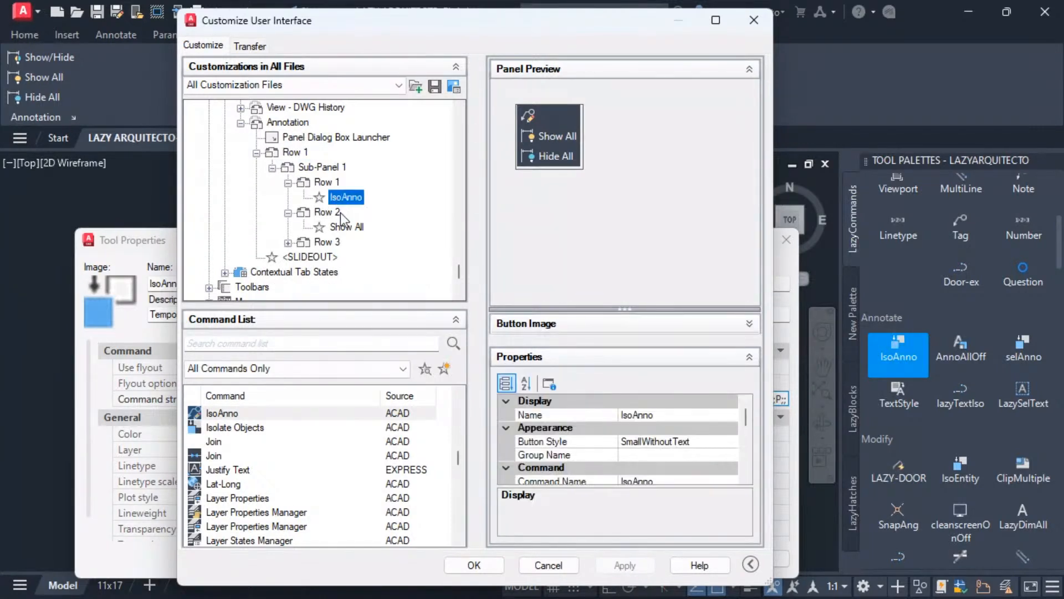
left_click(344, 228)
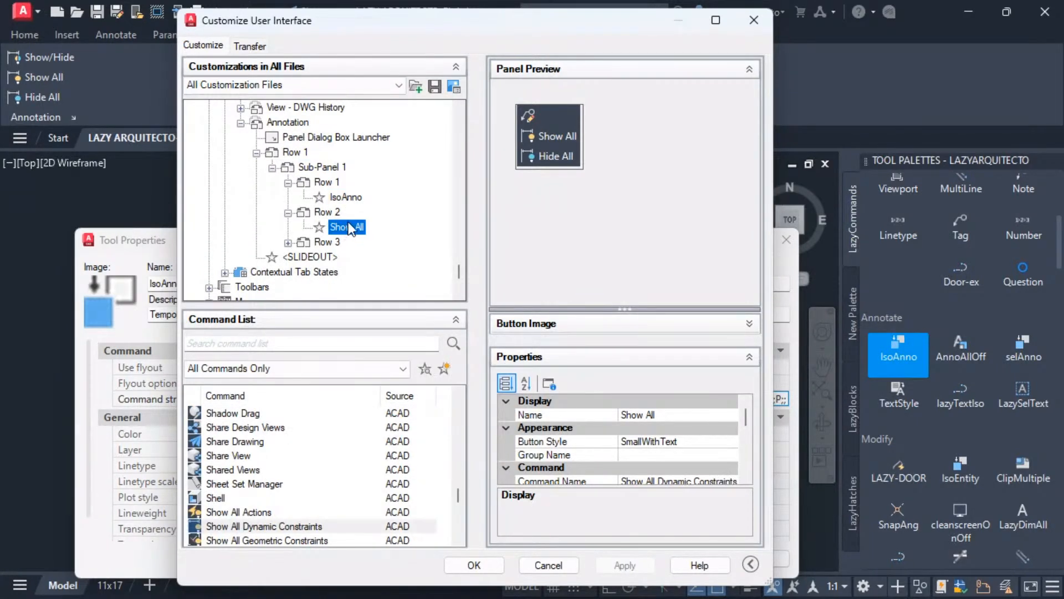
left_click(345, 197)
left_click(345, 229)
left_click(344, 197)
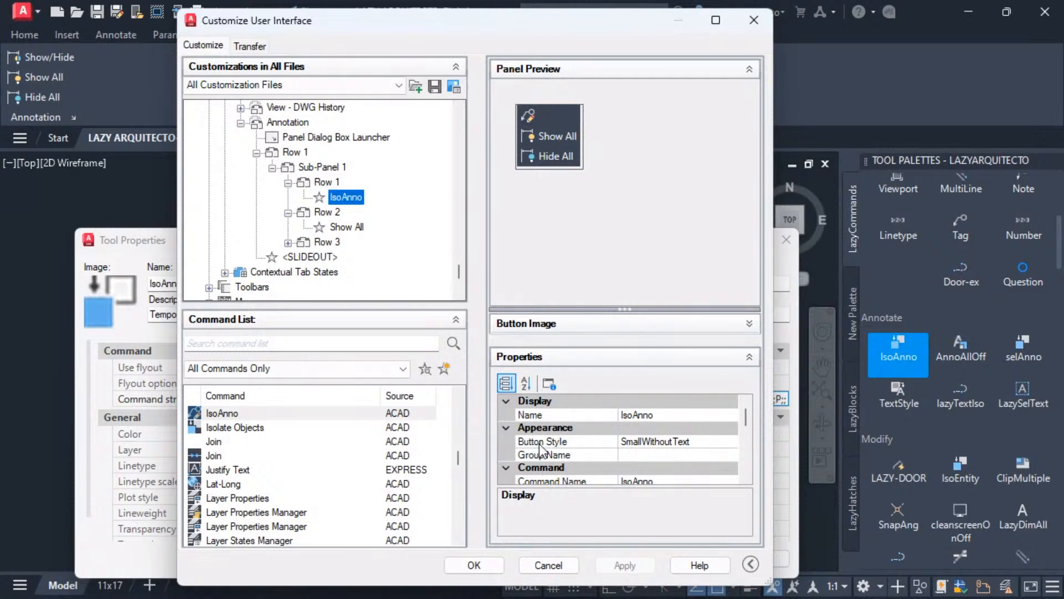
left_click(699, 443)
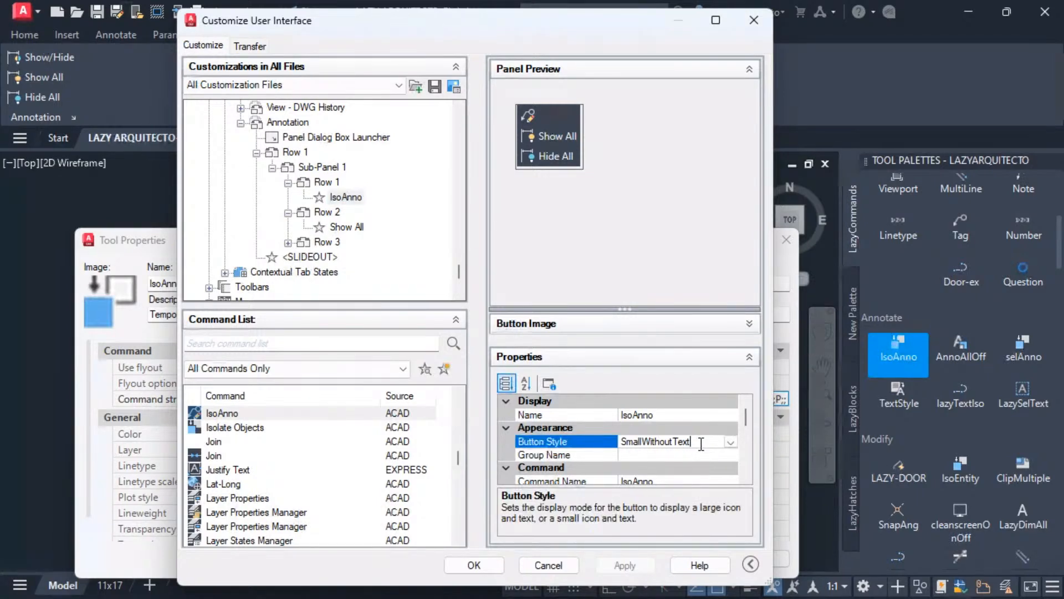
left_click(731, 441)
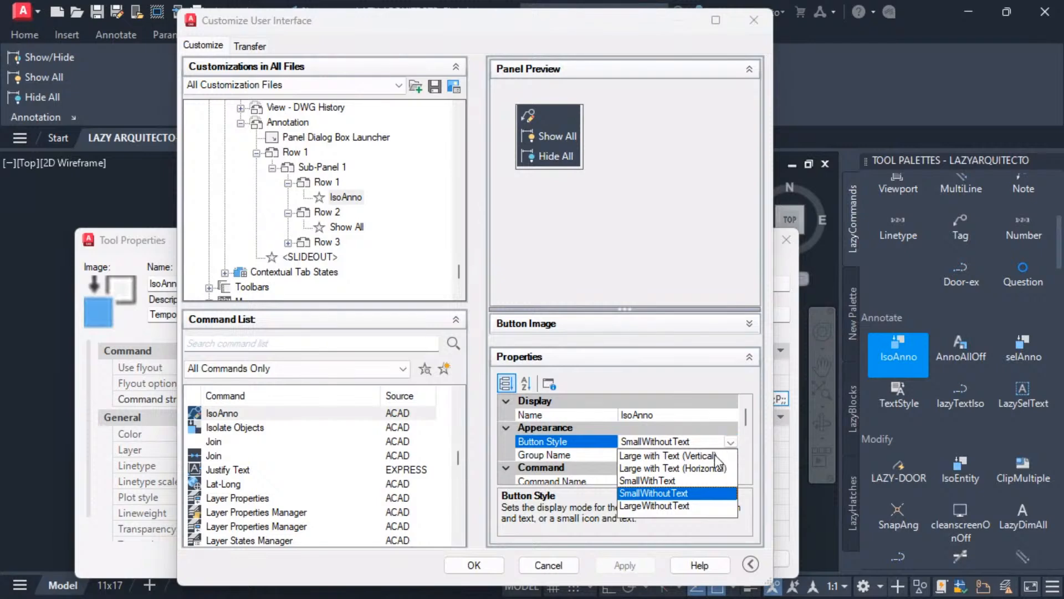
left_click(674, 481)
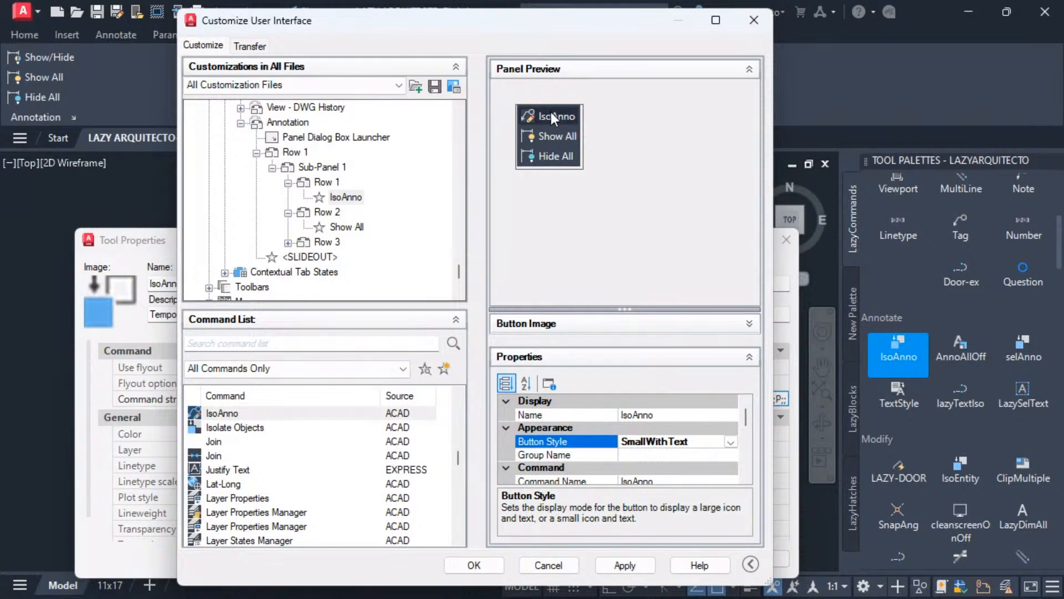
left_click(630, 563)
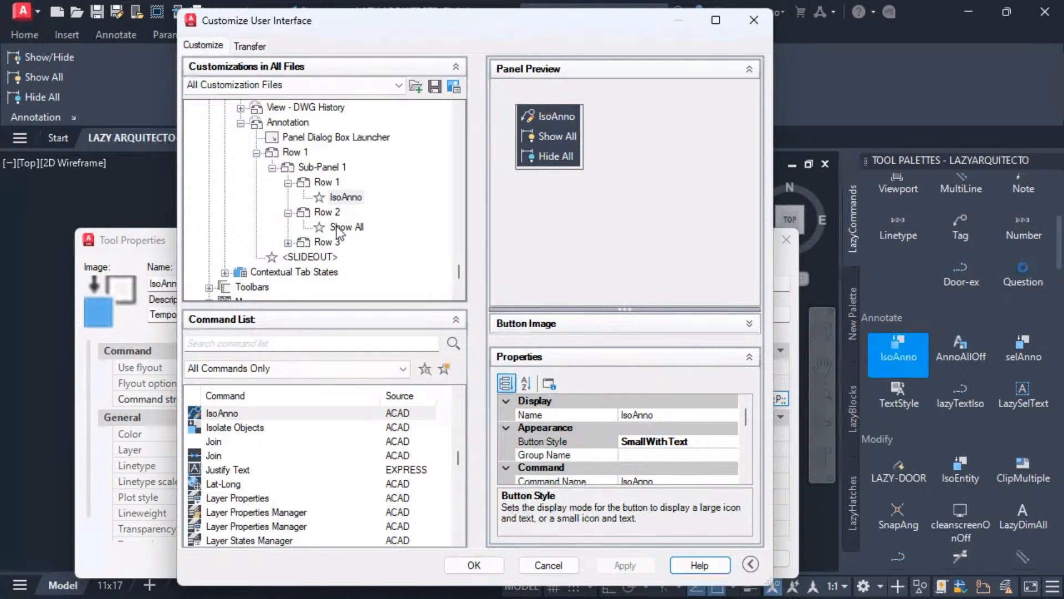
left_click(335, 199)
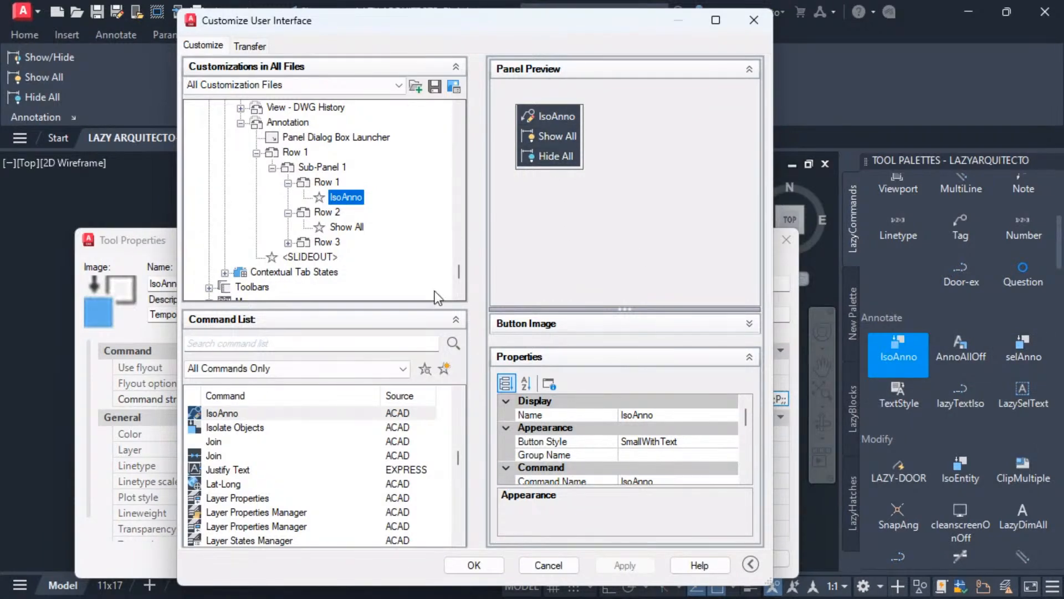
- Create a new command, close the IsoAnno tool's properties and open the properties of the AnnoAllOff palette tool
left_click(444, 368)
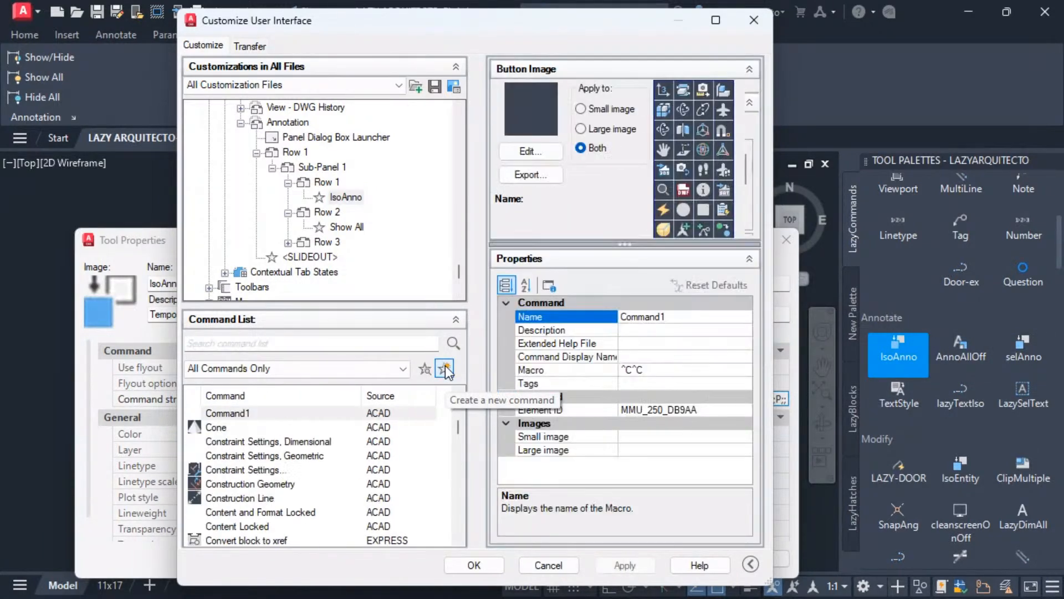
left_click(142, 244)
left_click(788, 241)
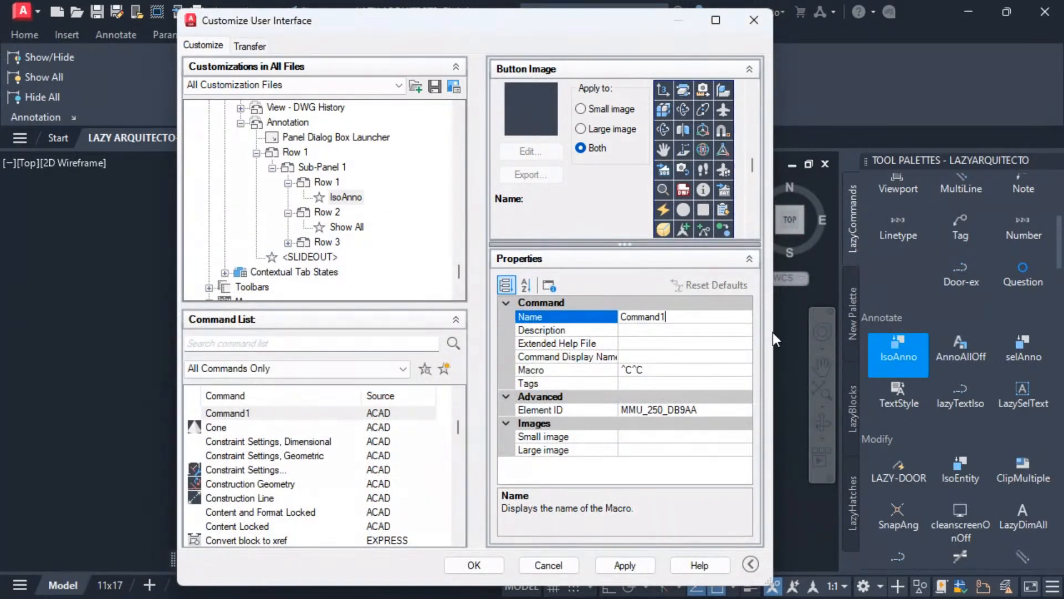
right_click(949, 345)
left_click(962, 339)
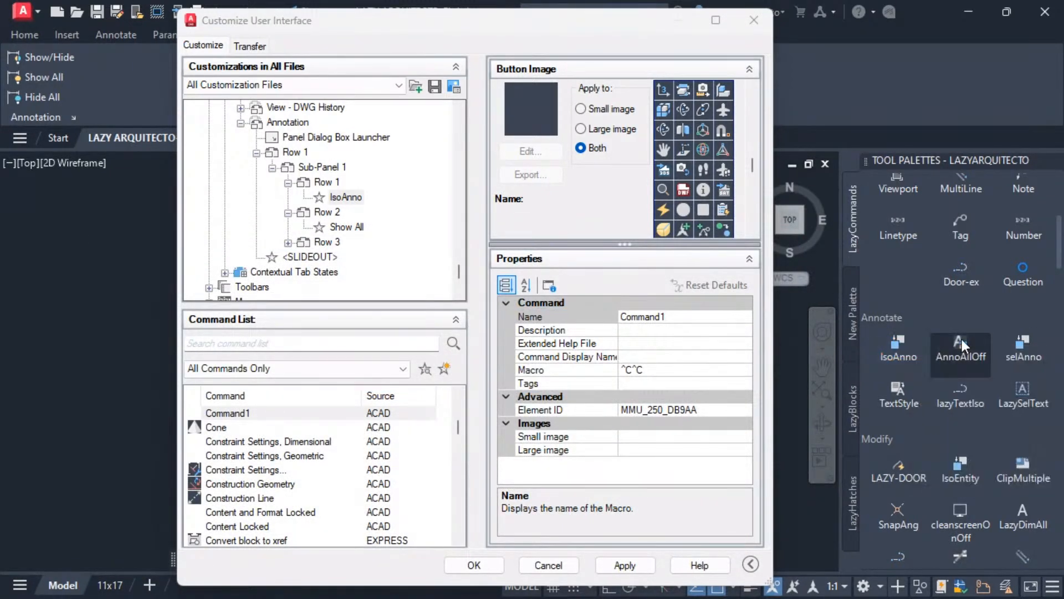
right_click(962, 339)
left_click(969, 464)
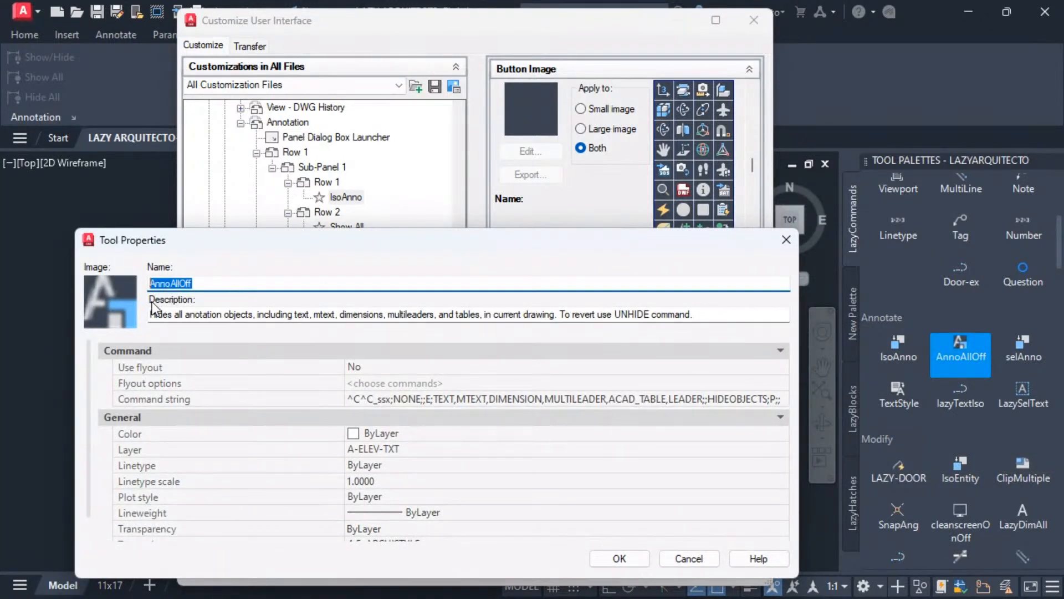
- Name the new command AnnoAllOff by copying the name from the palette tool's properties
right_click(175, 283)
left_click(217, 334)
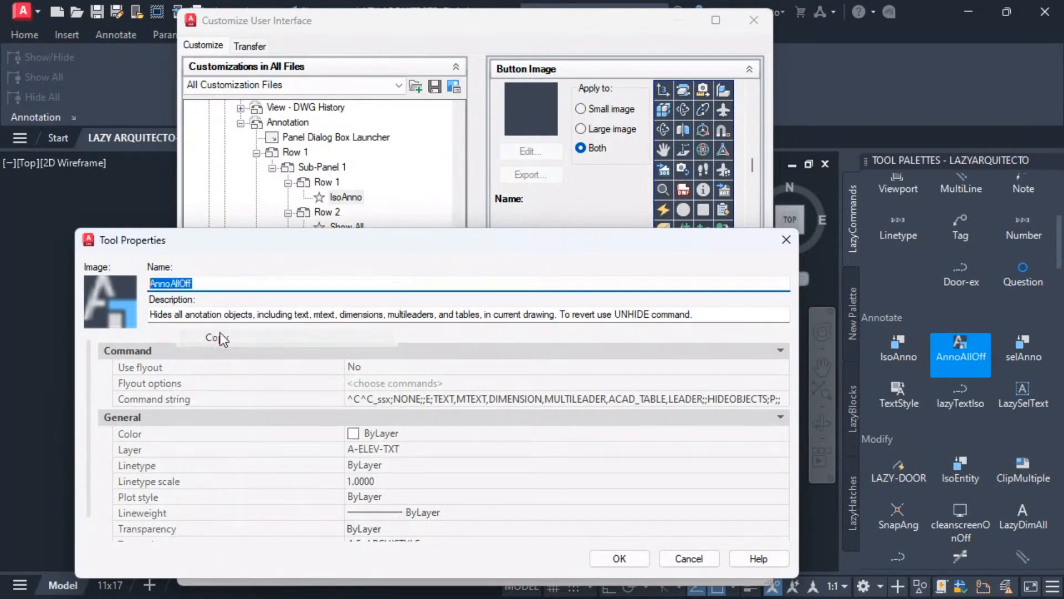
left_click(576, 220)
left_click(621, 316)
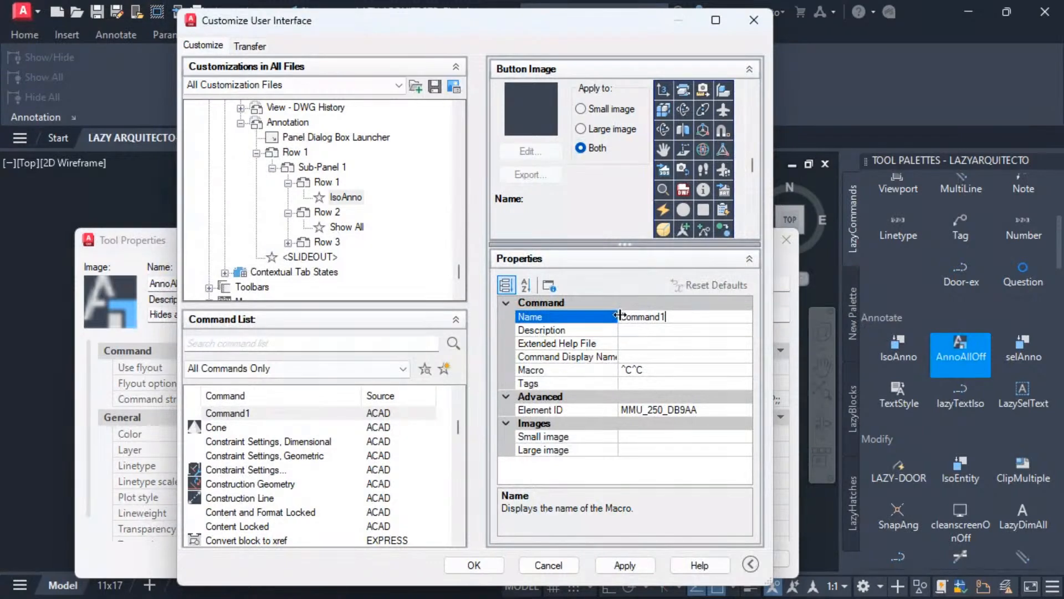
left_click_drag(672, 316, 608, 320)
right_click(645, 317)
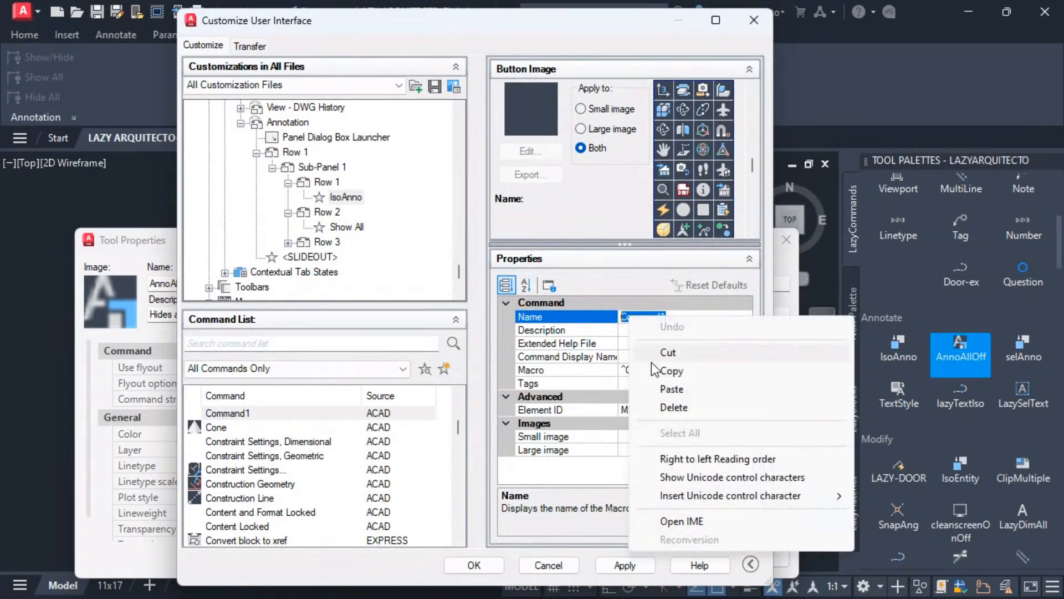
left_click(667, 387)
- Copy the AnnoAllOff tool's full description about hiding all annotation objects into the new command's description
left_click(166, 261)
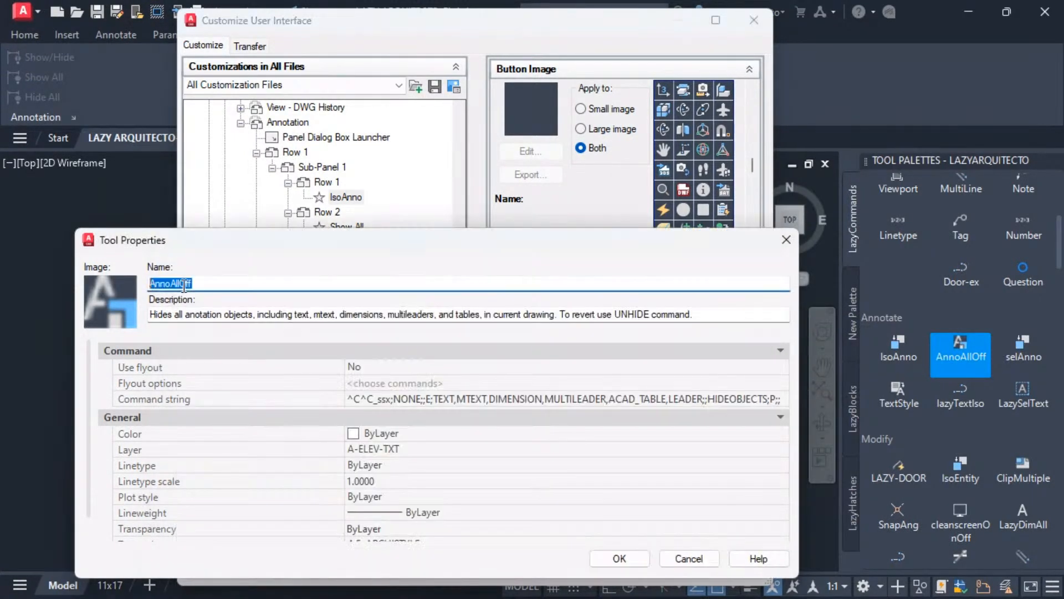
left_click(208, 316)
key("ctrl+a")
right_click(207, 316)
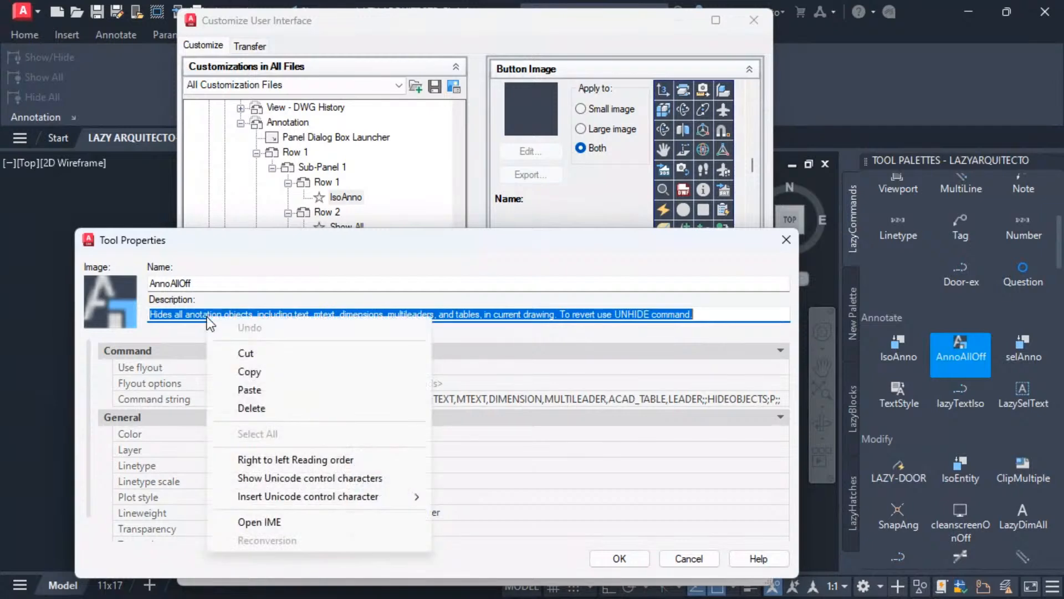
left_click(251, 372)
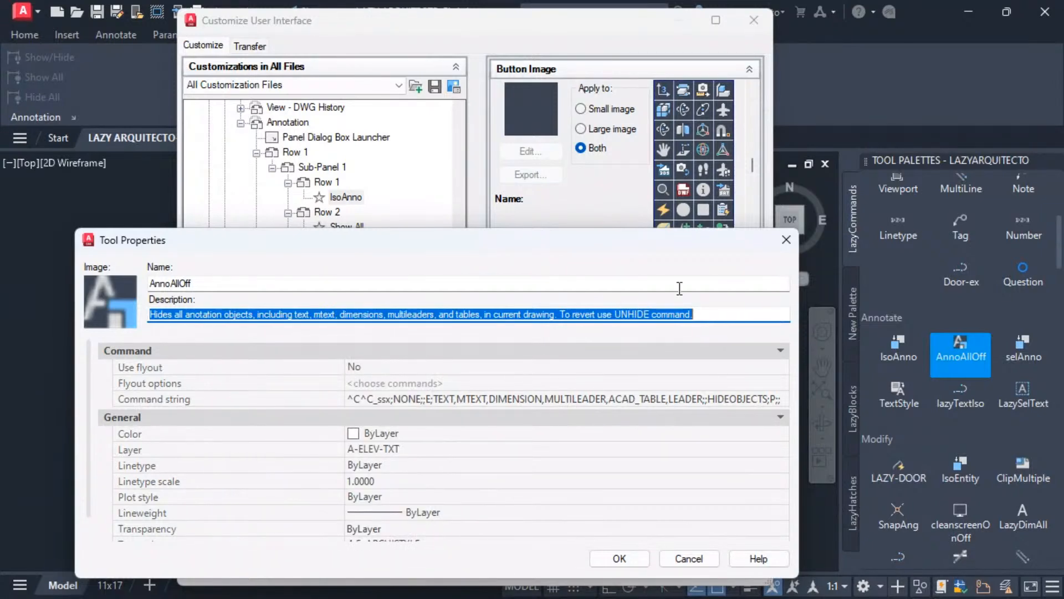
left_click(637, 204)
left_click(647, 329)
right_click(648, 328)
left_click(687, 402)
- Set the AnnoAllOff command's macro to ^C^C_ssx;NONE;;E;TEXT,MTEXT,DIMENSION,MULTILEADER,ACAD_TABLE,LEADER;;HIDEOBJECTS;P;; by pasting the palette tool's copied command string
left_click(169, 247)
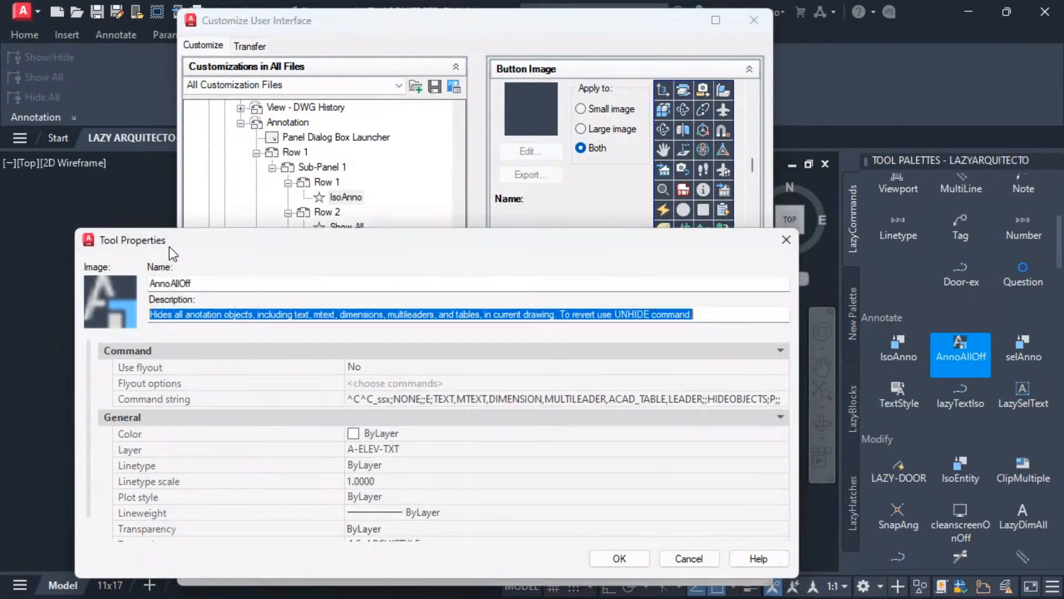
left_click(356, 400)
right_click(367, 395)
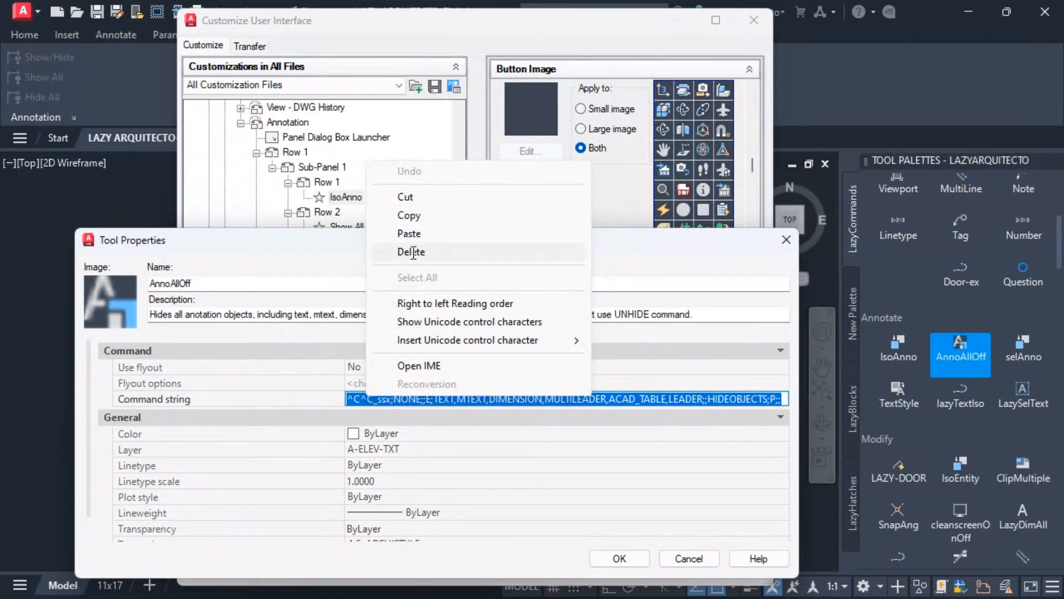
left_click(410, 215)
left_click(625, 194)
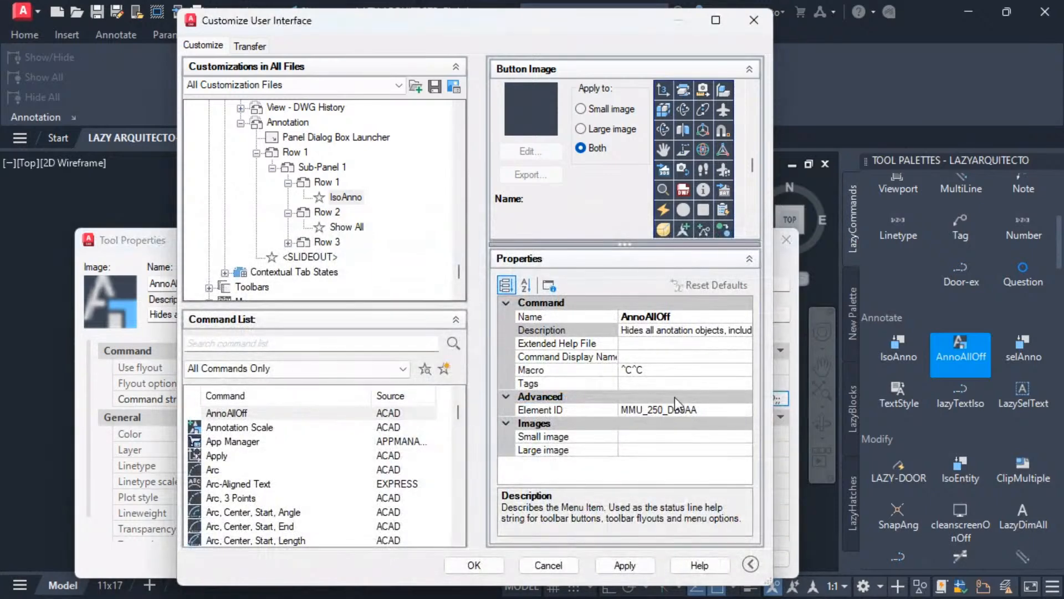
left_click(721, 370)
left_click(746, 370)
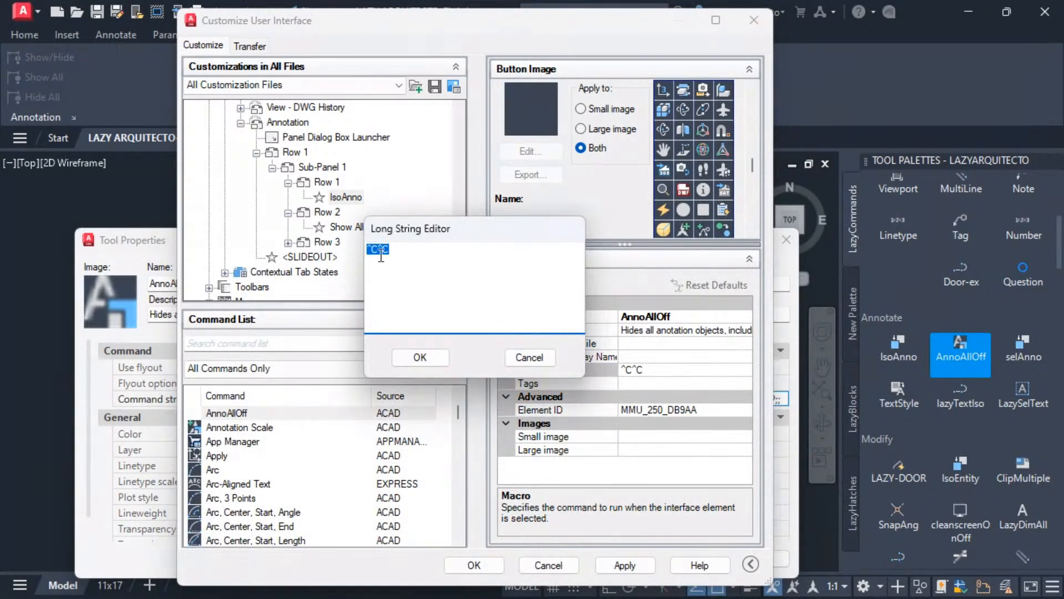
right_click(378, 249)
left_click(418, 323)
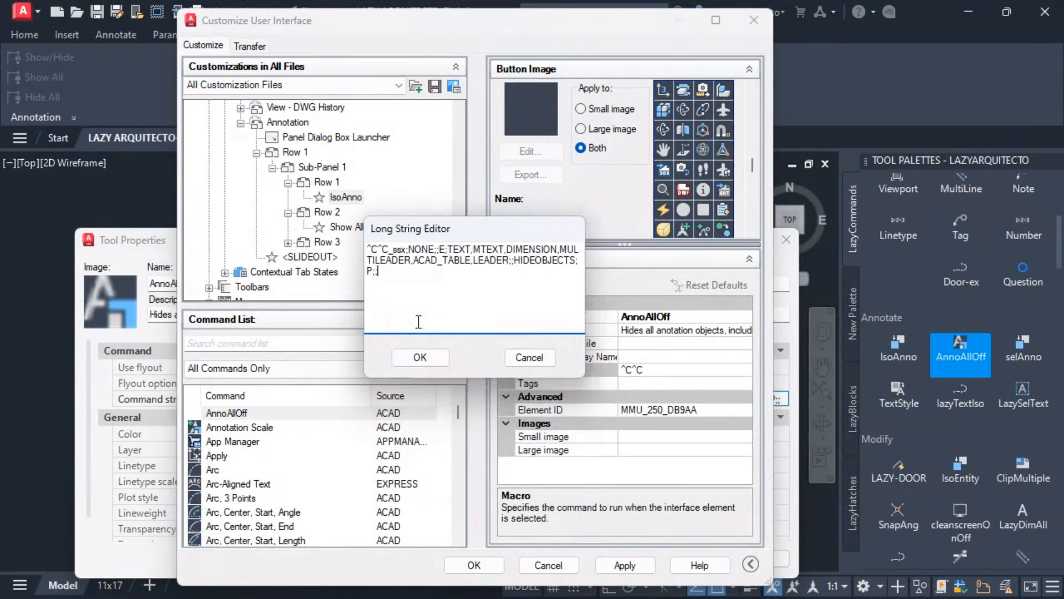
left_click(420, 357)
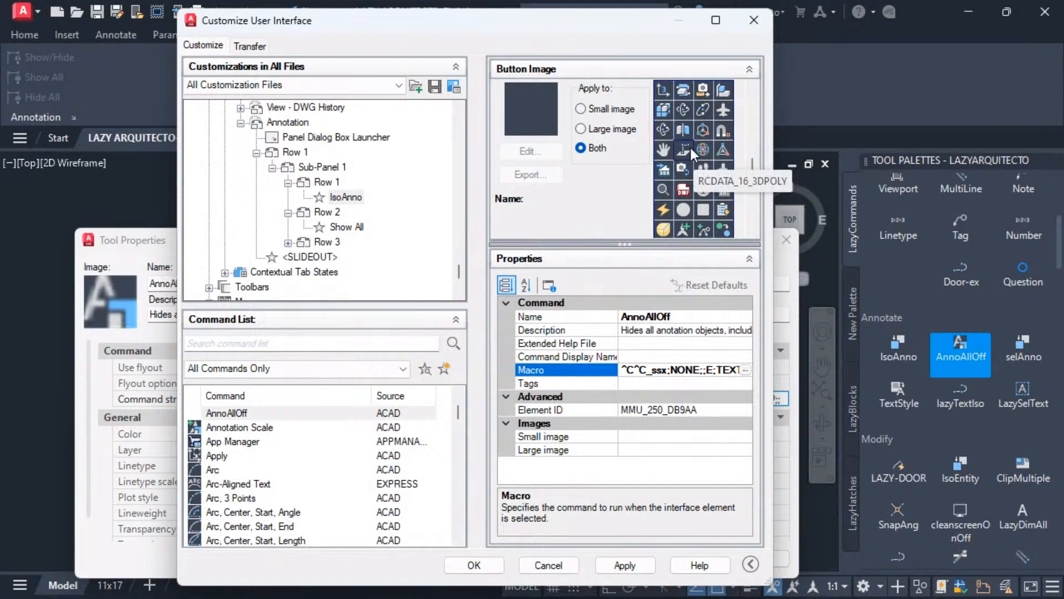
- Assign the RCDATA_16_SHELL button image as both small and large image of the AnnoAllOff command and apply the changes
left_click_drag(754, 163, 748, 187)
left_click(702, 190)
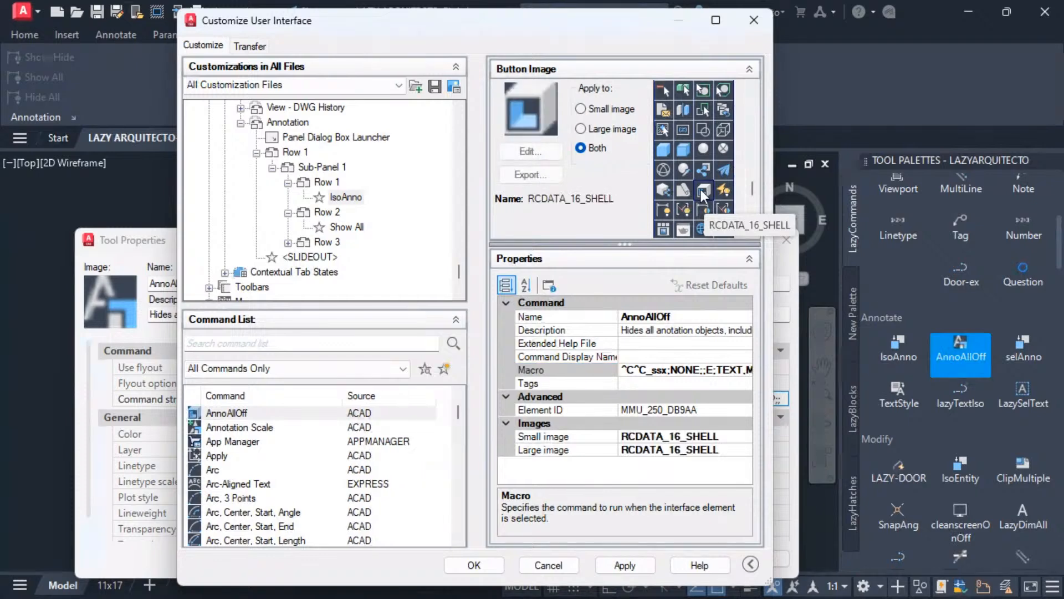
left_click(642, 564)
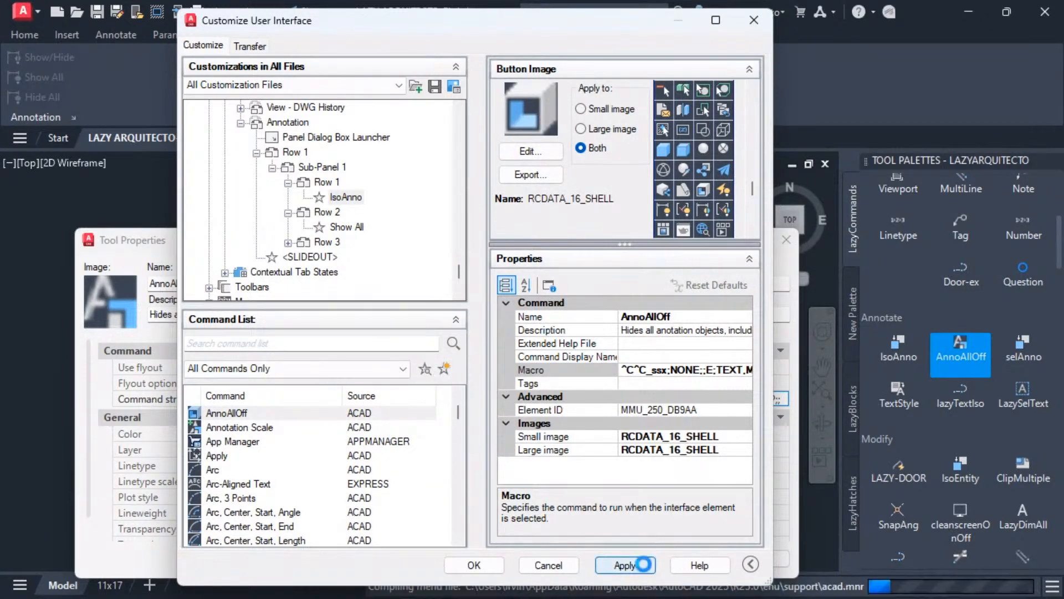
- Add the AnnoAllOff command to Row 2 of the Annotation panel's Sub-Panel 1, above Show All
left_click(222, 417)
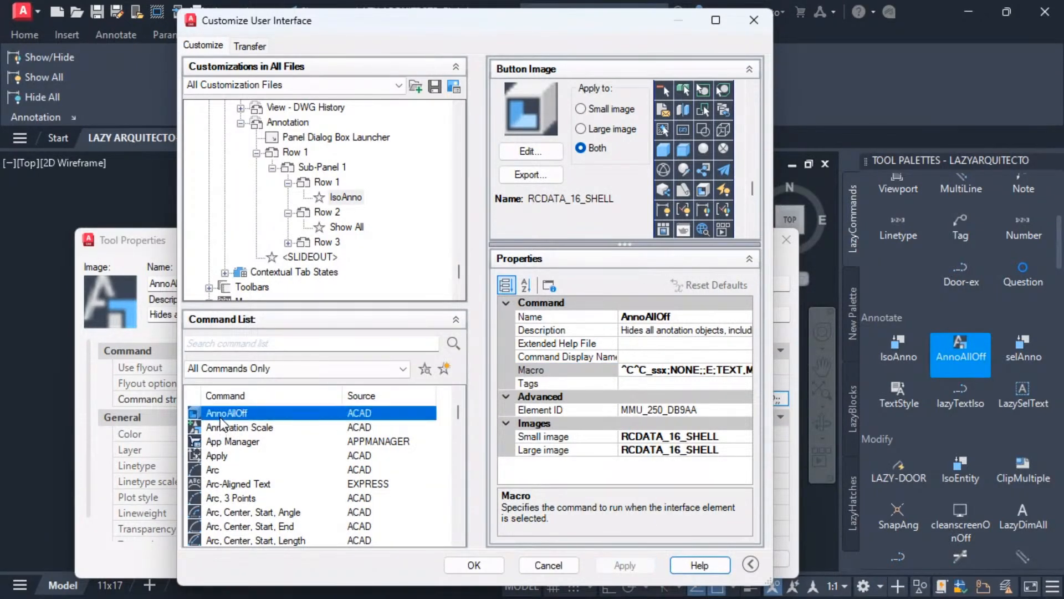
left_click_drag(234, 415, 276, 225)
mouse_move(341, 230)
left_mouse_down()
mouse_move(323, 229)
mouse_move(337, 229)
left_mouse_up()
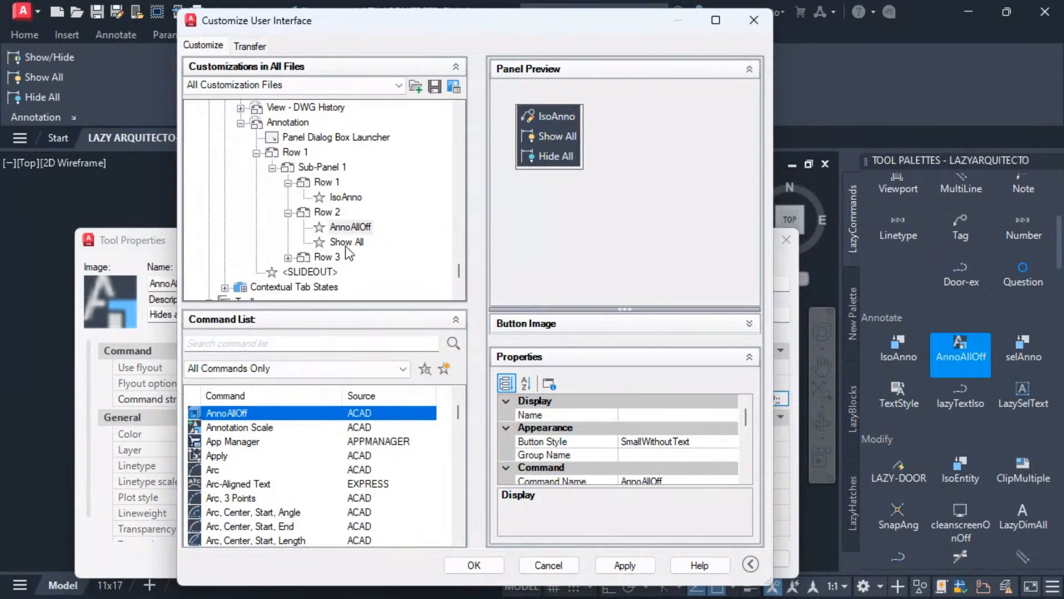
- Remove the Show All button from Row 2 of the Annotation panel's Sub-Panel 1 and refresh the panel preview
left_click(347, 245)
right_click(348, 245)
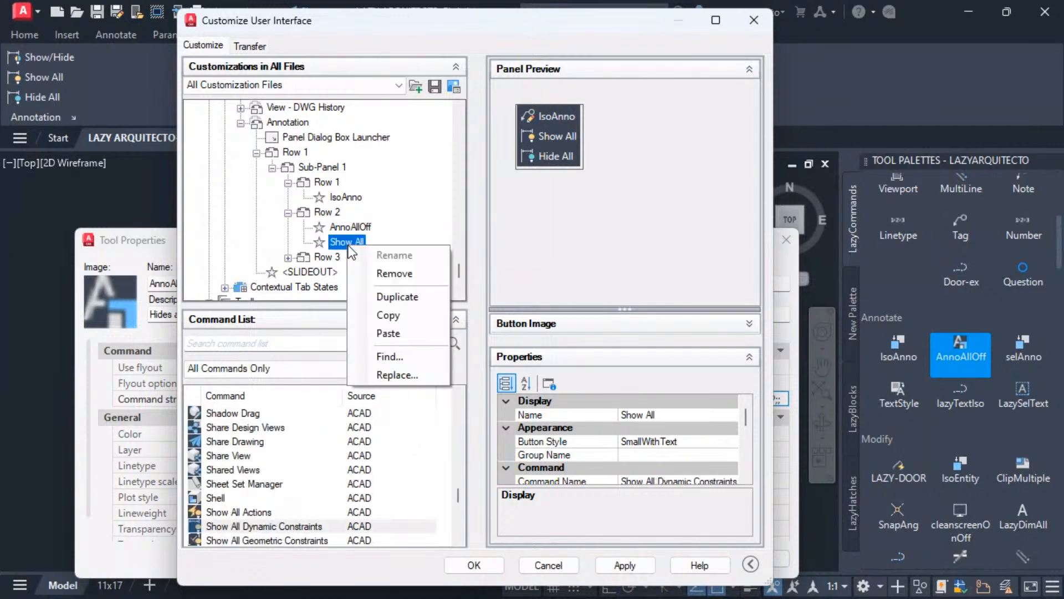
left_click(394, 273)
left_click(483, 342)
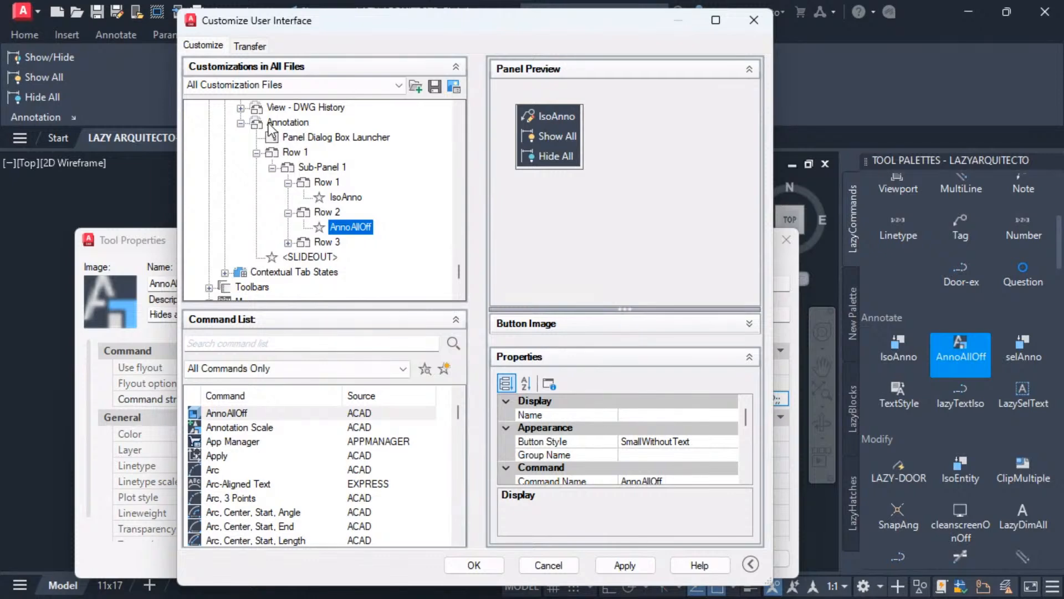
double_click(290, 152)
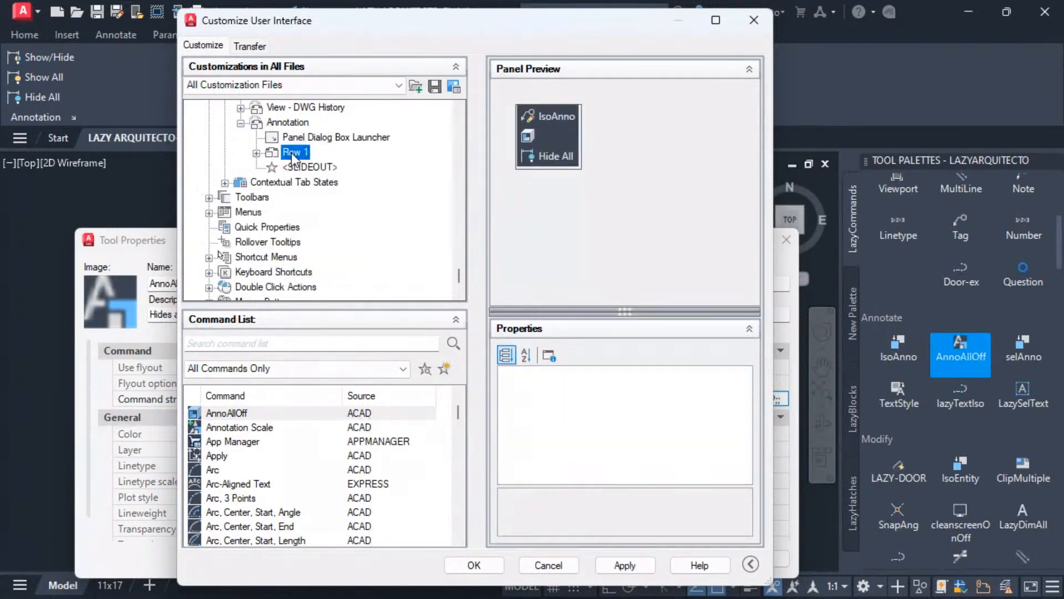
left_click(256, 152)
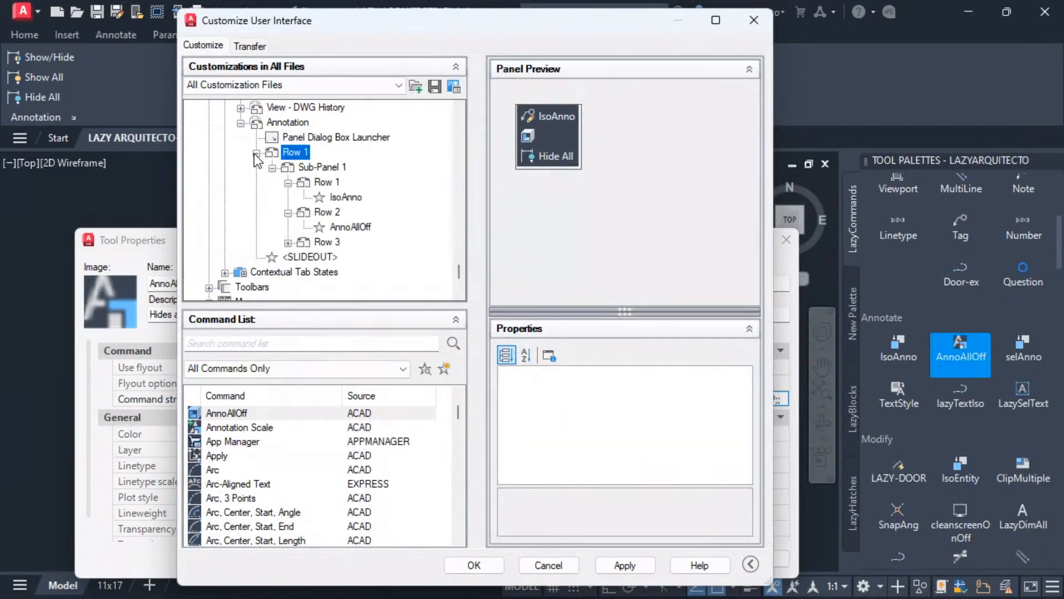
- Name the Row 2 ribbon item AnnoAllOff and set its button style to SmallWithText
left_click(349, 227)
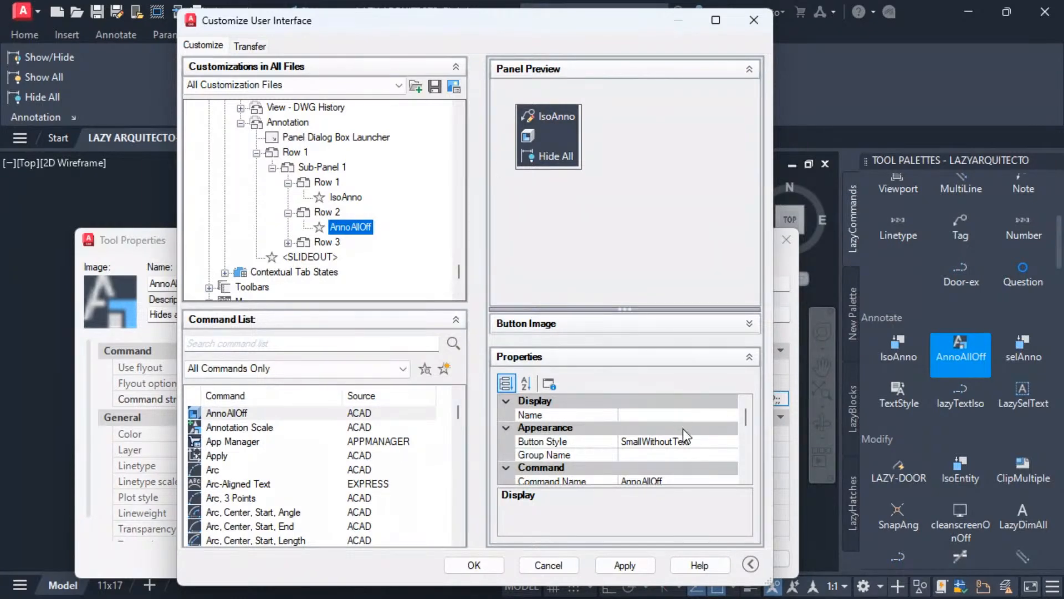
left_click(659, 414)
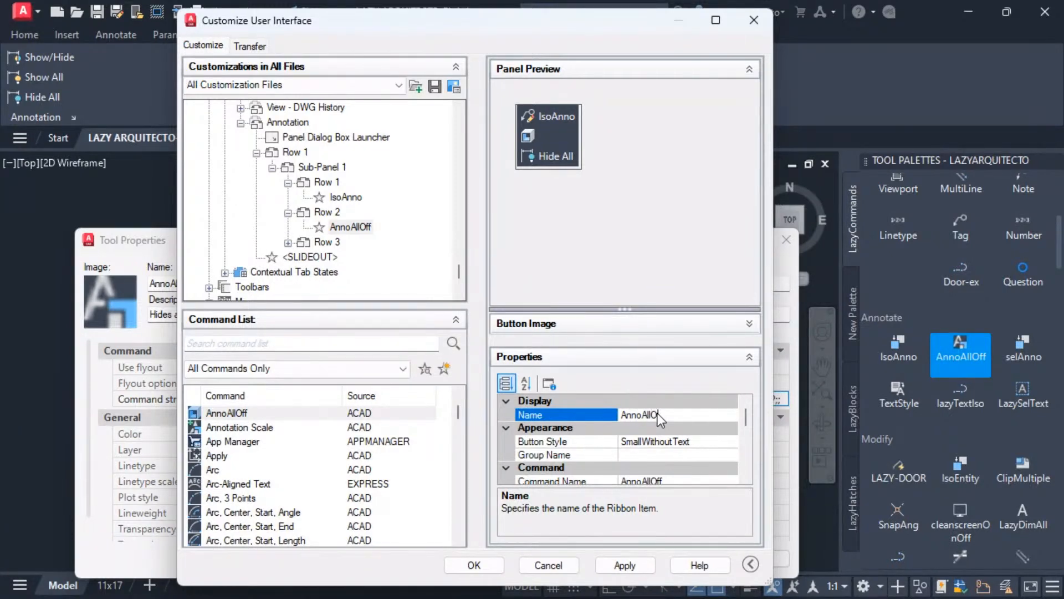
left_click(701, 442)
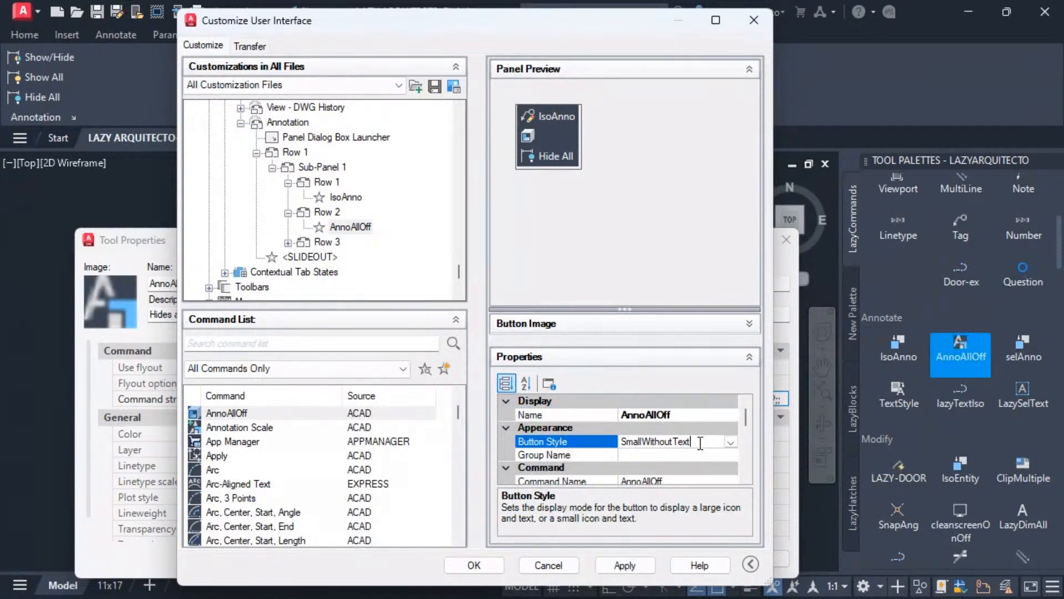
left_click(730, 442)
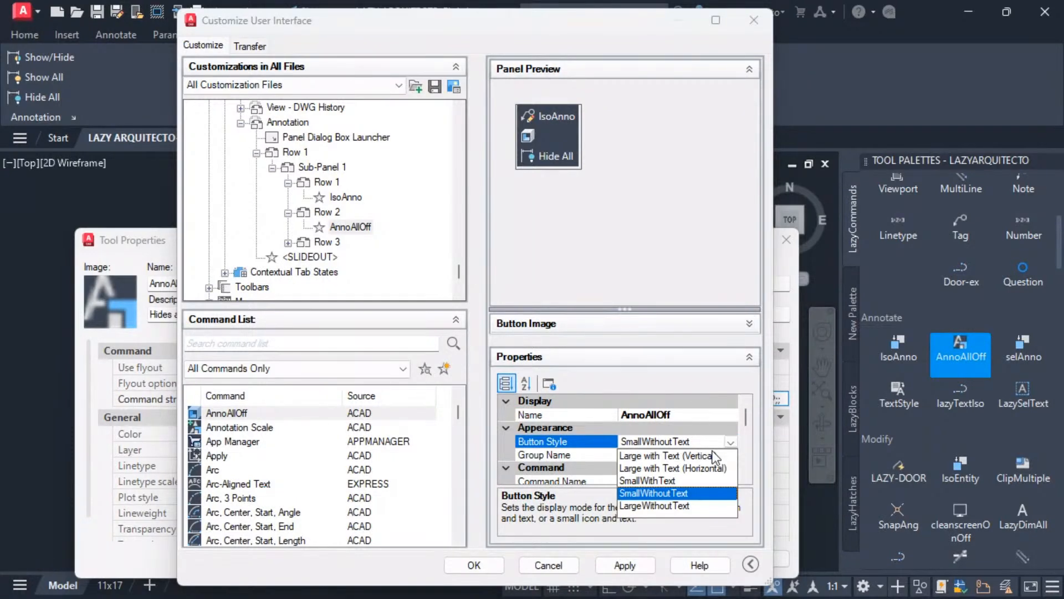
left_click(651, 480)
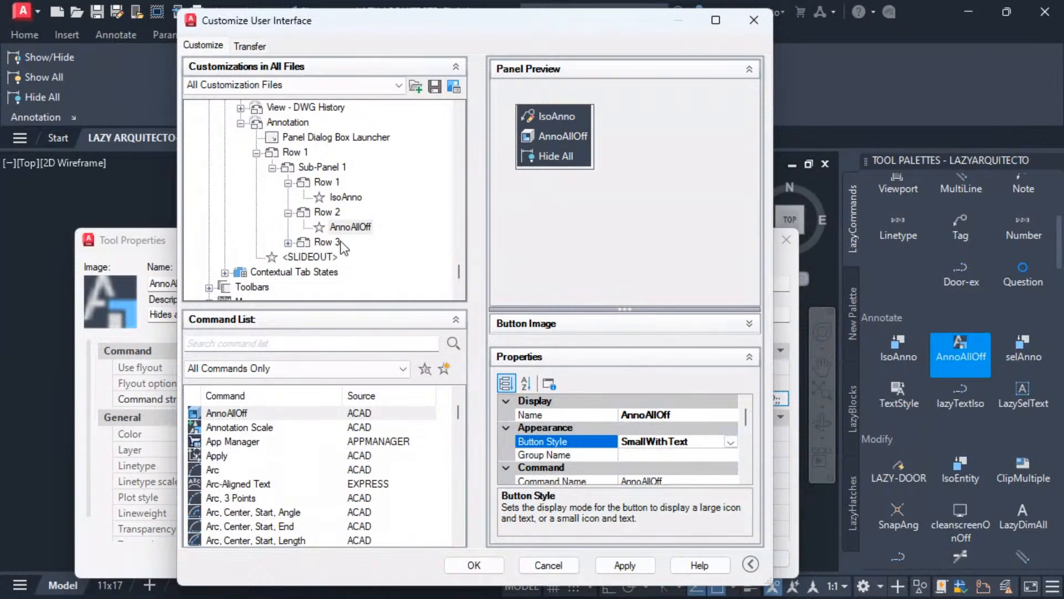
- Expand Row 3 of the sub-panel, create a new command, and open the properties of the selAnno palette tool
left_click(287, 243)
left_click(327, 242)
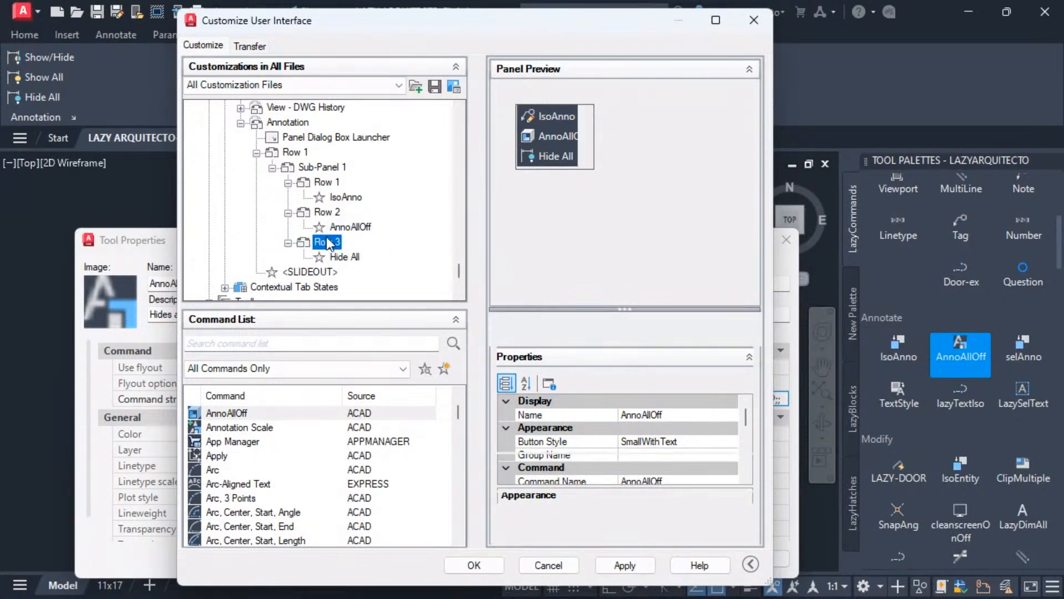
left_click(443, 368)
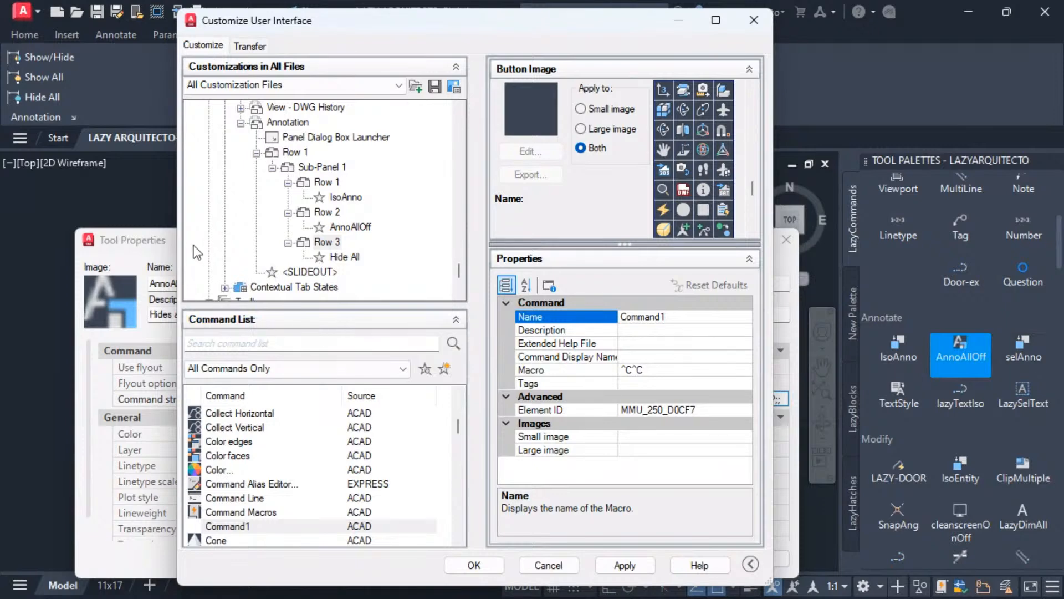
left_click(158, 250)
key("Escape")
right_click(1026, 341)
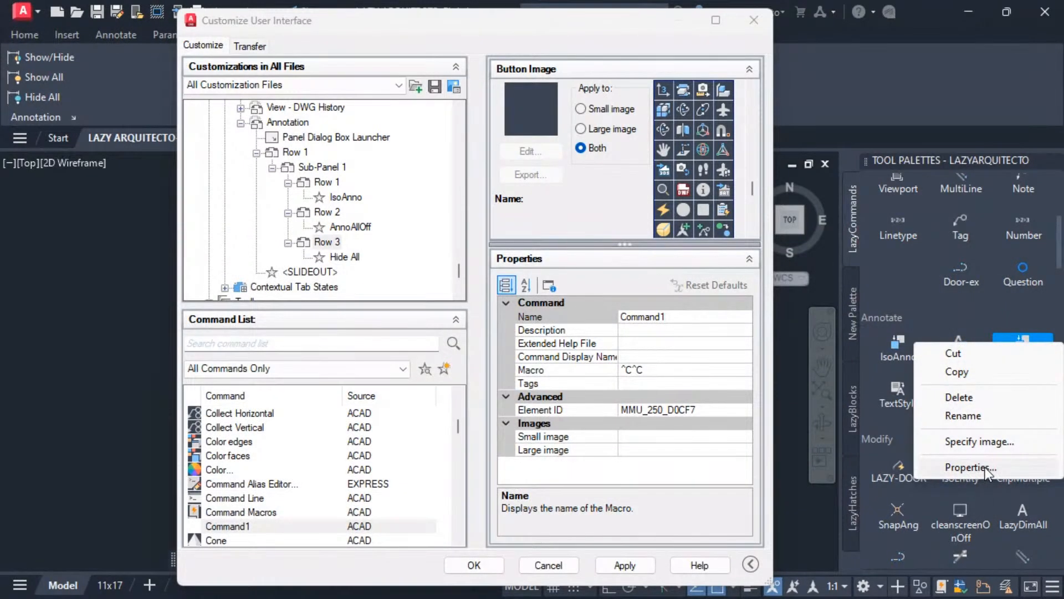
left_click(986, 468)
- Name the new command selAnno by copying the name from the palette tool's properties
double_click(202, 285)
right_click(201, 285)
left_click(209, 338)
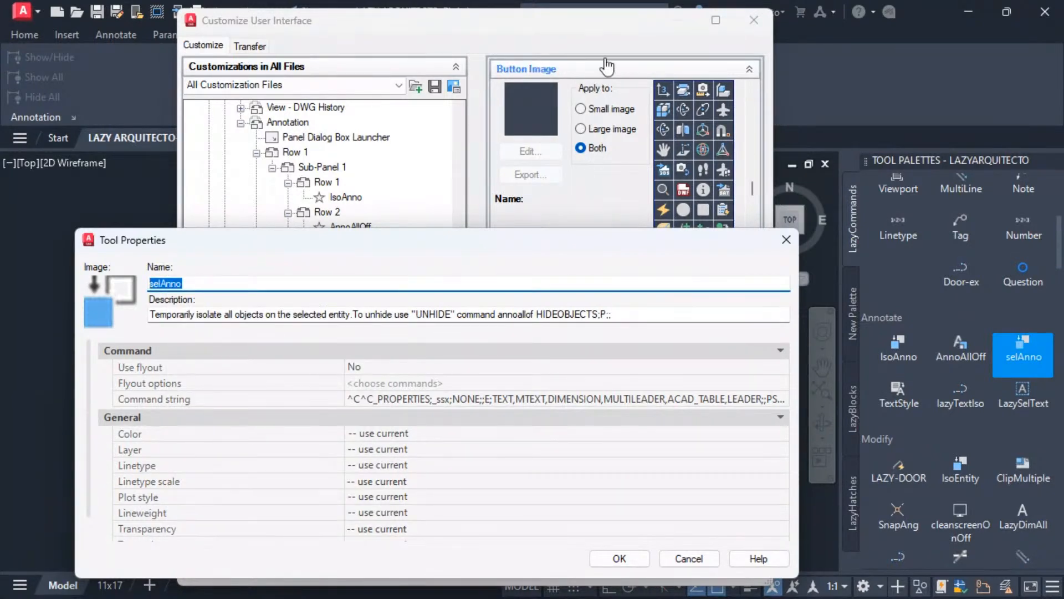
left_click(605, 71)
double_click(625, 316)
right_click(627, 313)
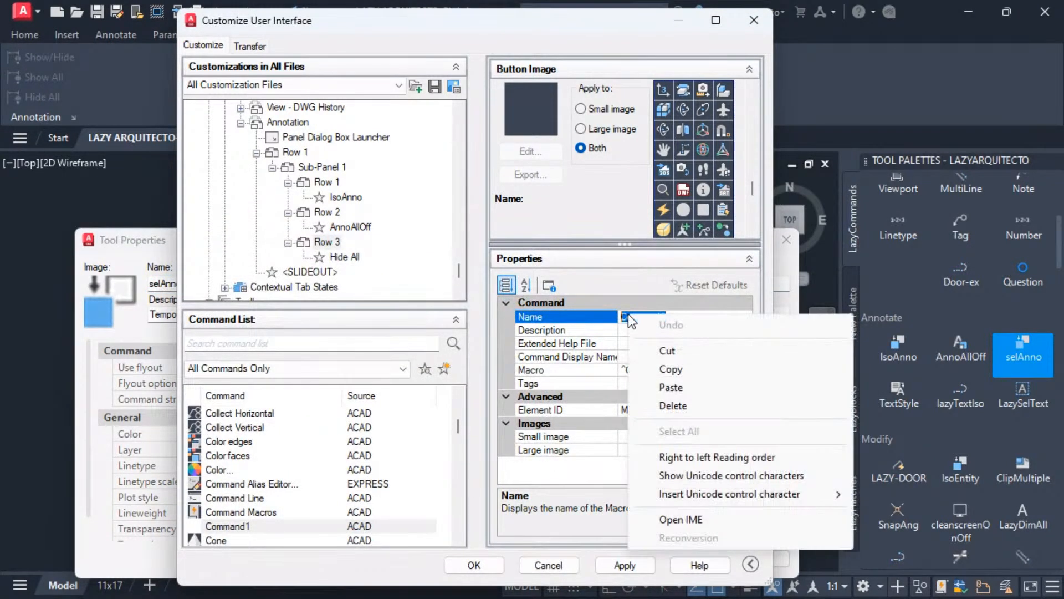
left_click(671, 388)
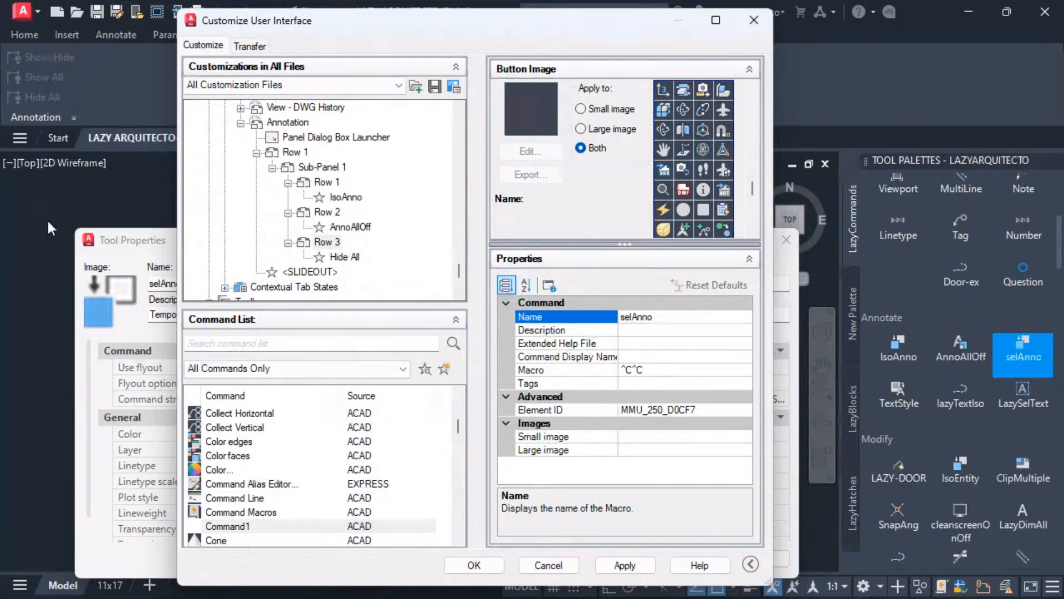
- Copy the selAnno tool's full description about temporarily isolating objects into the new command's description
left_click(142, 244)
double_click(190, 316)
left_click(191, 316)
key("ctrl+a")
right_click(190, 318)
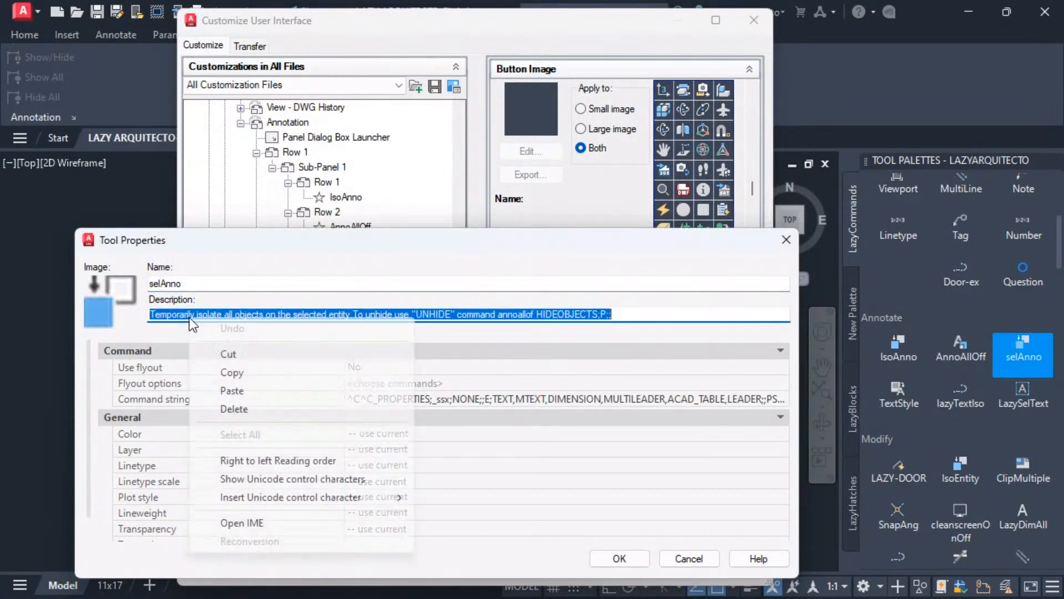
left_click(215, 360)
left_click(576, 195)
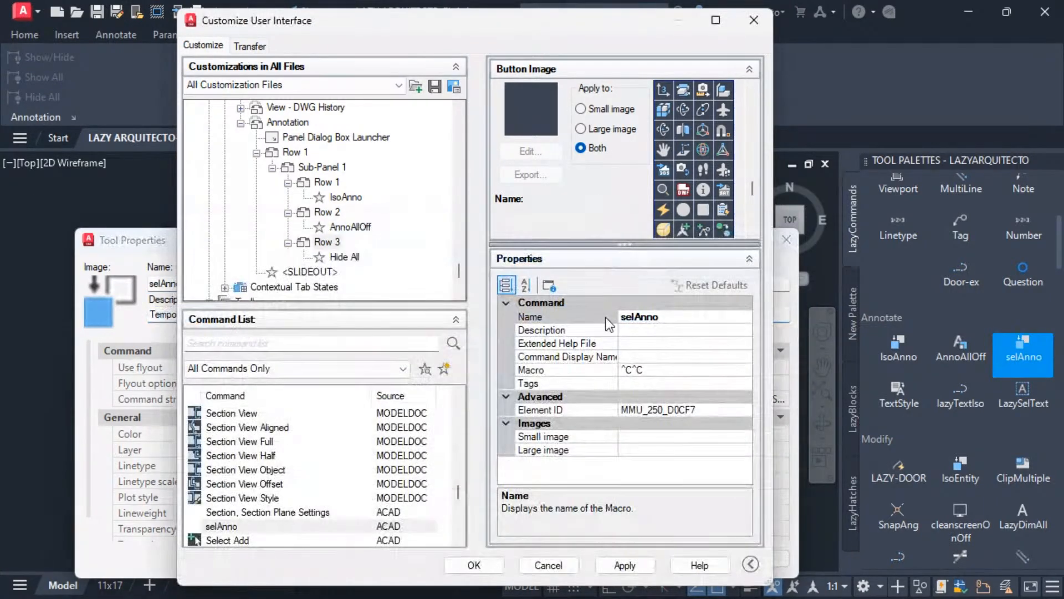
left_click(637, 332)
right_click(668, 332)
left_click(677, 401)
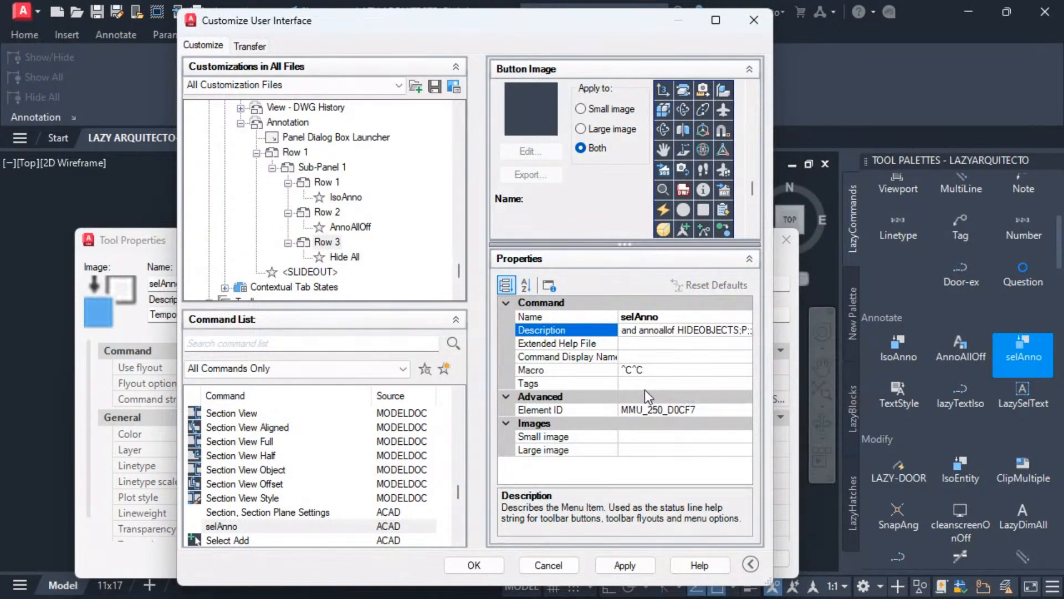
- Set the selAnno command's macro to ^C^C_PROPERTIES;_ssx;NONE;;E;TEXT,MTEXT,DIMENSION,MULTILEADER,ACAD_TABLE,LEADER;;PSELECT;P;; by pasting the palette tool's copied command string
left_click(169, 265)
left_click(370, 398)
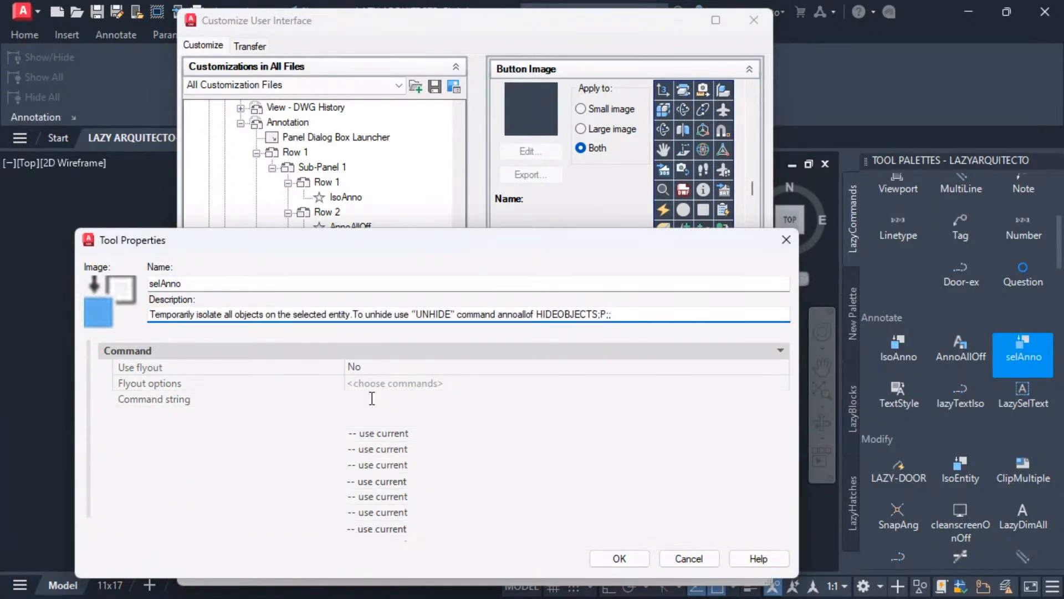
right_click(371, 398)
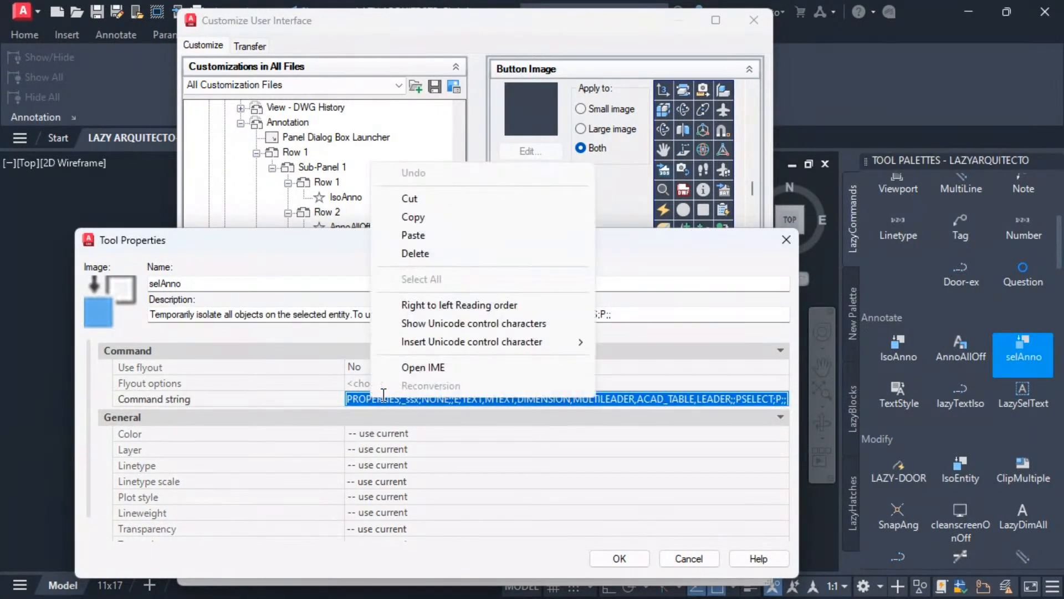
left_click(413, 217)
left_click(548, 218)
left_click(673, 370)
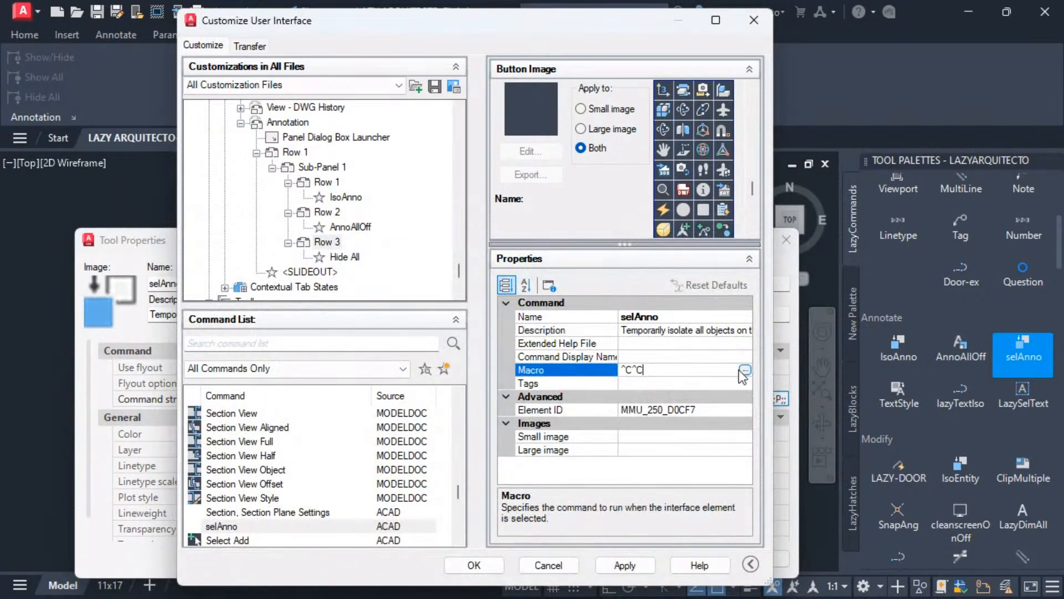
left_click(746, 370)
right_click(380, 250)
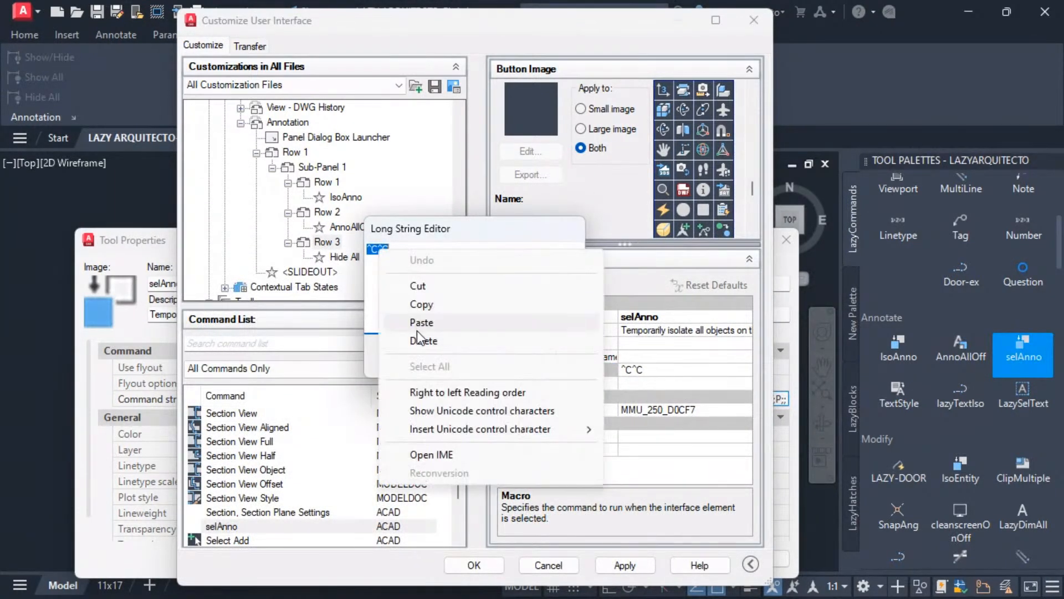
left_click(383, 340)
left_click(420, 358)
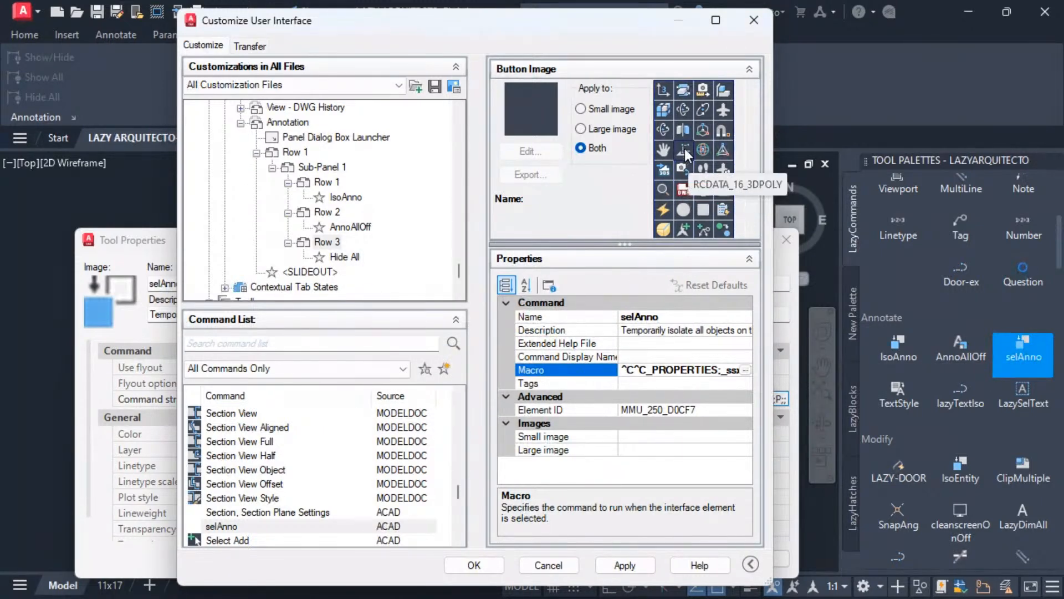
- Assign the RCDATA_16_3DMIRROR button image as both small and large image of the selAnno command and apply the changes
left_click(680, 131)
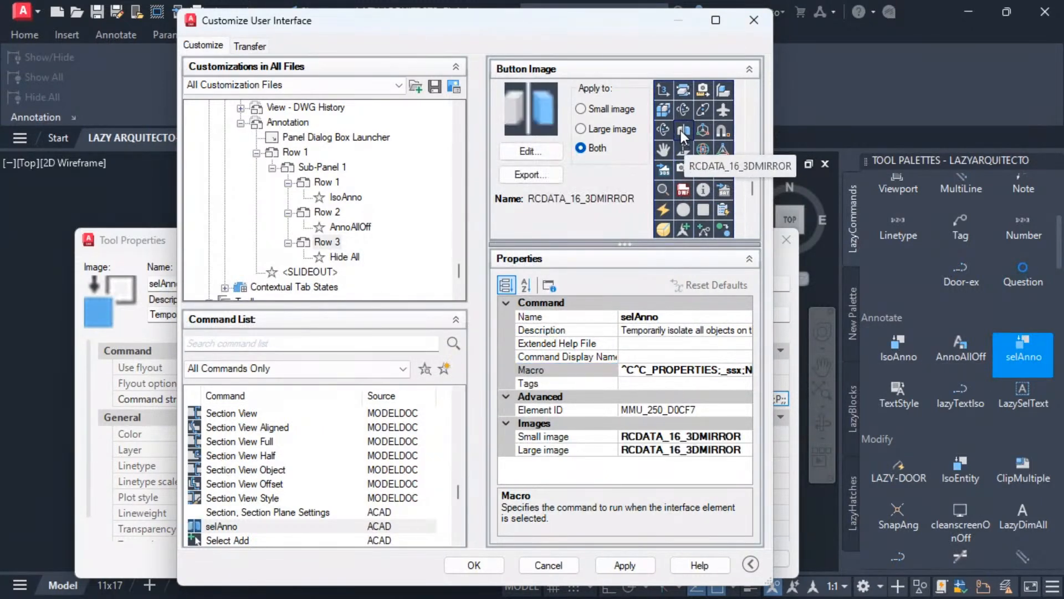
left_click(623, 565)
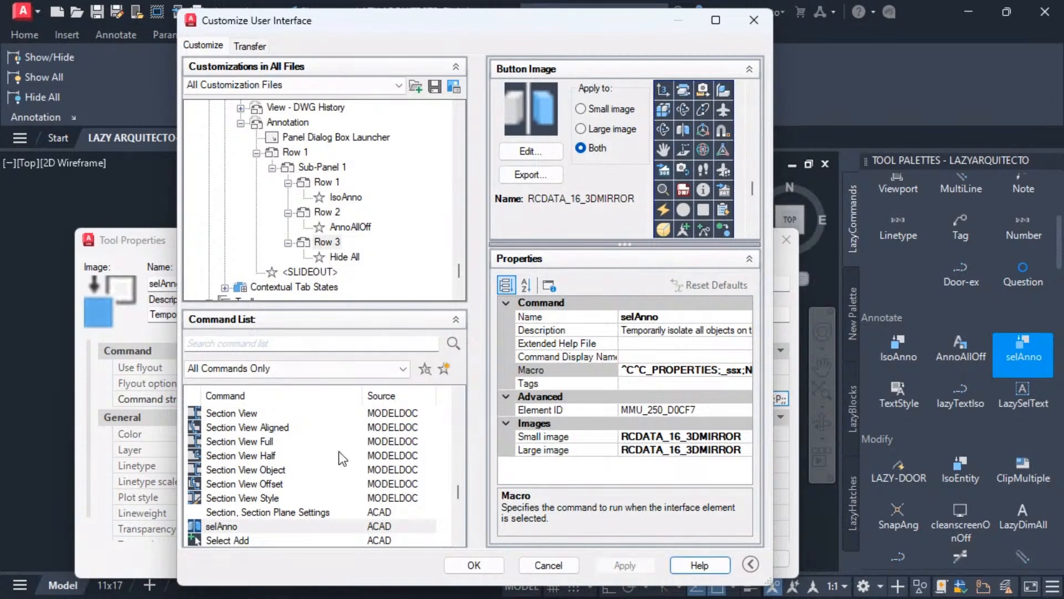
- Replace the Hide All button in Row 3 of Sub-Panel 1 with the selAnno command and refresh the panel preview
left_click(242, 521)
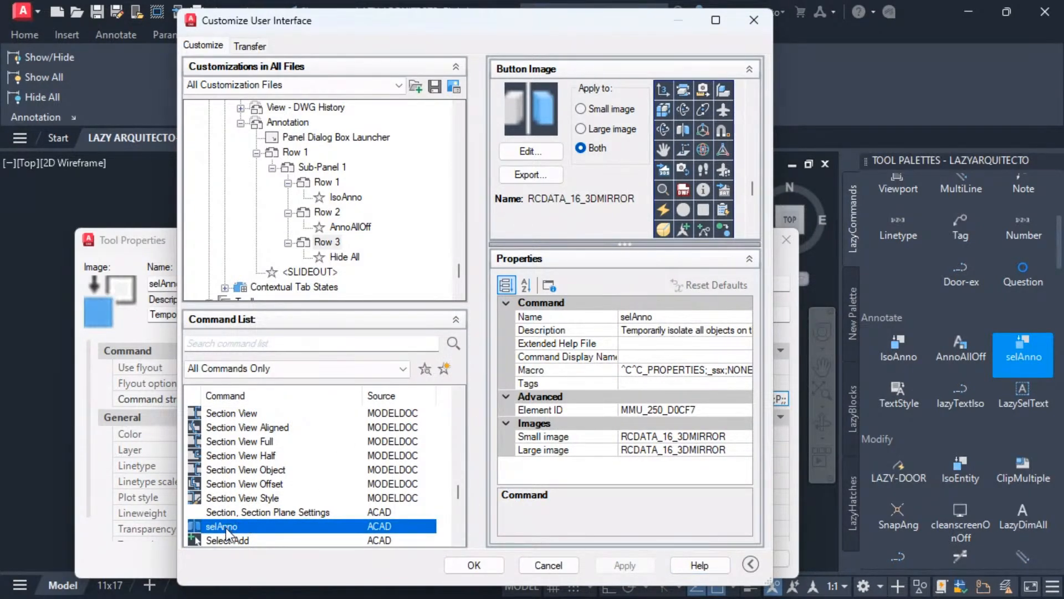
left_click_drag(238, 530, 344, 257)
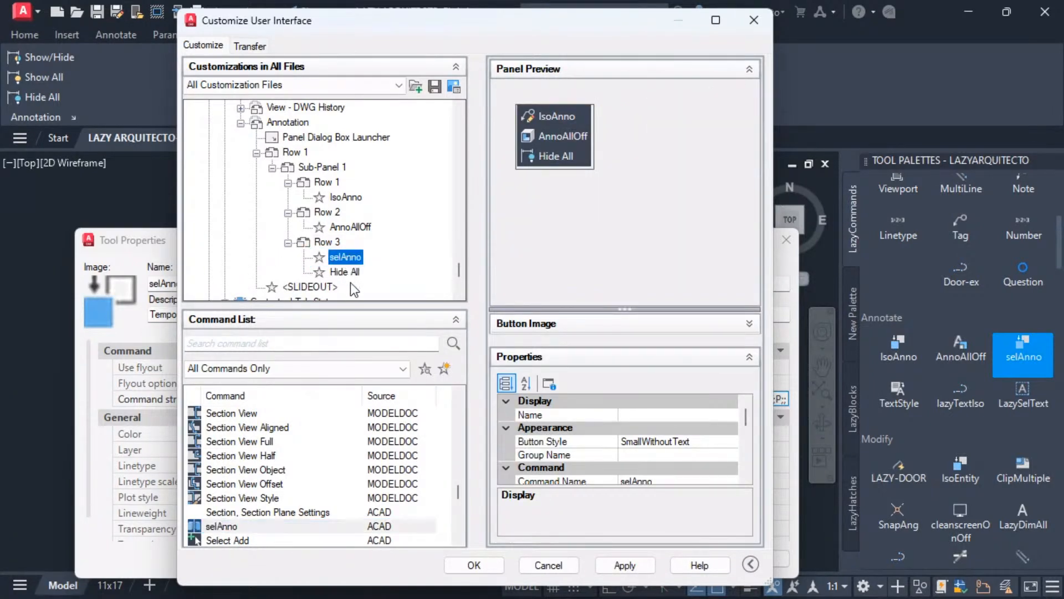
right_click(348, 274)
left_click(373, 295)
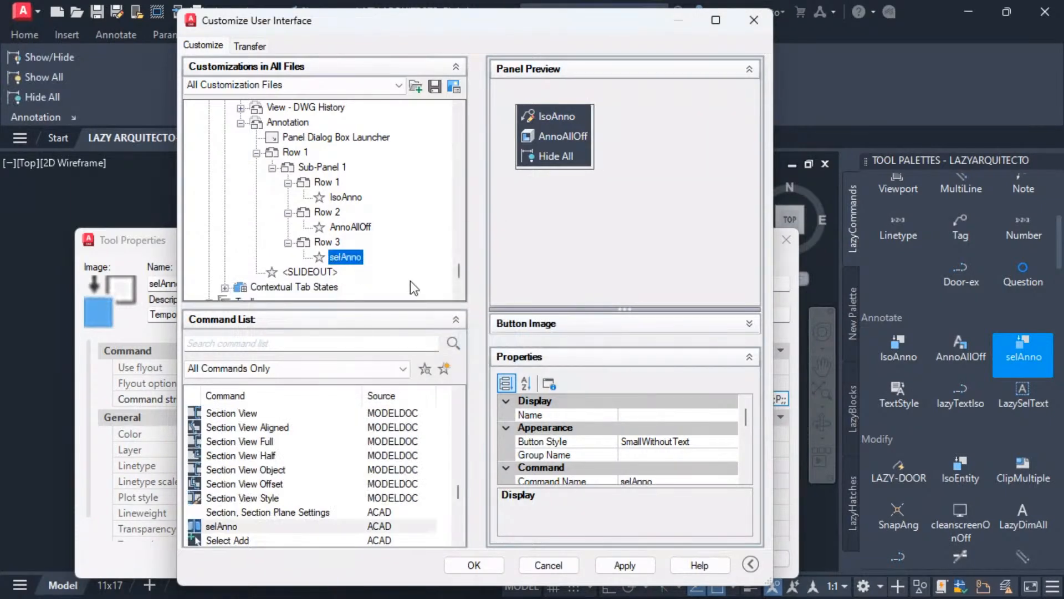
double_click(288, 152)
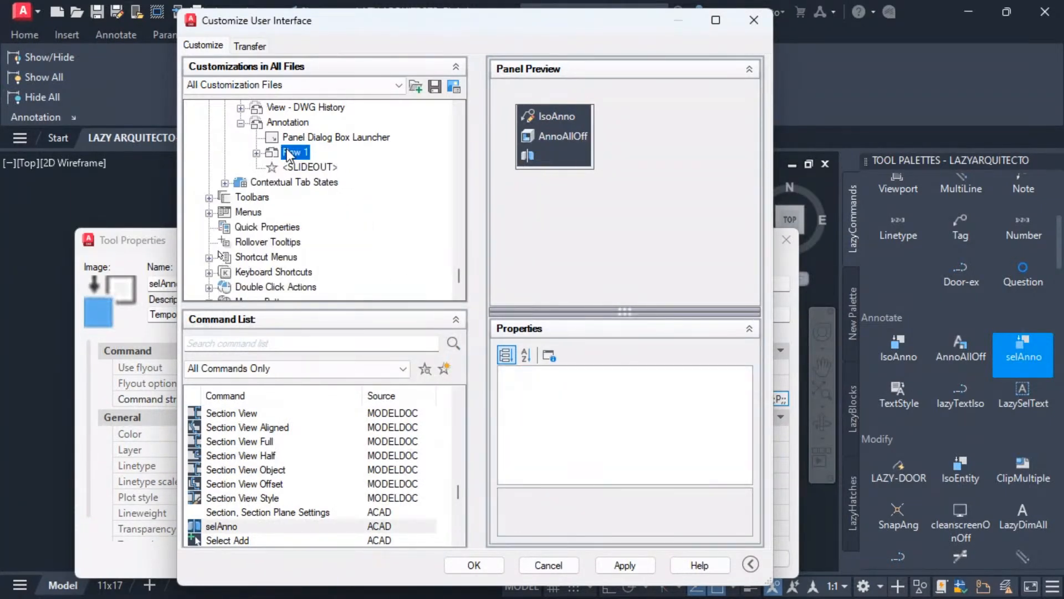
left_click(256, 153)
- Name the Row 3 ribbon item SelAnno and set its button style to SmallWithText
left_click(345, 257)
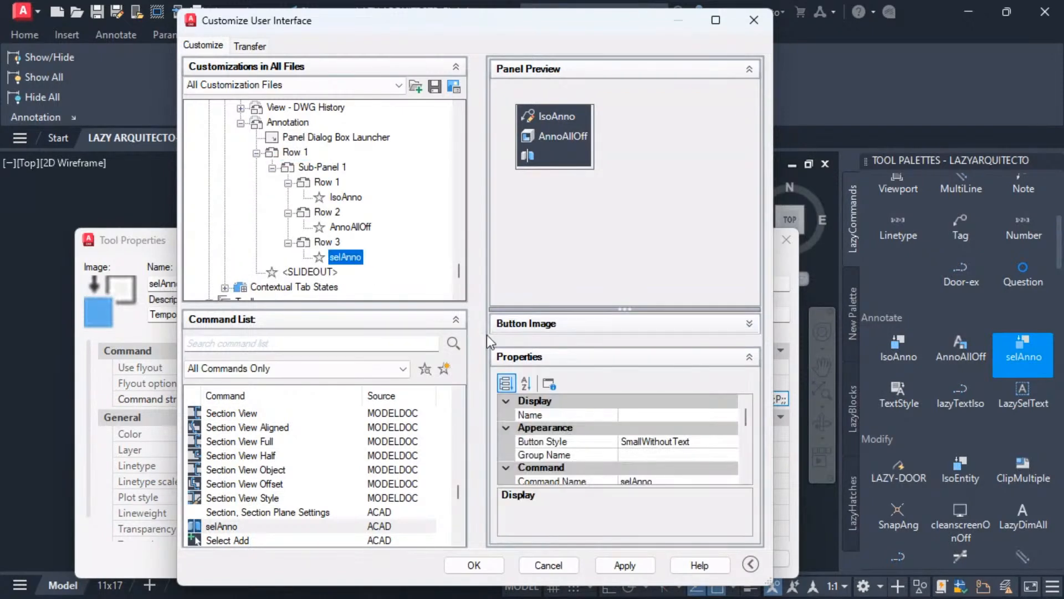
left_click(659, 414)
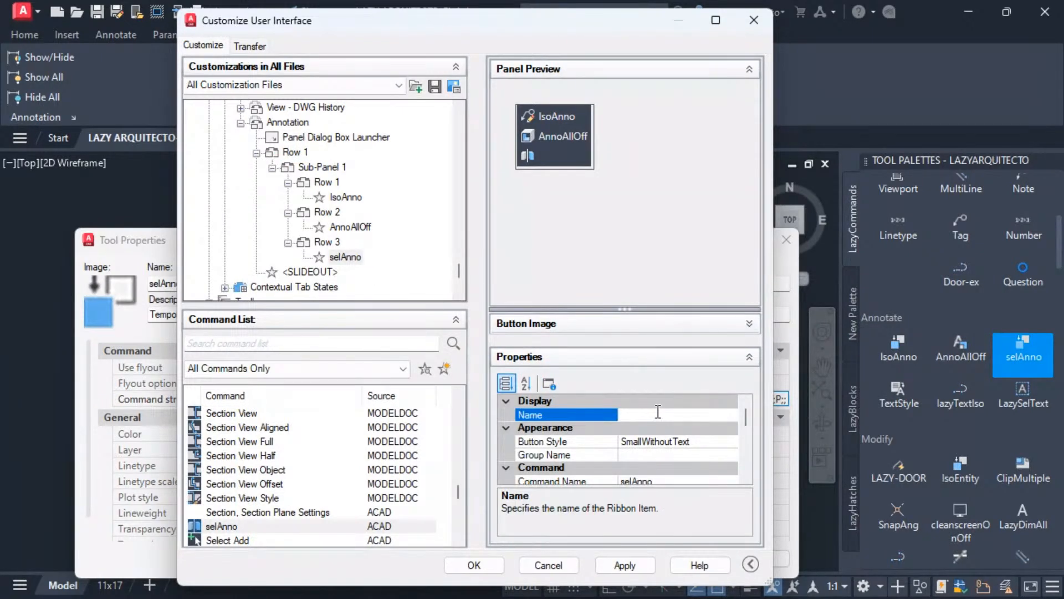
type("SelAnno")
left_click(721, 443)
left_click(727, 443)
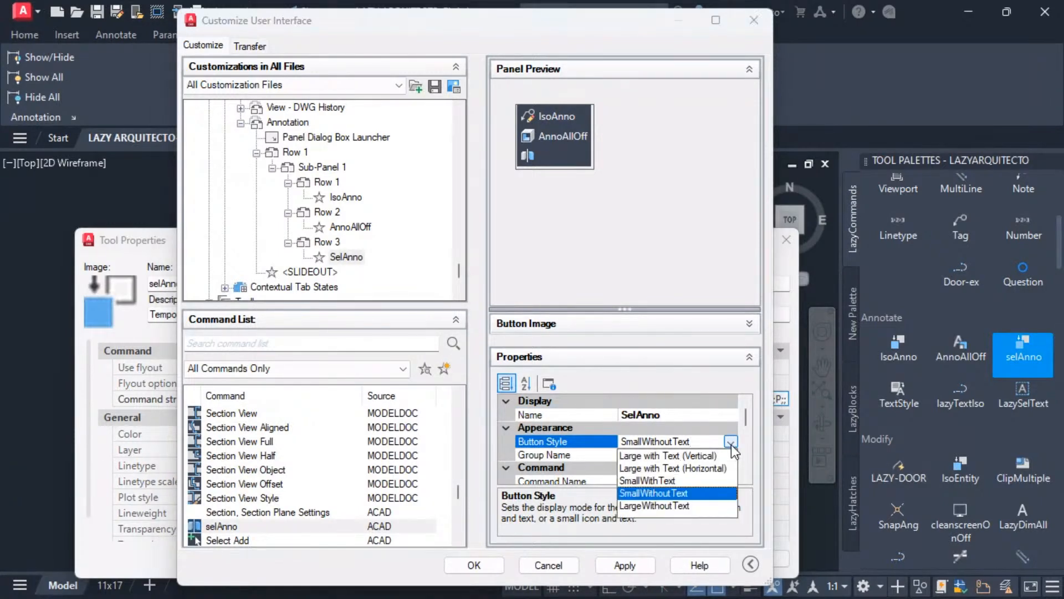
left_click(661, 480)
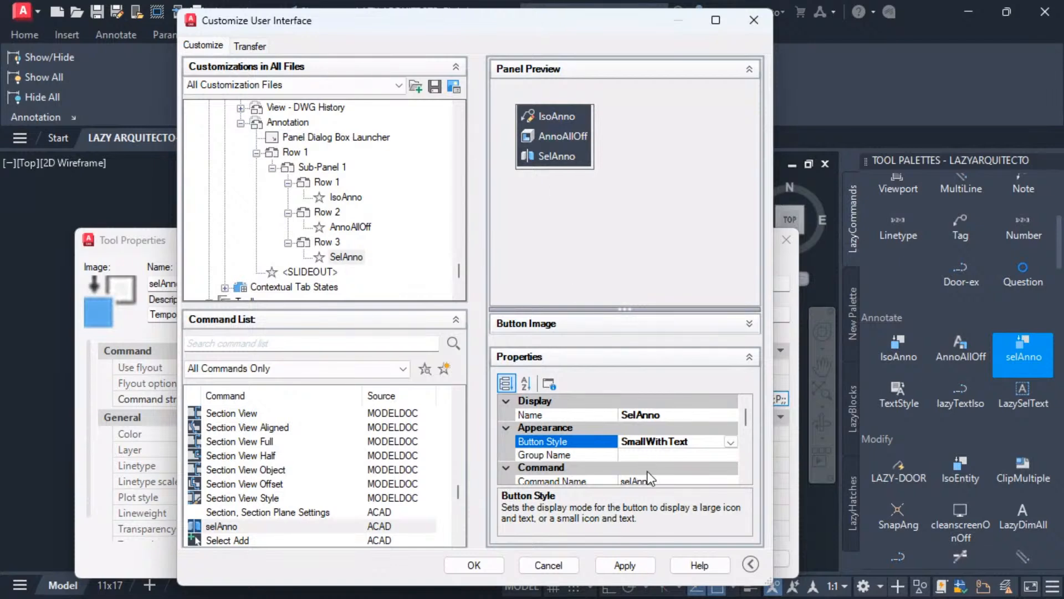
- Apply the interface customization and close both the Customize User Interface and Tool Properties dialogs
left_click(642, 564)
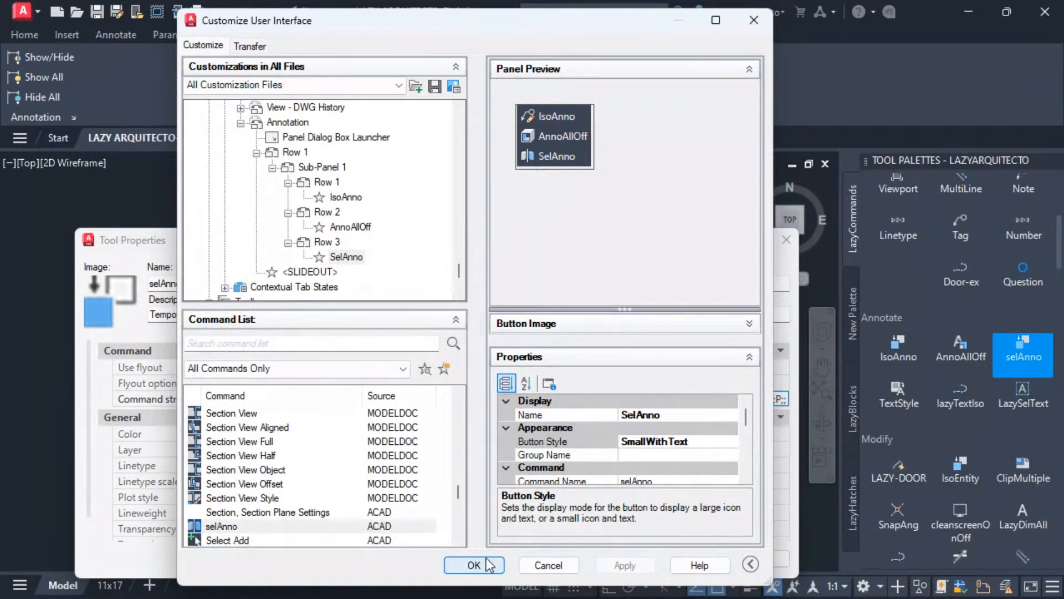
left_click(151, 241)
left_click(786, 240)
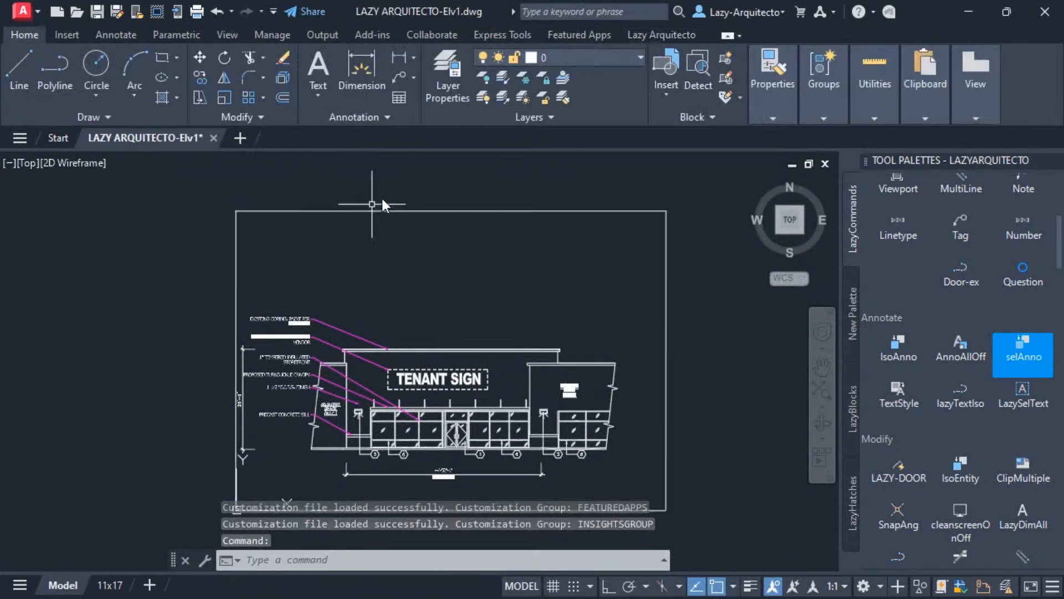
- Test the new IsoAnno ribbon command on the elevation drawing, and restore the hidden objects with UNHIDE
left_click(656, 34)
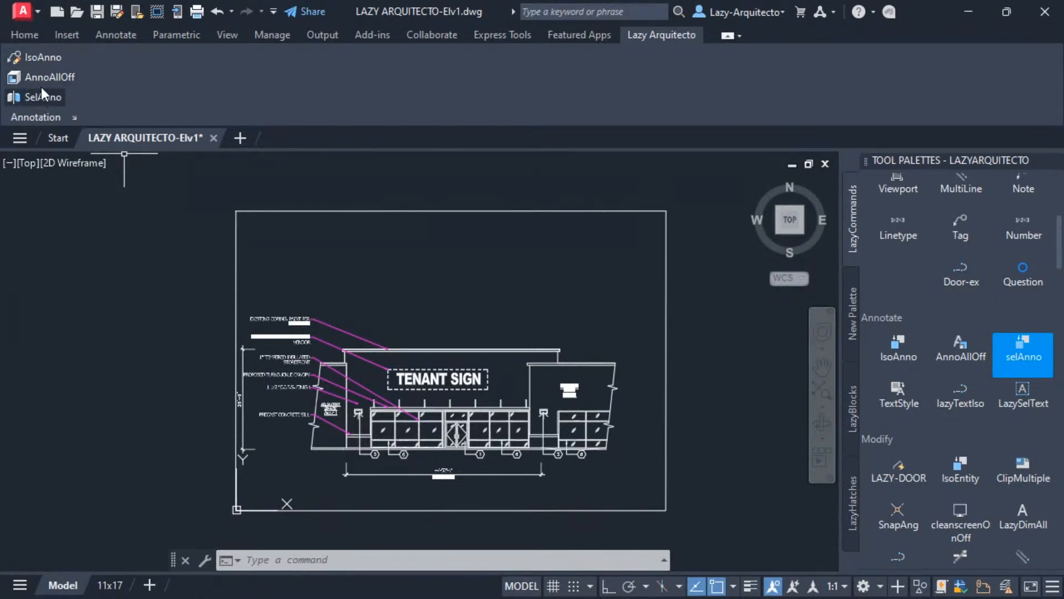
left_click(31, 58)
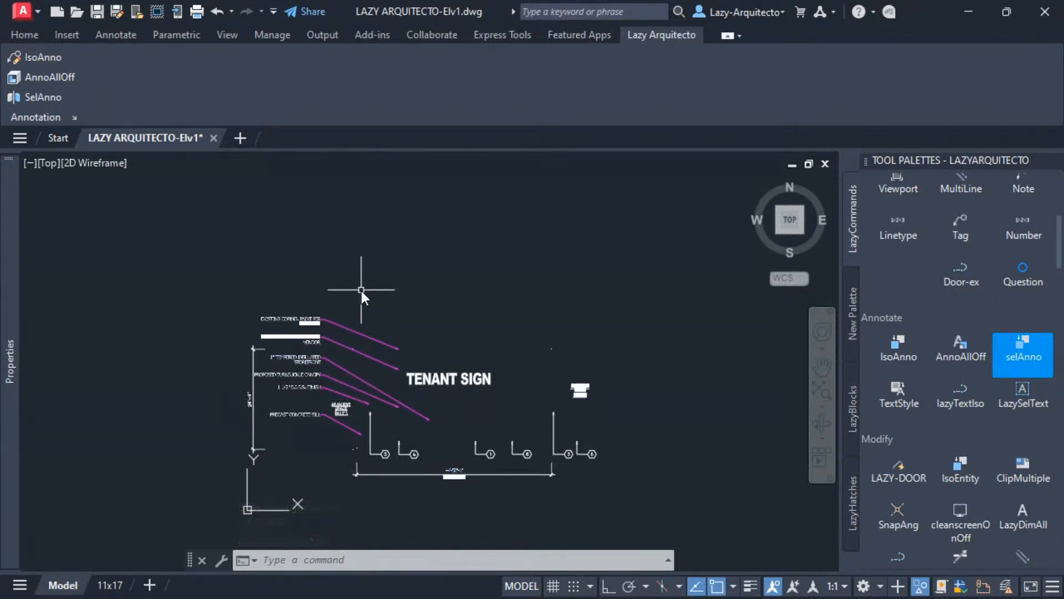
type("unhi")
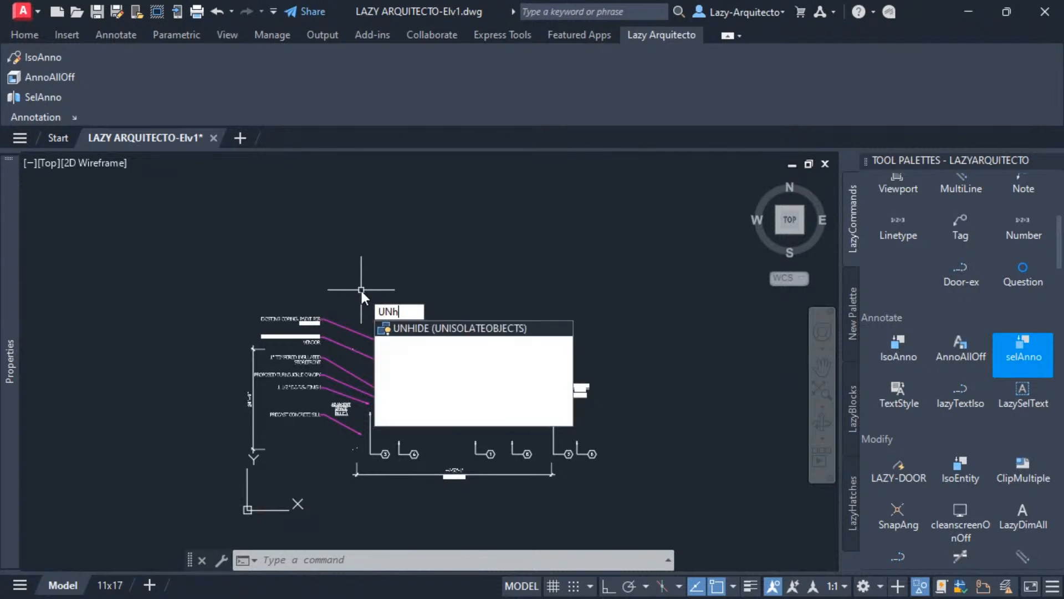
left_click(402, 327)
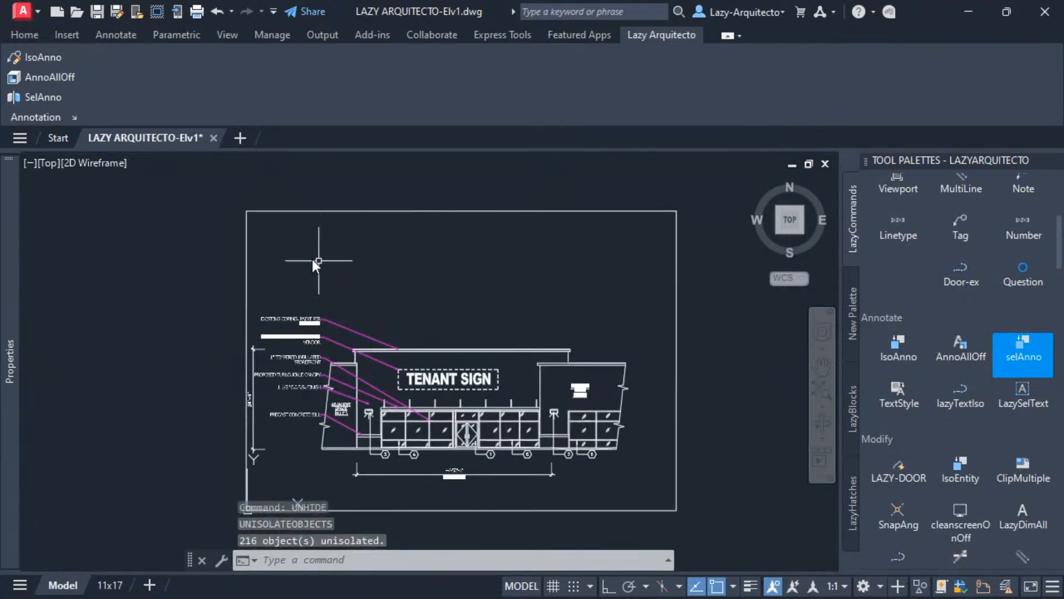
- Test the AnnoAllOff ribbon command and undo it, and test SelAnno on the annotations and clear the selection
left_click(42, 77)
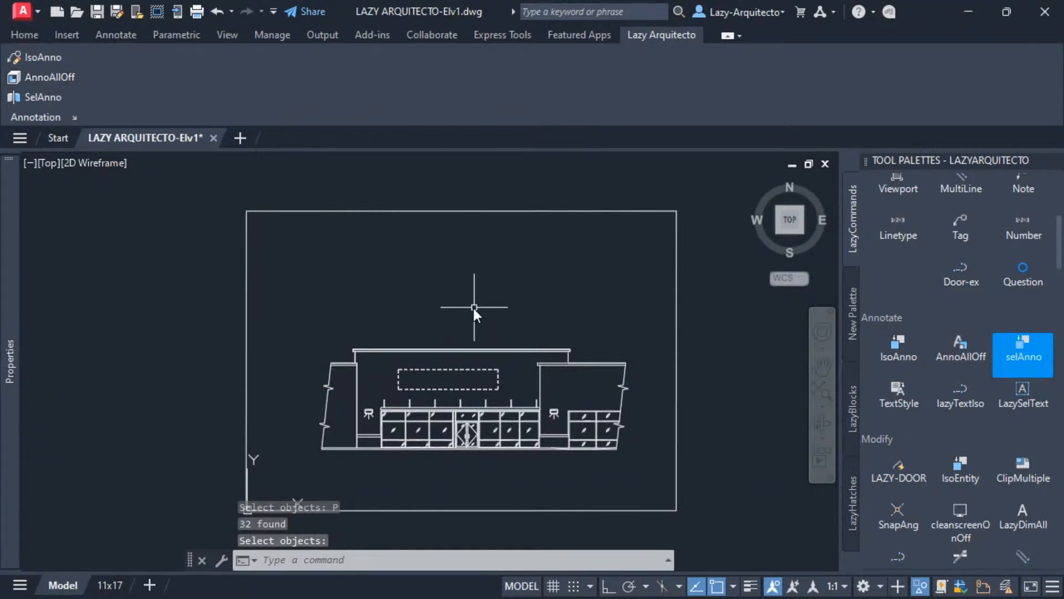
key("ctrl+z")
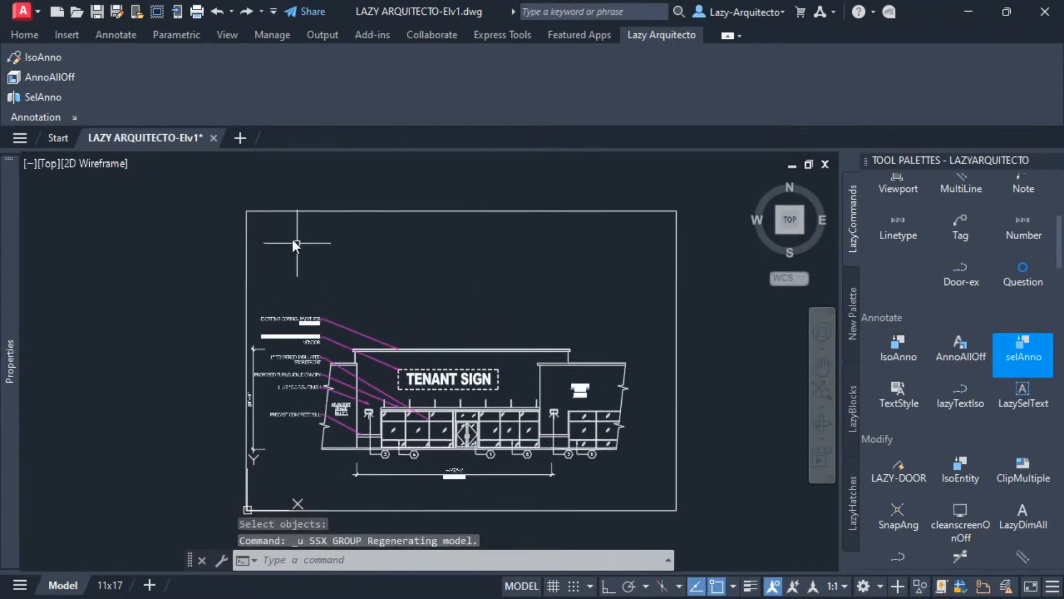
left_click(38, 99)
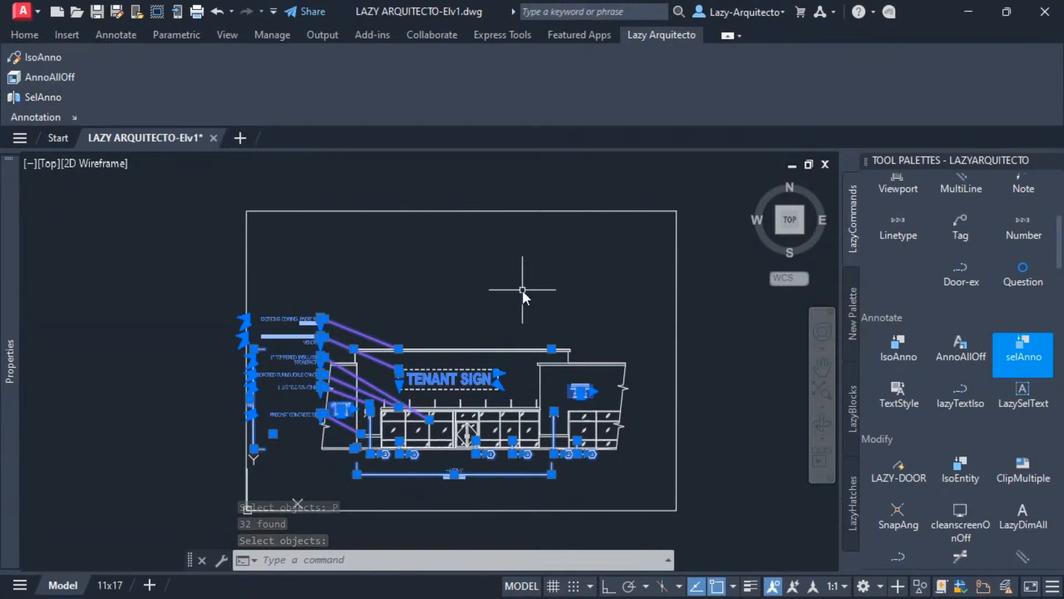
key("Escape")
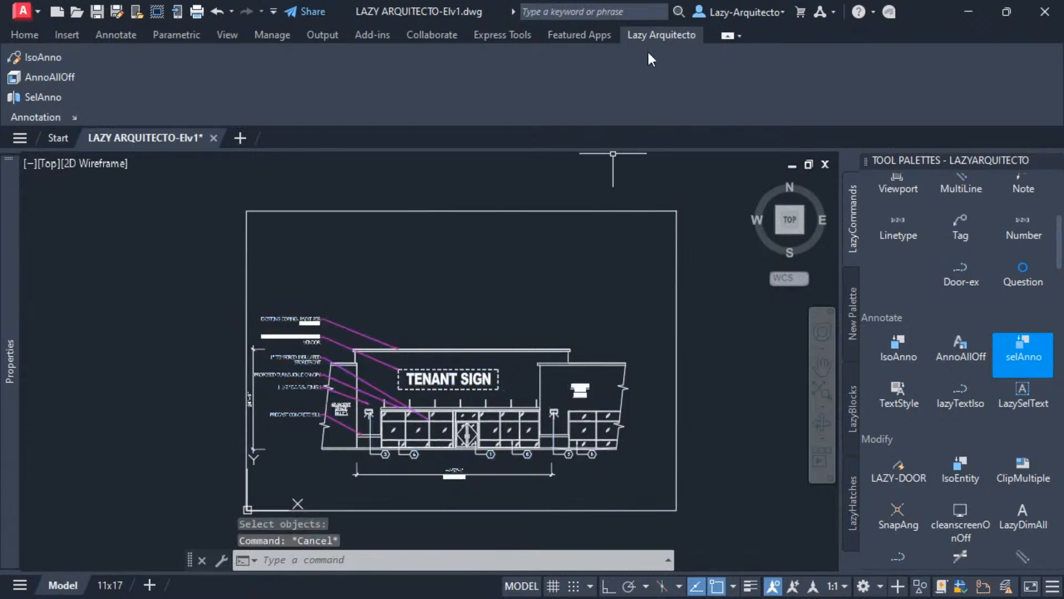